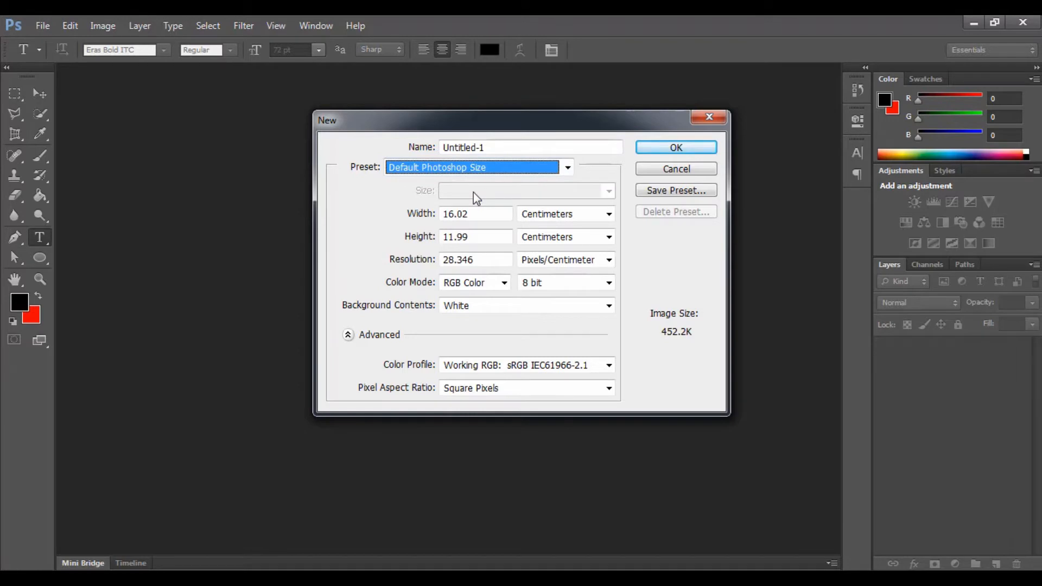
- Create a new document at Default Photoshop Size and set the brush colours to red foreground and bright green (RGB 1, 255, 52) background
left_click(653, 148)
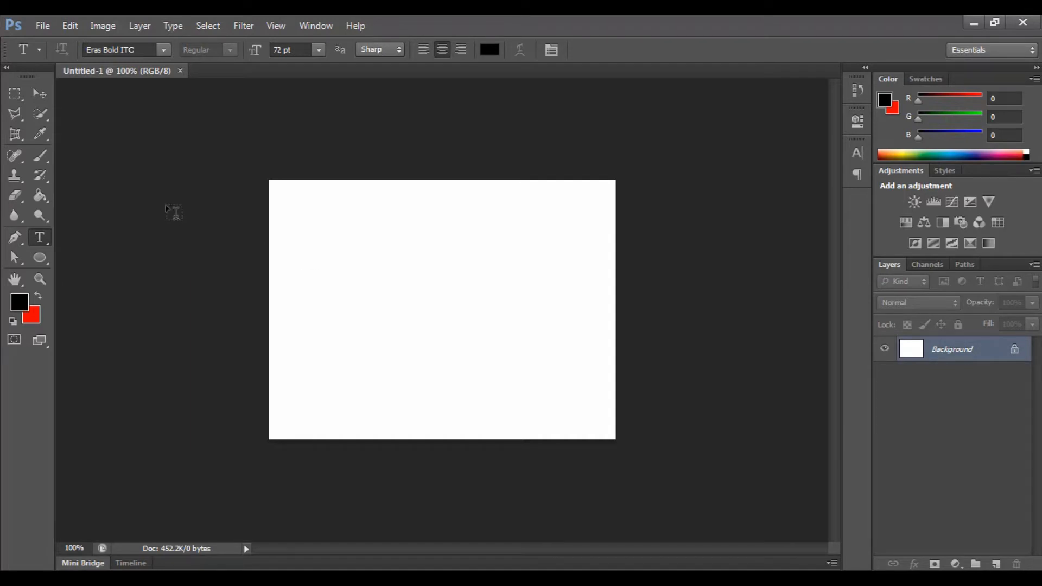
left_click(40, 157)
left_click(24, 303)
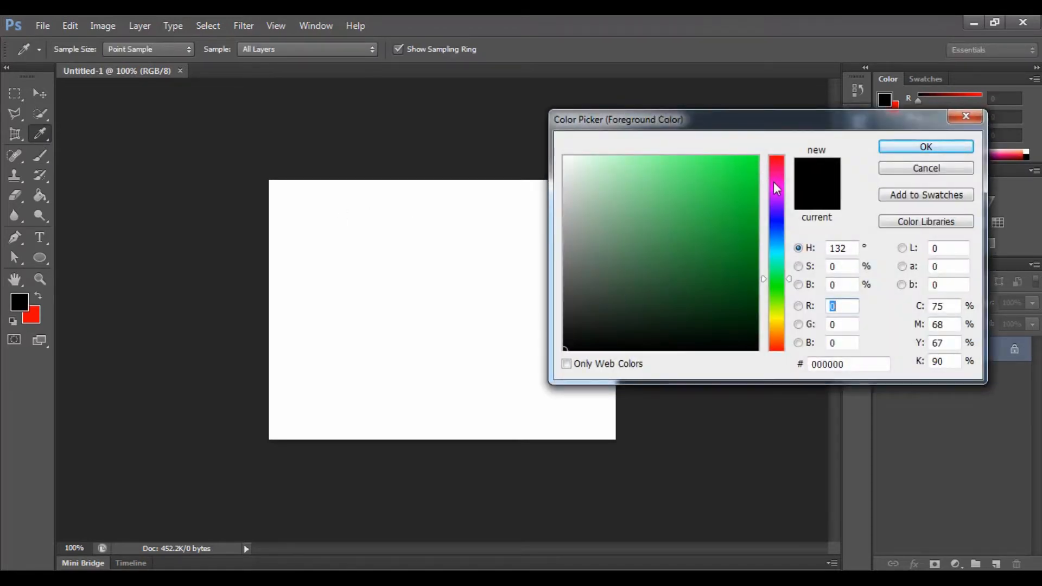
left_click(757, 158)
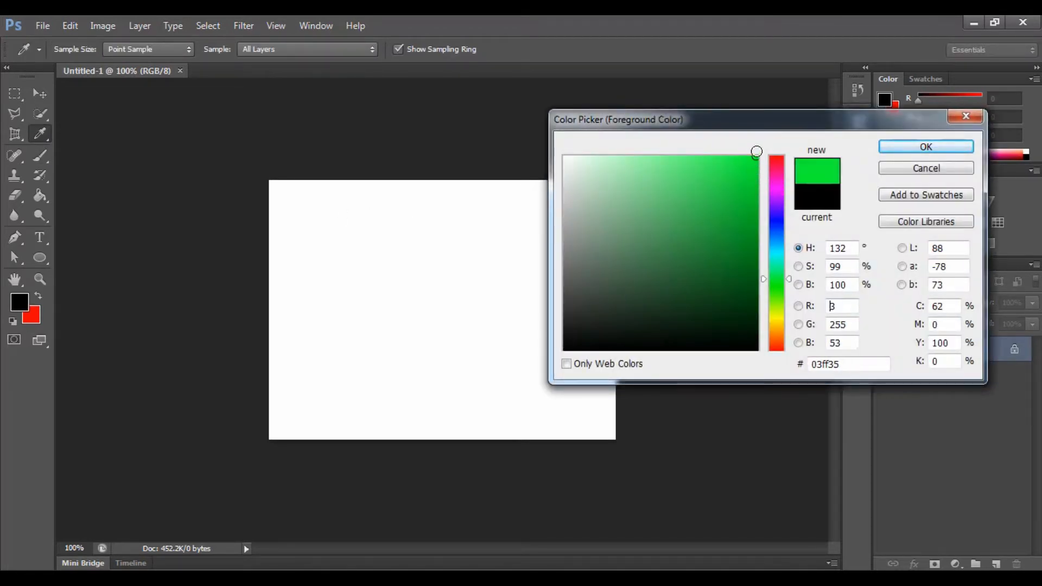
left_click(902, 149)
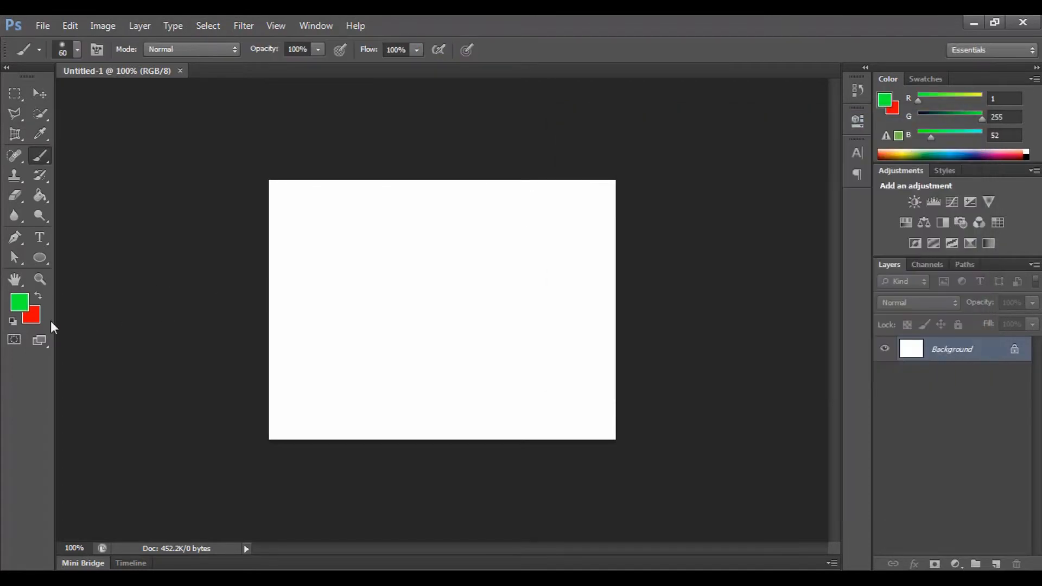
key("x")
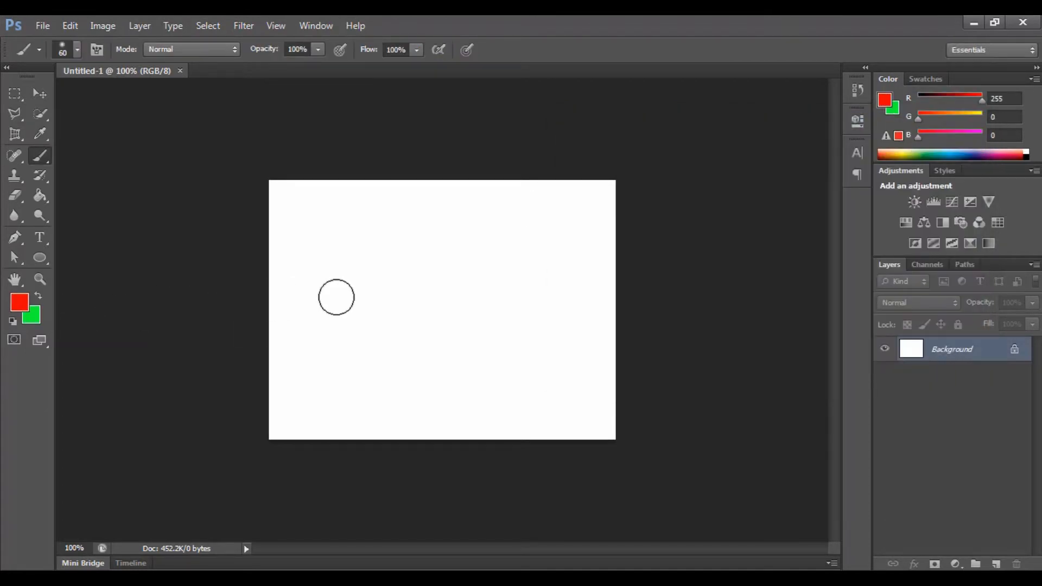
- Paint a diagonal red brush stroke on the Background layer, try to move it, and undo the stroke
left_click_drag(362, 247, 540, 372)
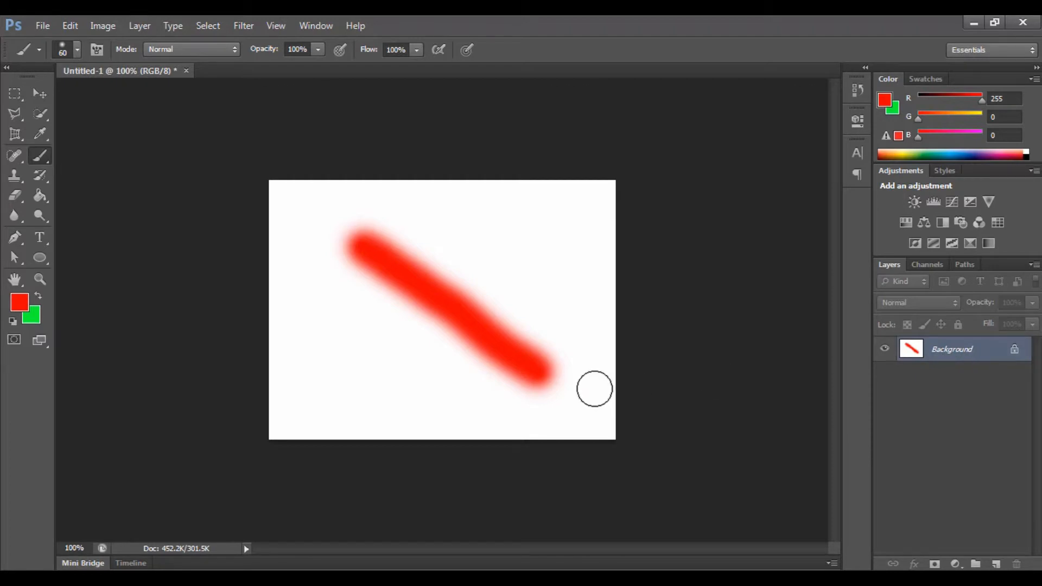
left_click(38, 92)
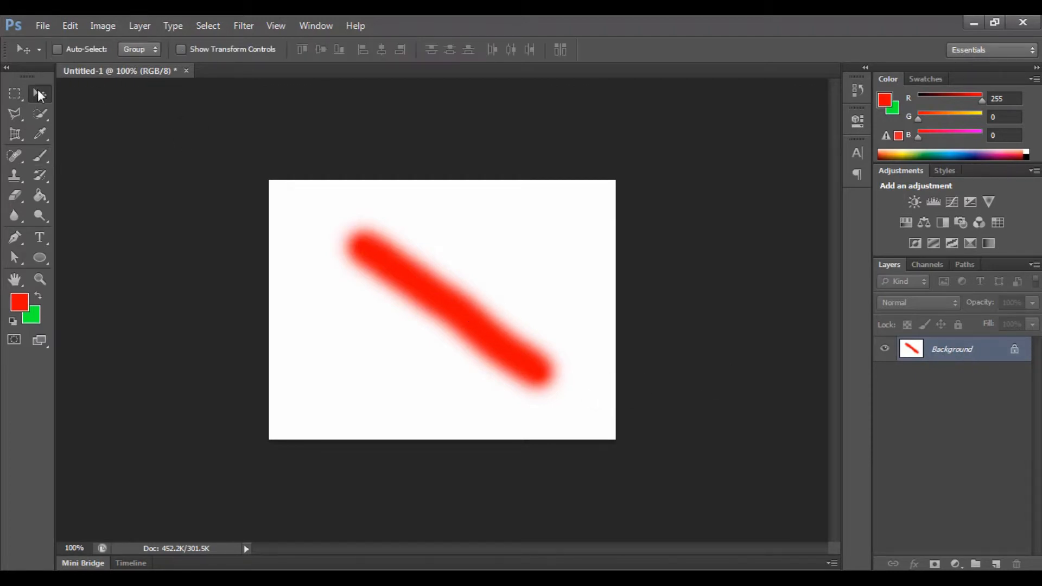
left_click(324, 309)
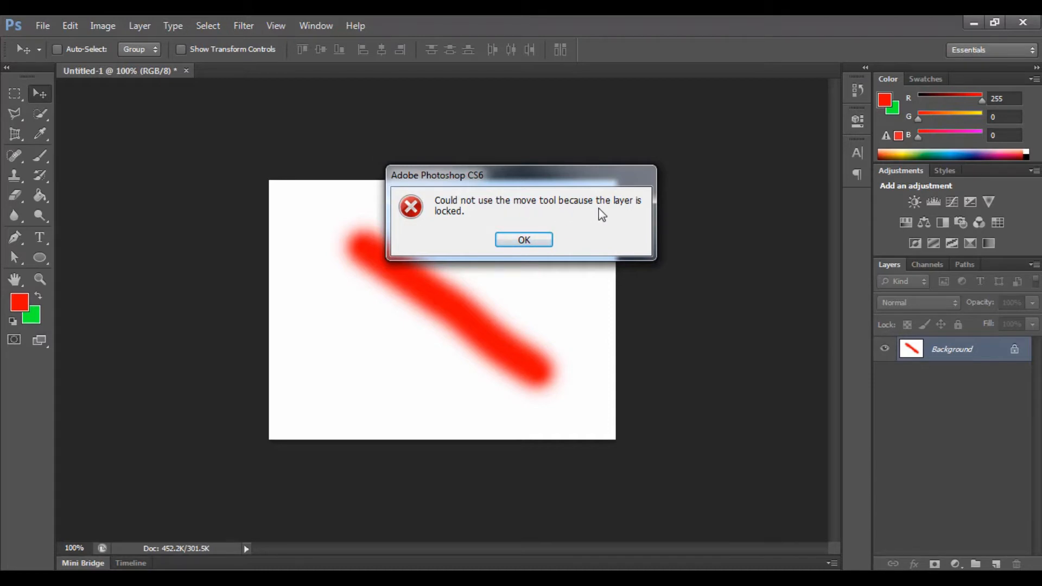
left_click(525, 241)
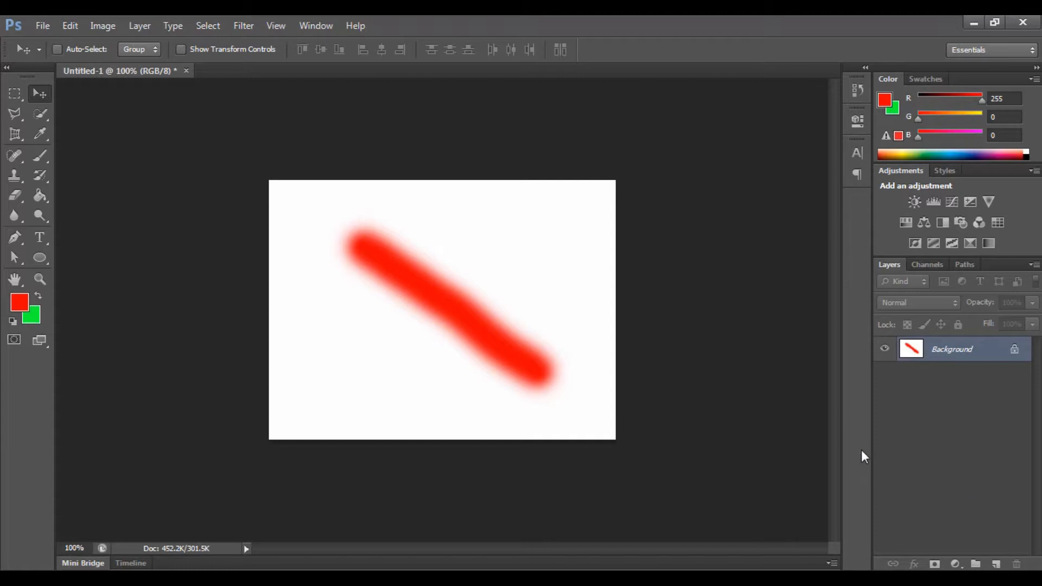
key("ctrl+z")
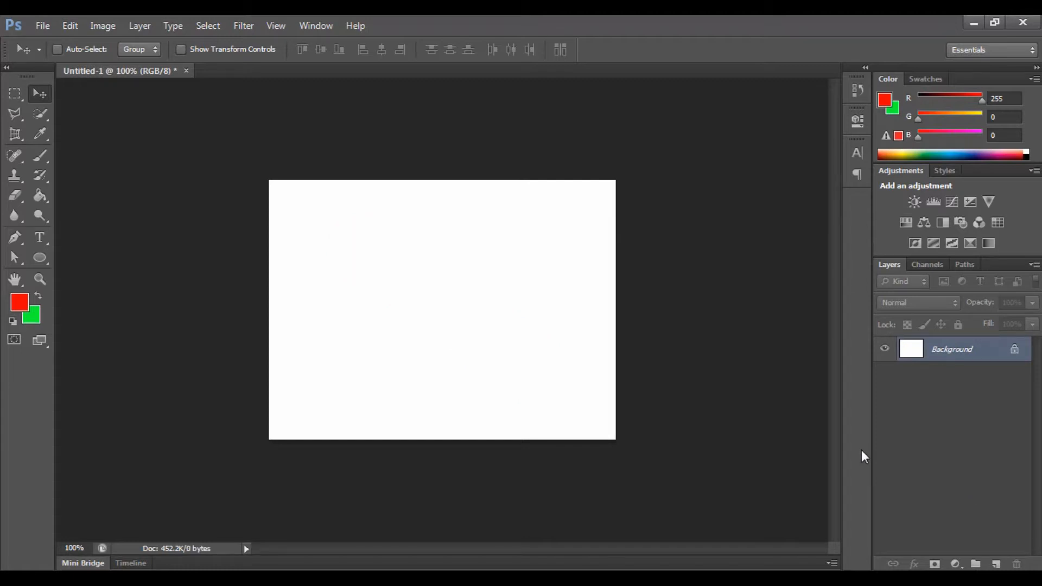
- Paint a steep red brush stroke on a new layer and move it slightly left and down
left_click(996, 564)
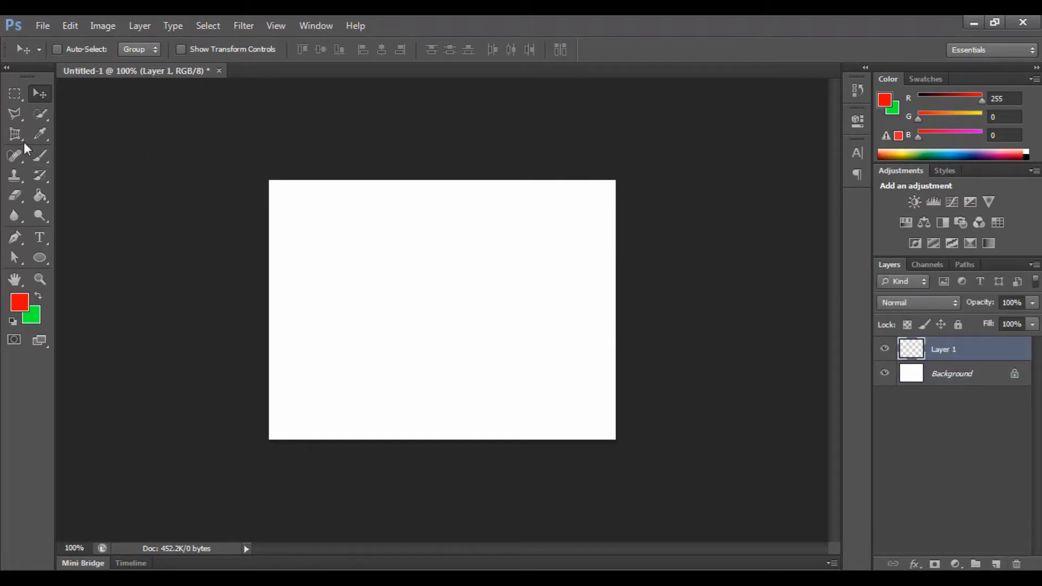
left_click(45, 156)
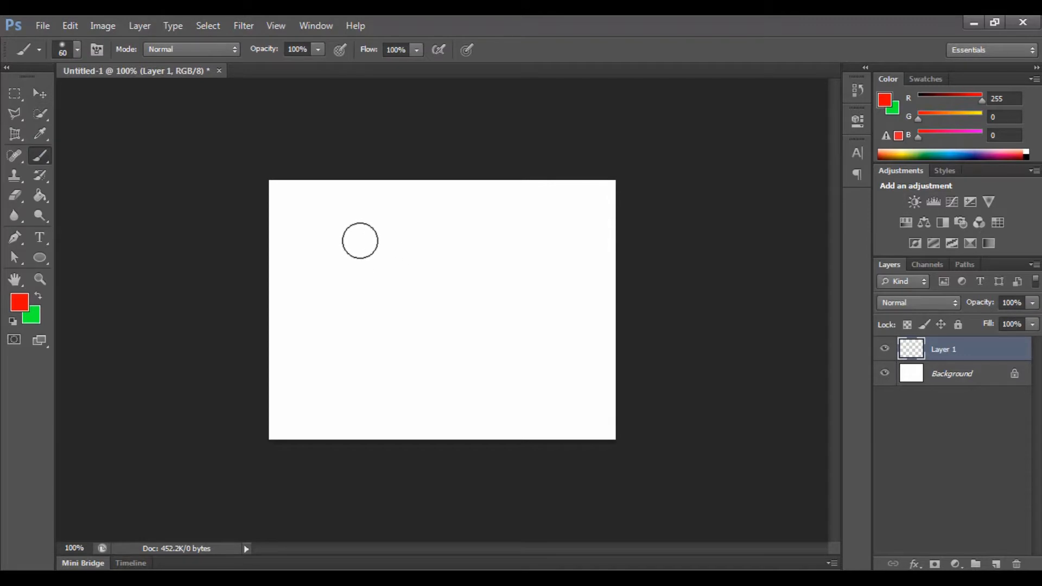
left_click_drag(358, 236, 389, 372)
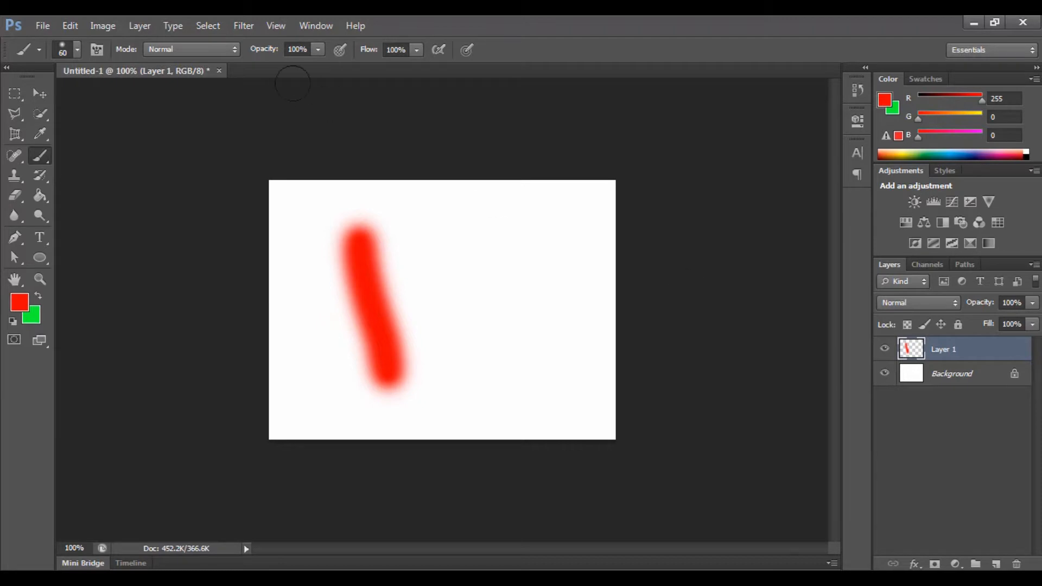
left_click(41, 92)
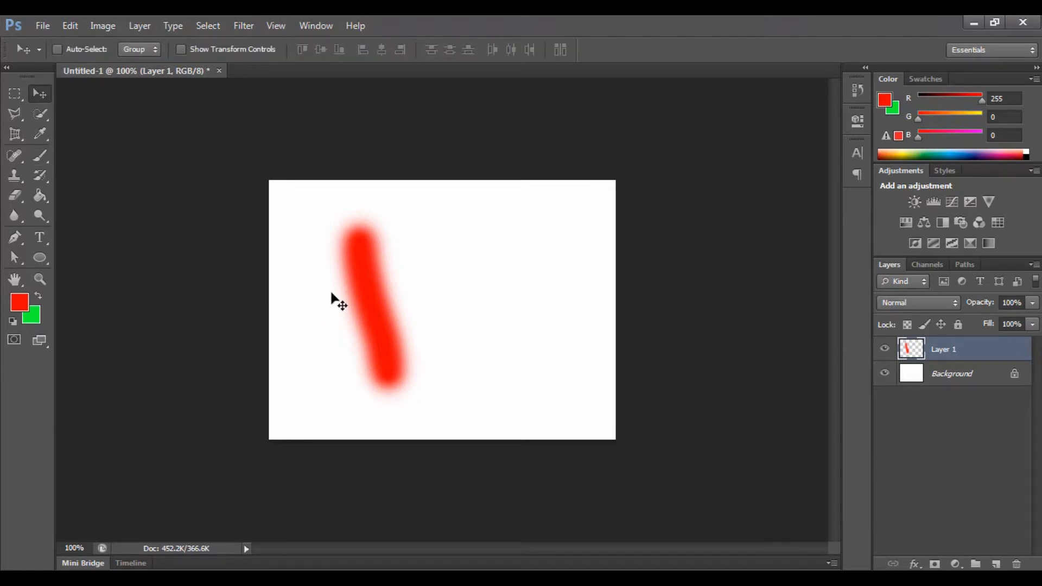
mouse_move(354, 301)
left_mouse_down()
mouse_move(489, 326)
mouse_move(318, 315)
left_mouse_up()
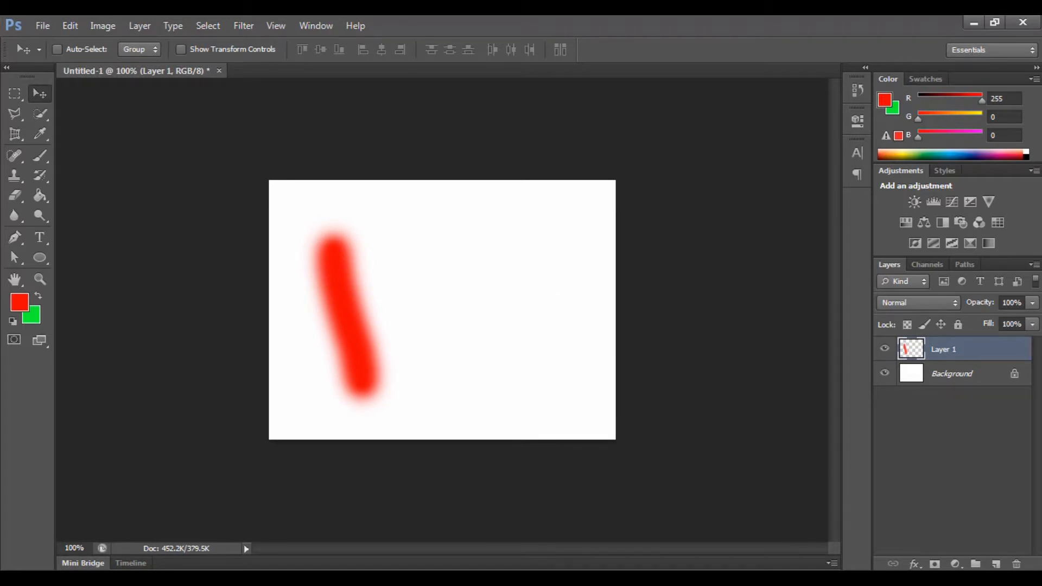
- Paint a nearly horizontal green brush stroke across the red one on another new layer
left_click(996, 565)
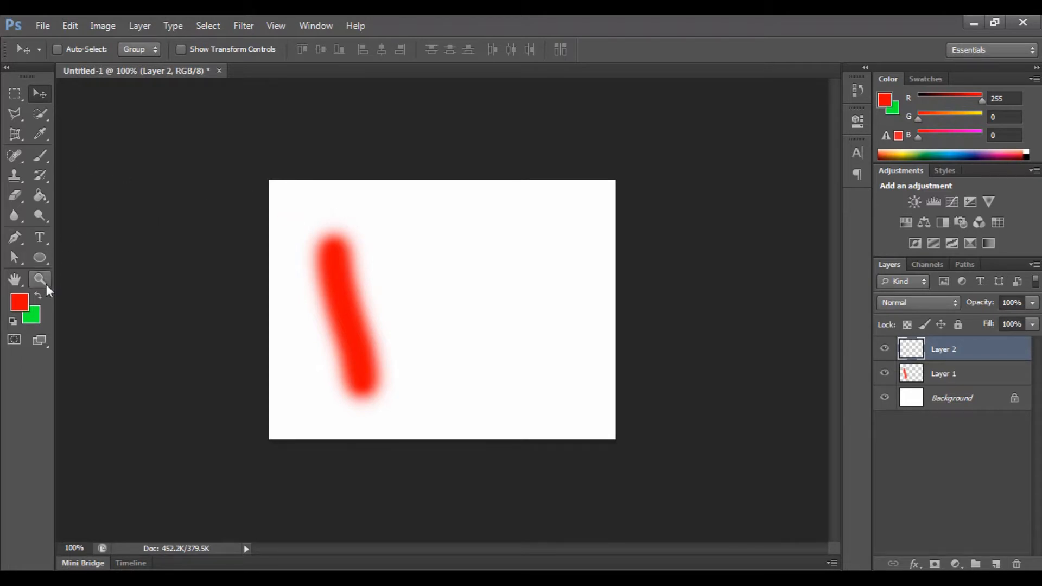
key("x")
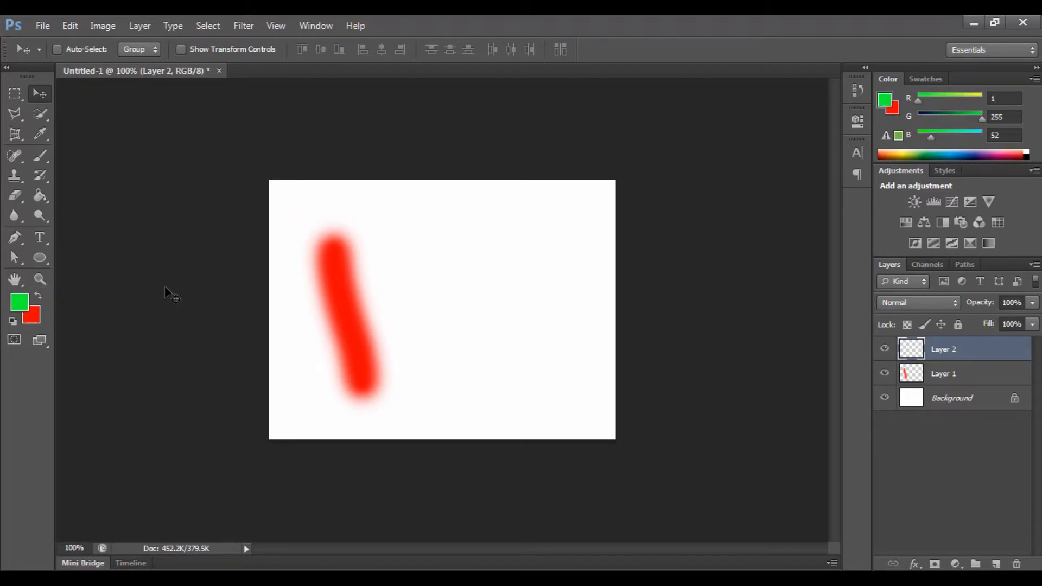
left_click(47, 160)
left_click_drag(486, 289, 271, 314)
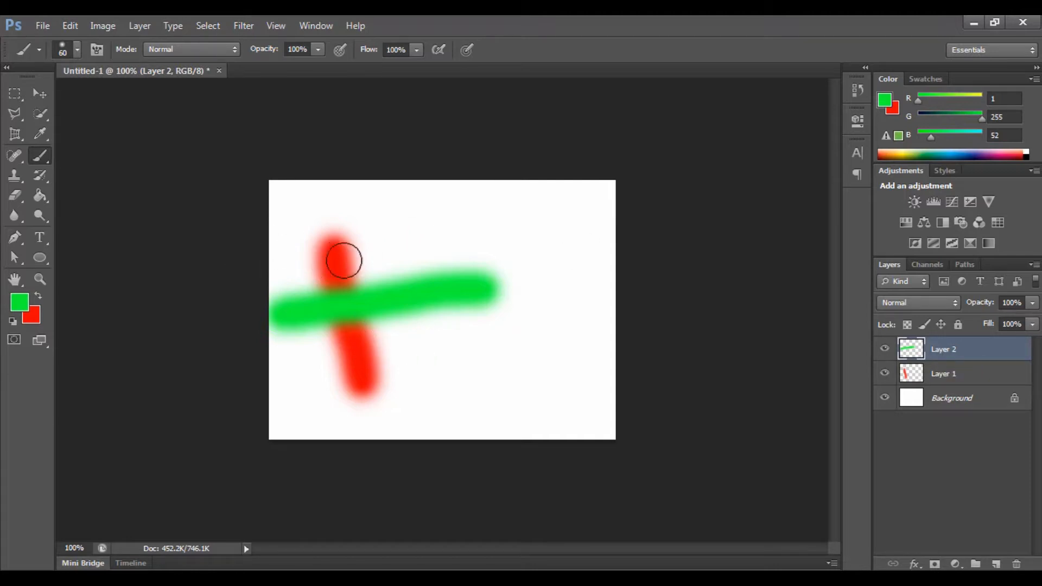
- Reorder the layers so that the green stroke's layer lies beneath the red stroke's layer
left_click(40, 95)
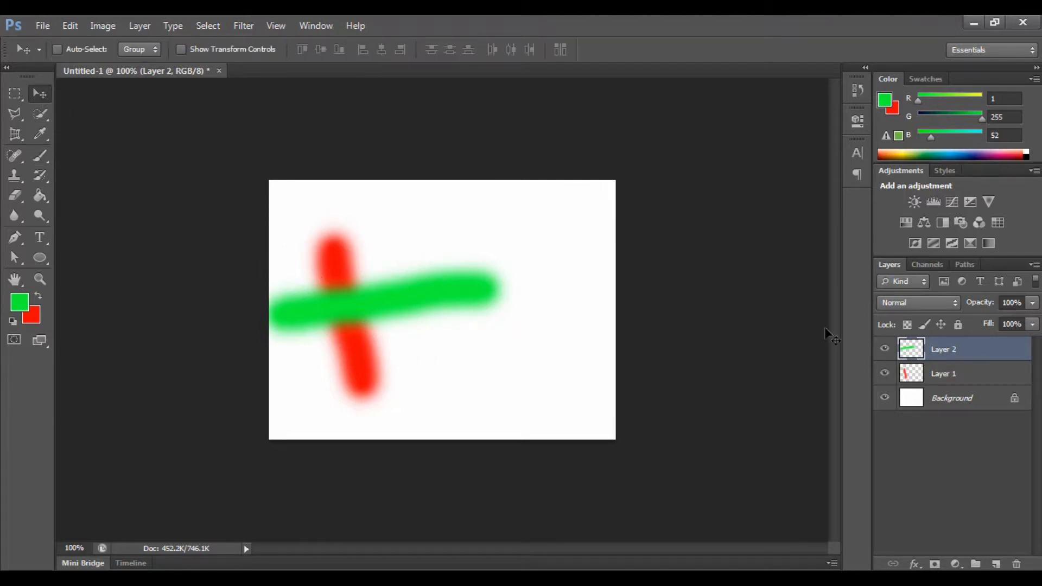
left_click(942, 373, "shift")
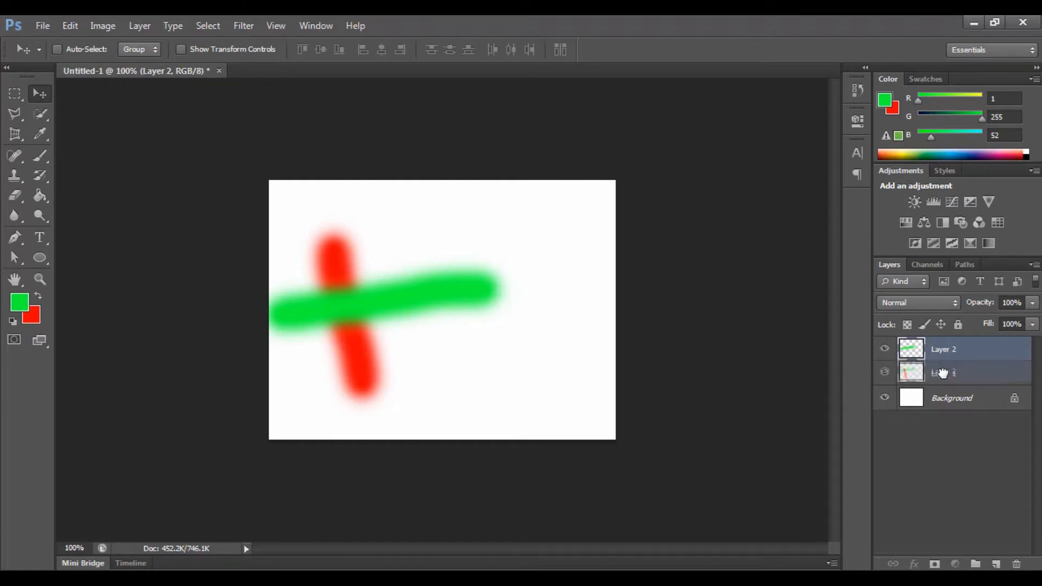
left_click_drag(942, 372, 942, 380)
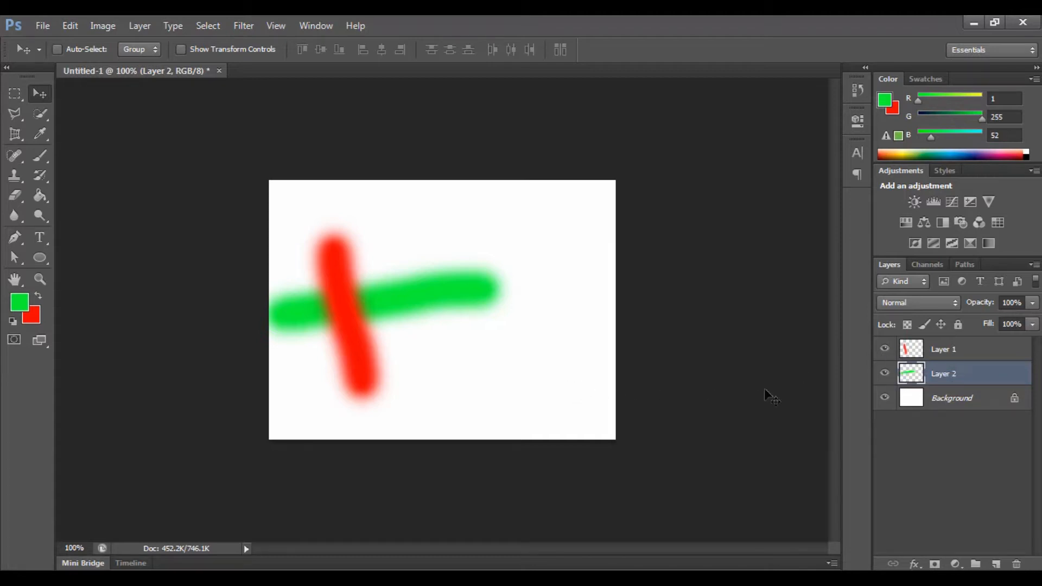
- Toggle the red stroke's layer off and on, and hide both the green and the red stroke layers
left_click(885, 353)
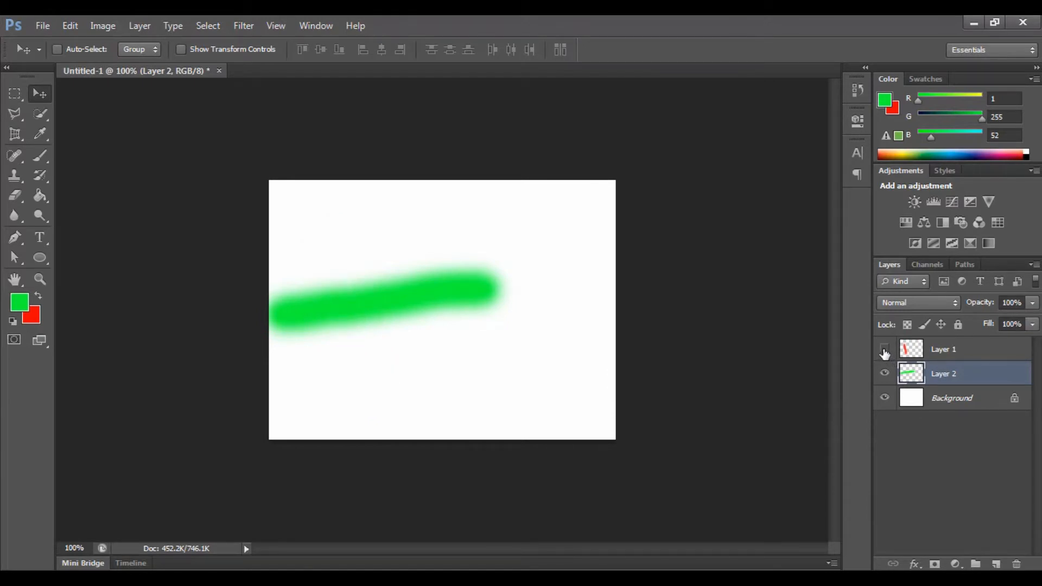
left_click(886, 353)
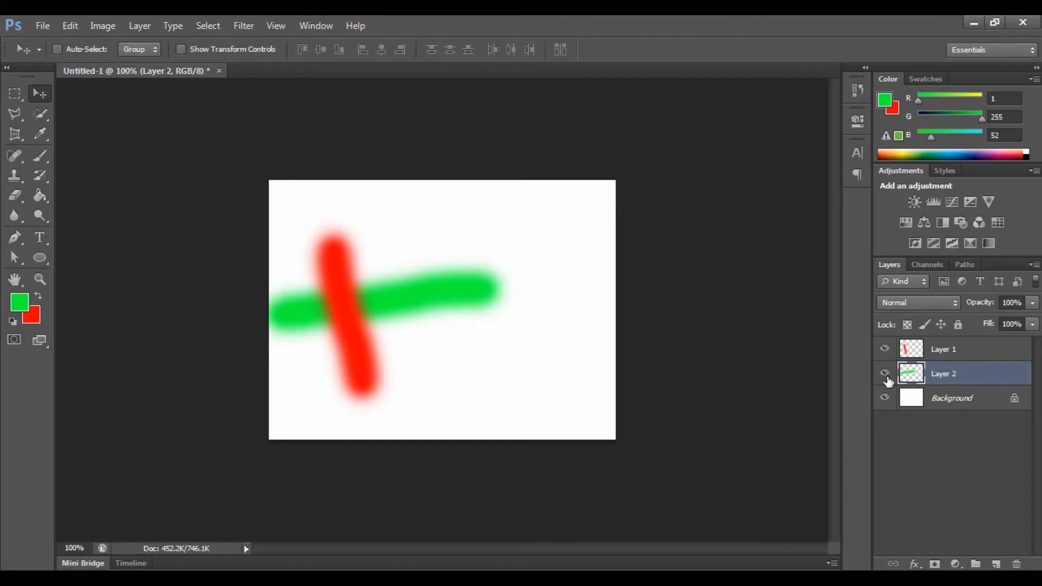
left_click(885, 377)
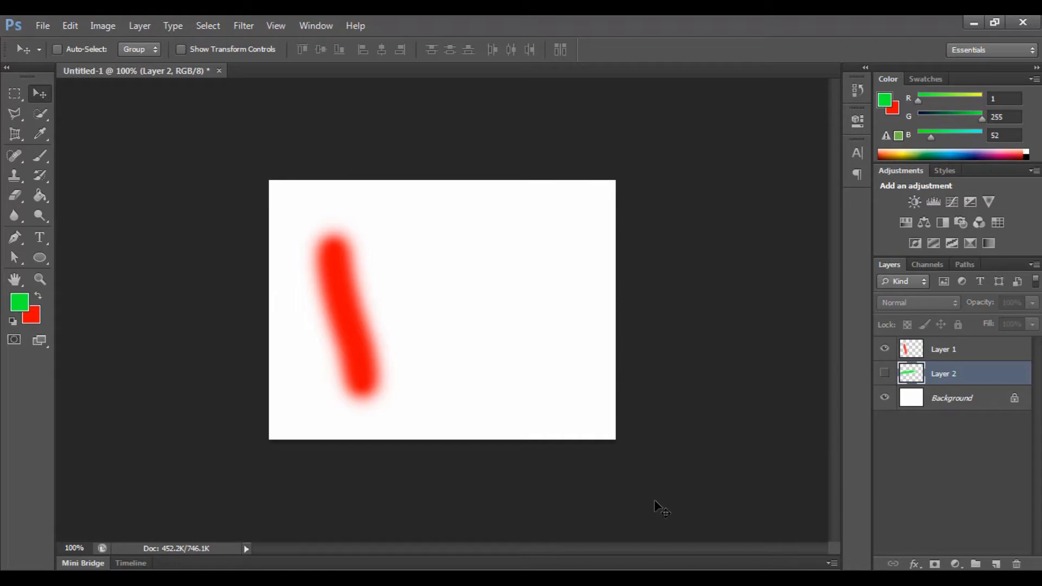
left_click(886, 350)
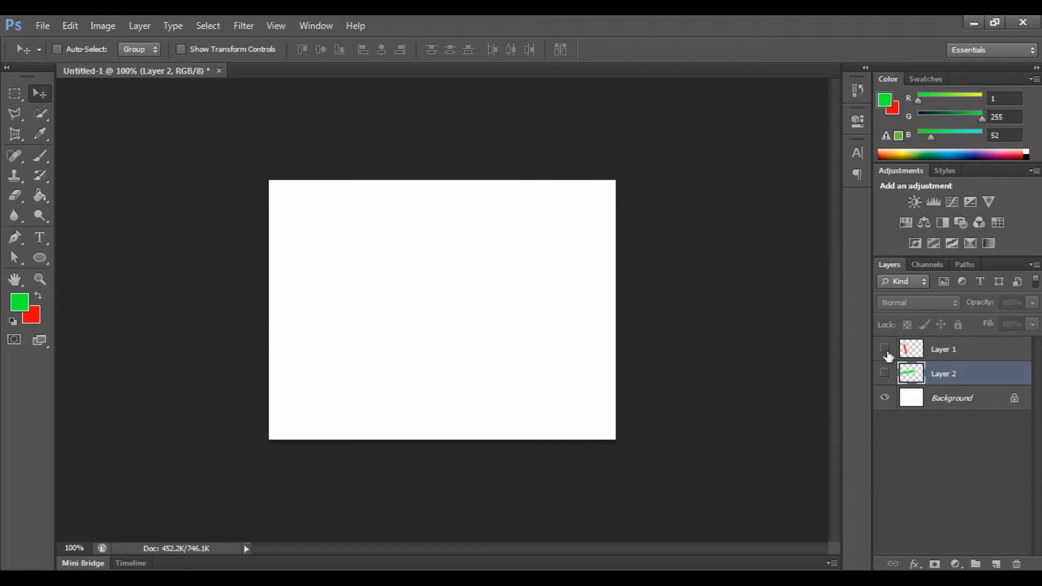
- Add a new layer above Layer 1 and set the brush's foreground colour to blue (#0d01ff)
left_click(929, 361)
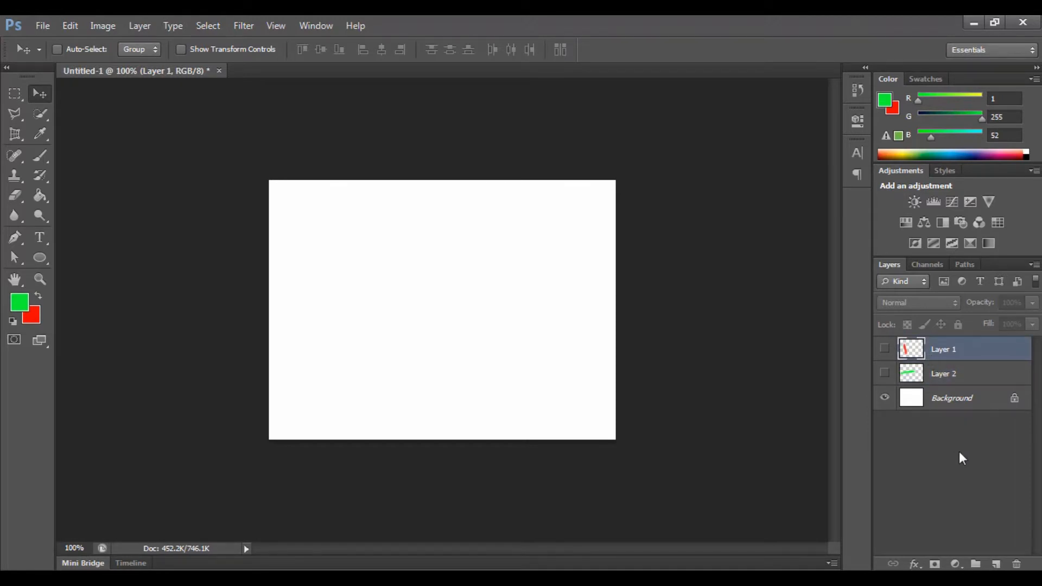
left_click(997, 564)
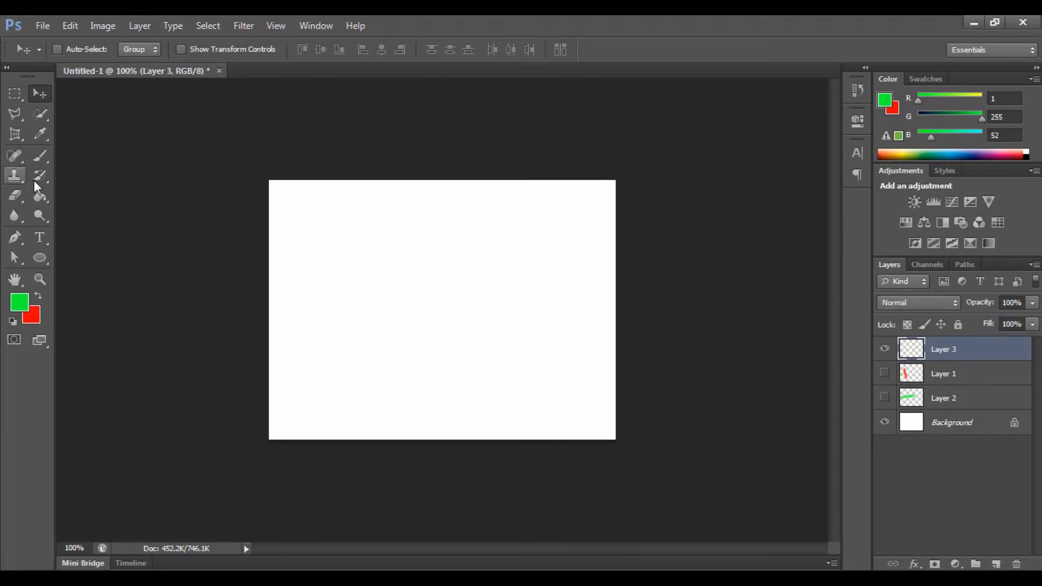
left_click(42, 157)
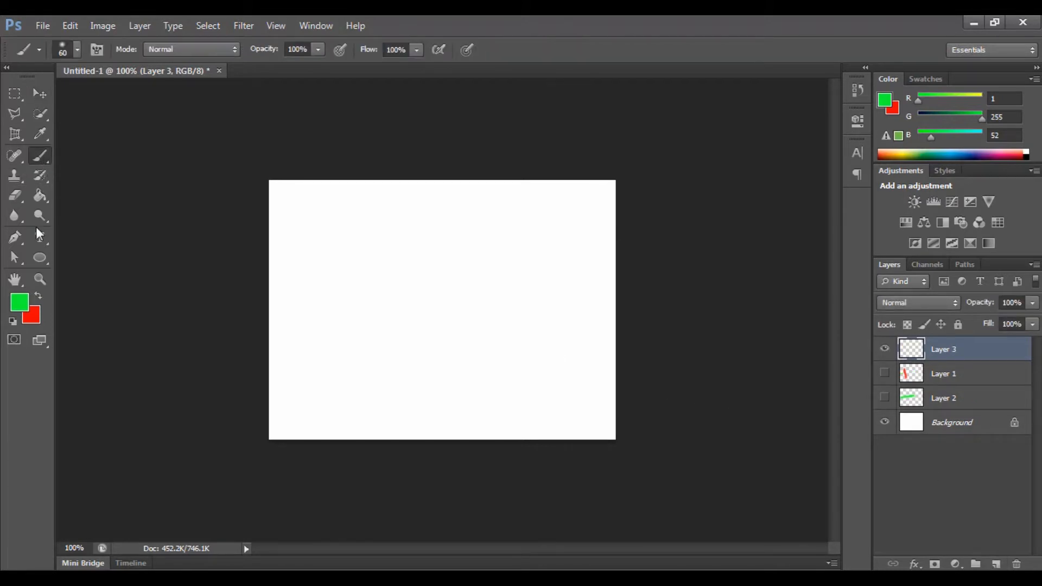
left_click(19, 307)
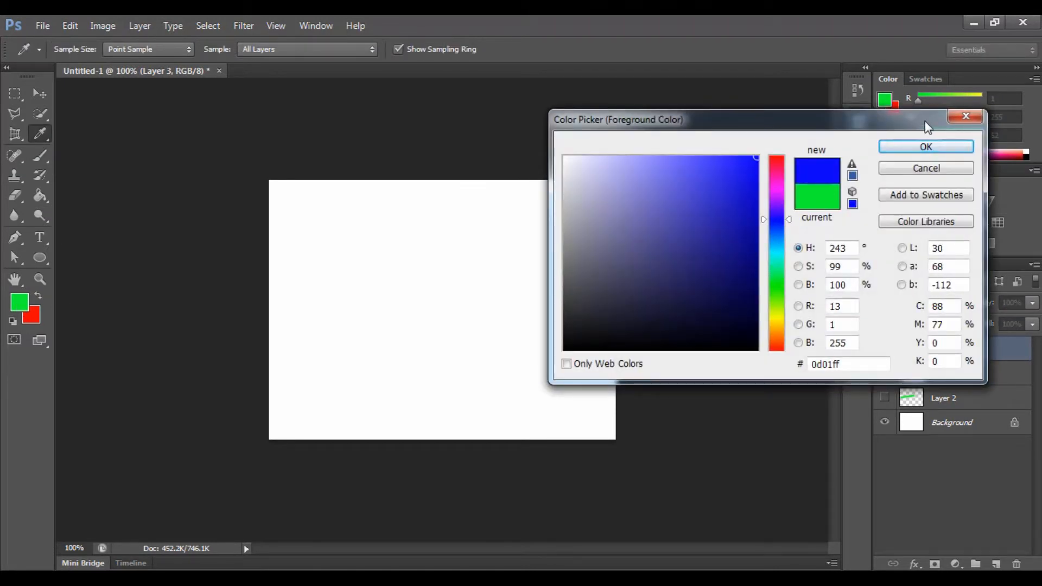
left_click(924, 147)
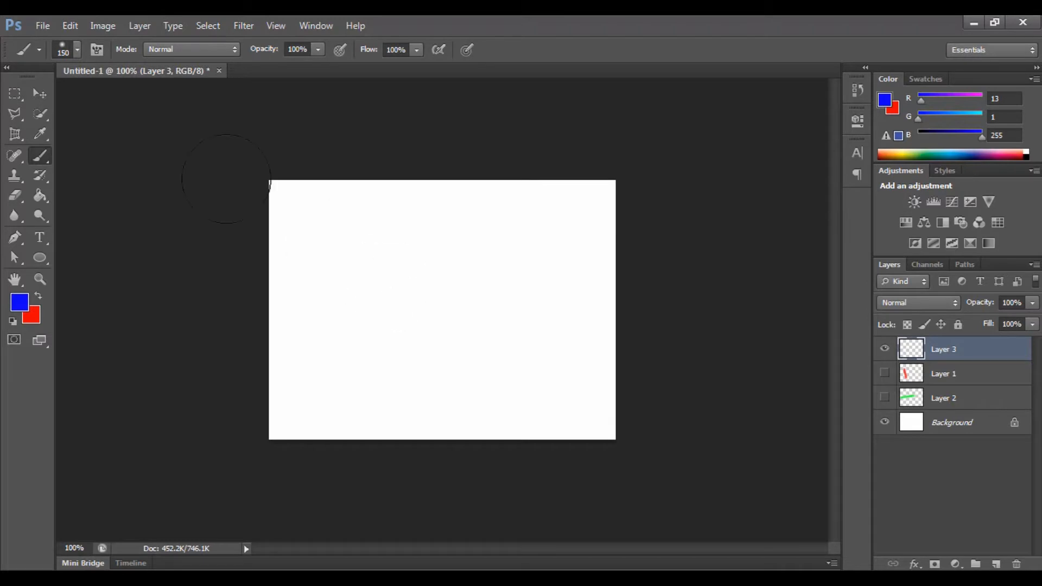
- Stamp a single solid blue circle near the canvas centre with a 150 px hard round brush at 100% hardness
left_click(78, 50)
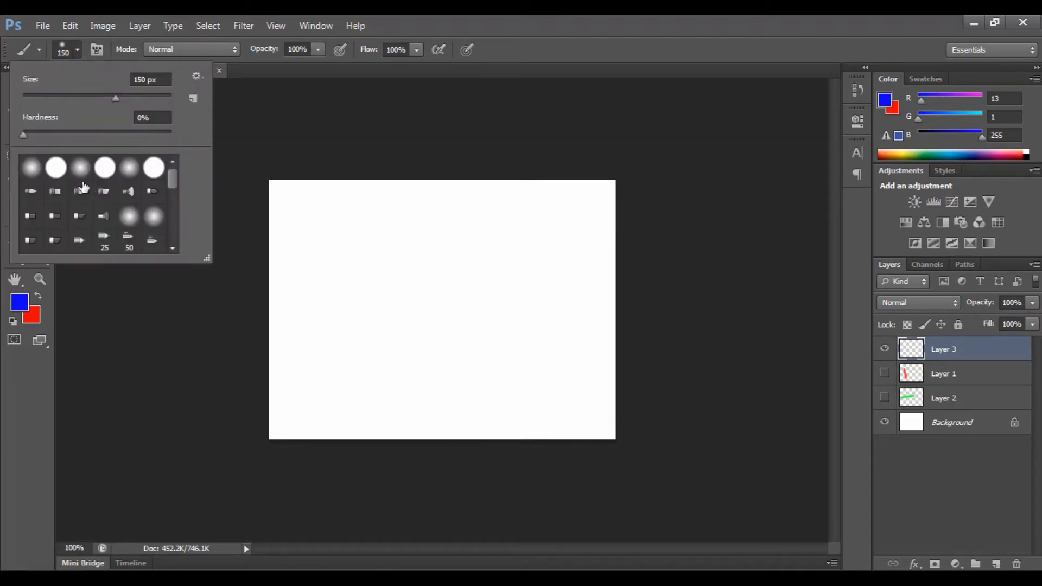
left_click(56, 168)
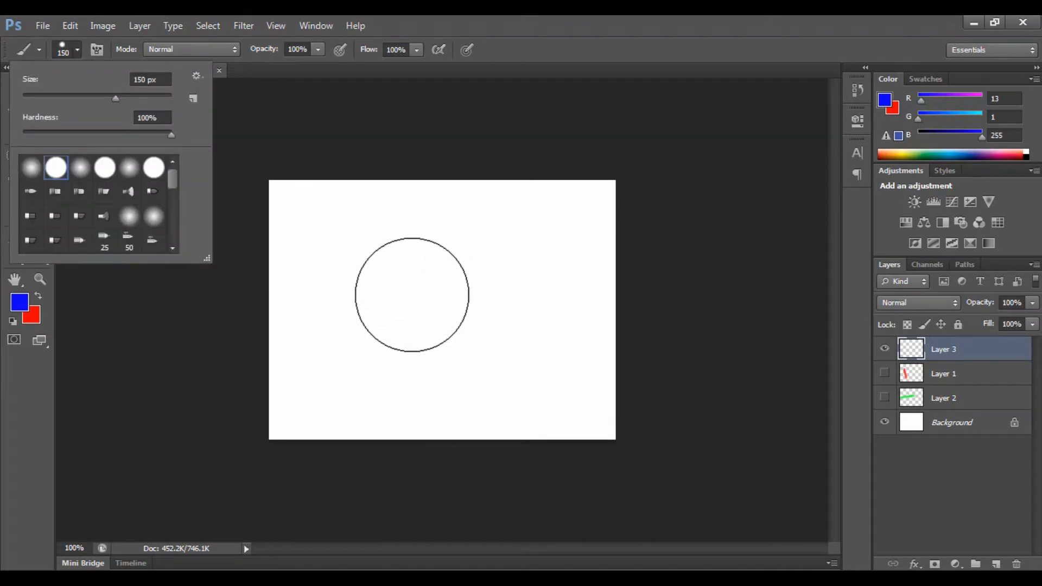
left_click(412, 293)
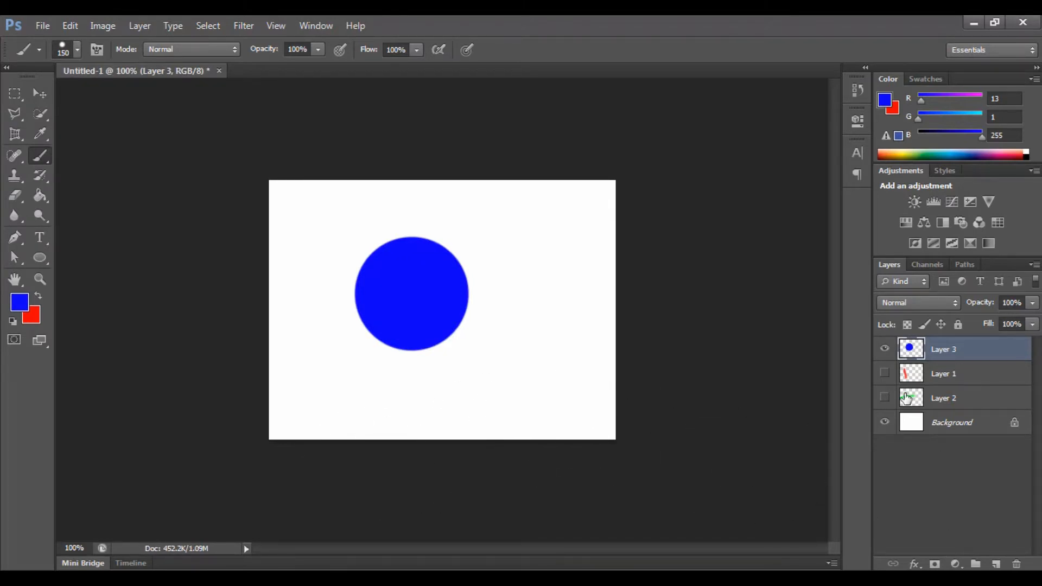
- Show and hide the red stroke's layer once more, and hide the blue circle's layer
left_click(885, 375)
left_click(886, 374)
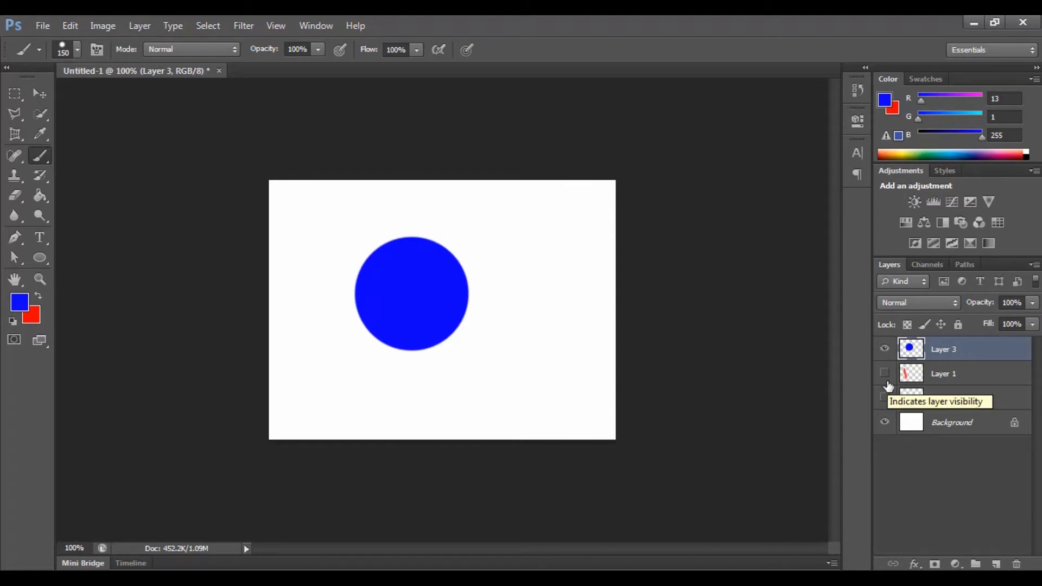
left_click(886, 349)
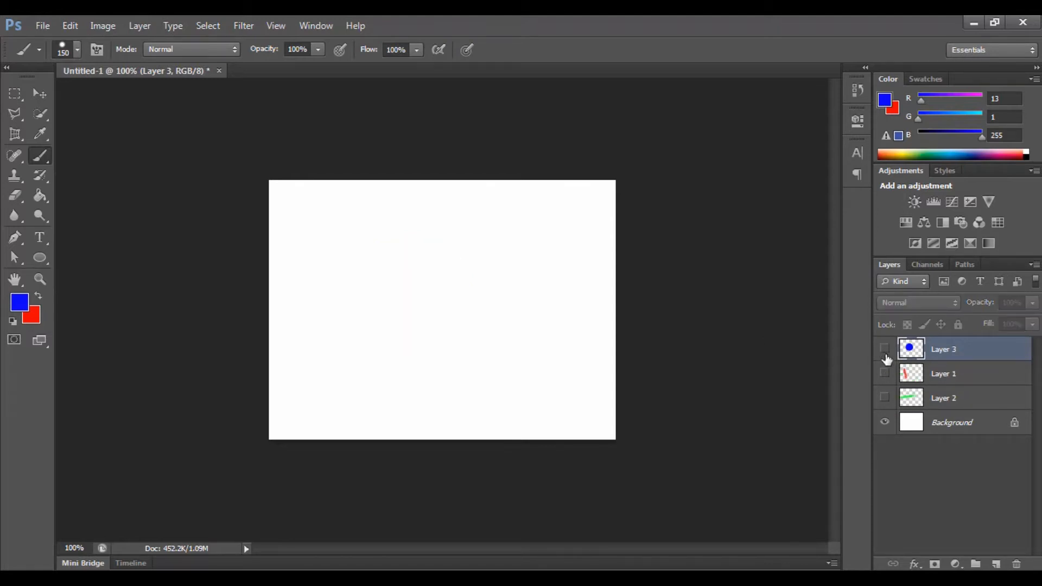
- Make the red stroke, green stroke and blue circle layers visible again, and delete the blue circle's layer
left_click(885, 375)
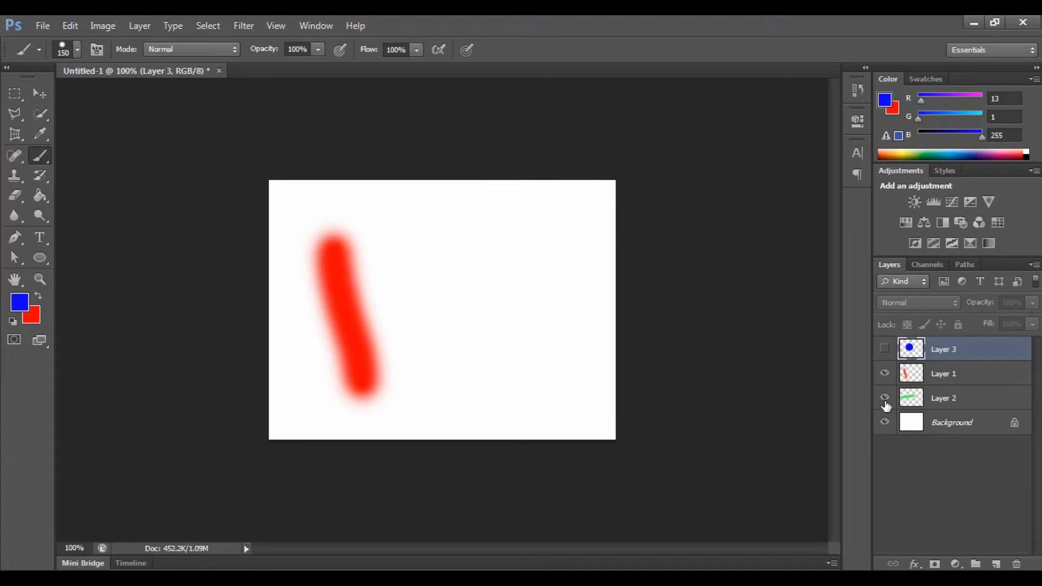
left_click(886, 402)
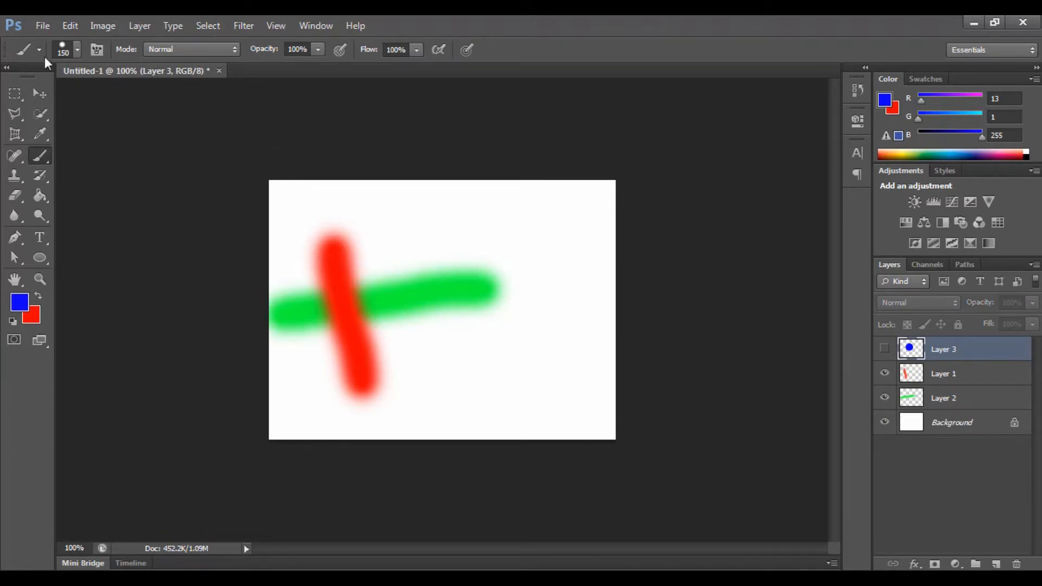
left_click(41, 27)
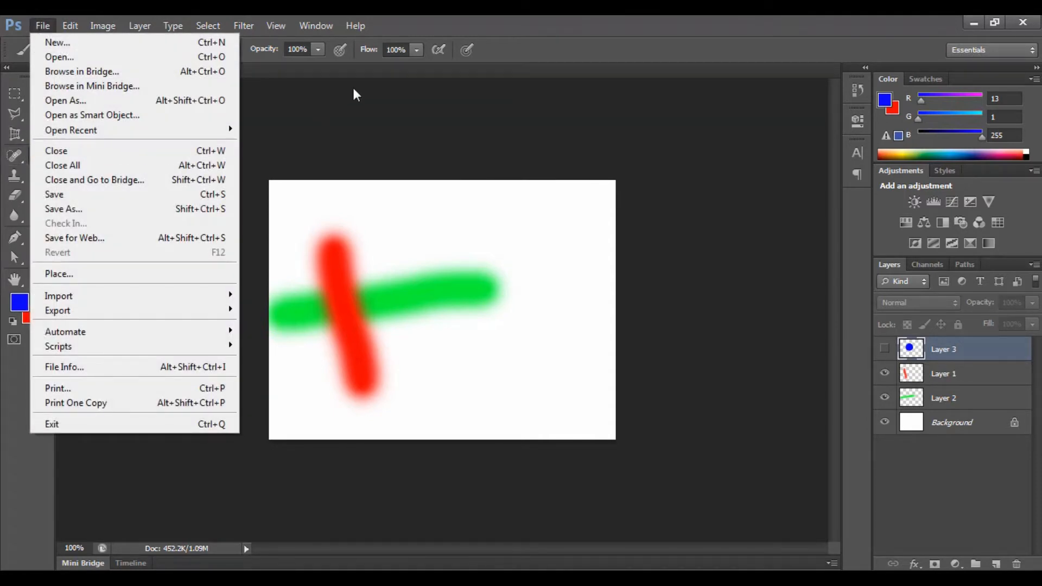
left_click(353, 120)
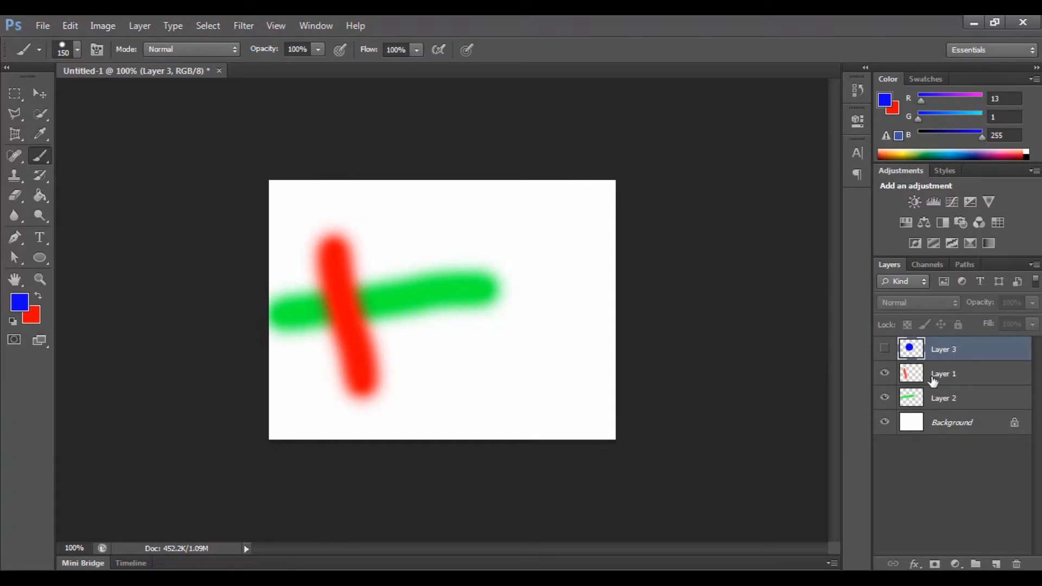
left_click(885, 349)
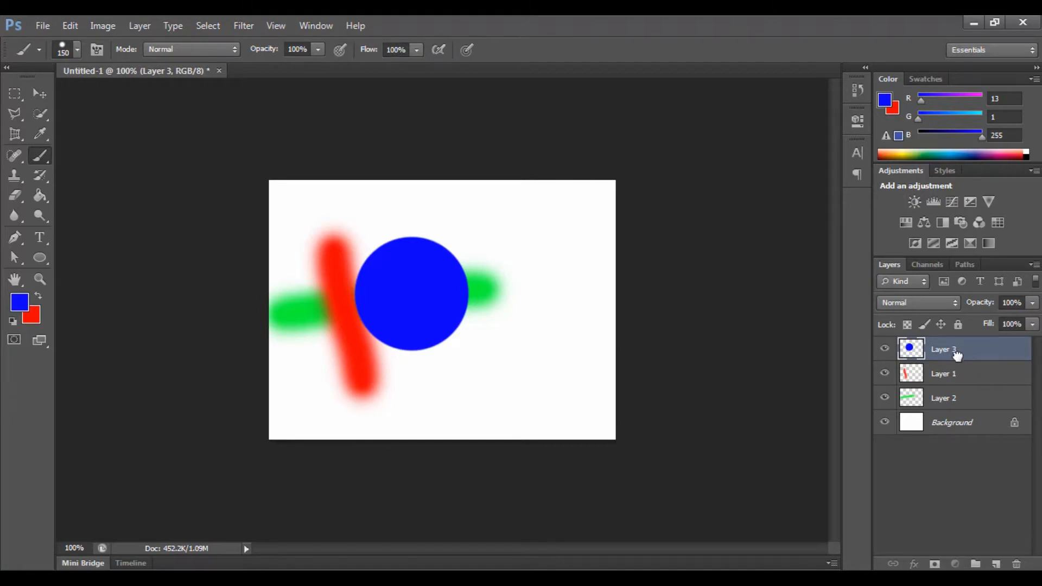
left_click_drag(956, 356, 1015, 567)
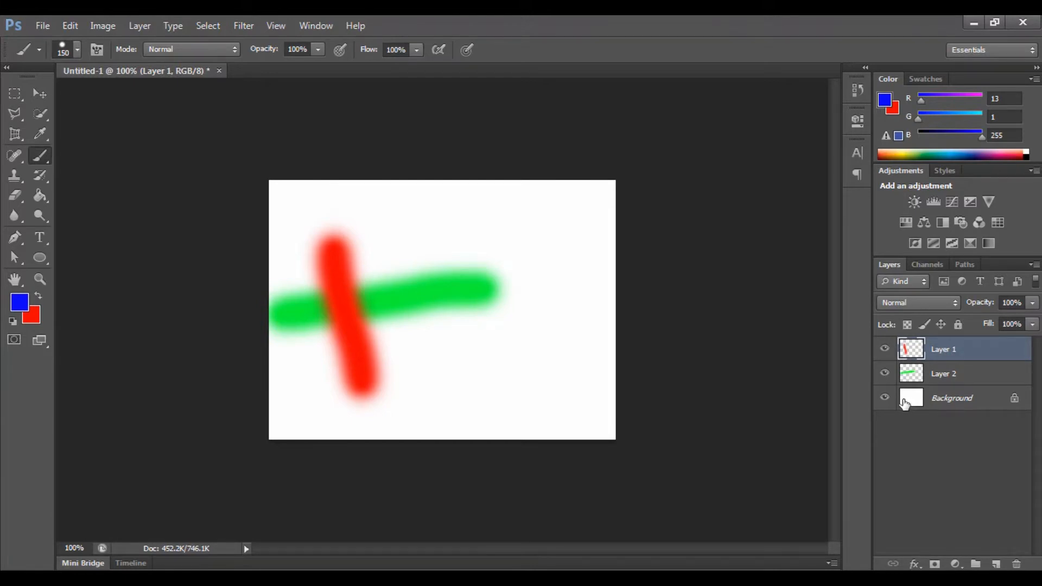
- Try to move the locked Background layer above Layer 1, and fill it with the blue foreground colour
left_click(951, 404)
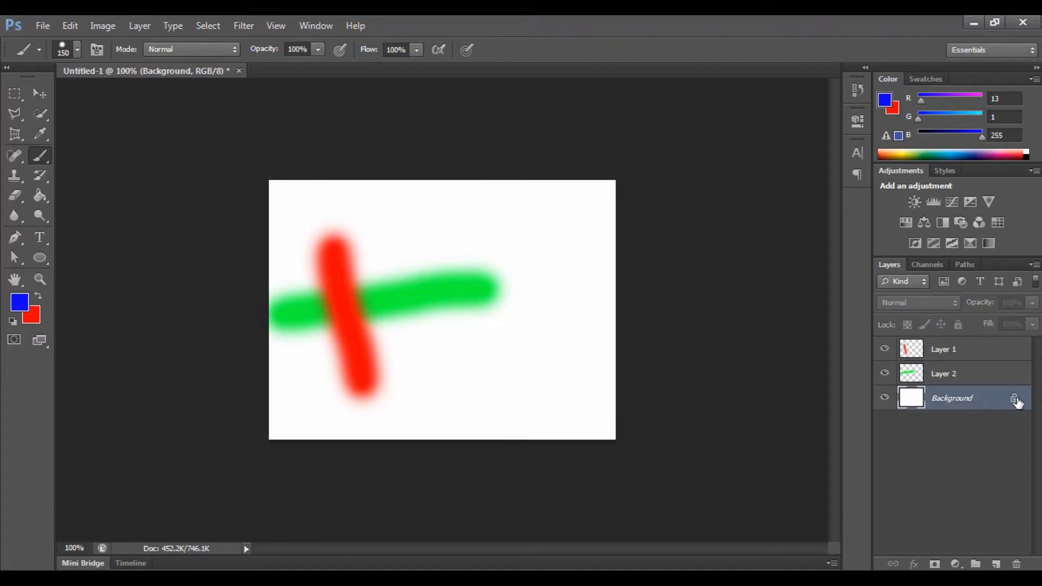
mouse_move(1017, 402)
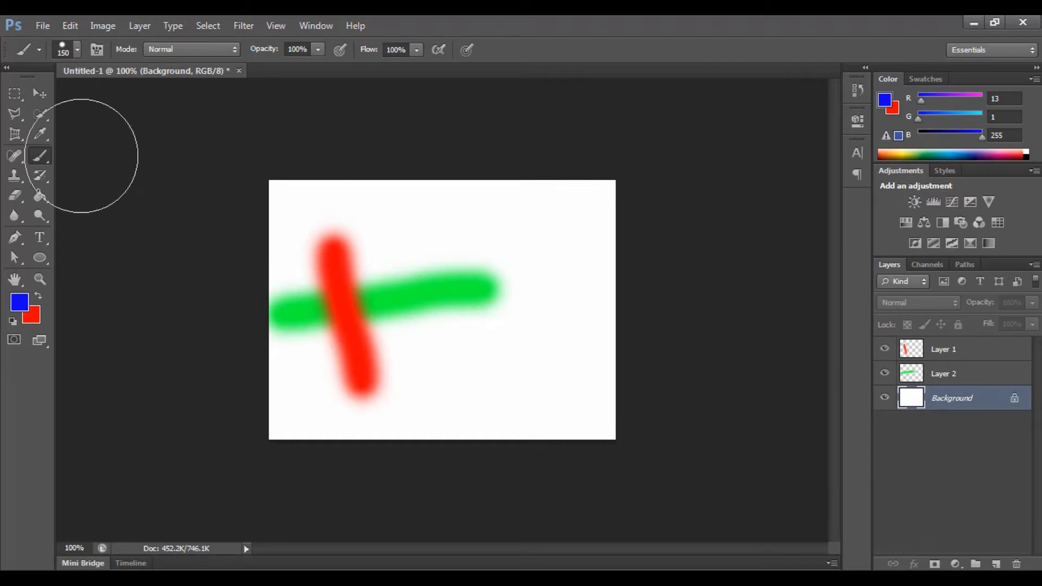
left_click(40, 94)
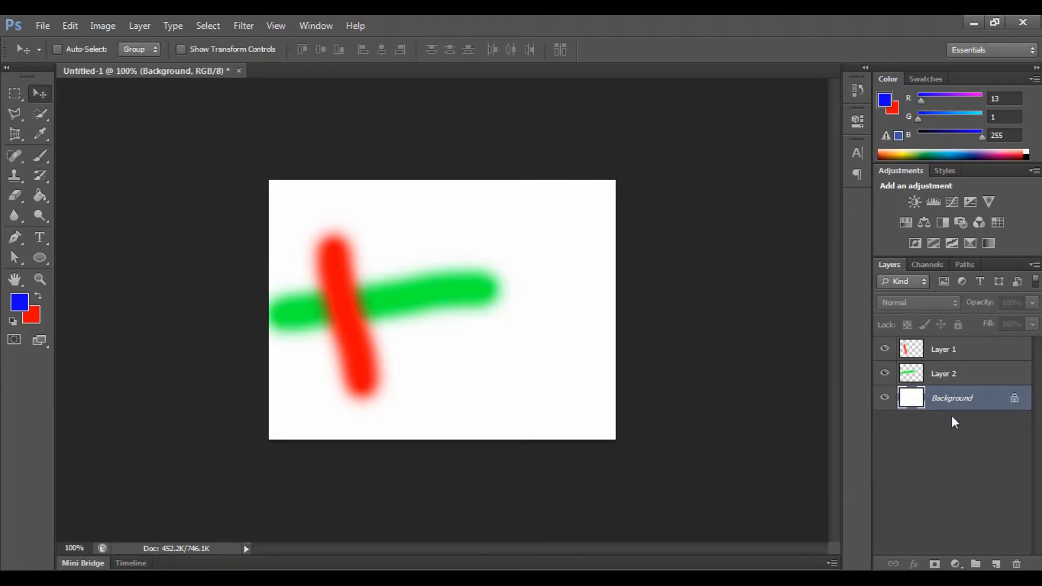
left_click_drag(954, 399, 956, 348)
left_click_drag(961, 398, 958, 352)
key("alt+BackSpace")
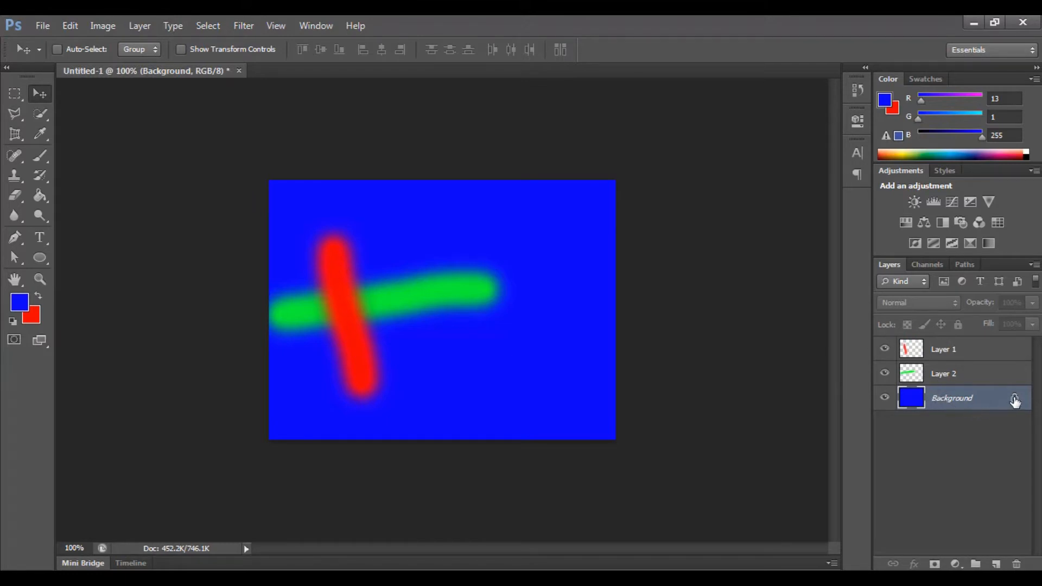
double_click(980, 401)
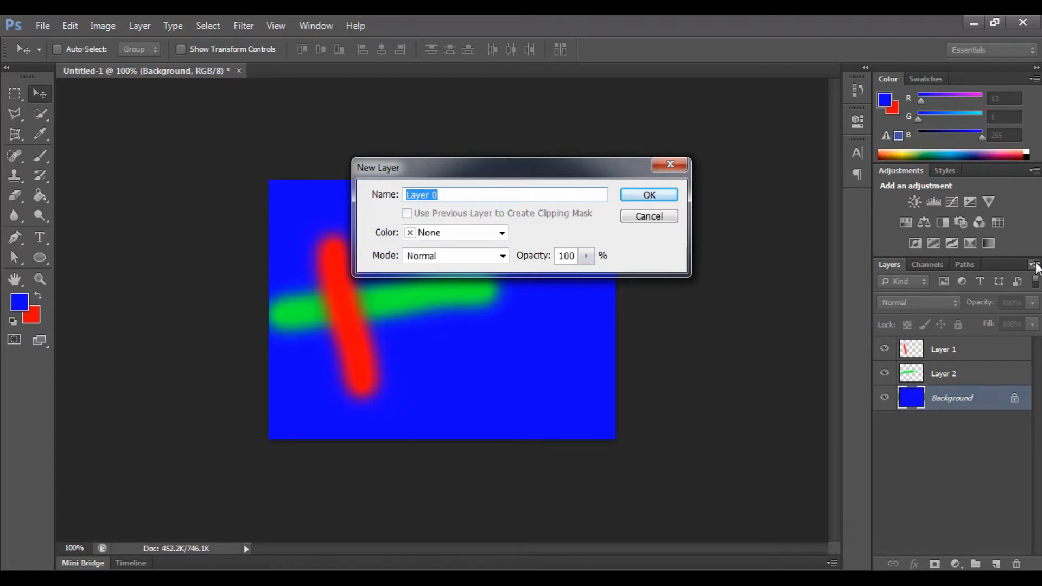
left_click(671, 164)
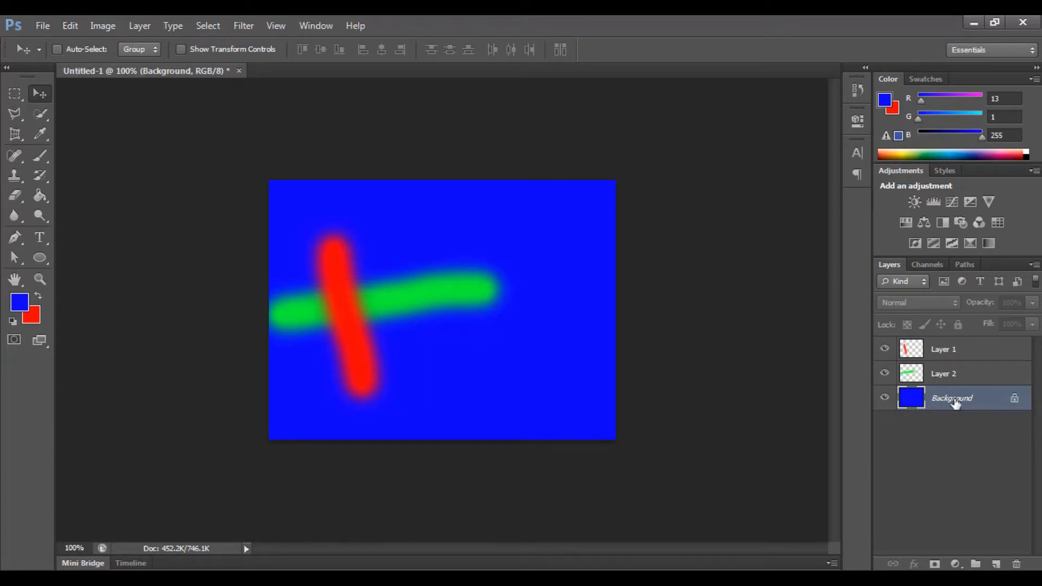
left_click(954, 380)
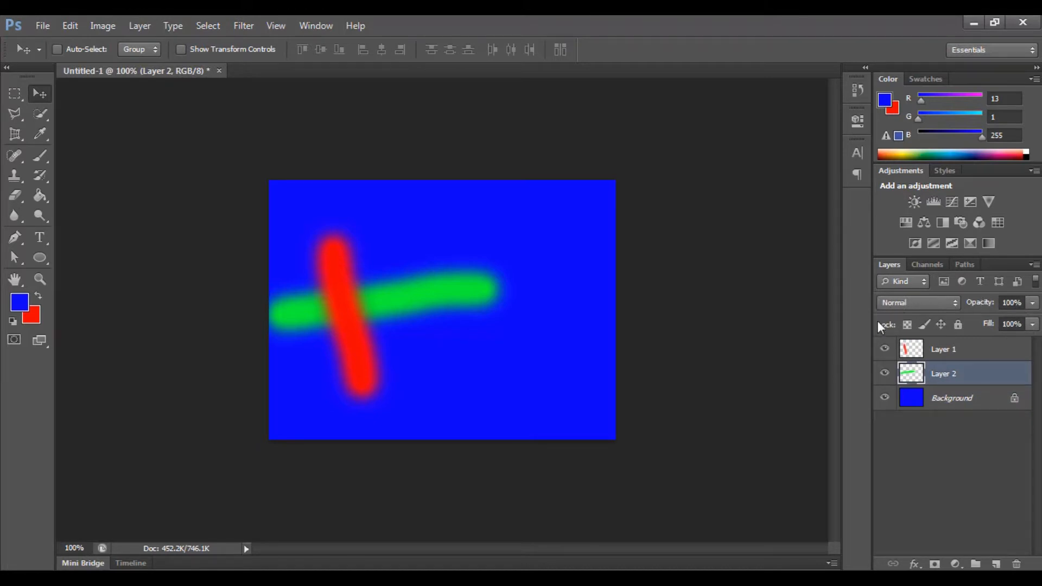
- Convert the Background into a regular layer named Layer 0 and move it above Layer 1
left_click(972, 405)
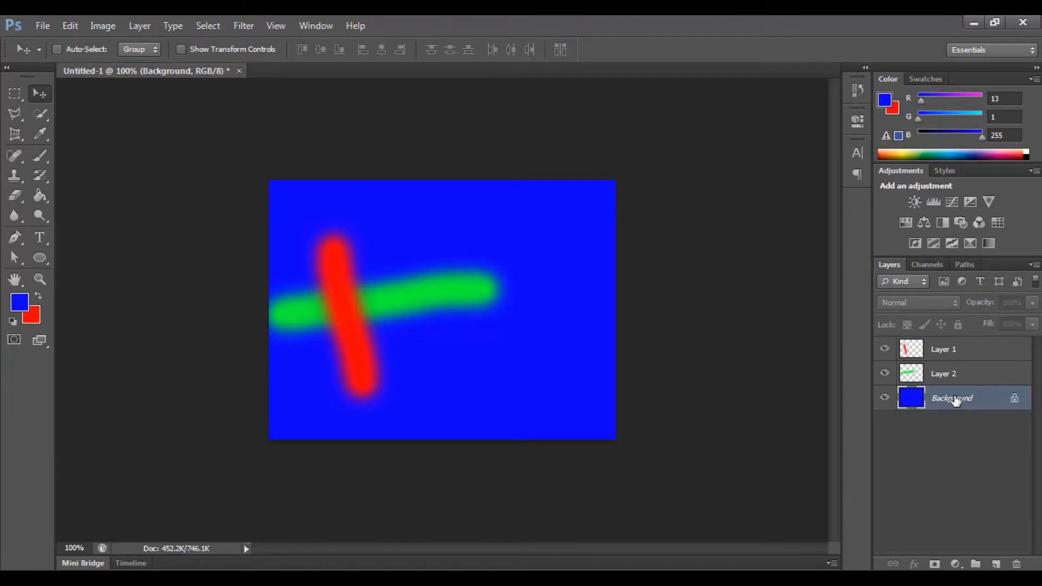
double_click(983, 400)
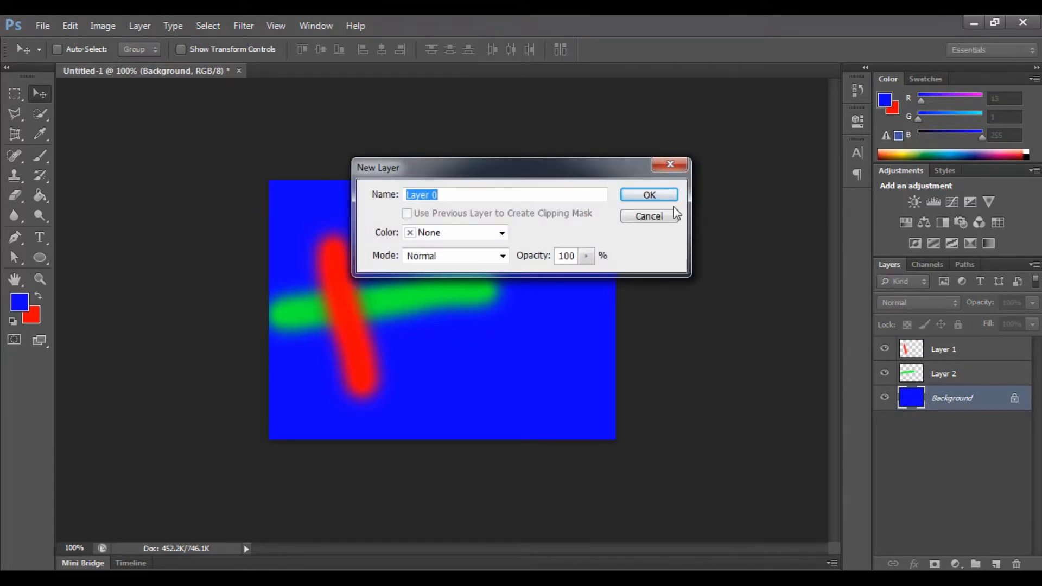
left_click(650, 197)
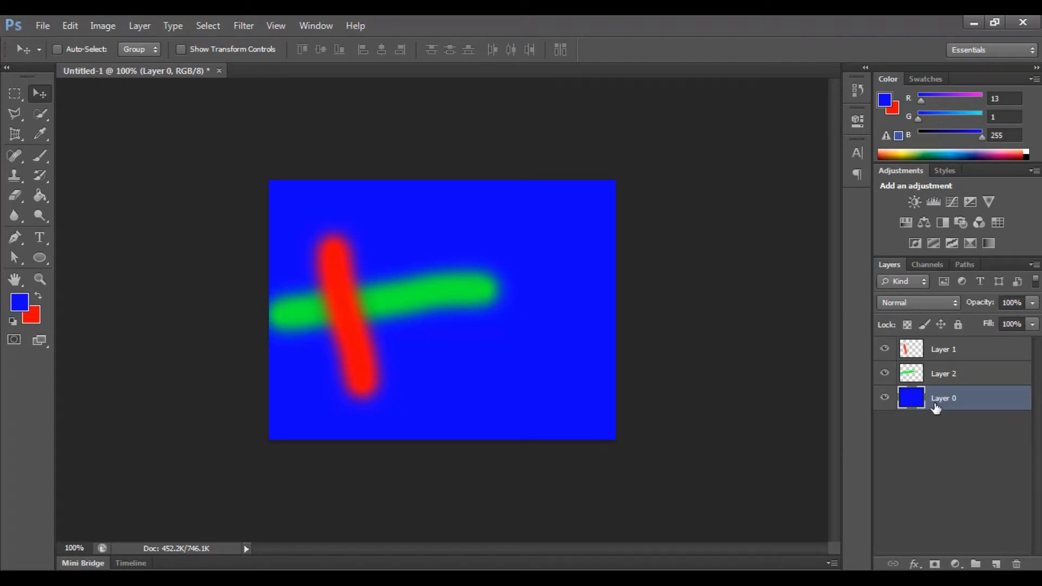
left_click_drag(951, 402, 959, 345)
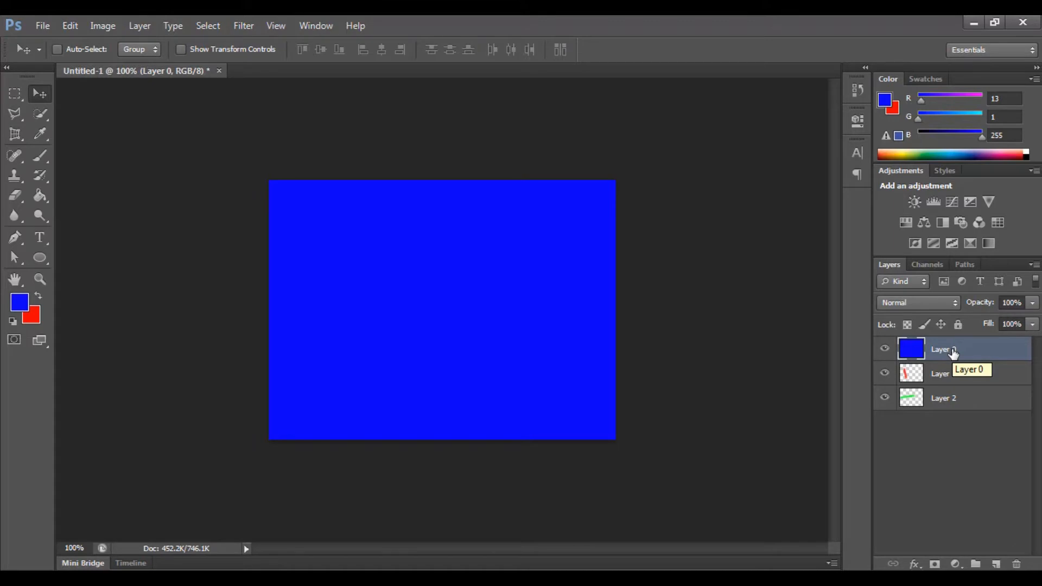
- Try out lower opacities on the blue Layer 0, and return its opacity to 100%
left_click(1032, 302)
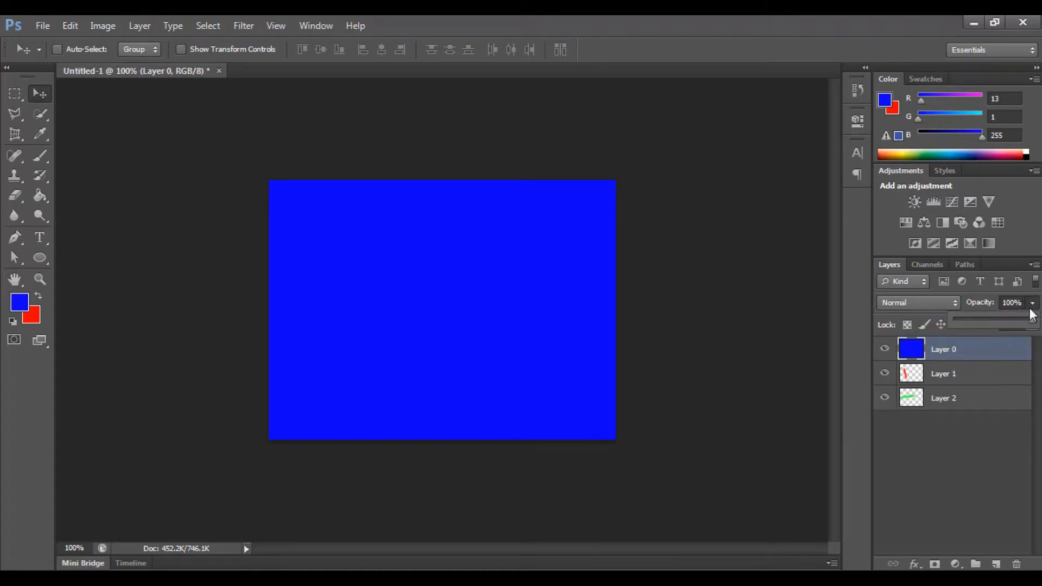
mouse_move(1034, 324)
left_mouse_down()
mouse_move(951, 325)
mouse_move(1015, 318)
left_mouse_up()
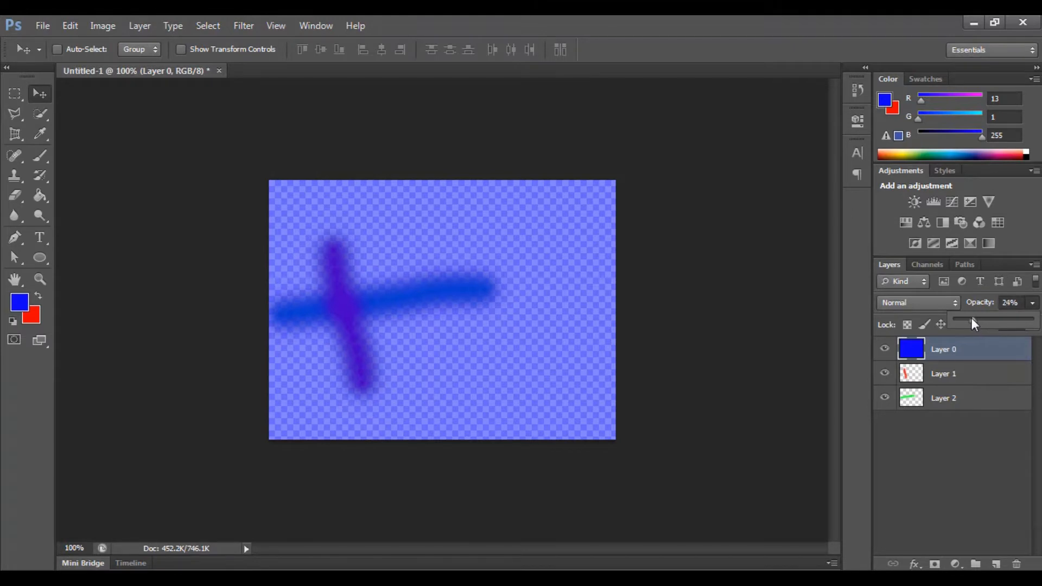
left_click_drag(958, 324, 1032, 322)
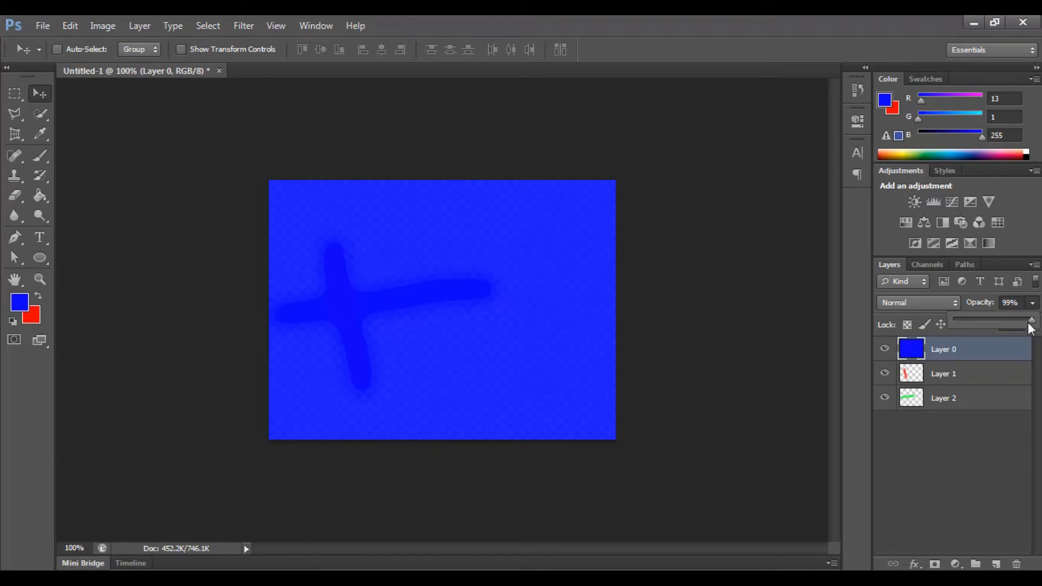
left_click_drag(1032, 325, 1009, 324)
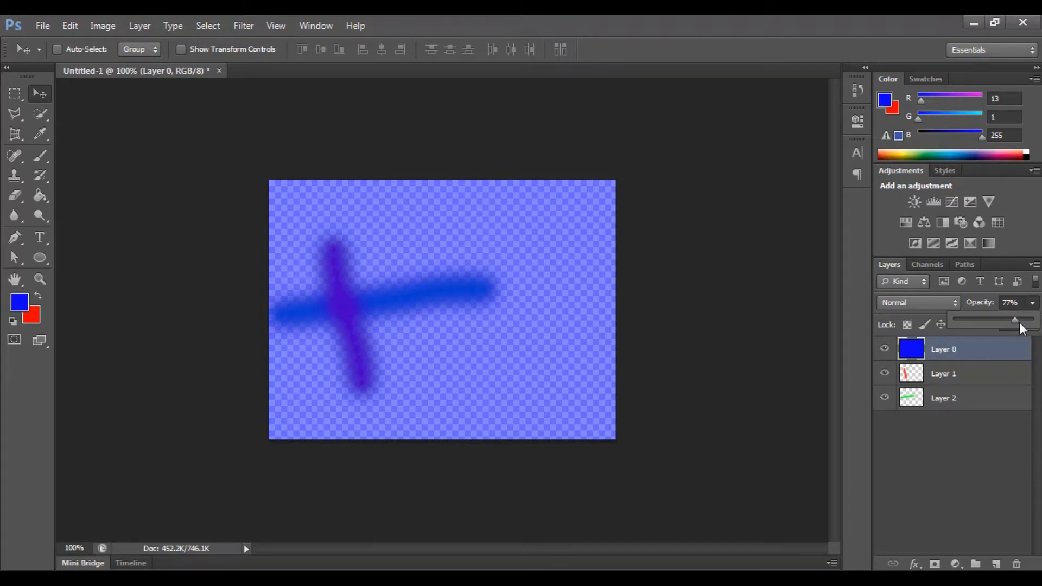
left_click_drag(1018, 319, 1034, 320)
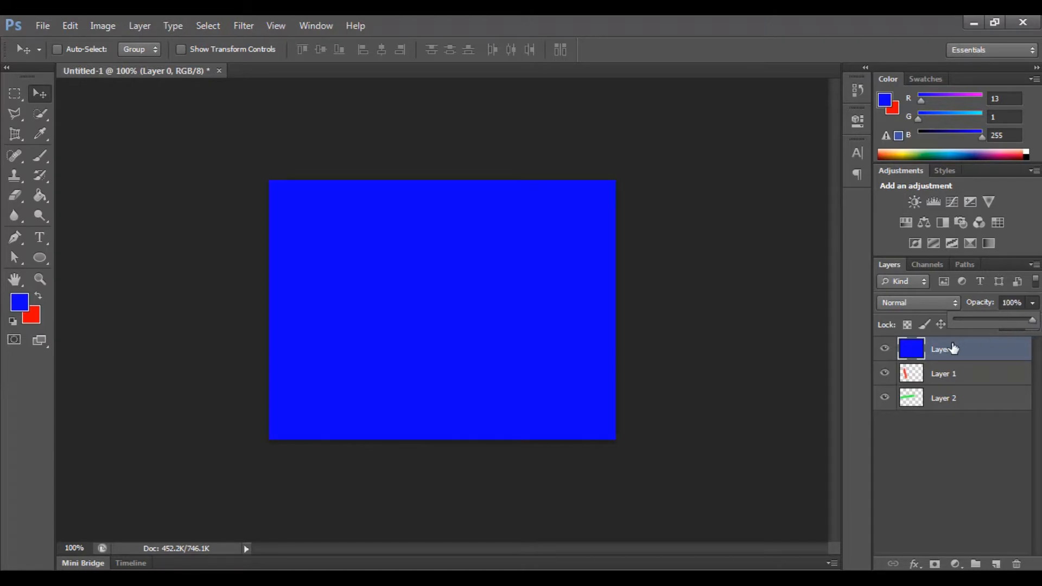
- Move the blue Layer 0 below Layer 2 and hide it
left_click_drag(954, 352, 958, 416)
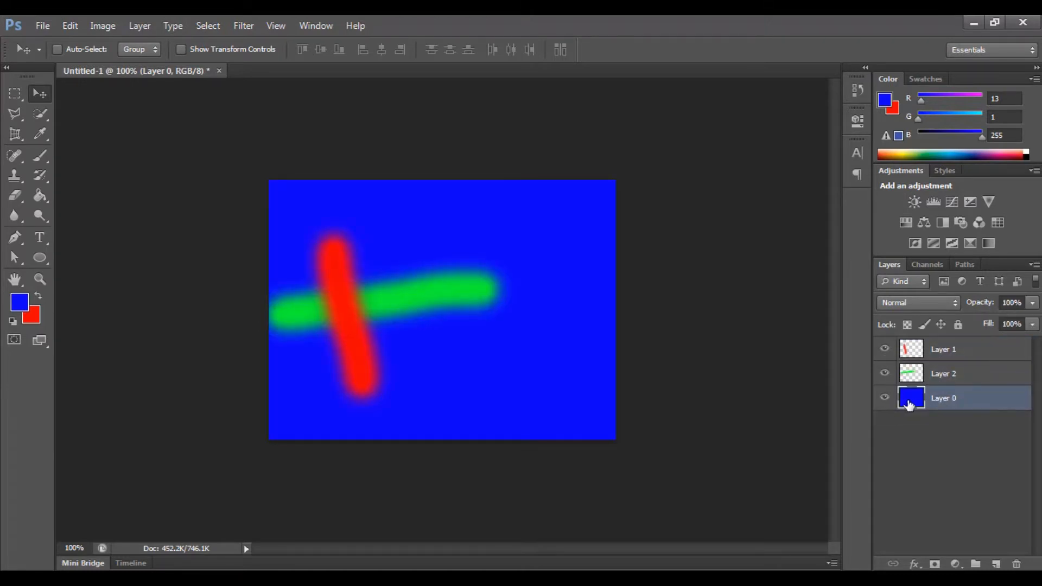
left_click(885, 400)
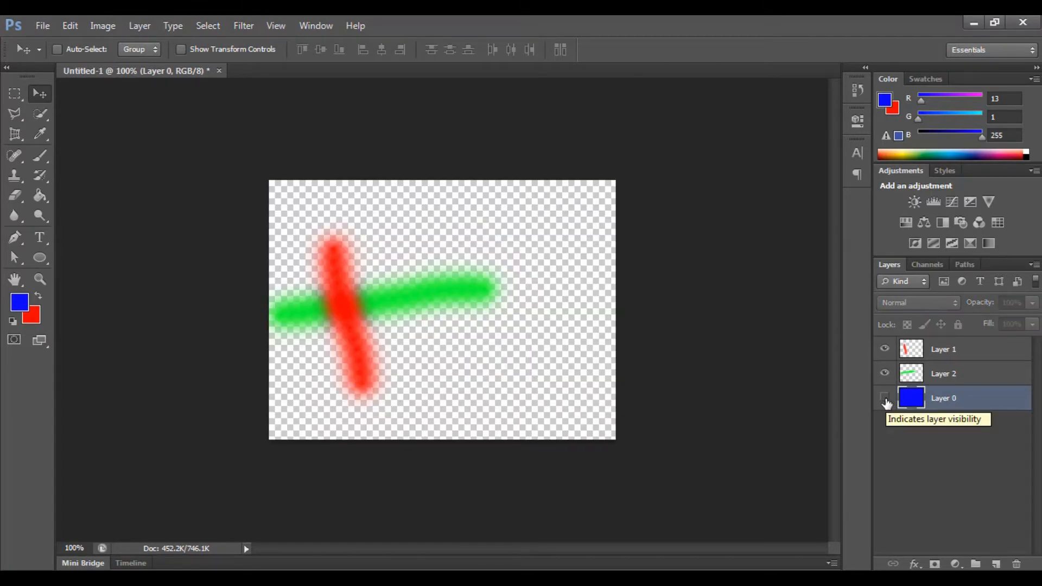
- Cover the whole canvas on Layer 2 with red, using the 150 px brush
left_click(939, 375)
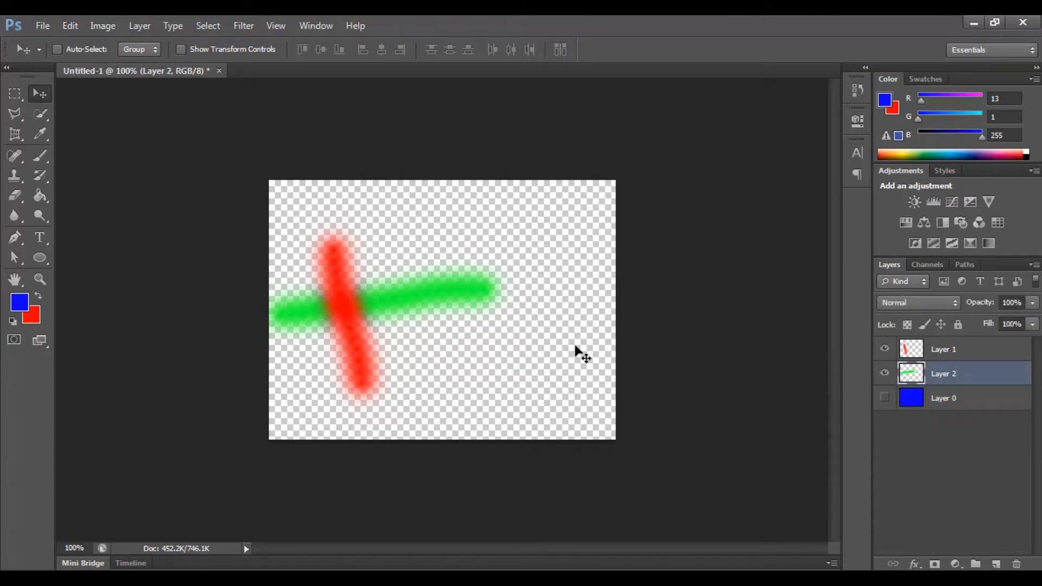
key("x")
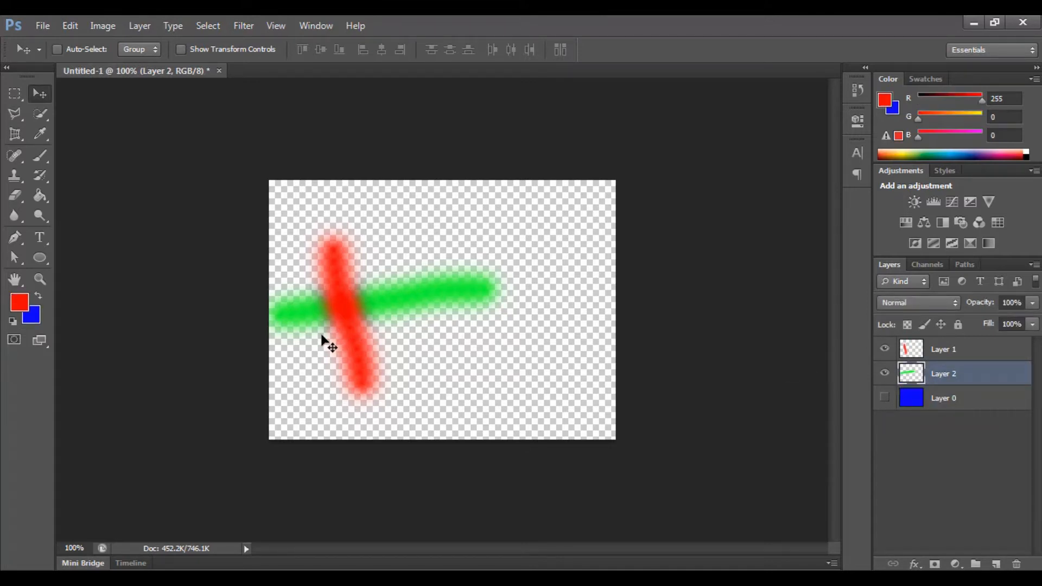
left_click(40, 155)
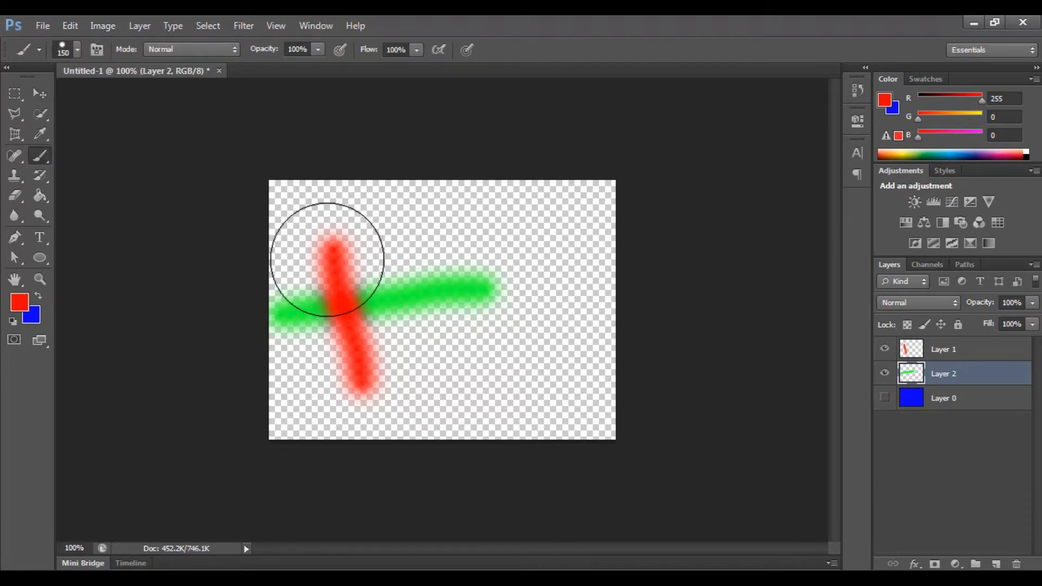
mouse_move(361, 268)
left_mouse_down()
mouse_move(454, 319)
mouse_move(593, 356)
mouse_move(550, 290)
mouse_move(237, 209)
mouse_move(206, 218)
mouse_move(506, 178)
mouse_move(682, 190)
mouse_move(662, 343)
mouse_move(604, 437)
mouse_move(101, 385)
mouse_move(115, 347)
mouse_move(516, 302)
mouse_move(566, 290)
mouse_move(613, 259)
mouse_move(560, 267)
left_mouse_up()
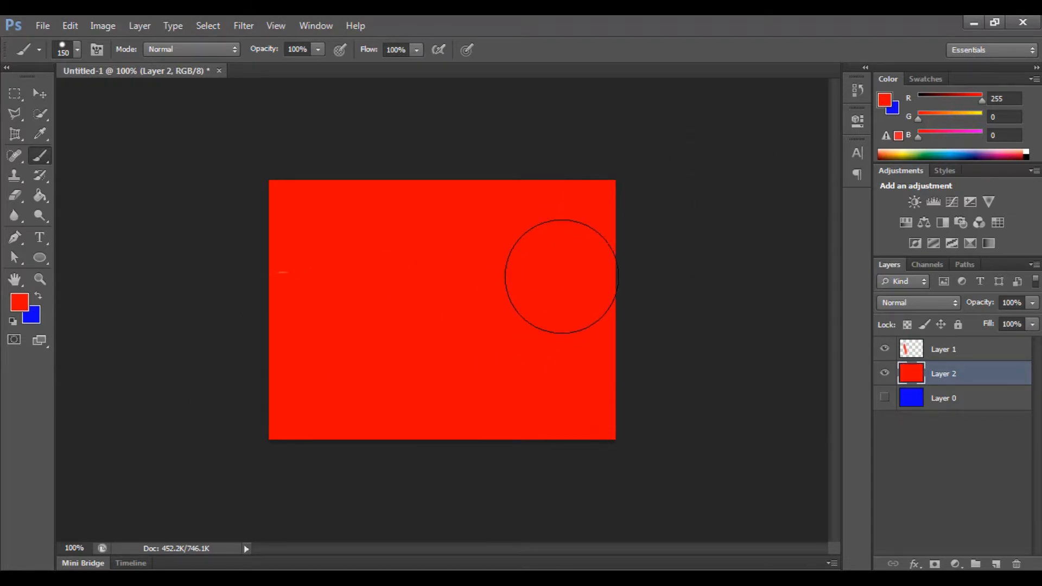
- Paint the right half of the canvas bright green (R 108, G 255, B 0) on Layer 1
left_click(943, 360)
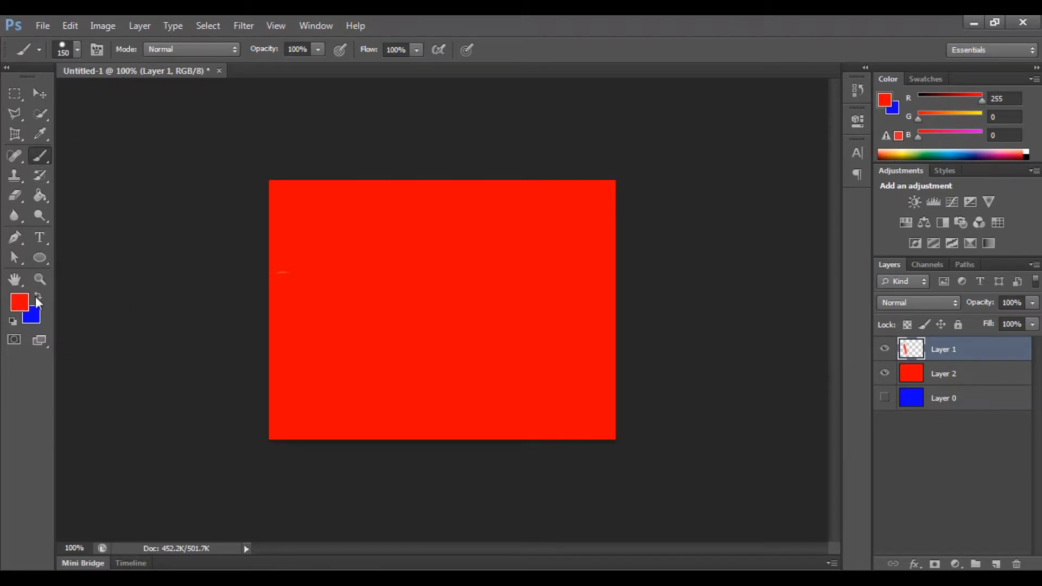
left_click(20, 303)
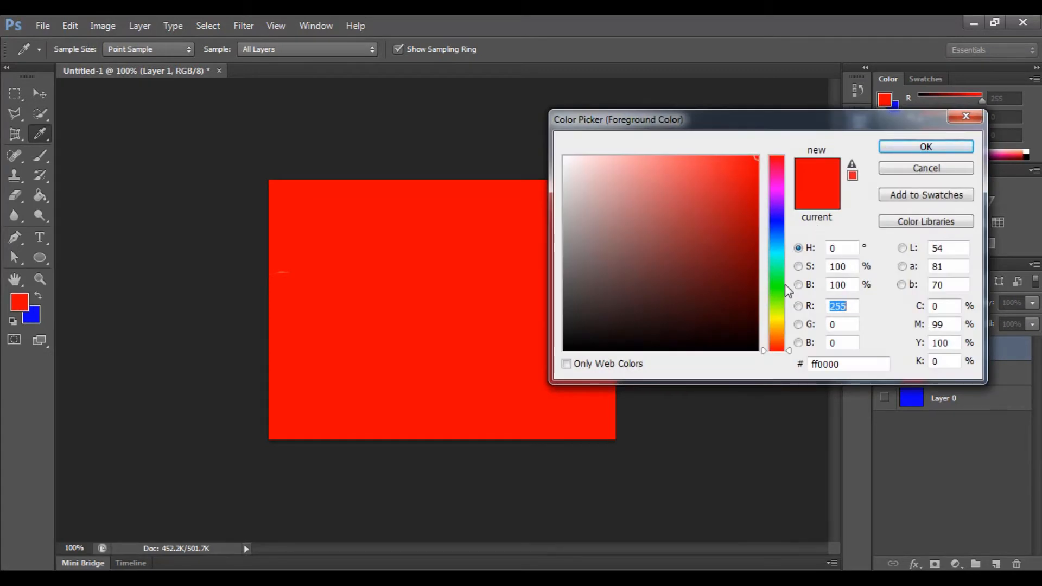
left_click(783, 299)
left_click(925, 146)
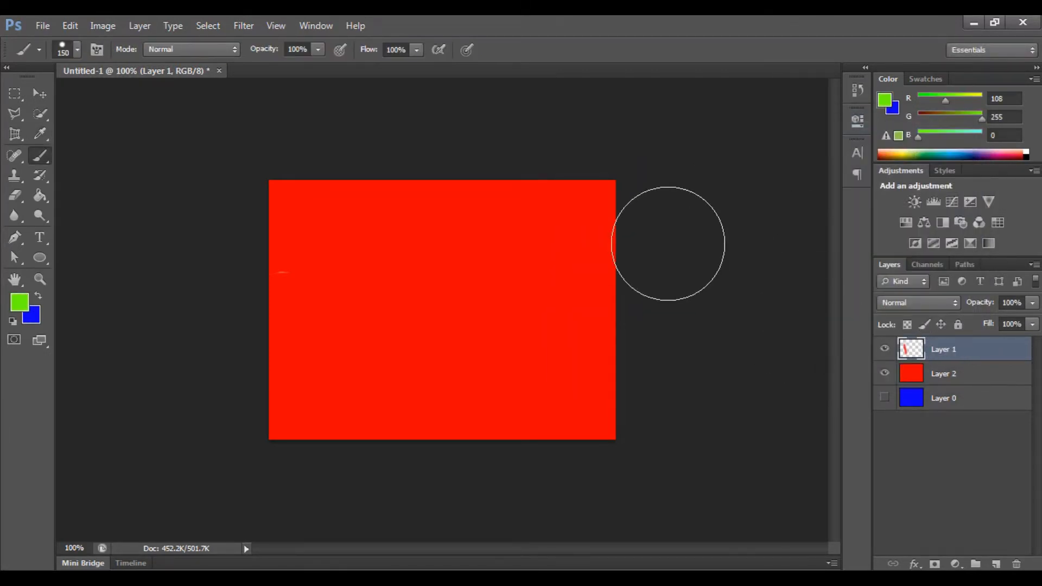
mouse_move(492, 176)
left_mouse_down()
mouse_move(494, 431)
mouse_move(586, 403)
mouse_move(563, 132)
left_mouse_up()
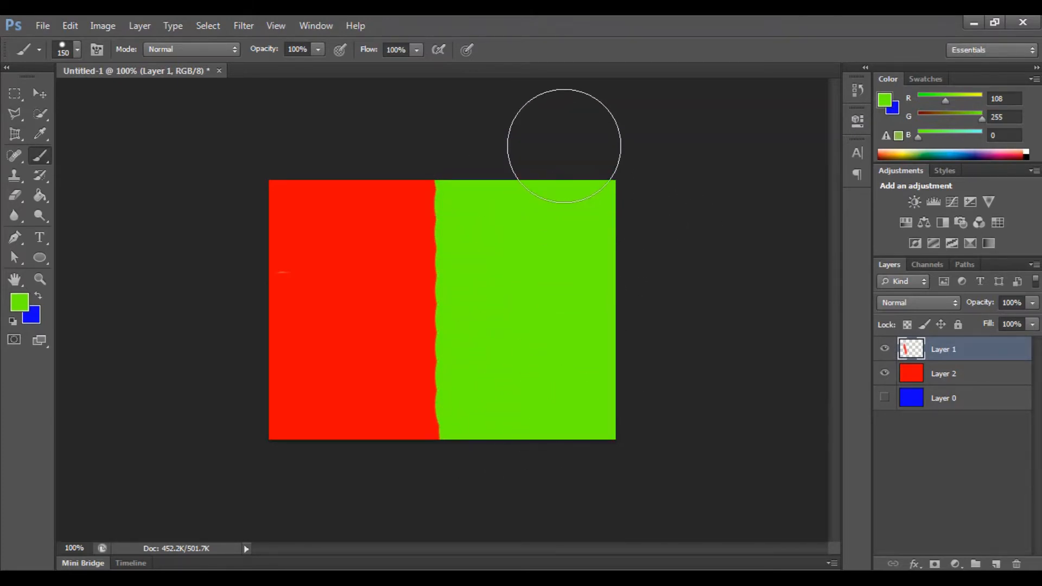
left_click_drag(619, 384, 668, 499)
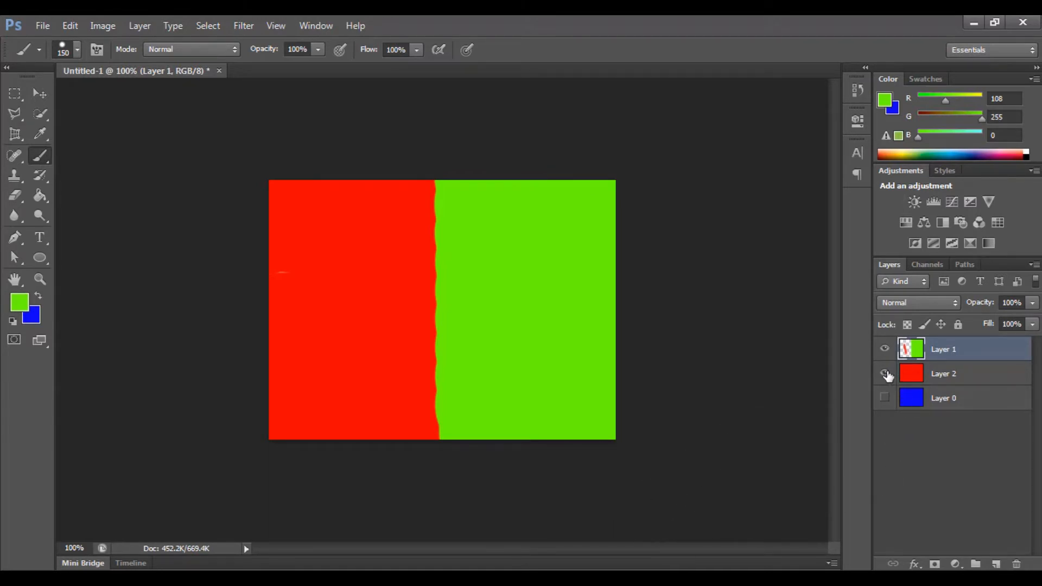
- Erase the red stroke from the left half of Layer 1 with Layer 2 hidden, clear the selection and show Layer 2 again
left_click(885, 375)
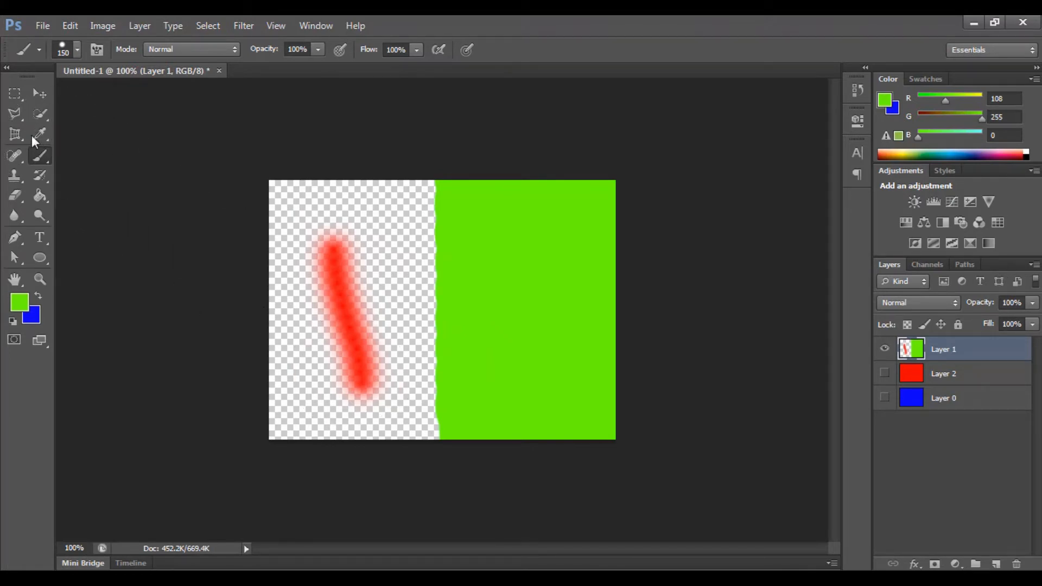
left_click(15, 95)
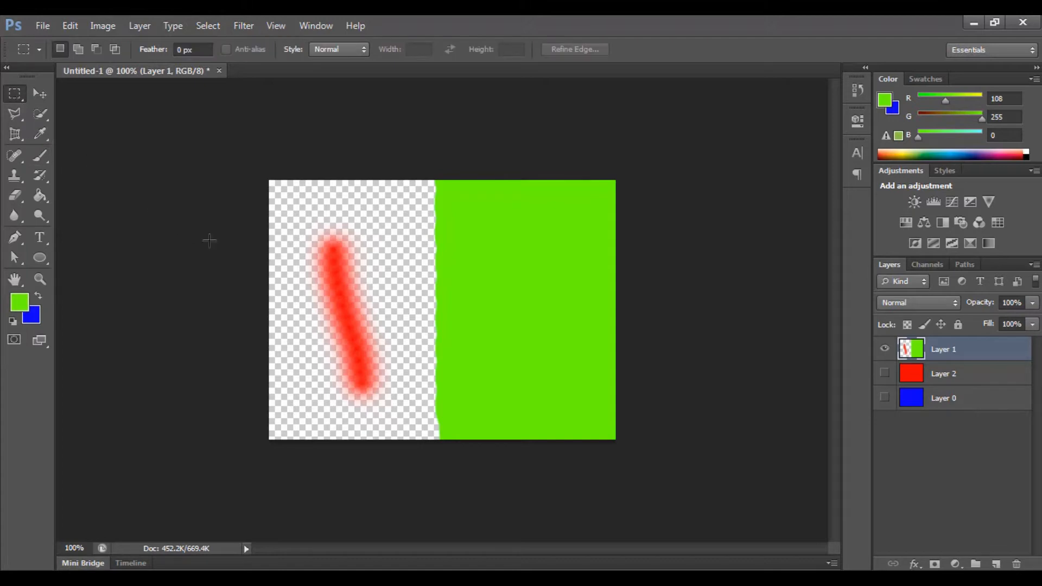
mouse_move(277, 200)
left_mouse_down()
mouse_move(379, 343)
mouse_move(413, 425)
left_mouse_up()
key("Delete")
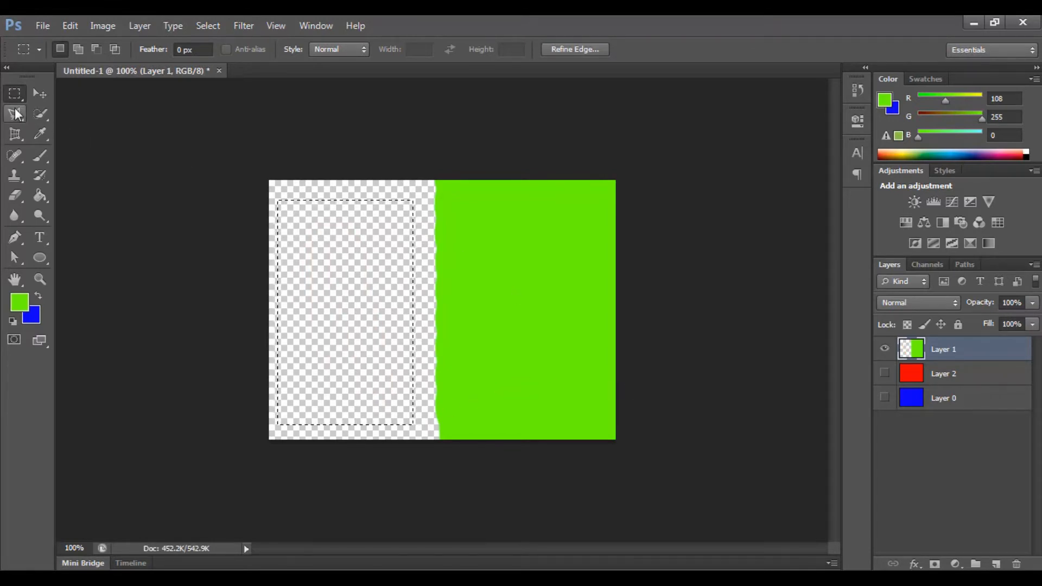
left_click(39, 94)
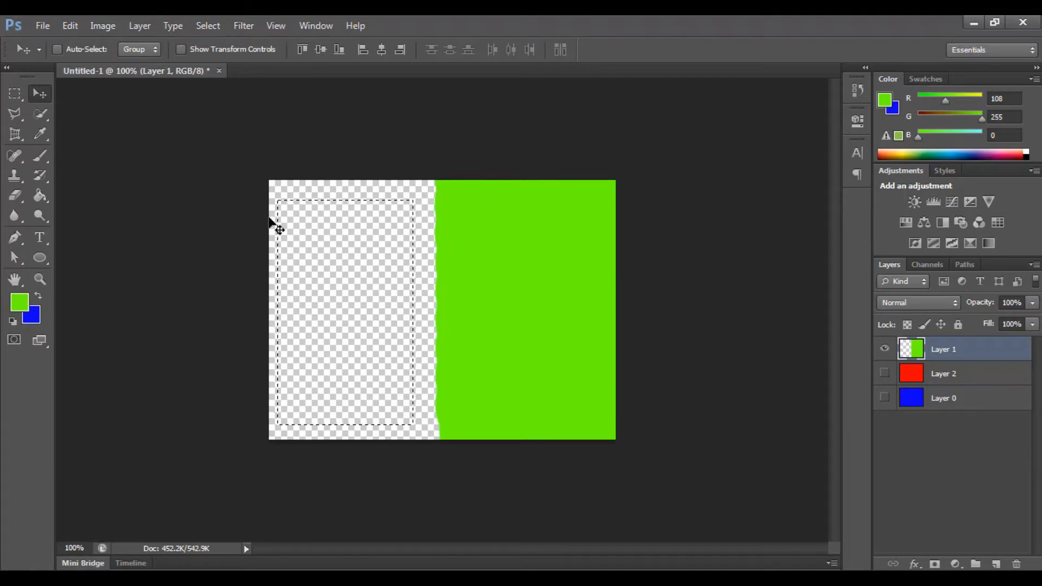
key("ctrl+d")
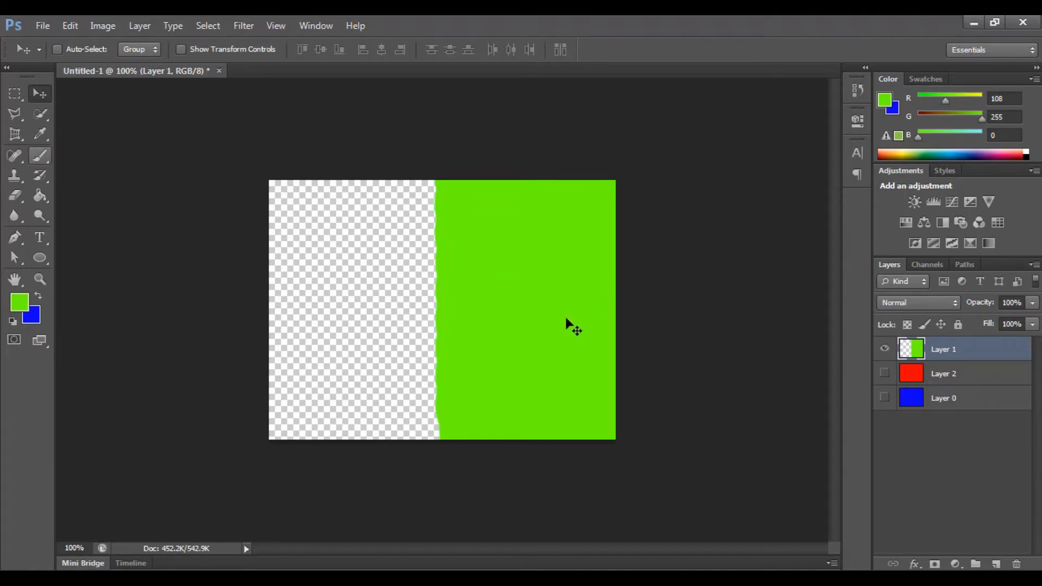
left_click(885, 374)
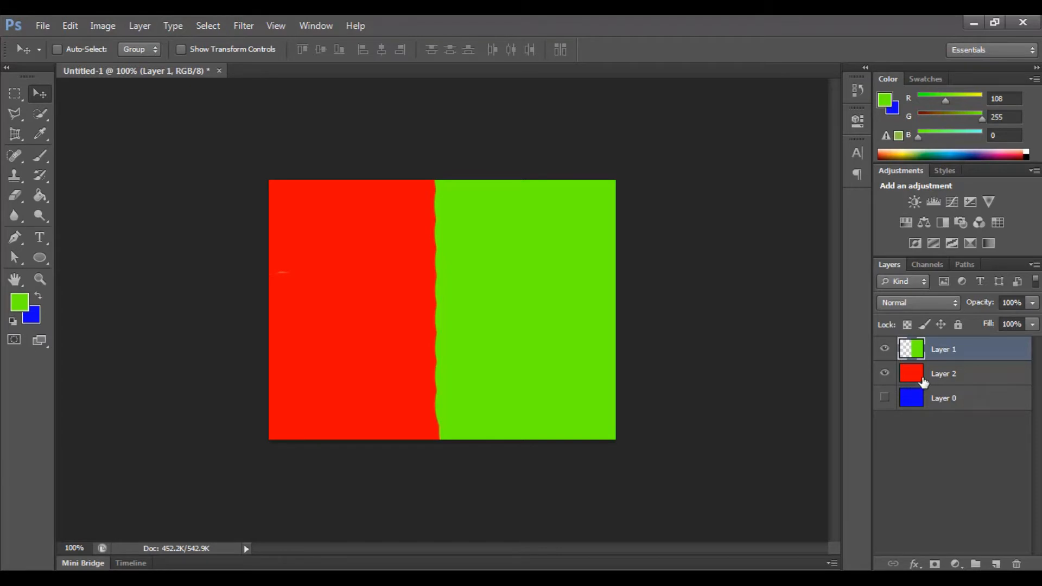
- Try the red Layer 2 above Layer 1, and return Layer 1 to the top of the stack
left_click_drag(920, 382, 921, 348)
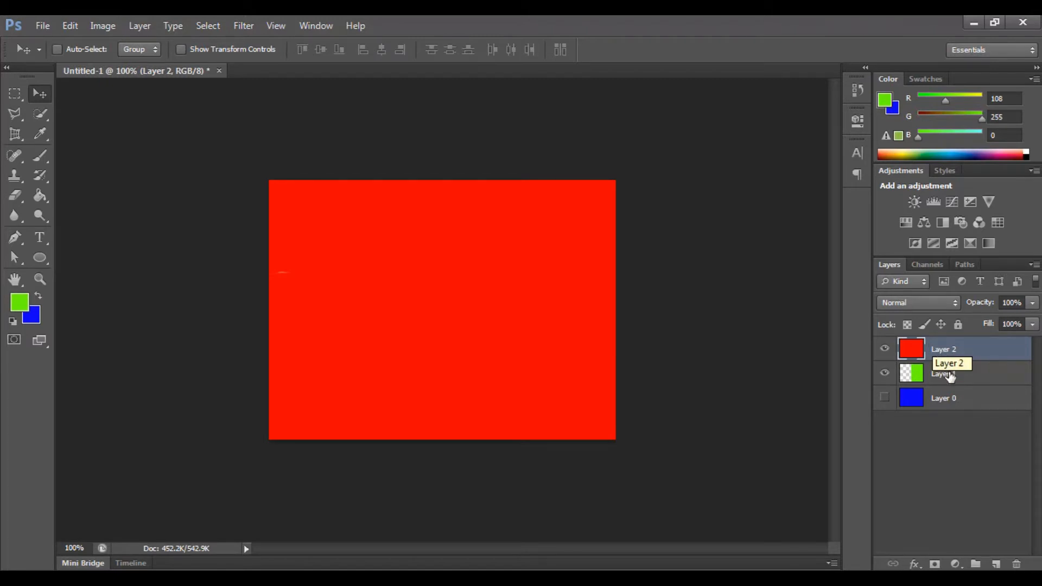
left_click_drag(952, 383, 950, 347)
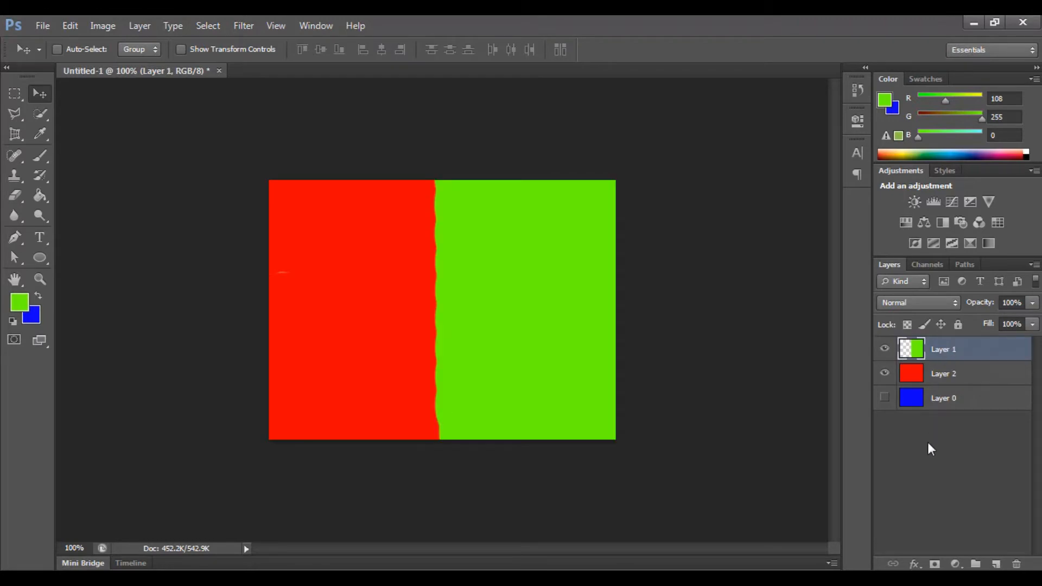
- Move the blue Layer 0 between Layer 1 and Layer 2, and make it visible
left_click(927, 404)
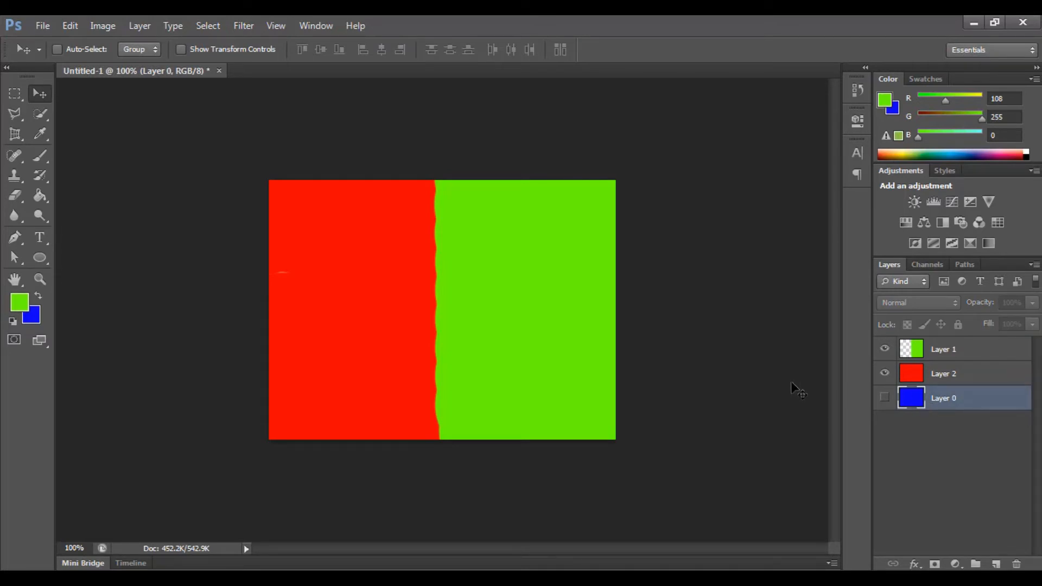
left_click_drag(953, 395, 945, 371)
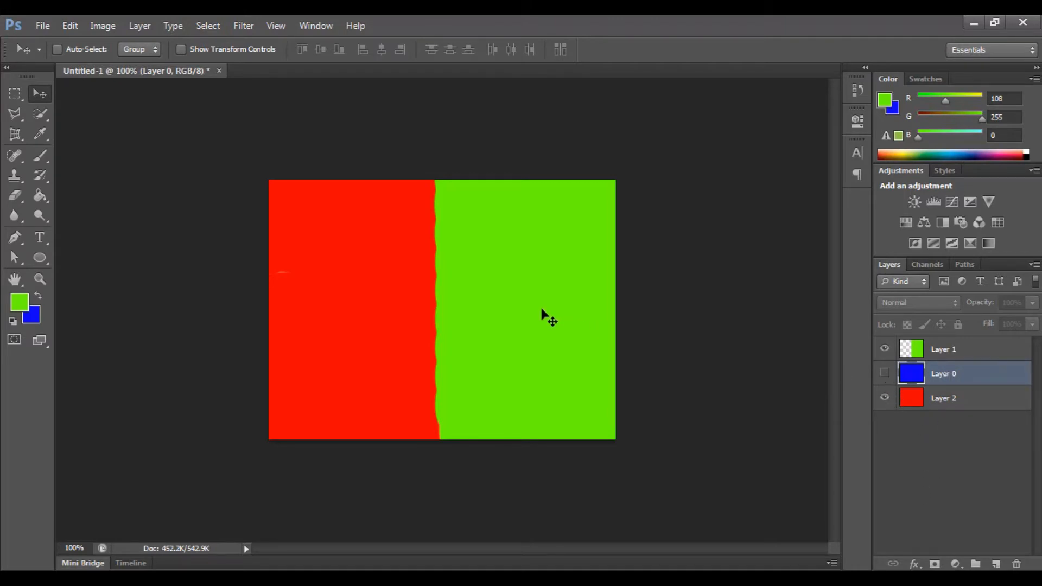
left_click(885, 374)
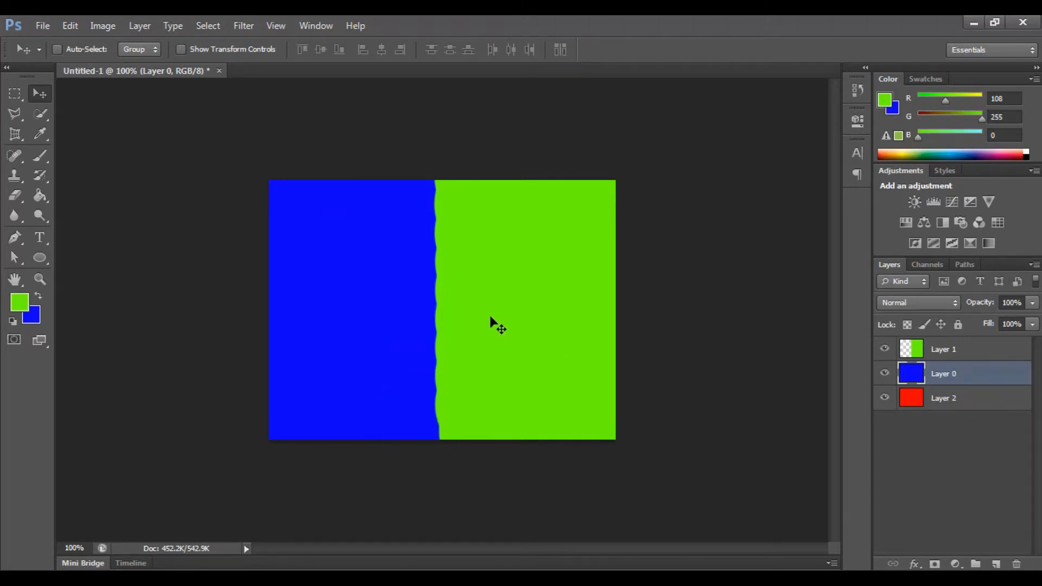
- Delete the lower half of the blue Layer 0 using a rectangular marquee selection across the full canvas width
left_click(18, 96)
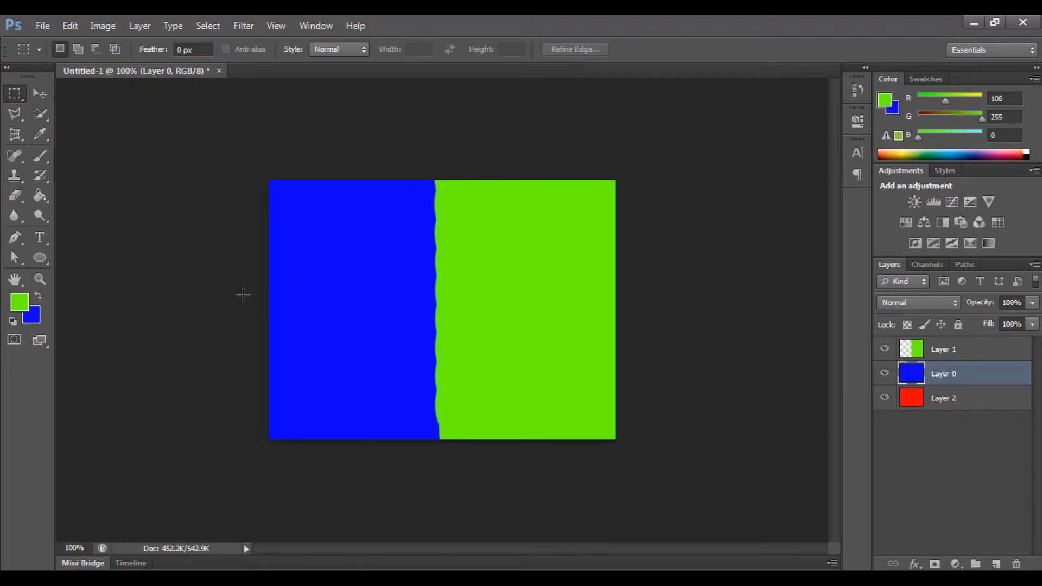
left_click_drag(269, 296, 642, 445)
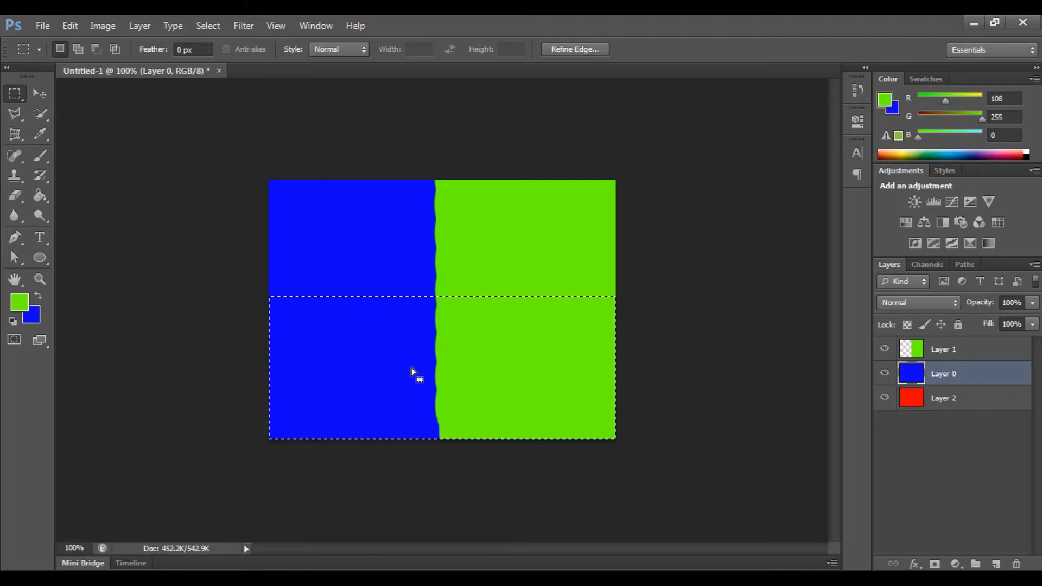
key("Delete")
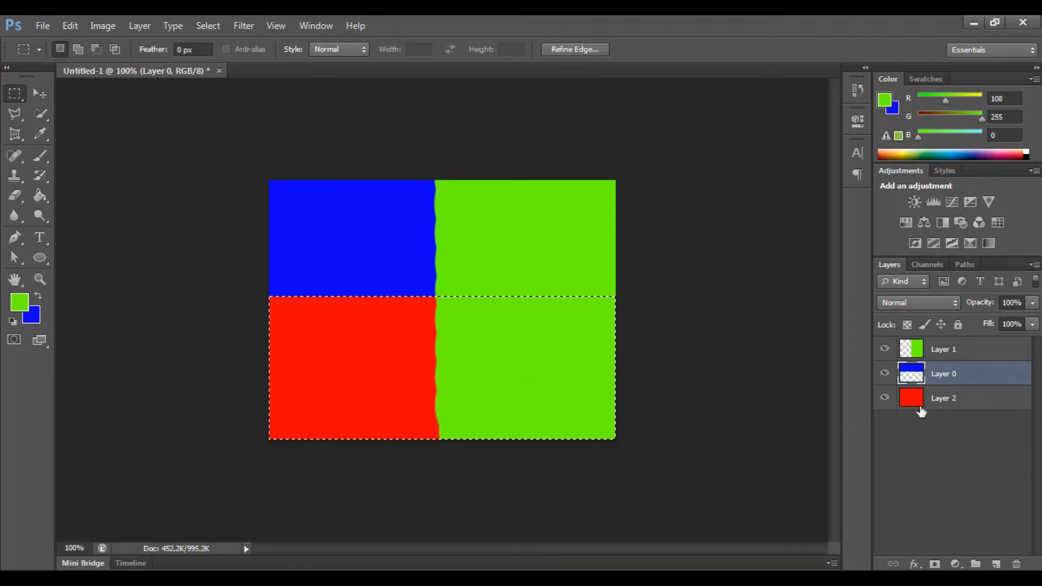
- Hide Layer 2 and Layer 1 in turn to examine the transparent areas, and show both again
left_click(885, 400)
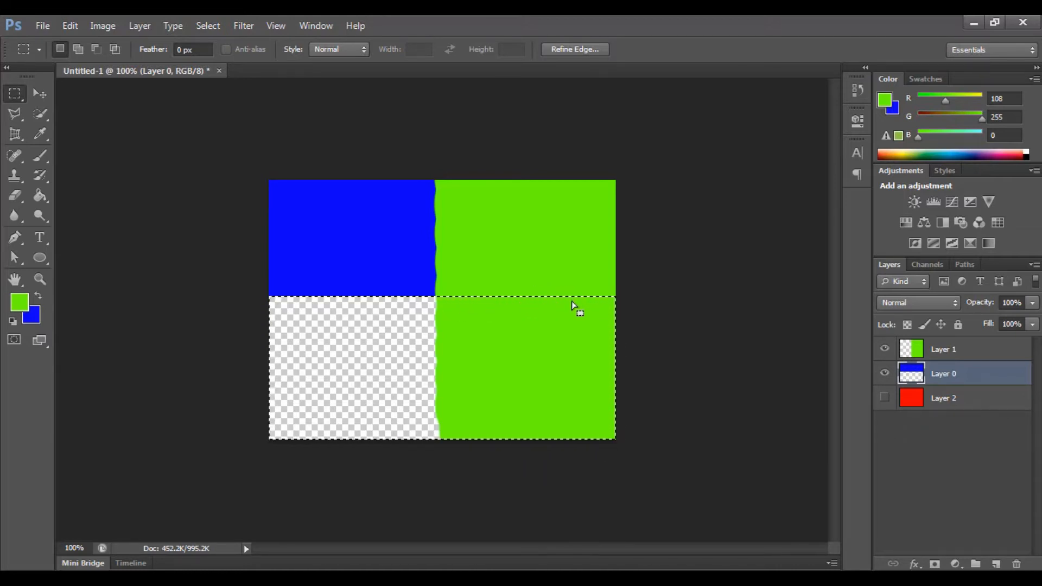
left_click(885, 349)
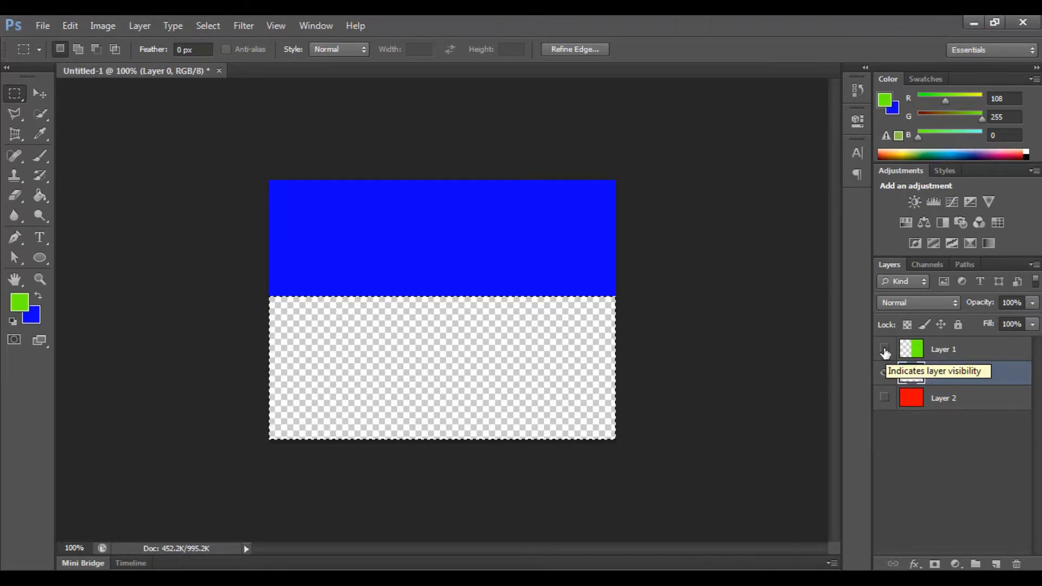
left_click(885, 351)
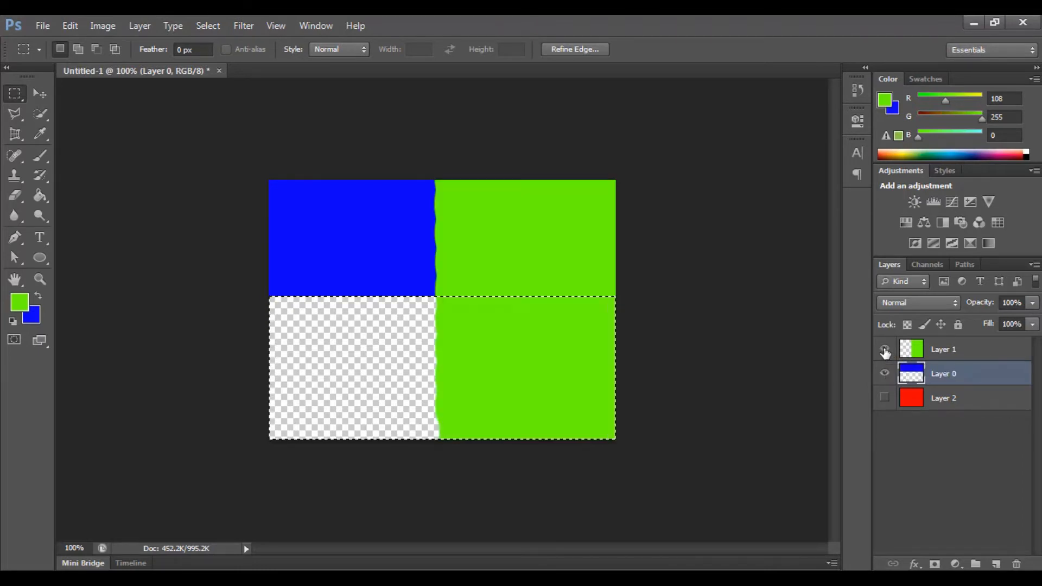
left_click(886, 400)
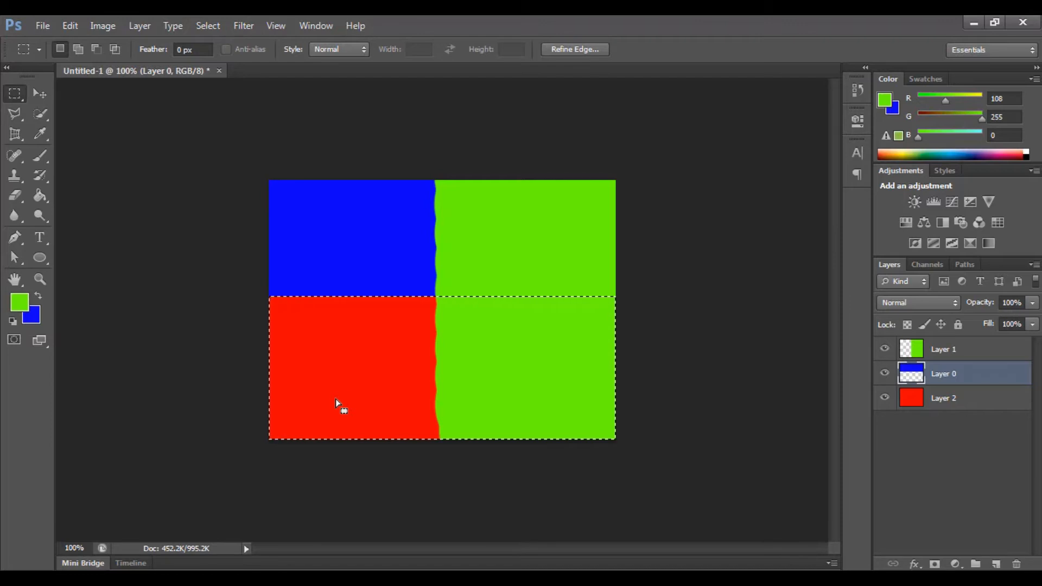
- Try 61% opacity on the green Layer 1, return it to 100% and deselect the layer
left_click(947, 354)
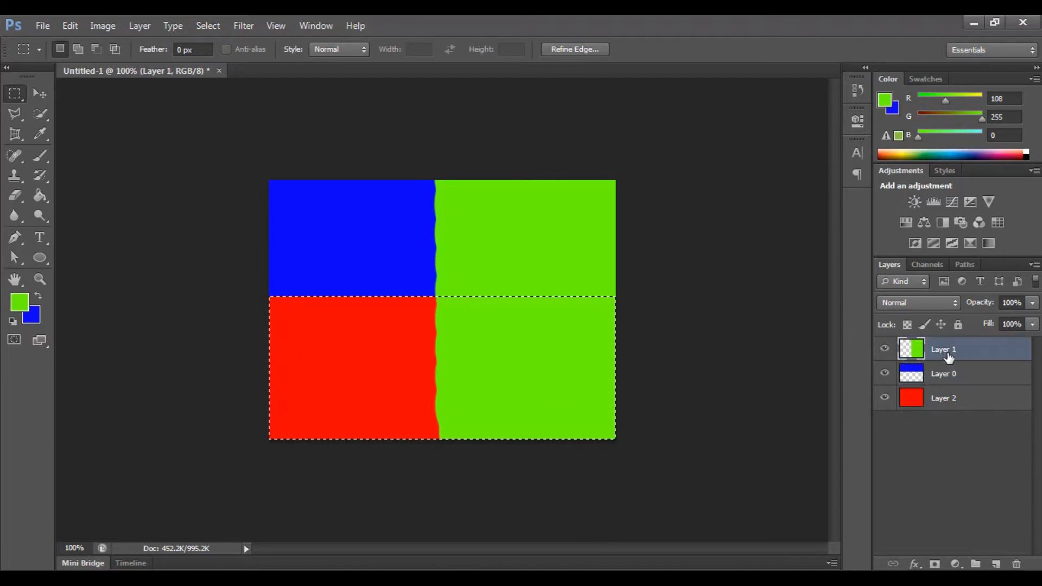
left_click(1031, 305)
left_click_drag(1033, 320, 1001, 320)
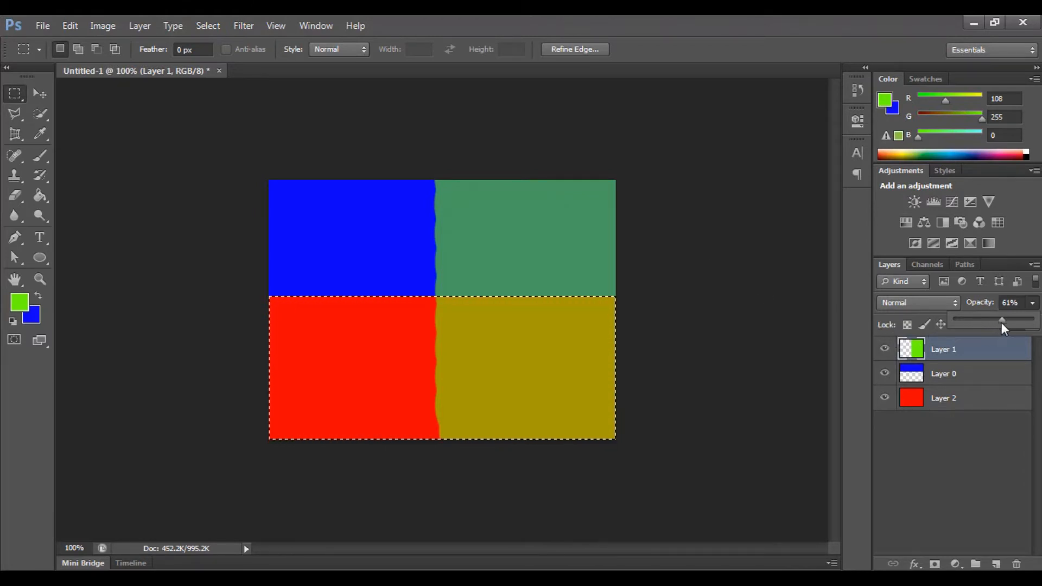
left_click_drag(1002, 321, 1032, 320)
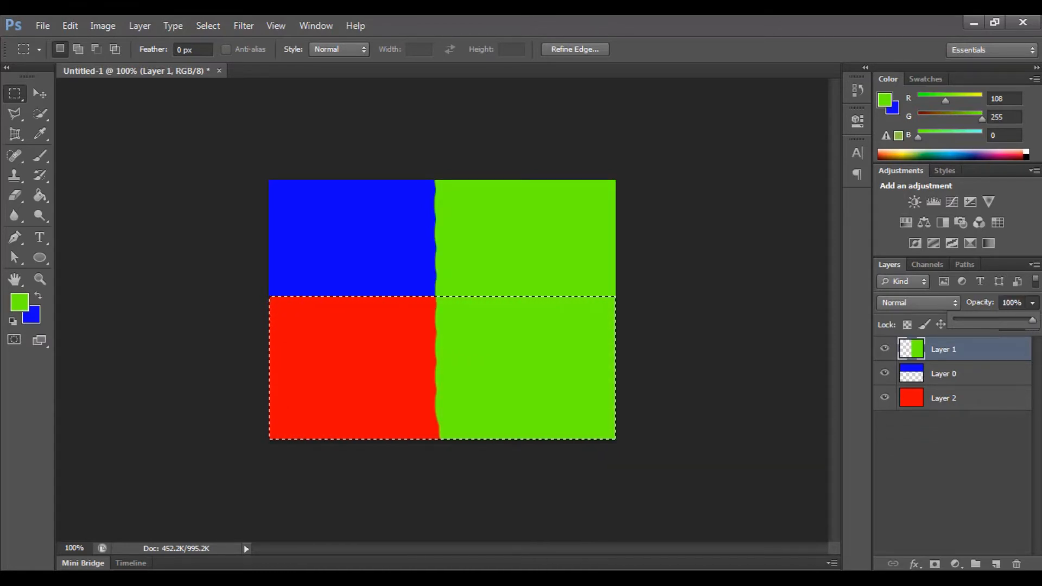
left_click(916, 457)
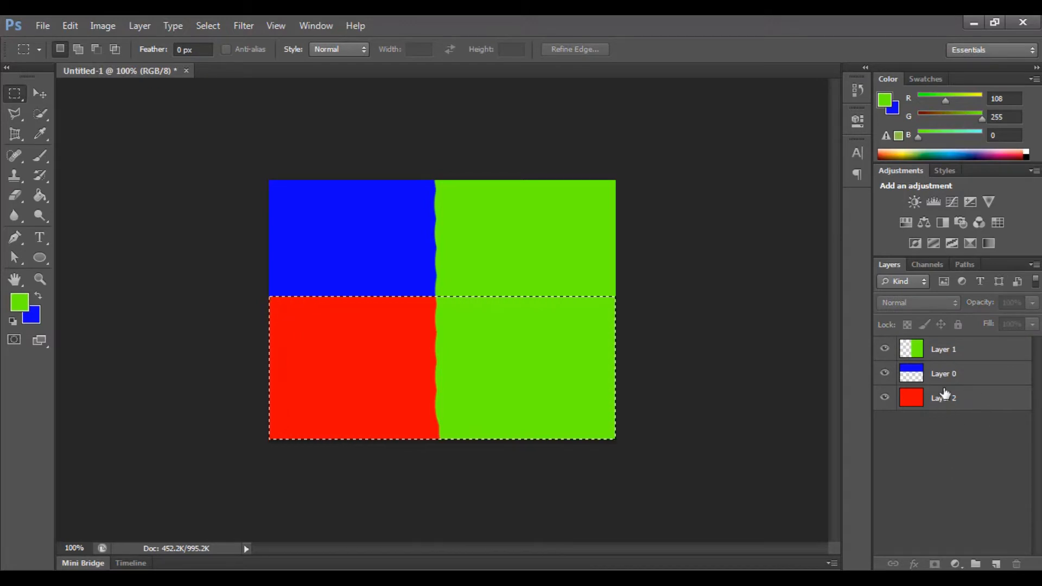
- Replace Layers 1, 0 and 2 with a single new empty layer, and clear the marquee selection
left_click_drag(951, 361, 1015, 565)
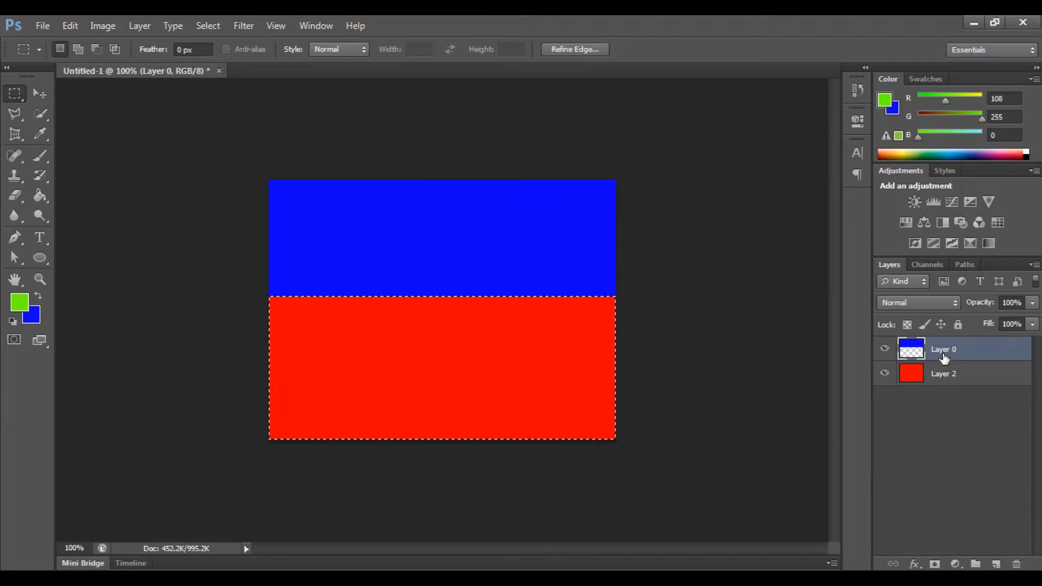
left_click_drag(944, 358, 1019, 563)
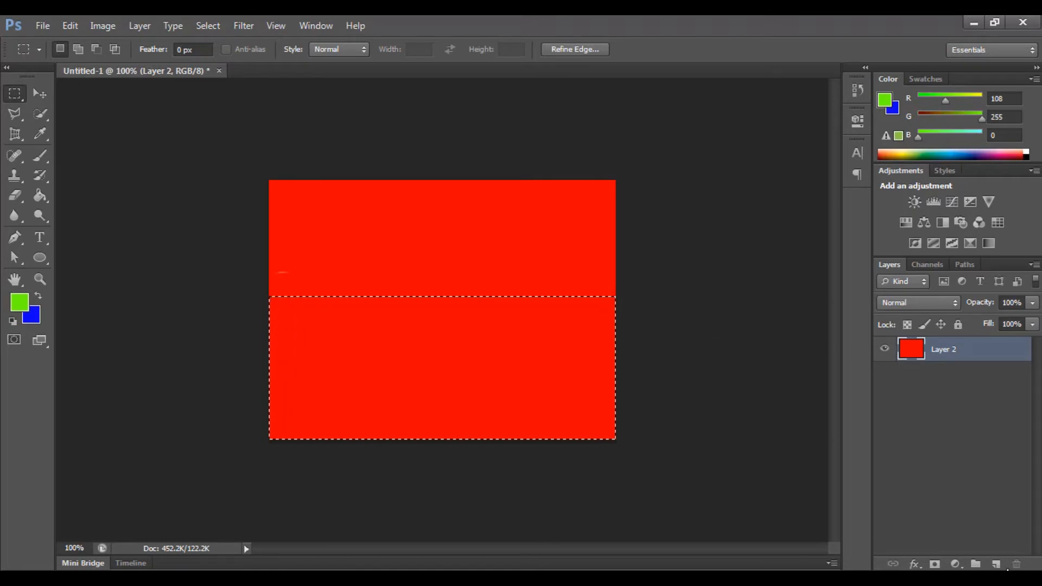
left_click(997, 565)
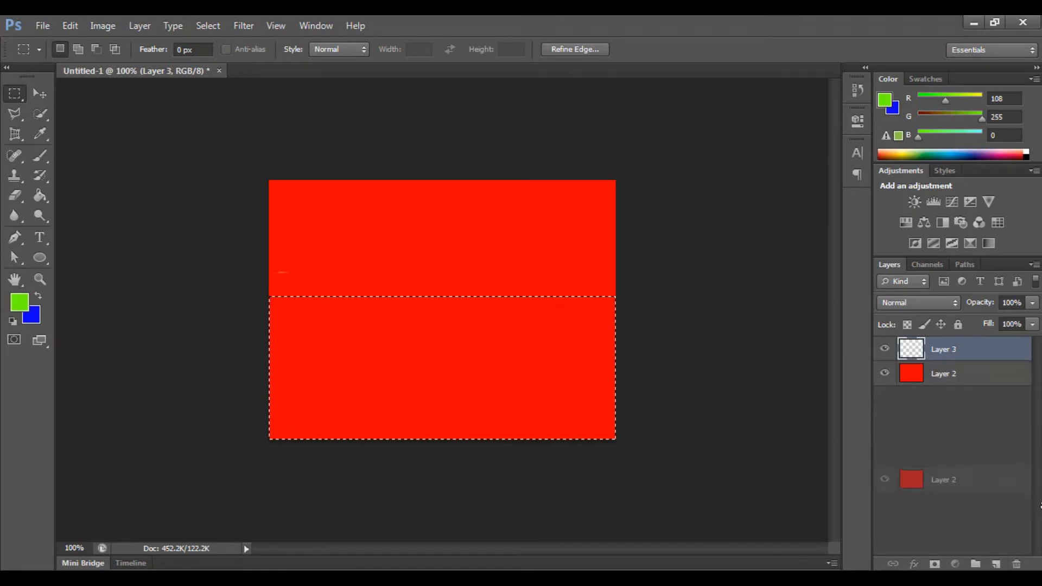
left_click_drag(1040, 505, 1016, 564)
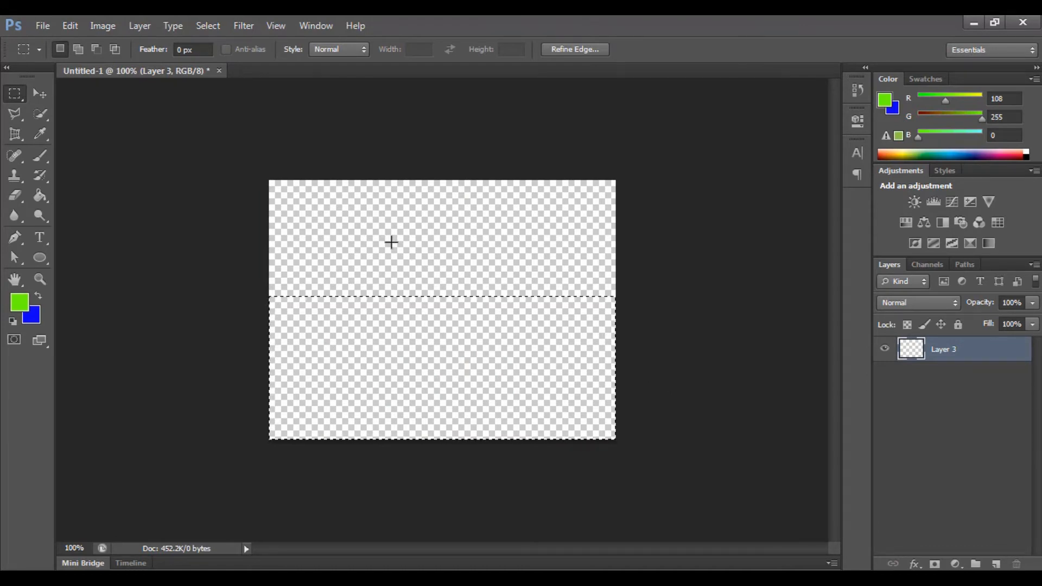
key("ctrl+d")
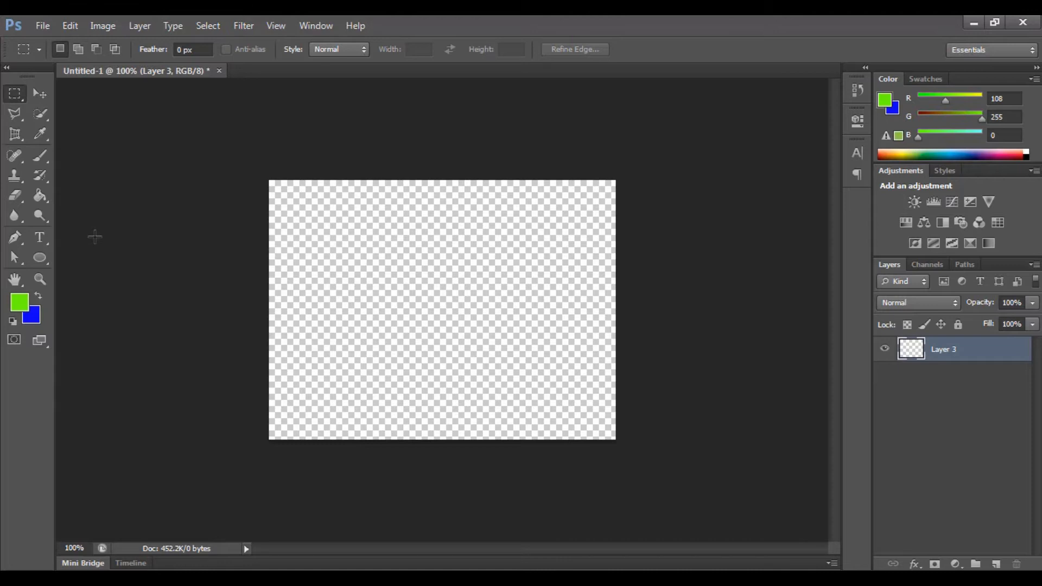
- Set the foreground colour to white (ffffff) and fill the empty layer with it
left_click(19, 307)
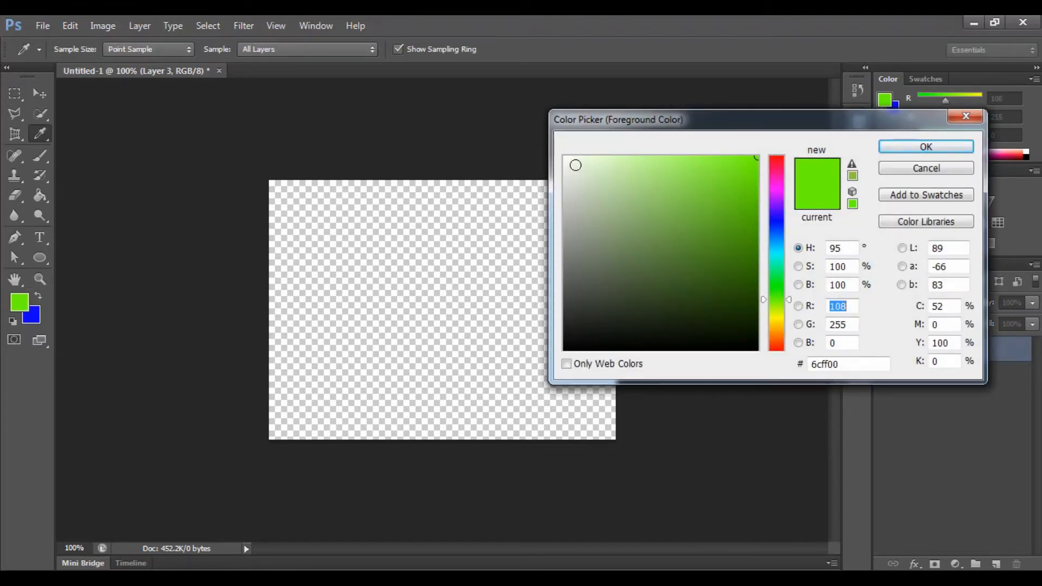
left_click_drag(576, 165, 564, 157)
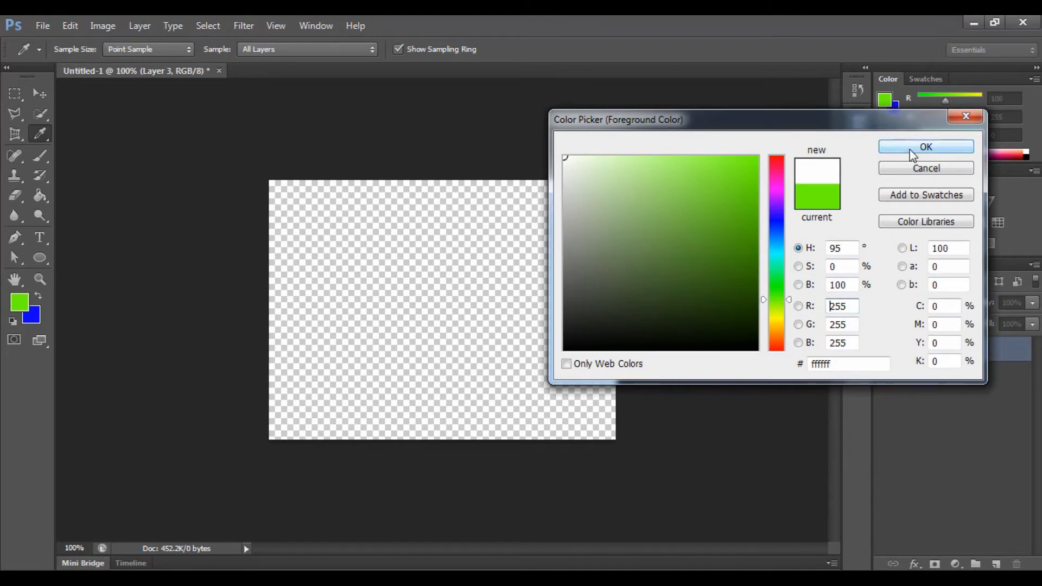
key("m")
left_click(910, 149)
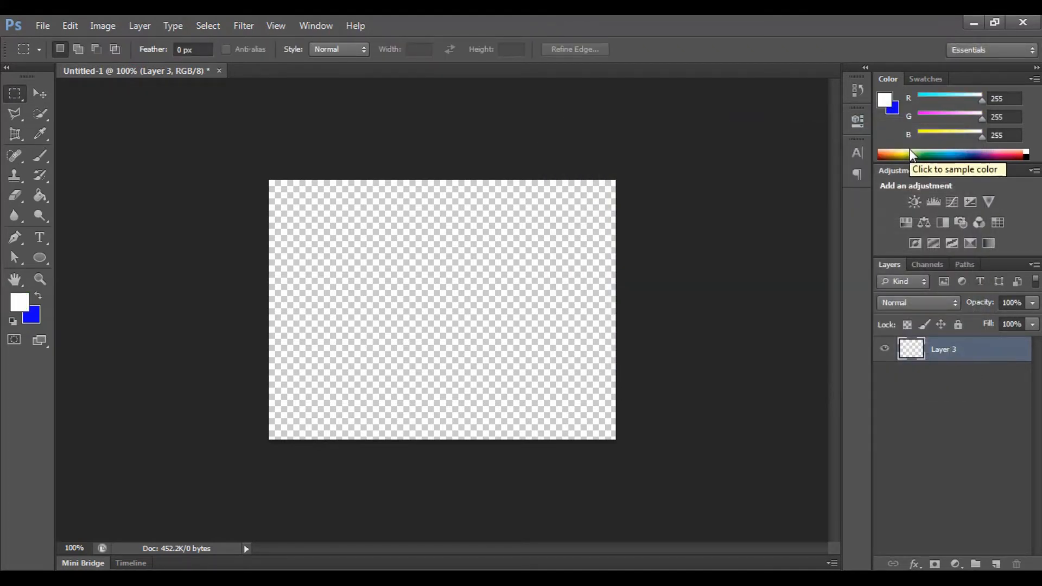
key("alt+BackSpace")
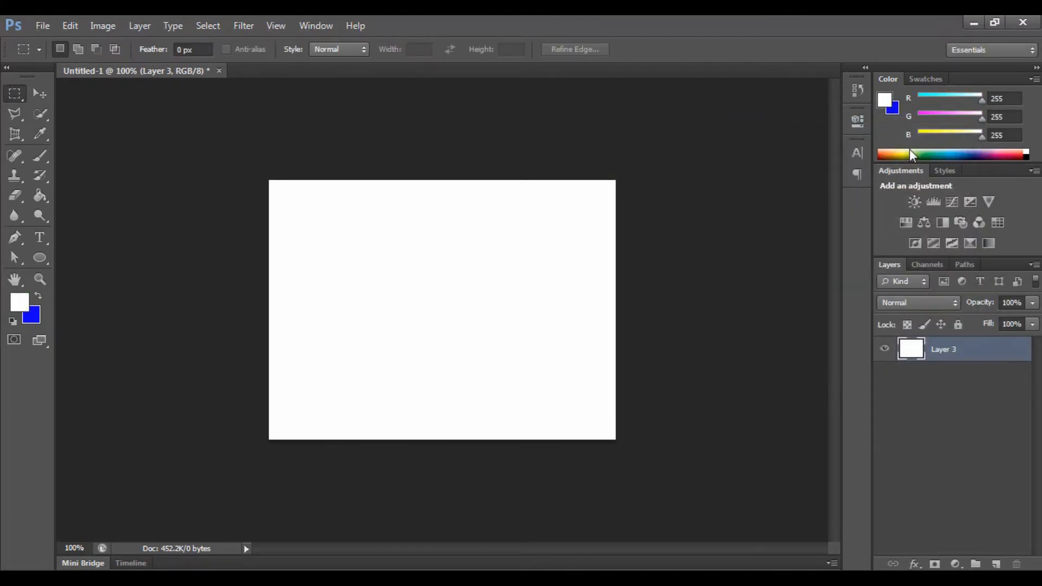
- Add a new layer and paint a single 150 px red (ff0404) circle on it in the canvas's upper-left area
left_click(996, 565)
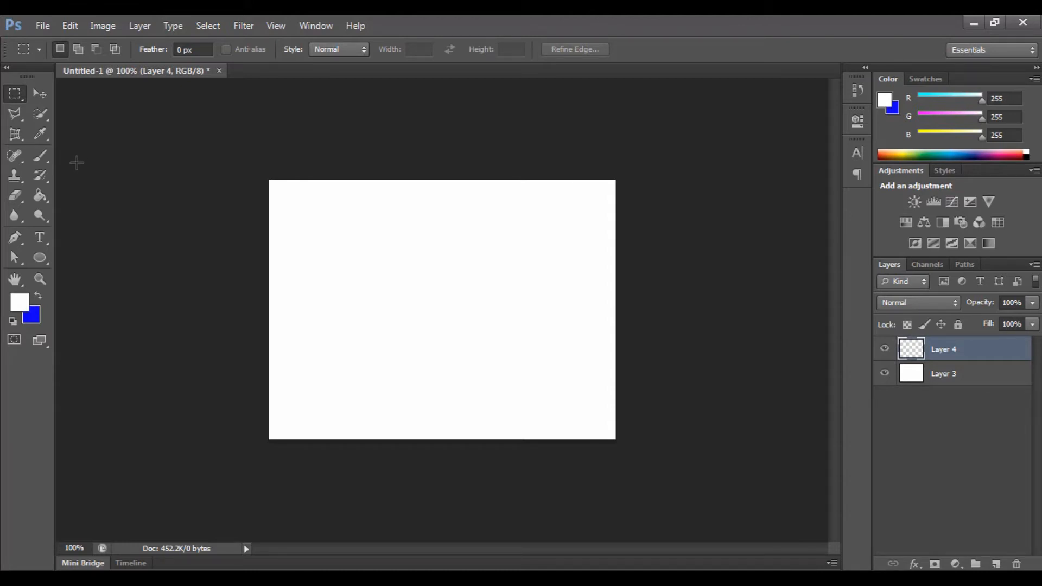
left_click(40, 156)
key("i")
left_click(24, 306)
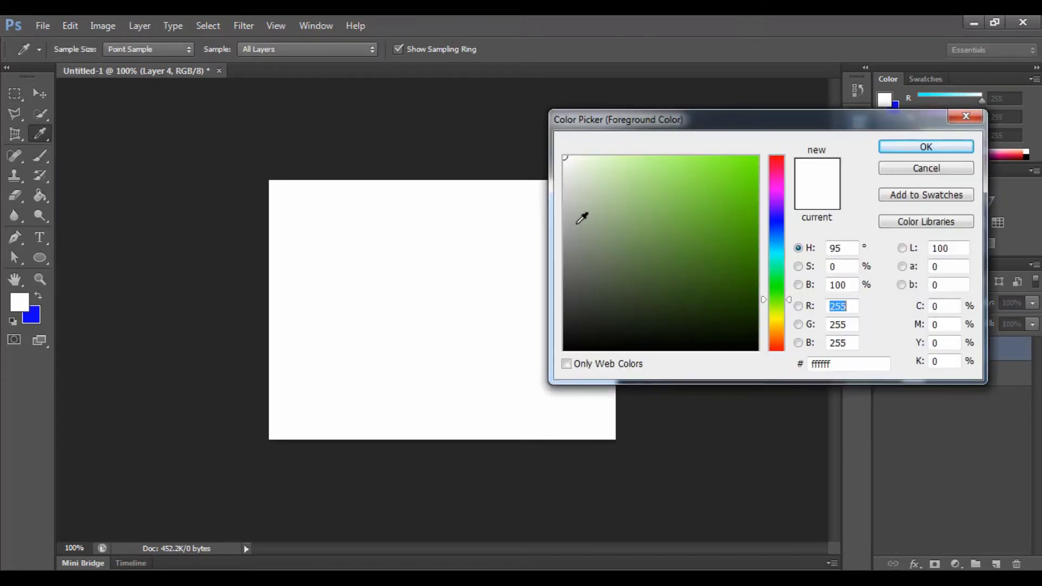
left_click_drag(793, 305, 791, 372)
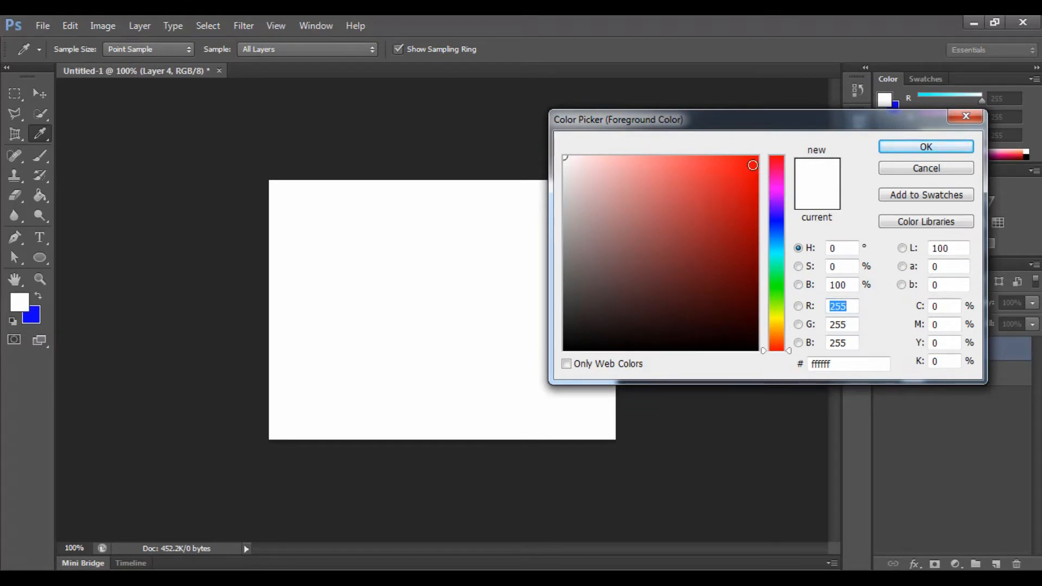
left_click_drag(753, 165, 754, 131)
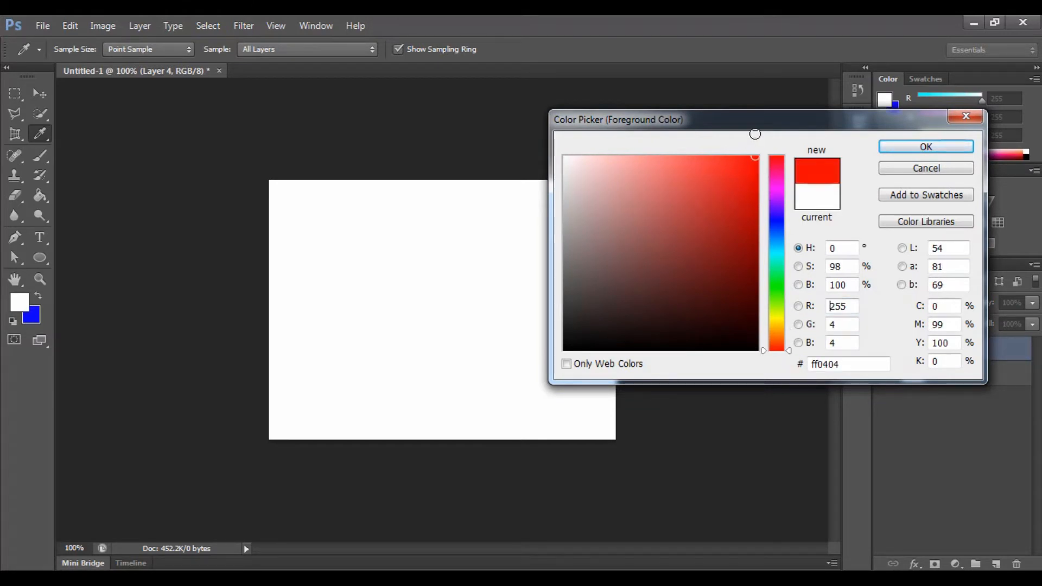
left_click(913, 146)
key("b")
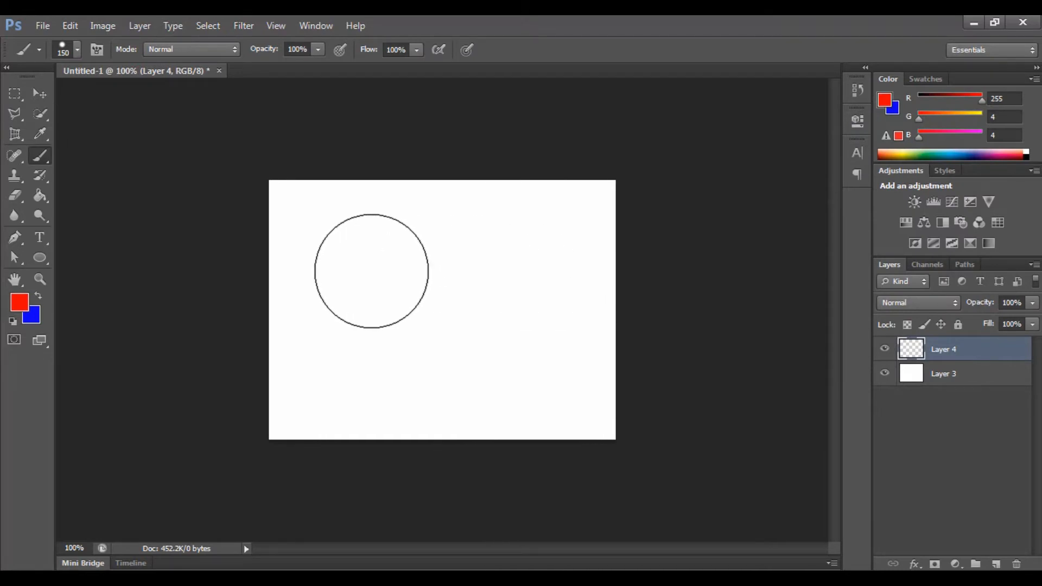
left_click(371, 271)
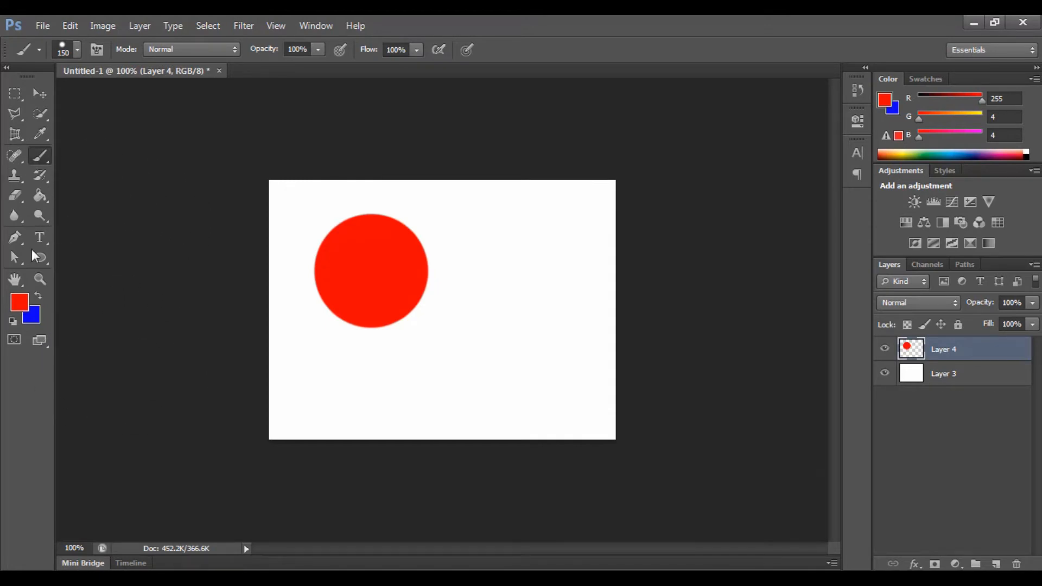
- Add another layer, swap to the blue colour and paint one 150 px circle overlapping the red circle's right side
left_click(996, 565)
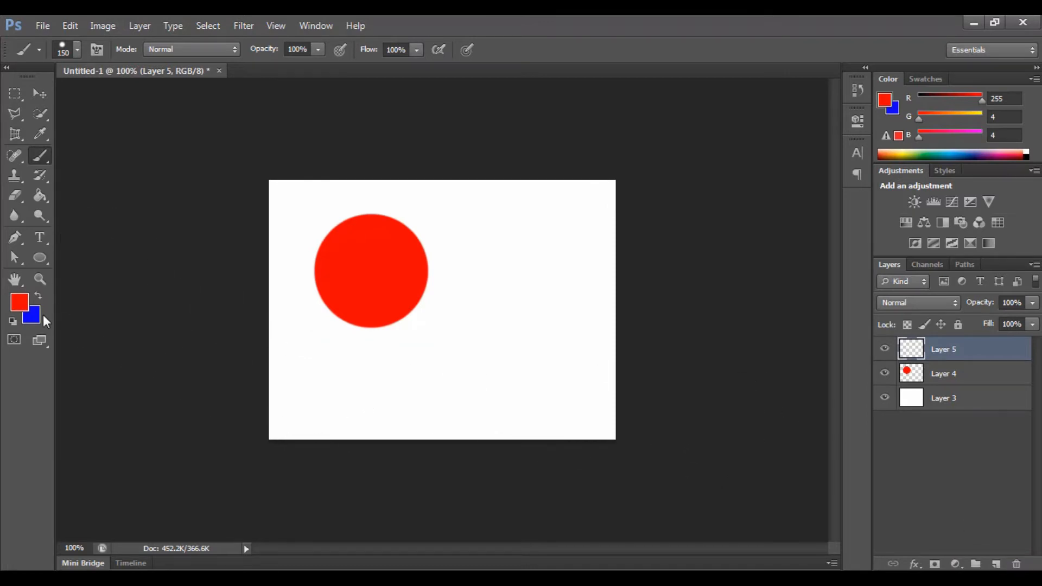
key("x")
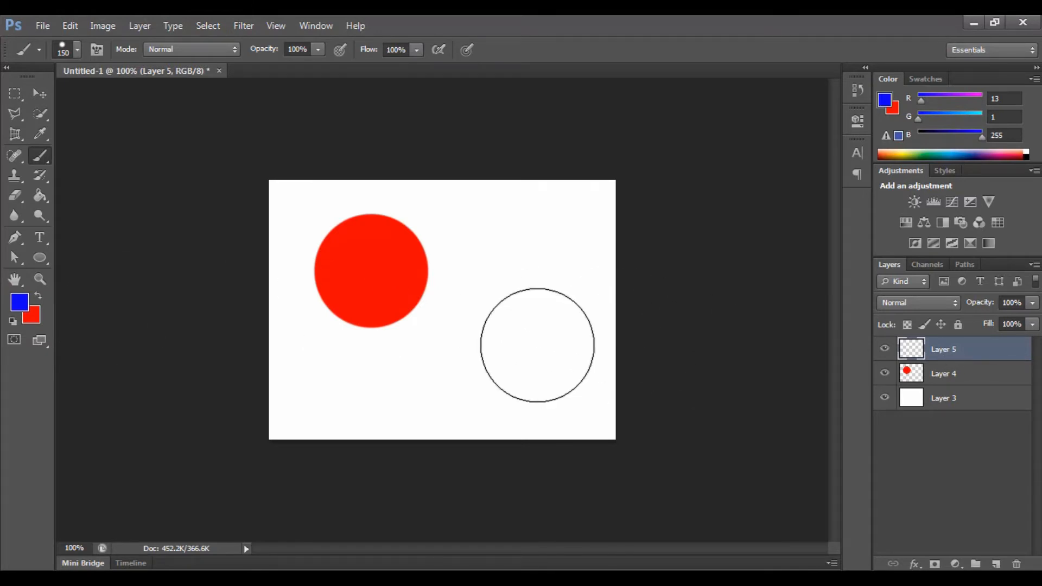
left_click(435, 269)
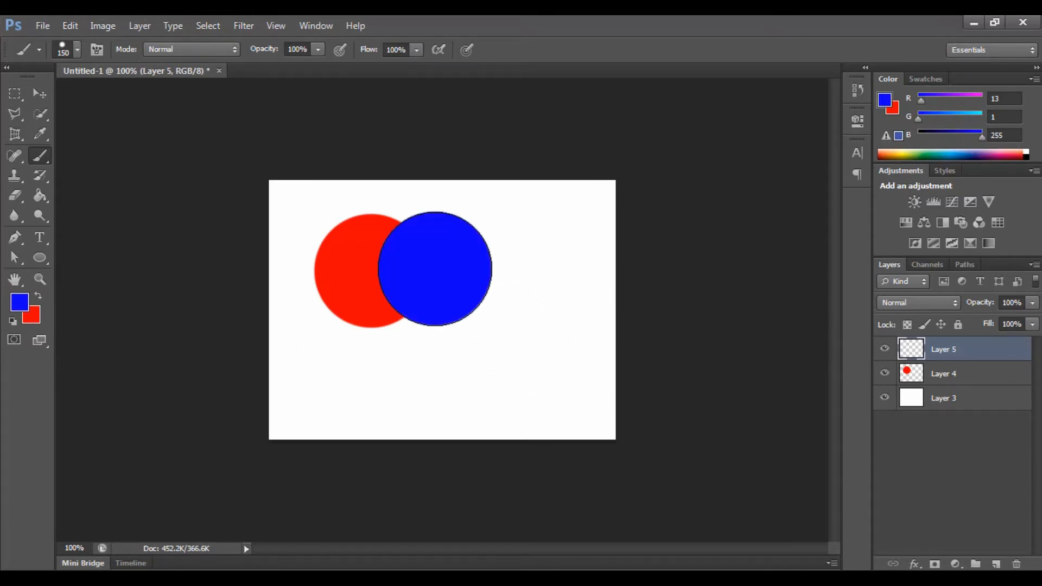
- Add a third circle layer and paint one 150 px green (01ff19) circle overlapping the lower parts of the red and blue circles
left_click(997, 564)
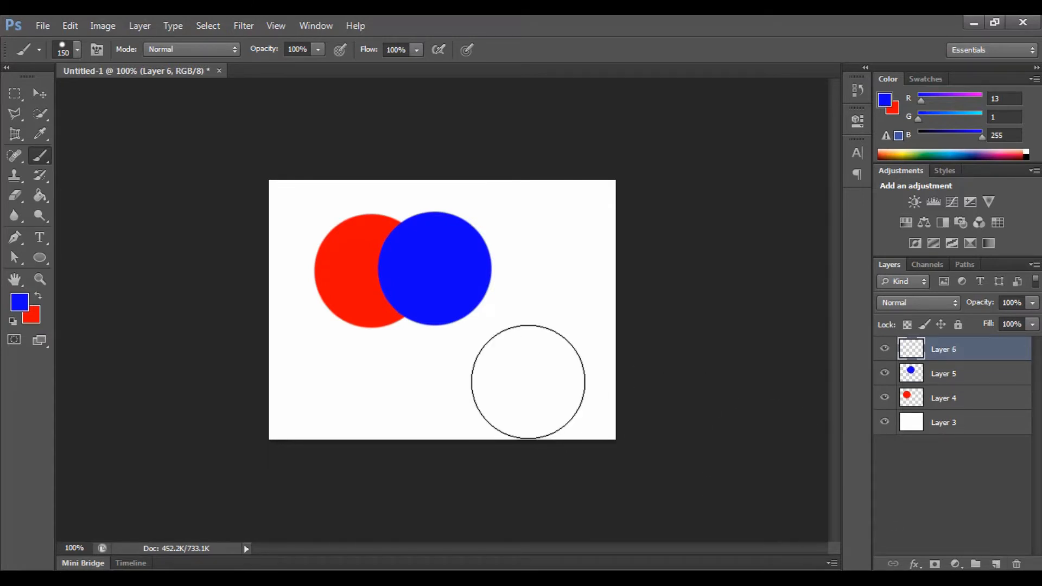
key("i")
left_click(20, 302)
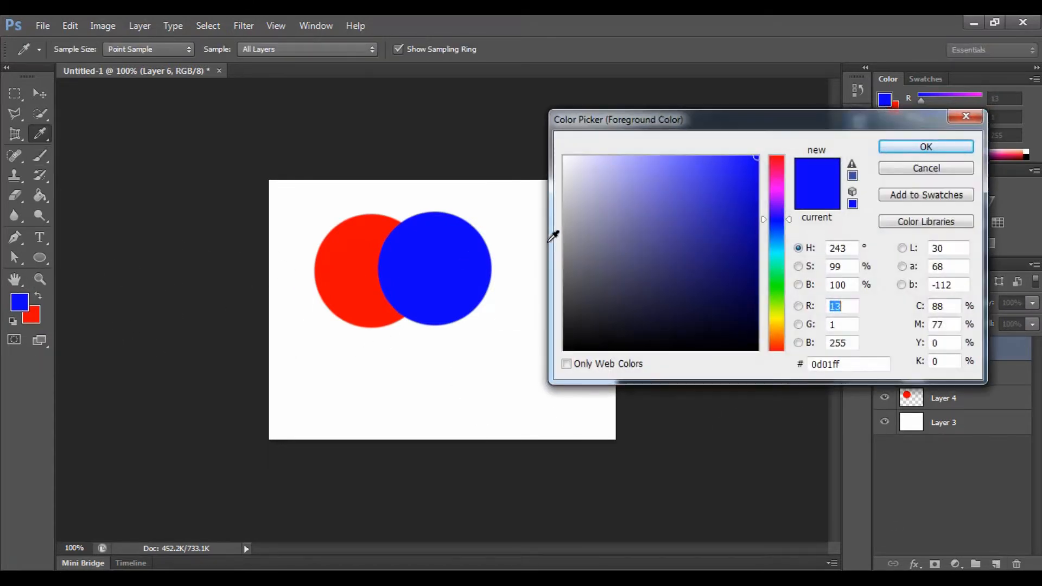
left_click_drag(783, 290, 777, 282)
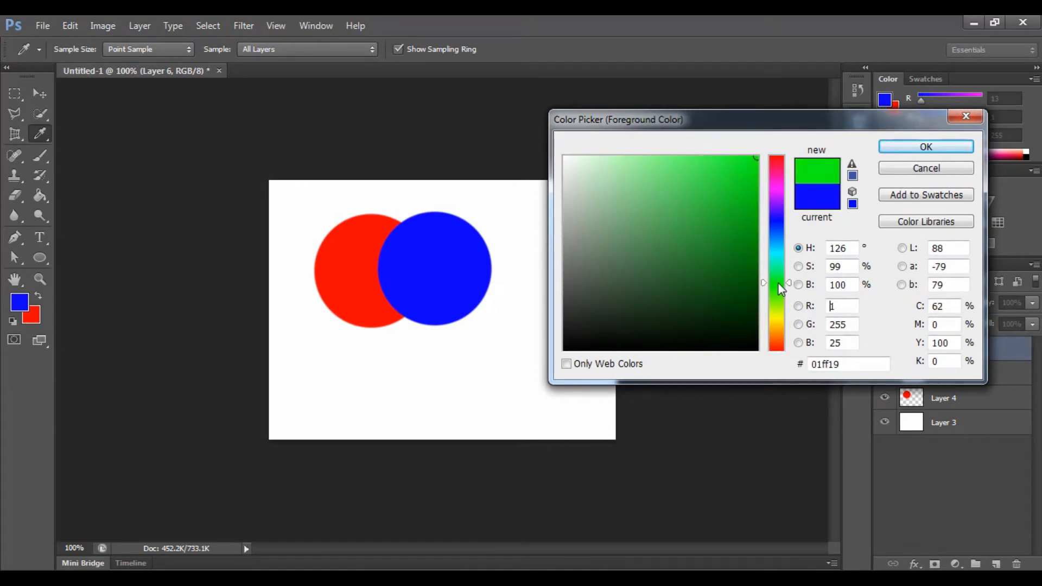
left_click(924, 147)
key("b")
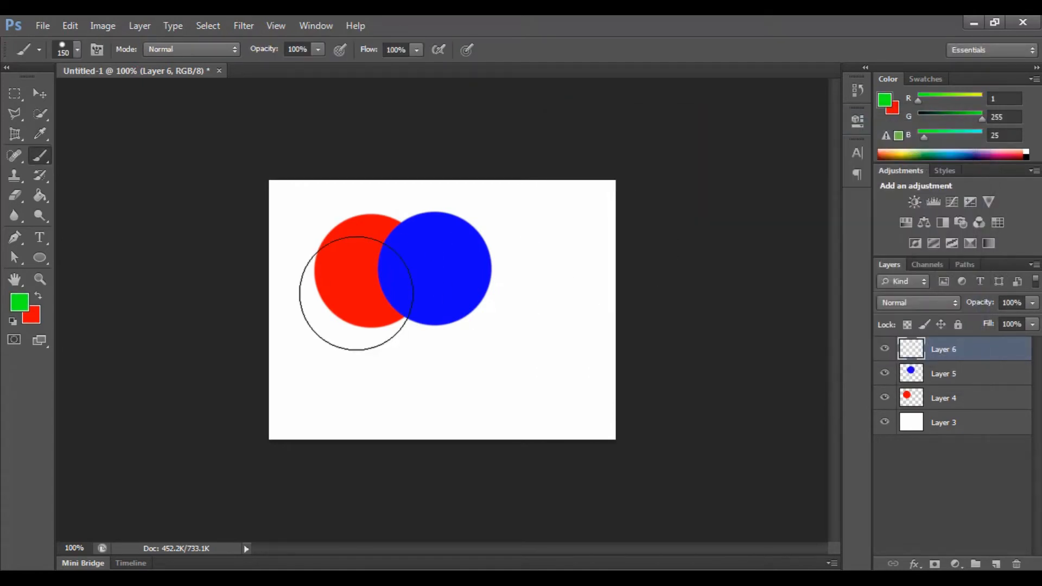
left_click(394, 336)
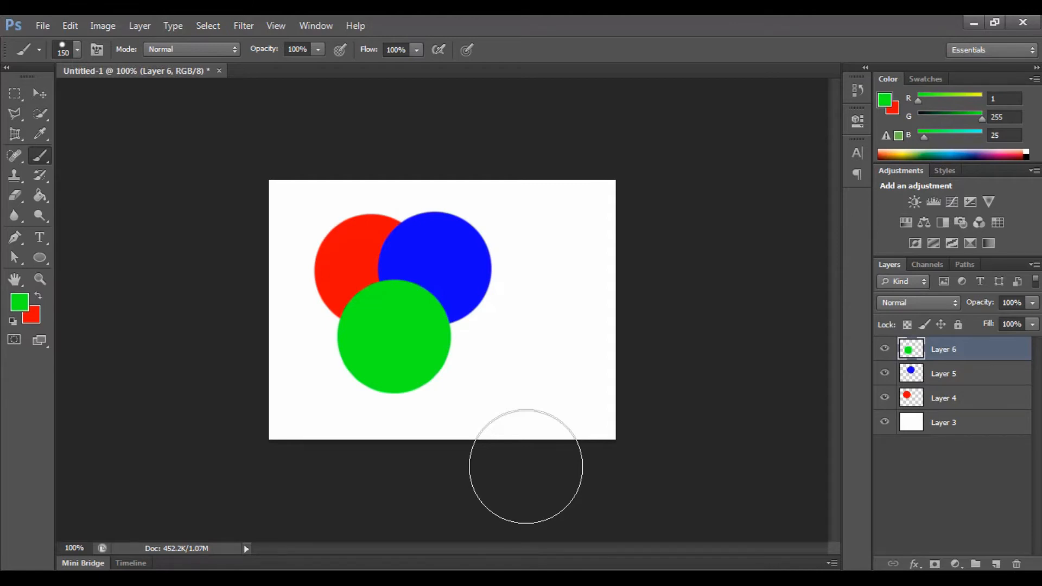
- Create a new layer group and move Layers 6, 5 and 4 into it
left_click(975, 466)
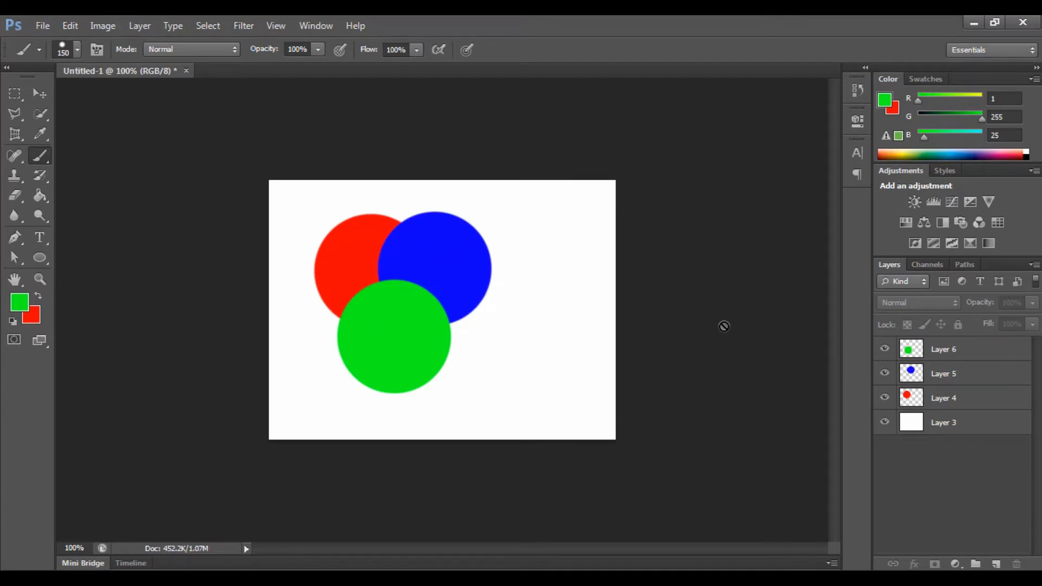
left_click(975, 564)
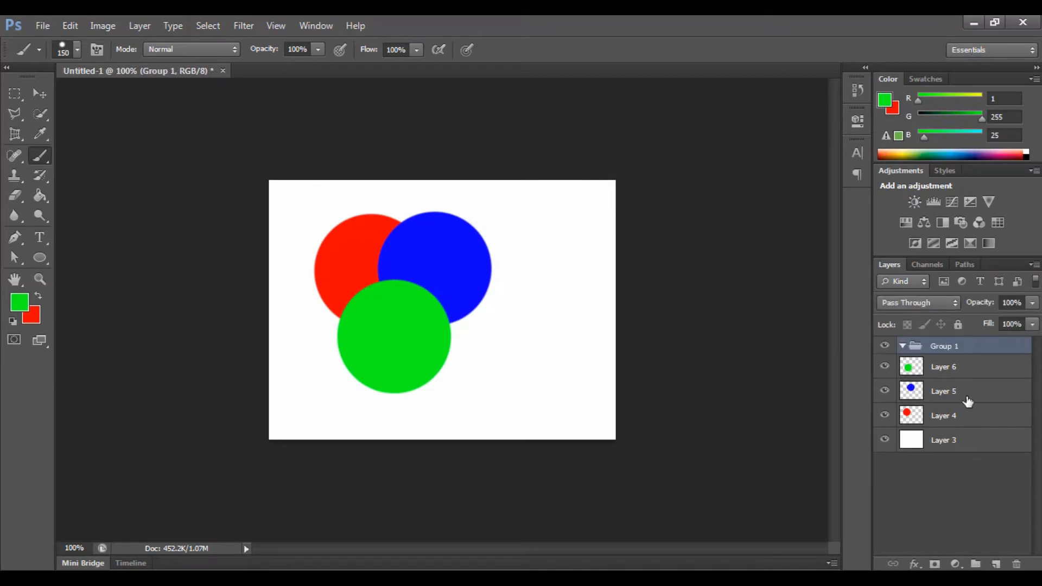
left_click(954, 369)
left_click(948, 393, "ctrl")
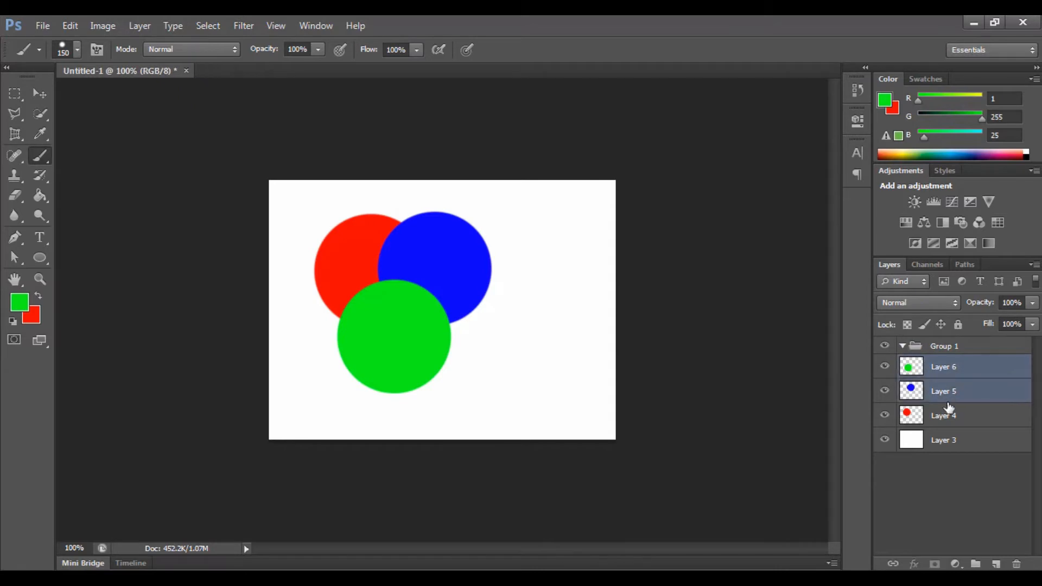
left_click(948, 417, "ctrl")
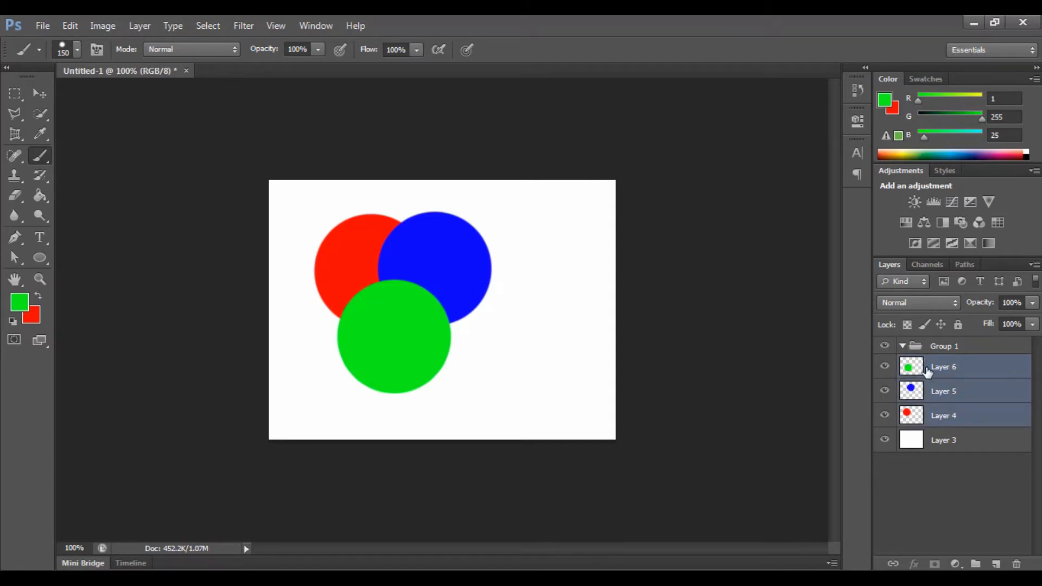
left_click_drag(926, 368, 924, 347)
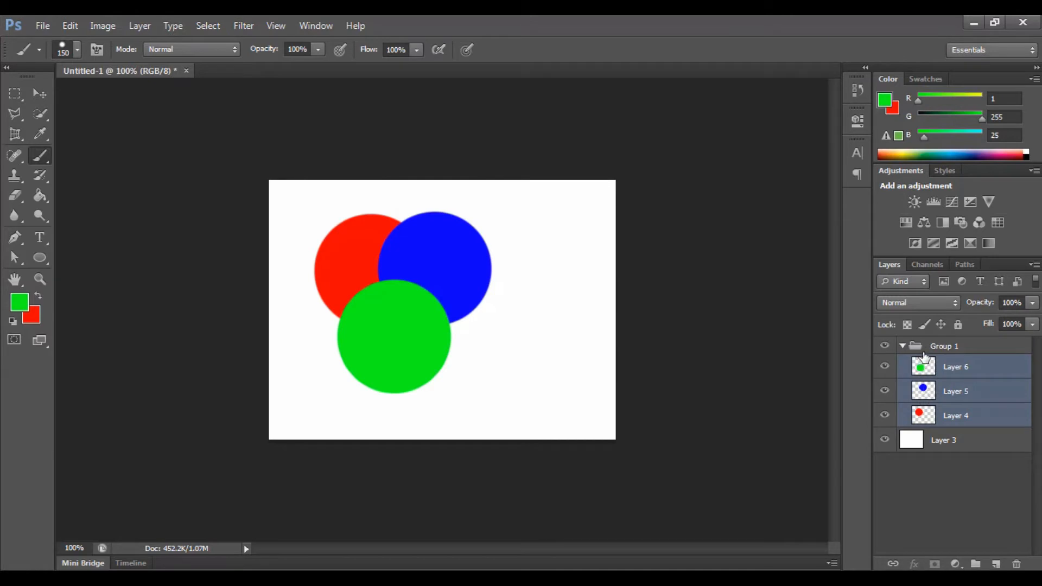
- Hide and show the whole group, then Layer 5, Layer 6 and the group again to compare their visibility
left_click(885, 347)
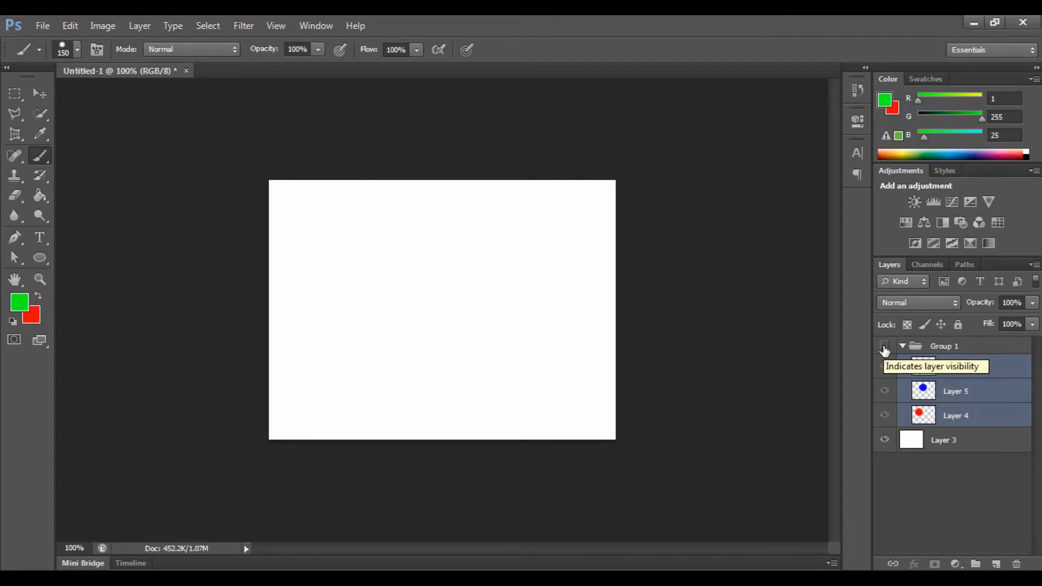
left_click(885, 347)
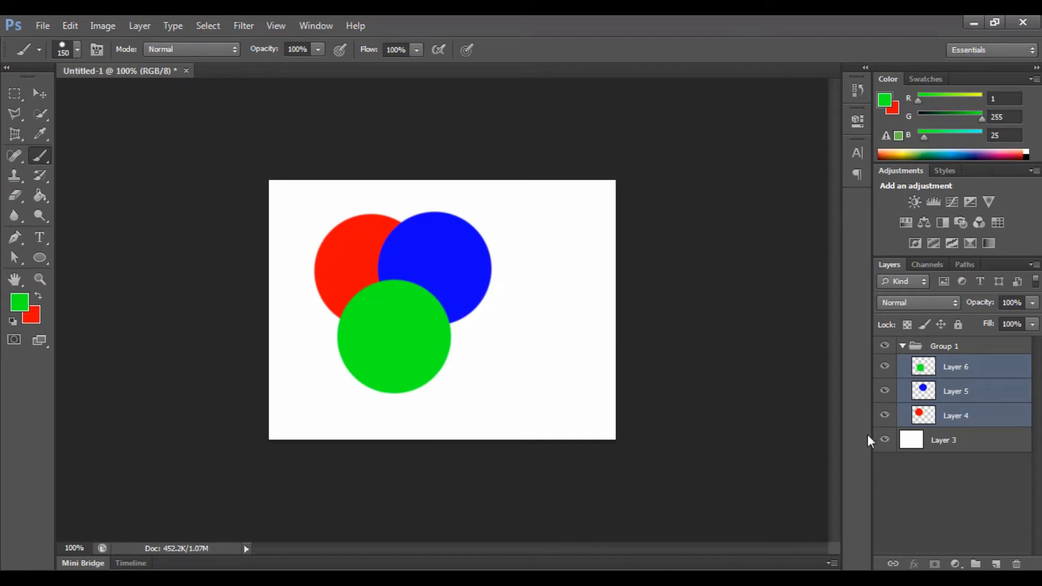
left_click(885, 391)
left_click(885, 391)
left_click(884, 367)
left_click(885, 368)
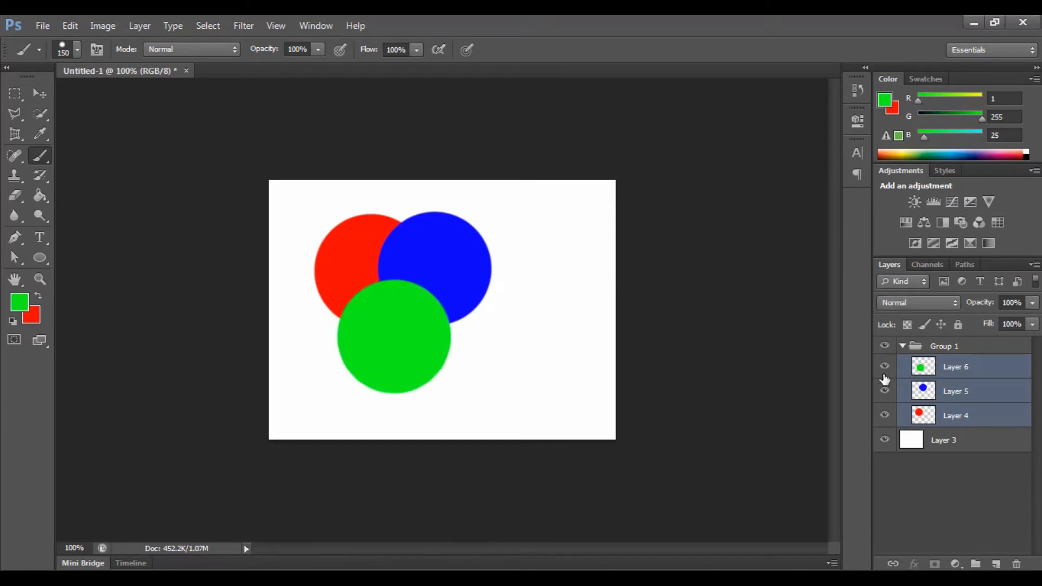
left_click(886, 347)
left_click(884, 348)
- Collapse Group 1, move its circles toward the canvas's left edge and place a duplicate of the group on the right side
left_click(902, 347)
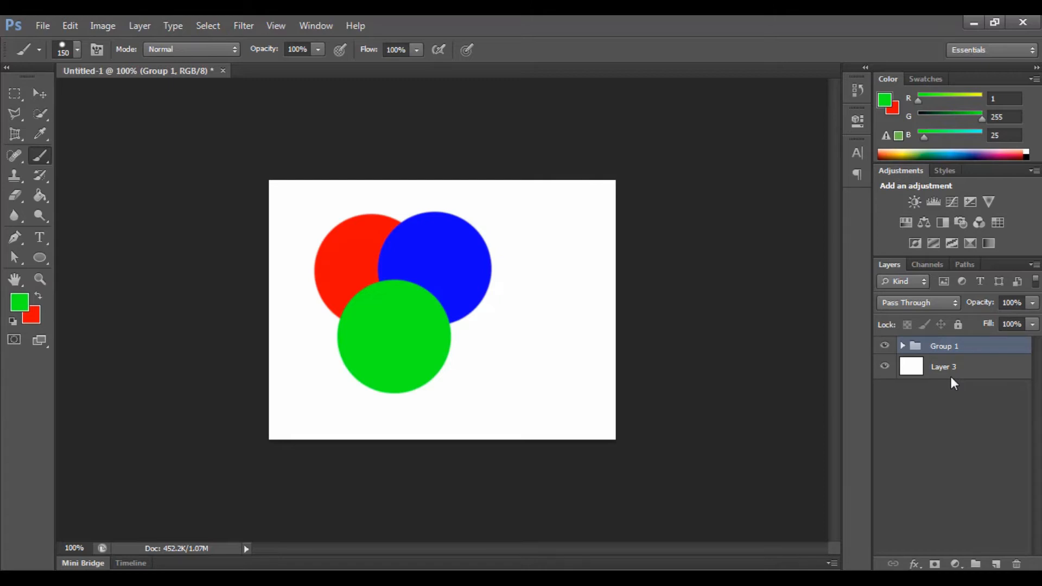
left_click(38, 92)
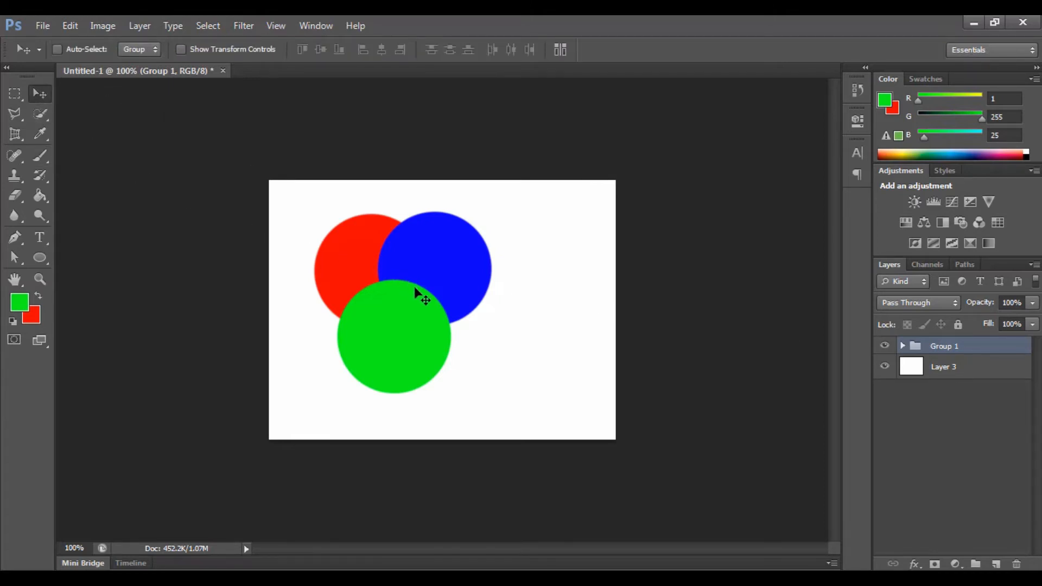
left_click_drag(415, 288, 377, 284)
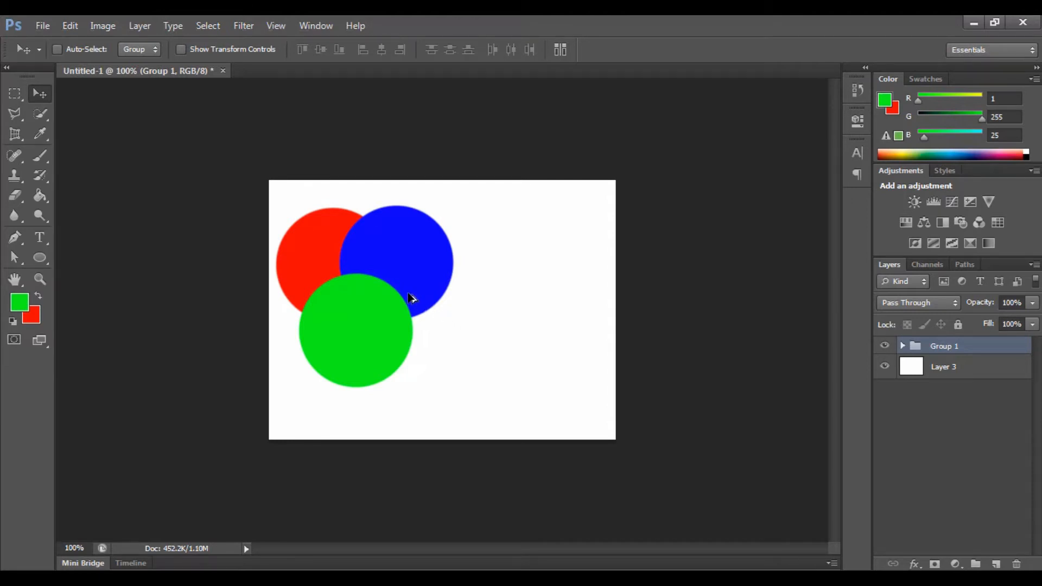
left_click_drag(408, 294, 588, 295)
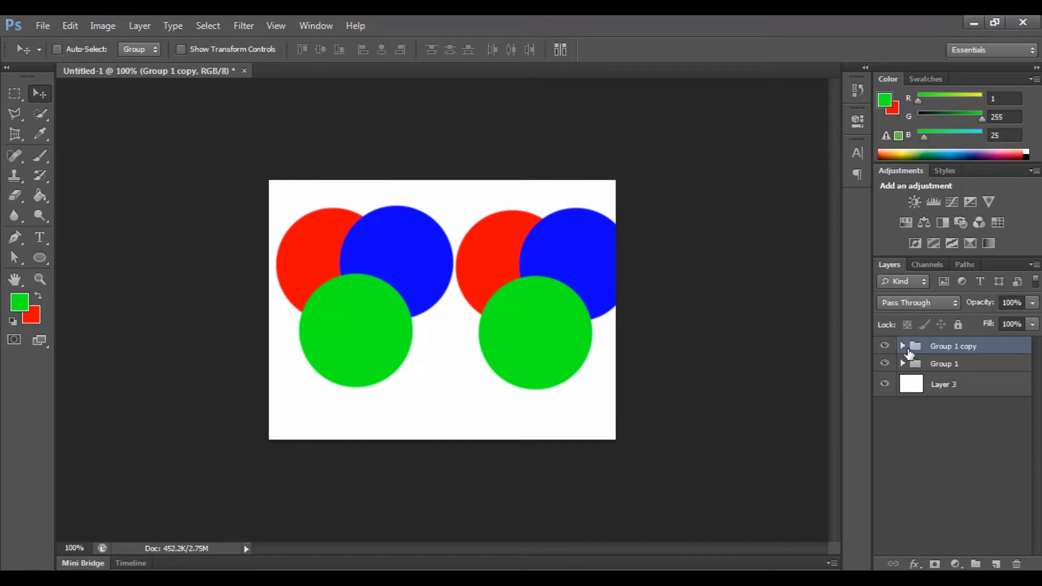
- Hide and show Group 1 copy and Group 1 in turn to check which circles each contains
left_click(884, 346)
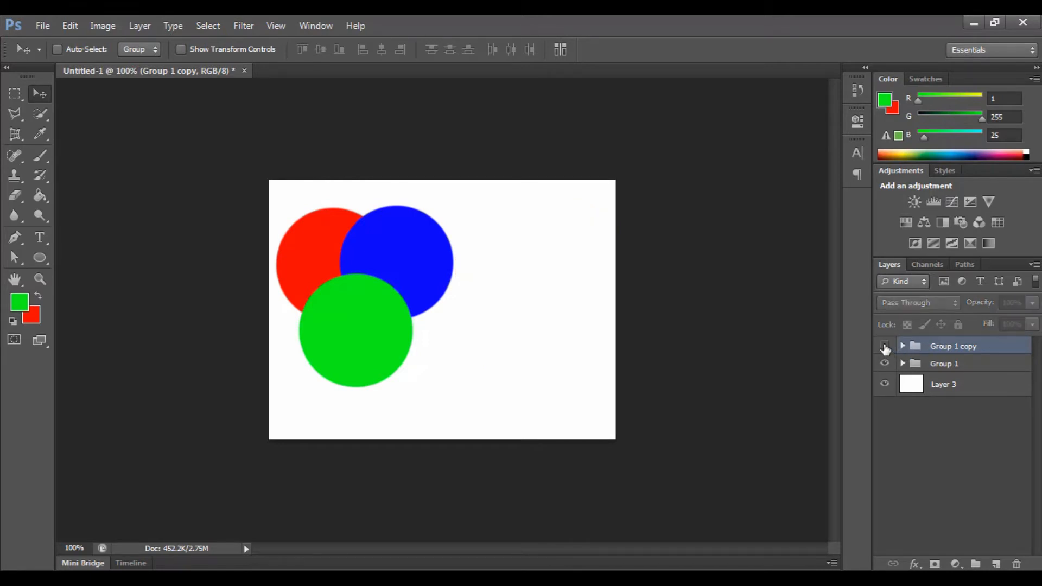
left_click(885, 348)
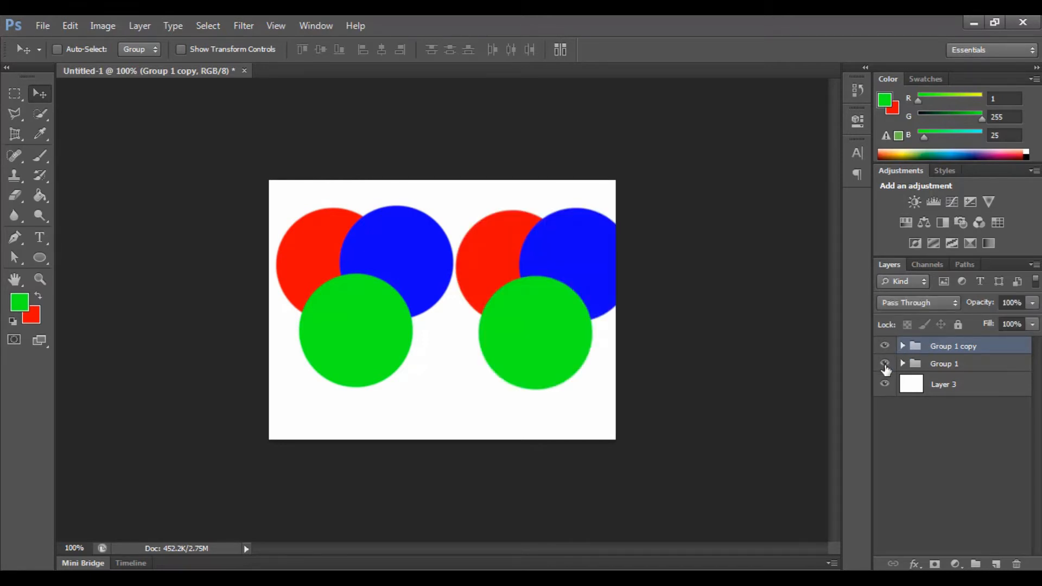
left_click(885, 364)
left_click(884, 363)
- Expand Group 1 copy, hide and show its green Layer 6 and the whole group, and collapse it again
left_click(901, 345)
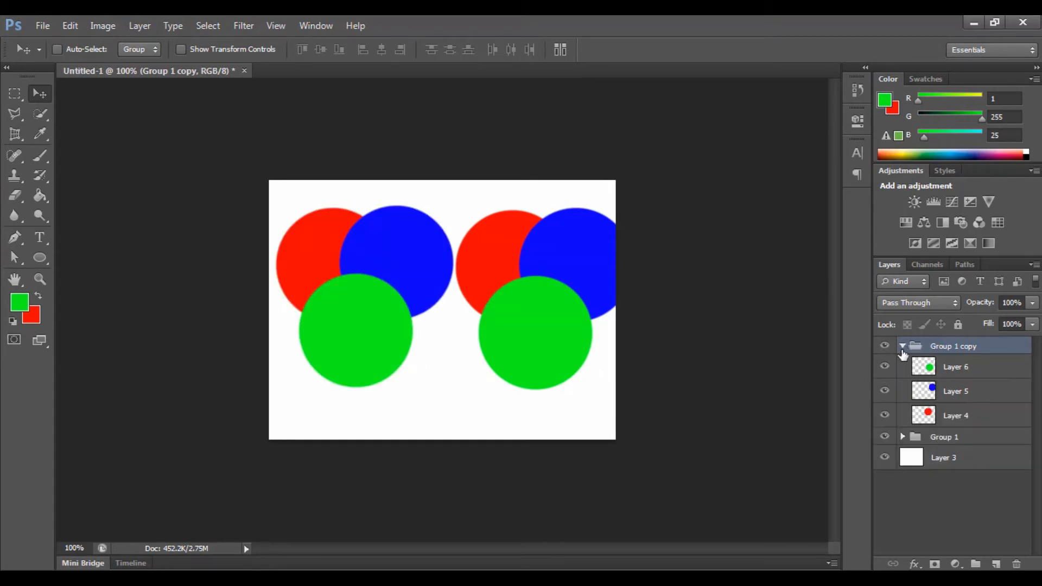
left_click(885, 368)
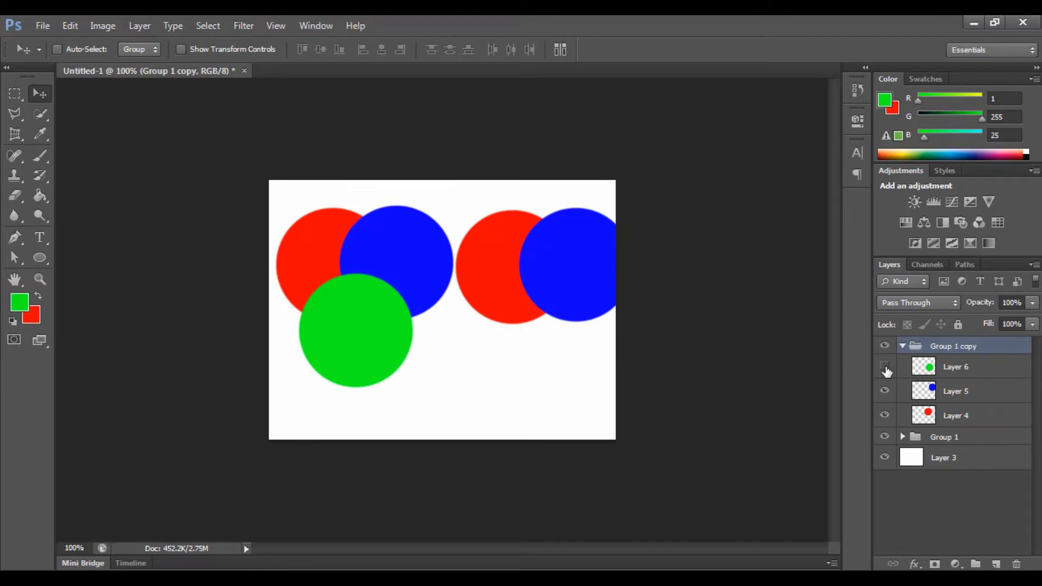
left_click(885, 368)
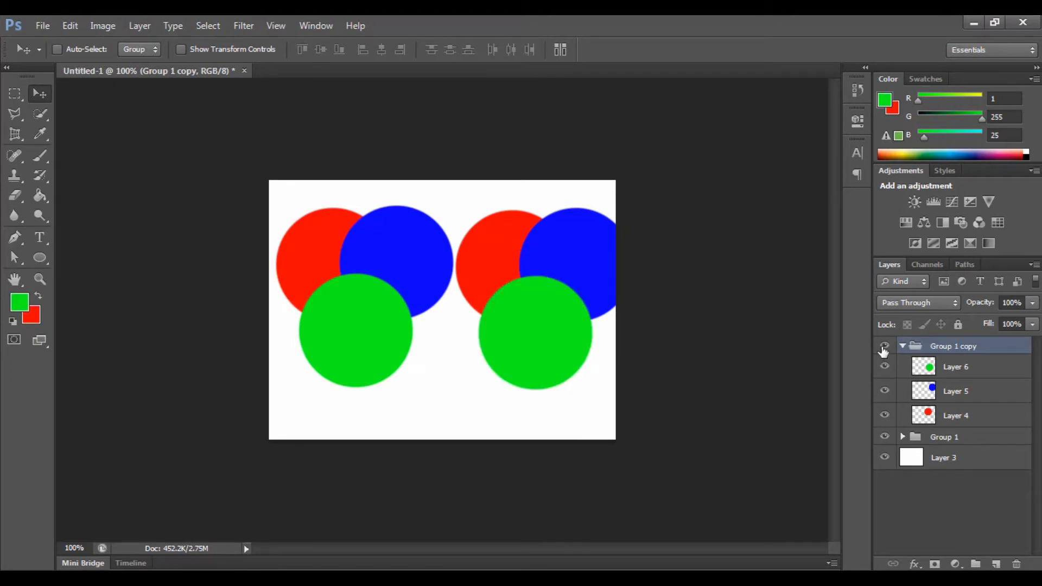
left_click(885, 346)
left_click(887, 346)
left_click(902, 346)
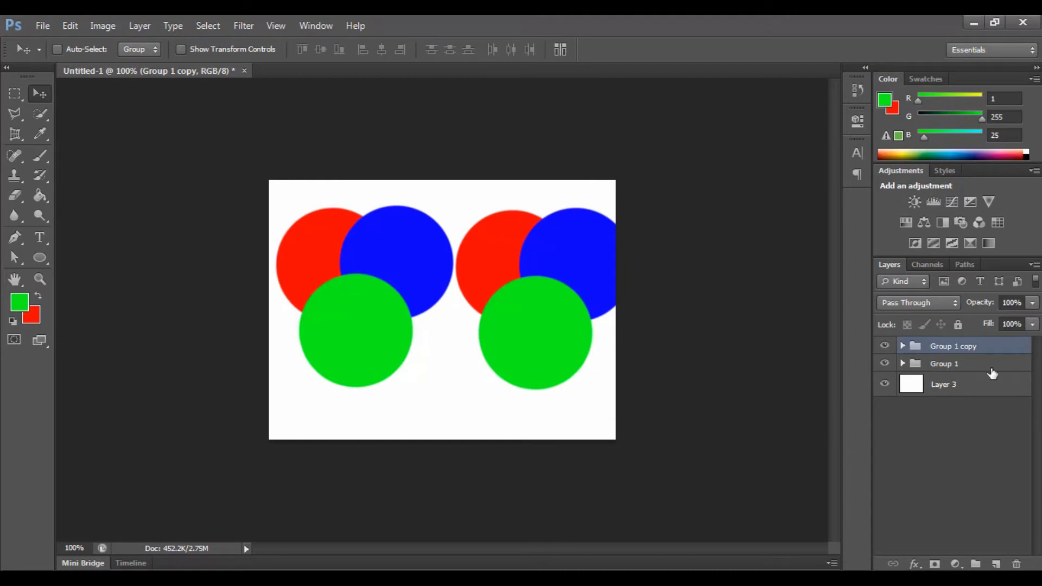
- Rename the Group 1 copy group as Group 2
right_click(962, 351)
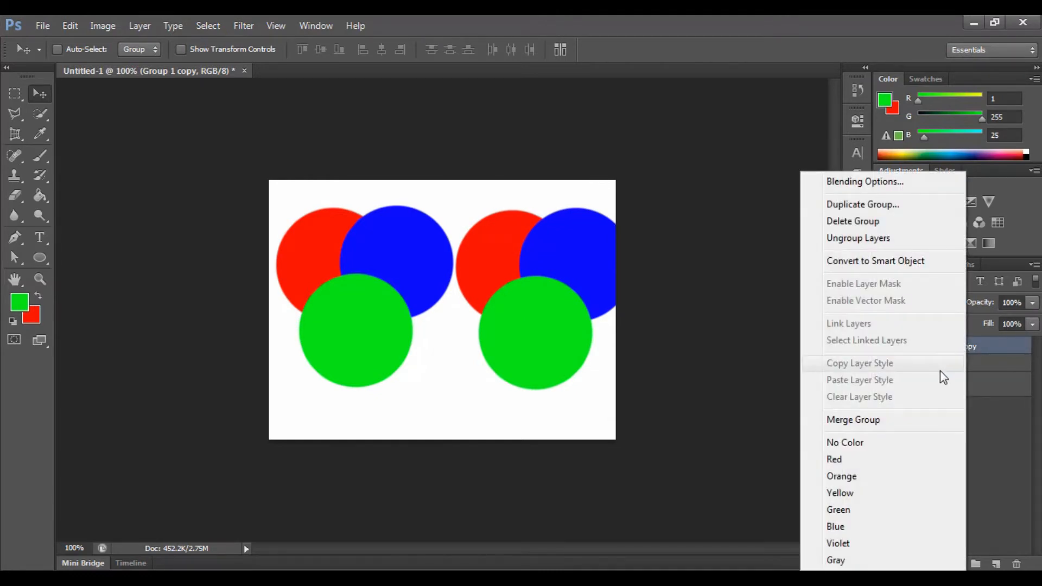
left_click(991, 352)
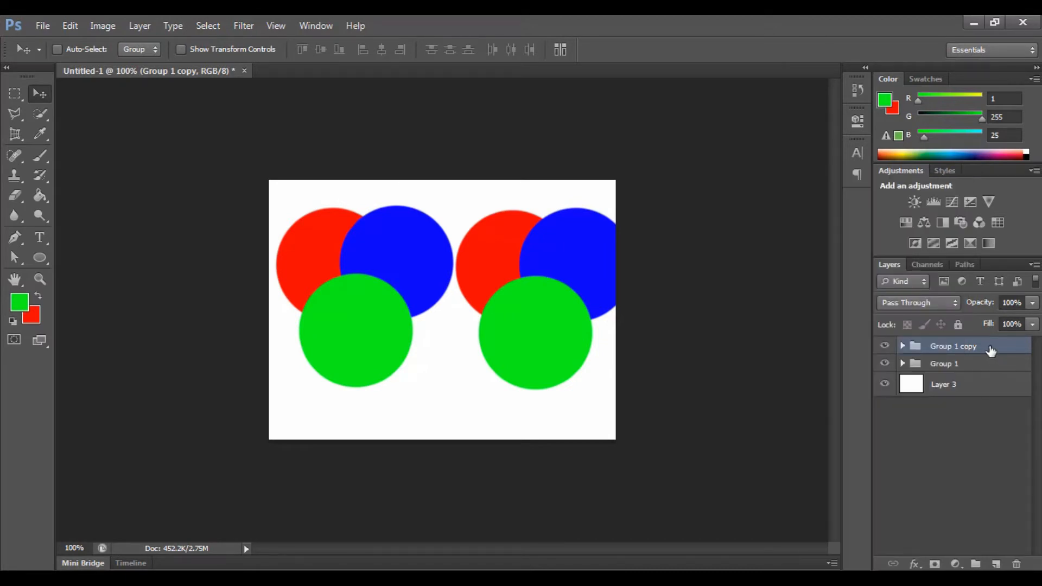
double_click(969, 346)
key("BackSpace")
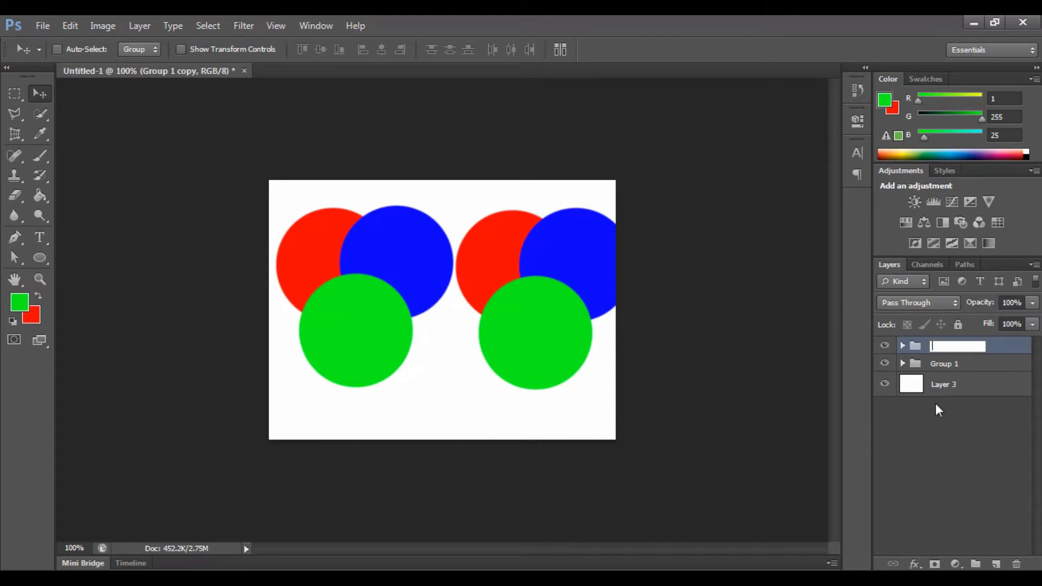
type("Group 2")
key("Return")
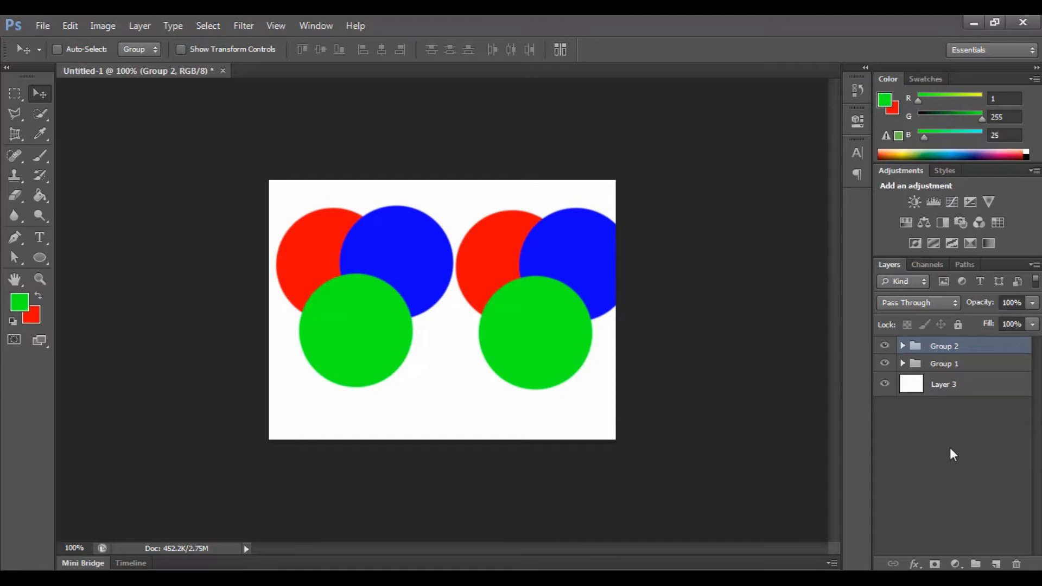
- Delete Group 2 and Group 1, and close the document without saving it
left_click_drag(944, 345, 1017, 564)
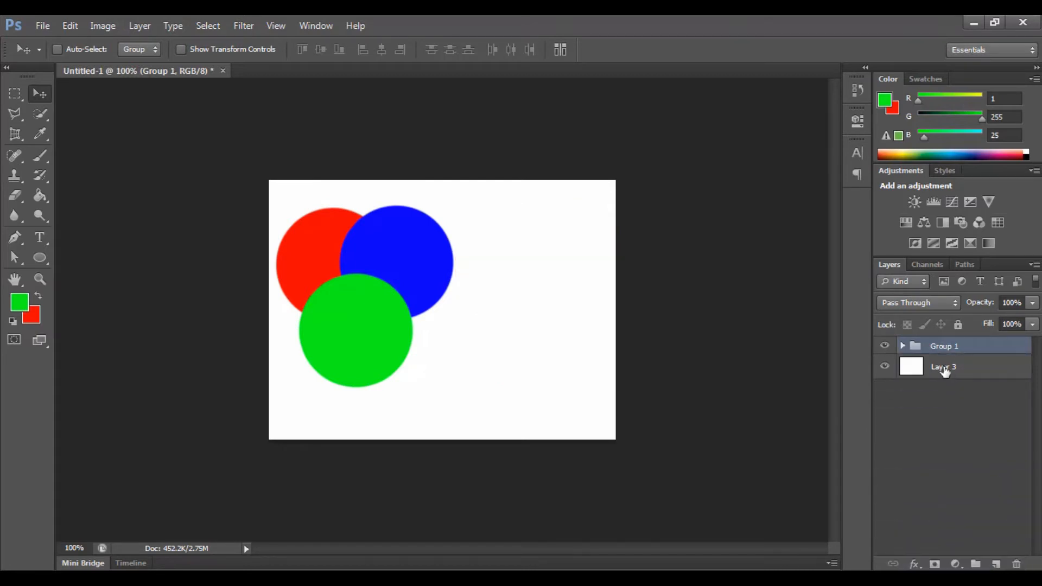
left_click_drag(939, 349, 1018, 566)
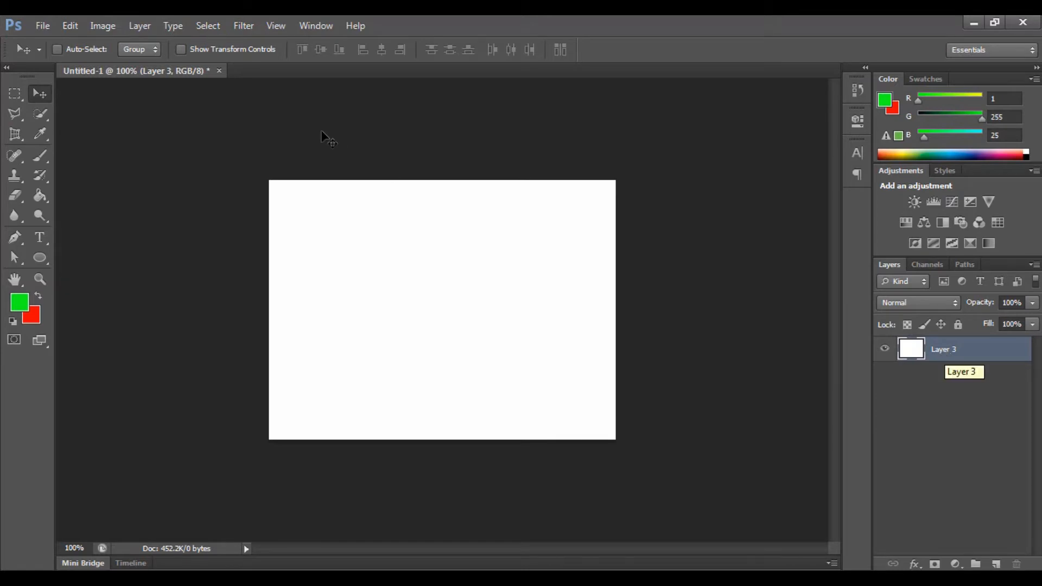
left_click(220, 70)
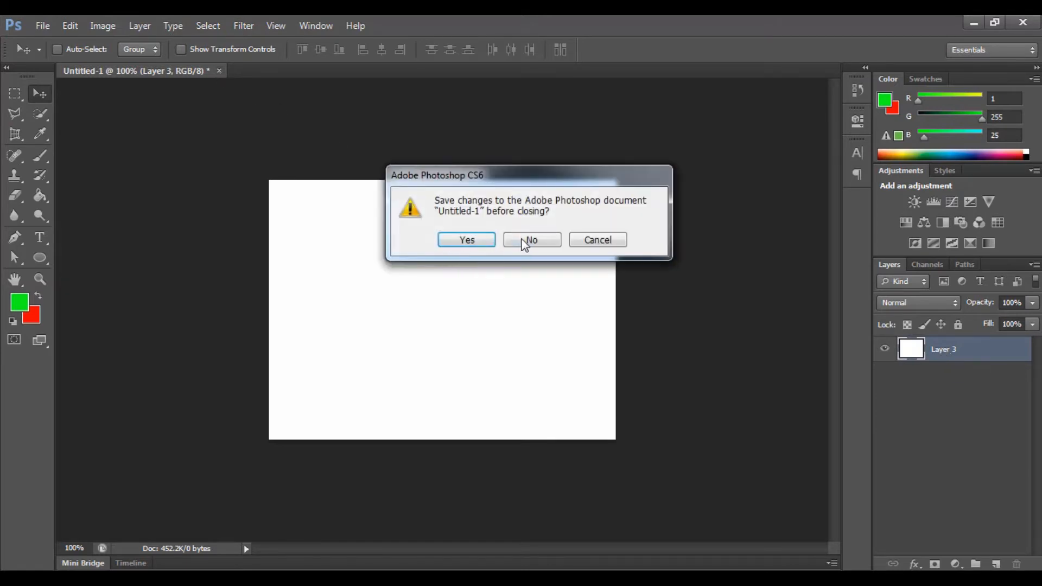
left_click(530, 241)
- Create a new RGB document at Default Photoshop Size, 16.02 × 11.99 centimeters, with a white background
left_click(49, 25)
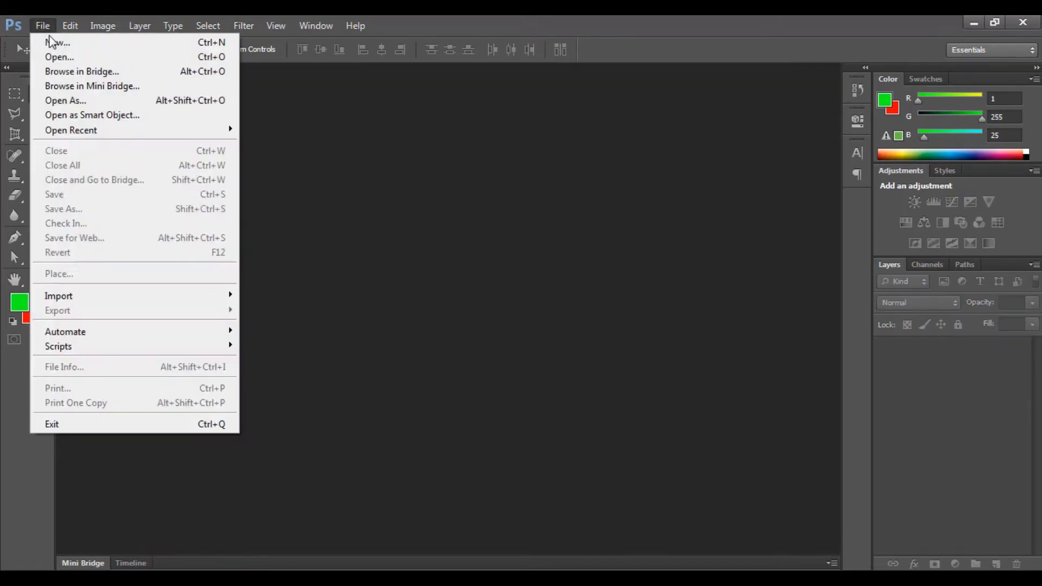
left_click(54, 37)
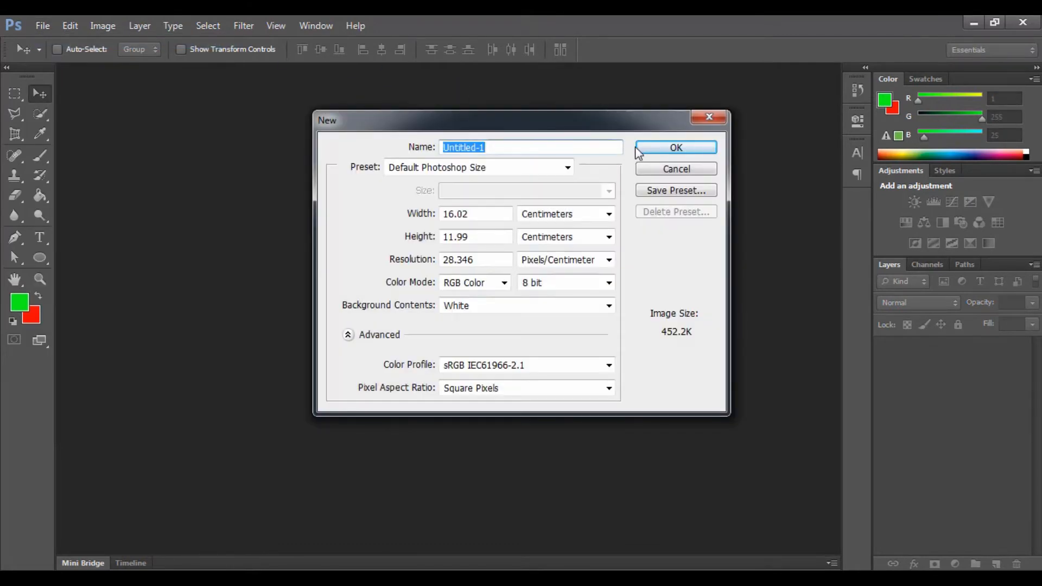
left_click(643, 147)
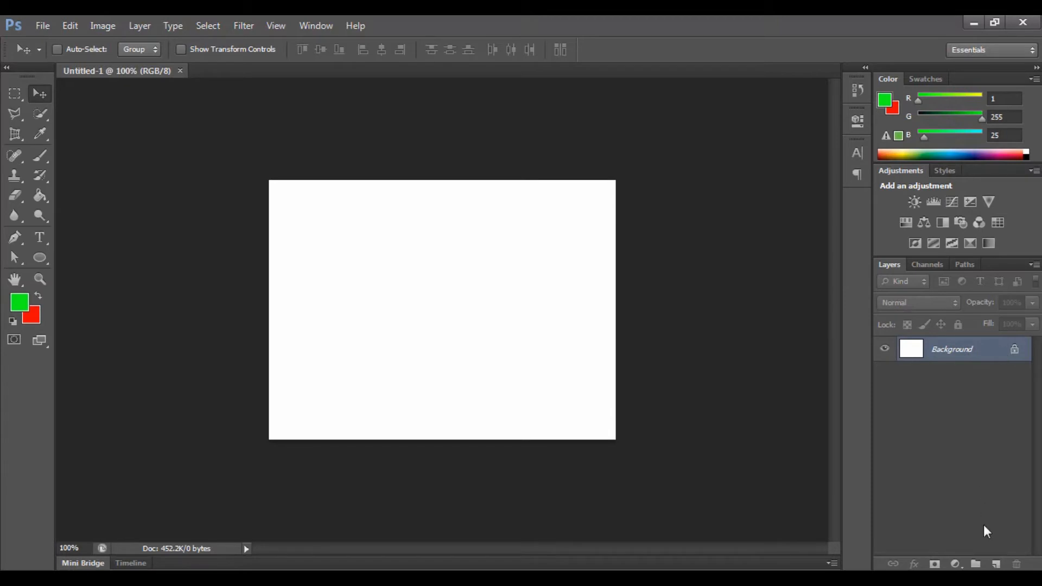
- Add a new layer and fill a full-height rectangular selection over the canvas's right part with the green foreground color
left_click(997, 565)
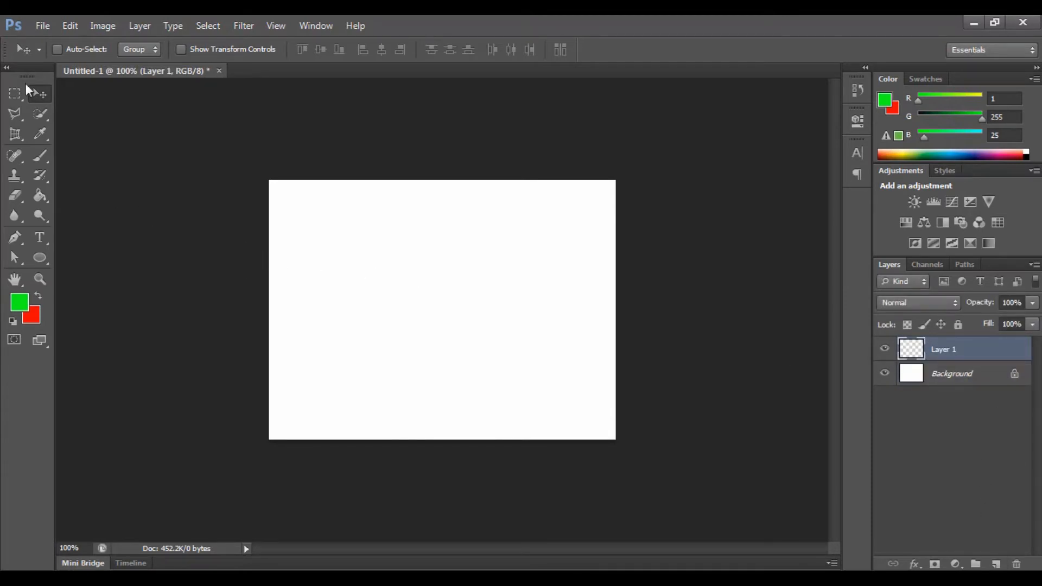
left_click(15, 93)
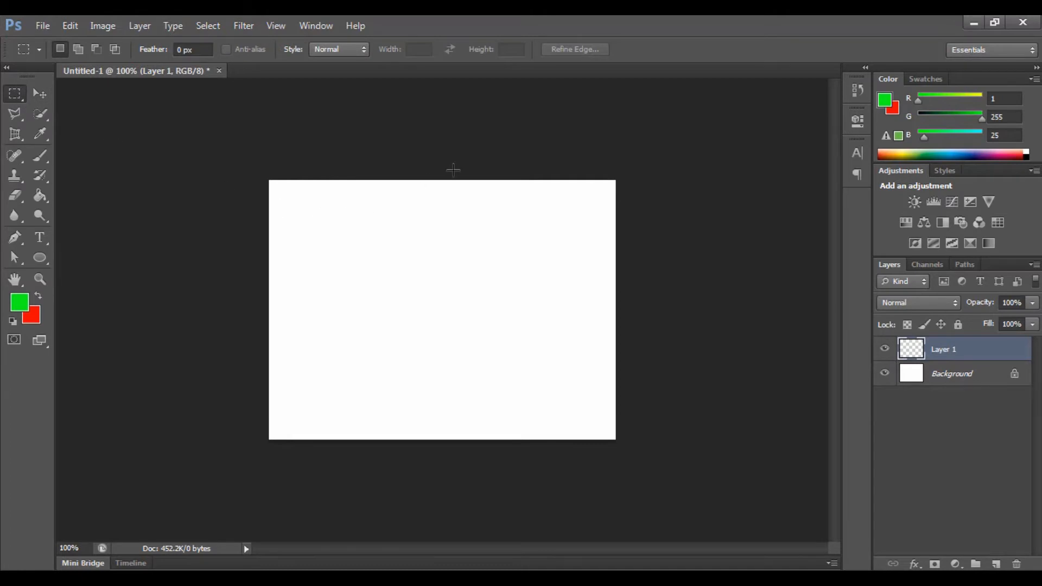
left_click_drag(452, 170, 533, 466)
left_click_drag(606, 468, 625, 468)
key("alt+BackSpace")
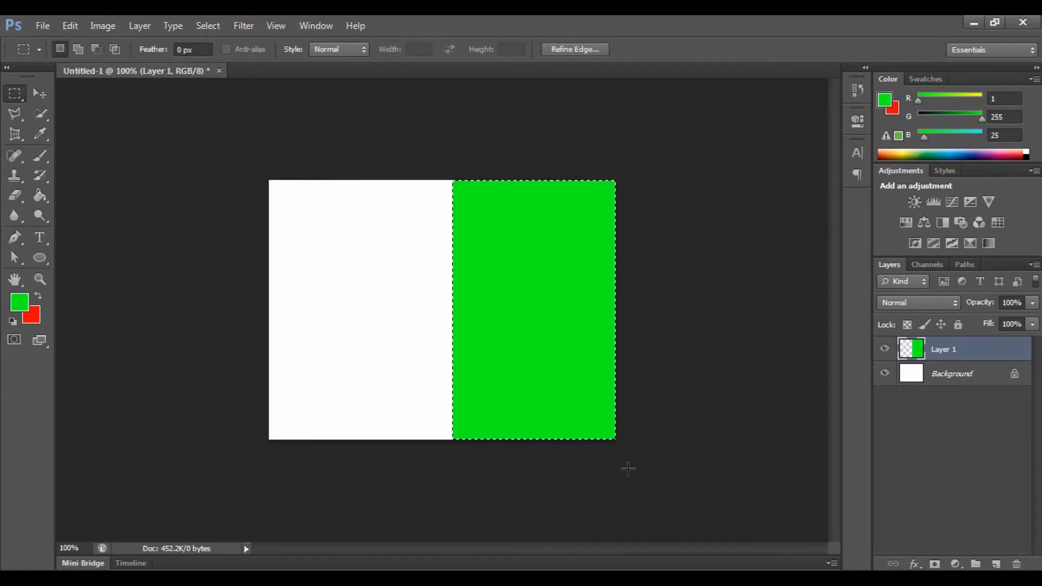
- Add another layer, fill a full-height rectangular selection over the canvas's left part with the red background color and deselect
left_click(995, 564)
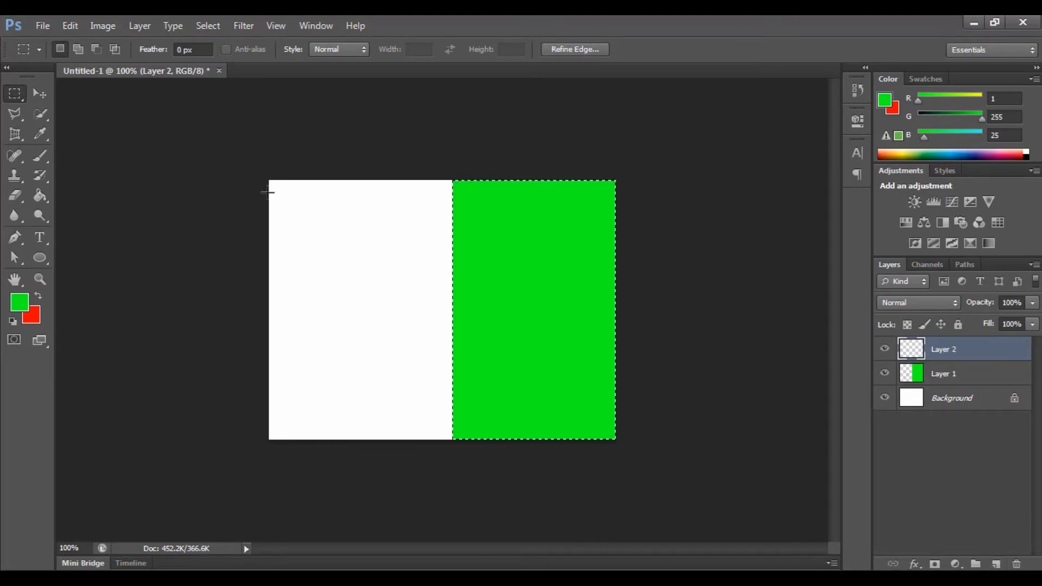
left_click_drag(221, 155, 421, 457)
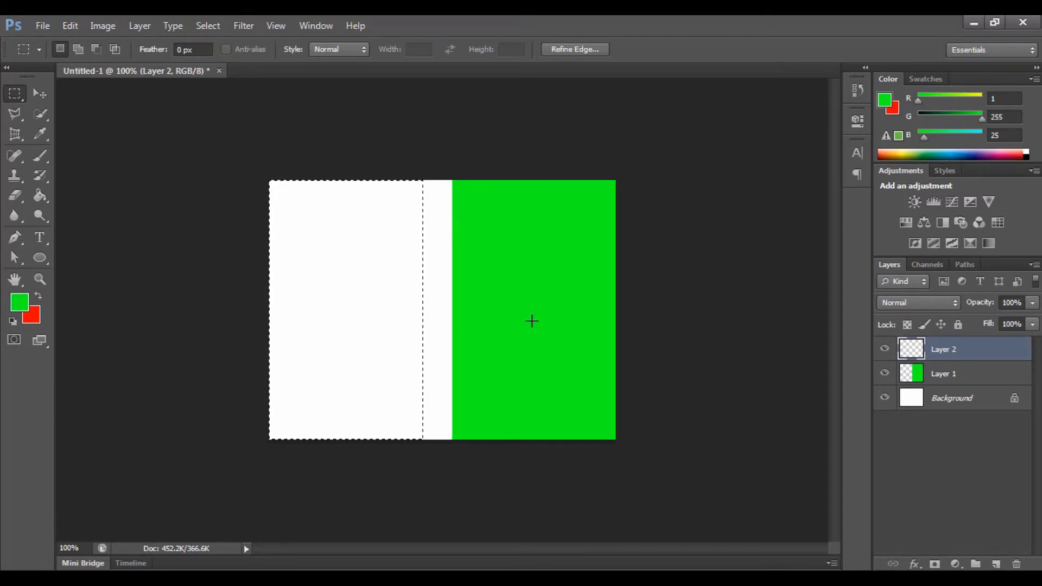
key("ctrl+BackSpace")
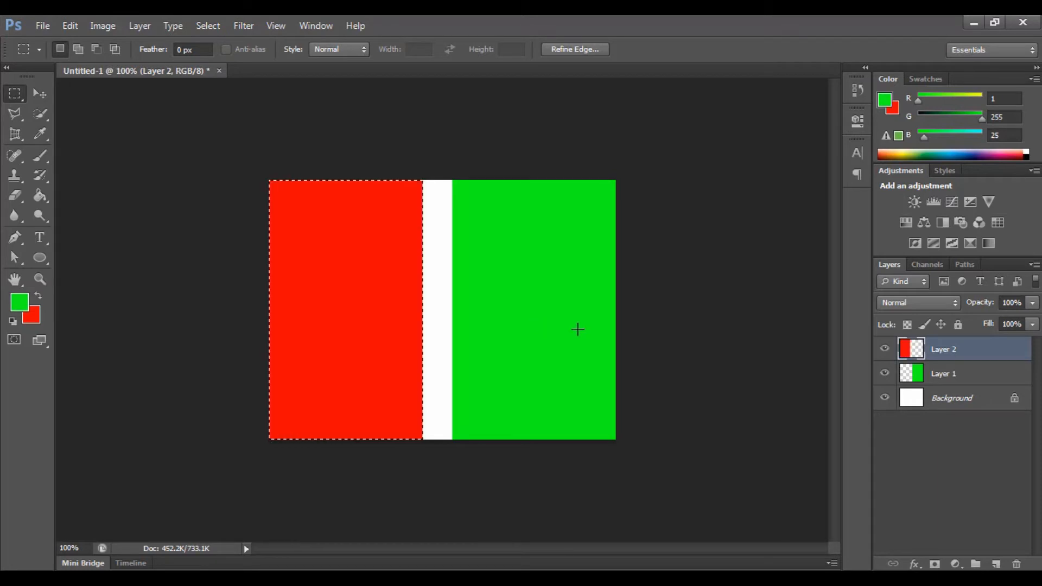
key("ctrl+d")
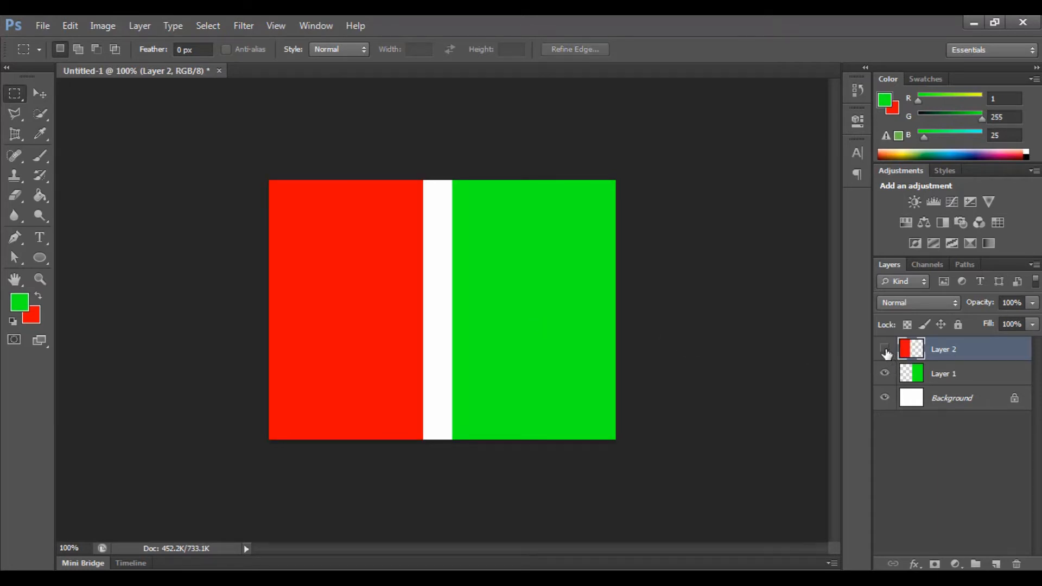
- Hide Layer 2, select Layer 1, and hide and show the Background to compare transparent and white areas
left_click(884, 349)
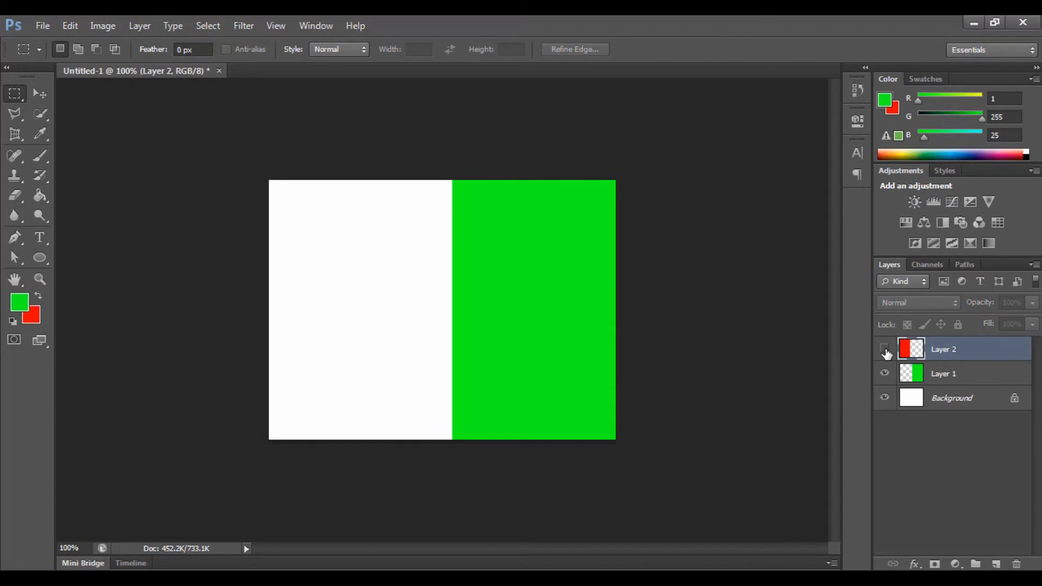
left_click(947, 380)
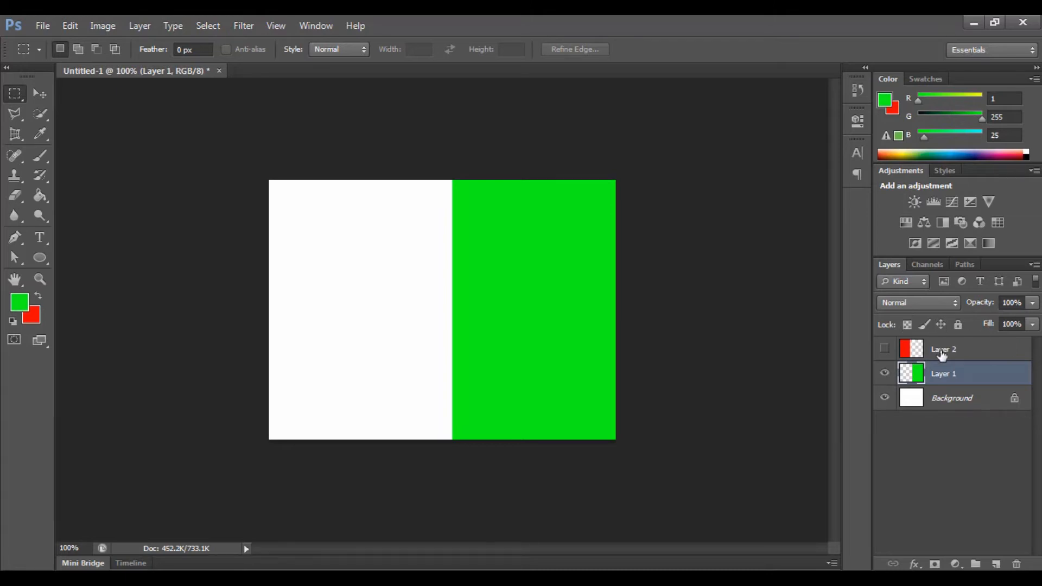
left_click(885, 397)
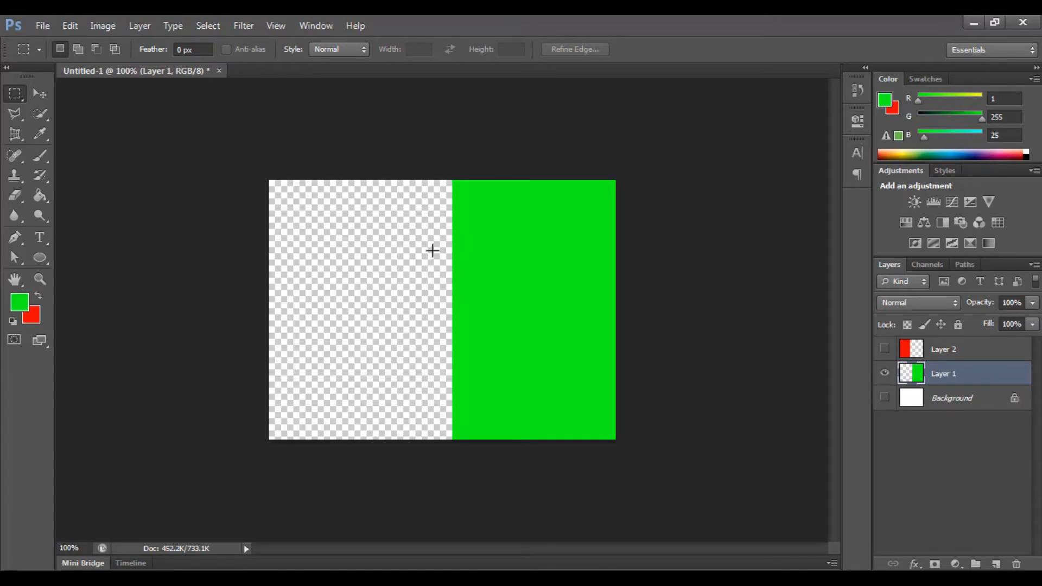
left_click(884, 398)
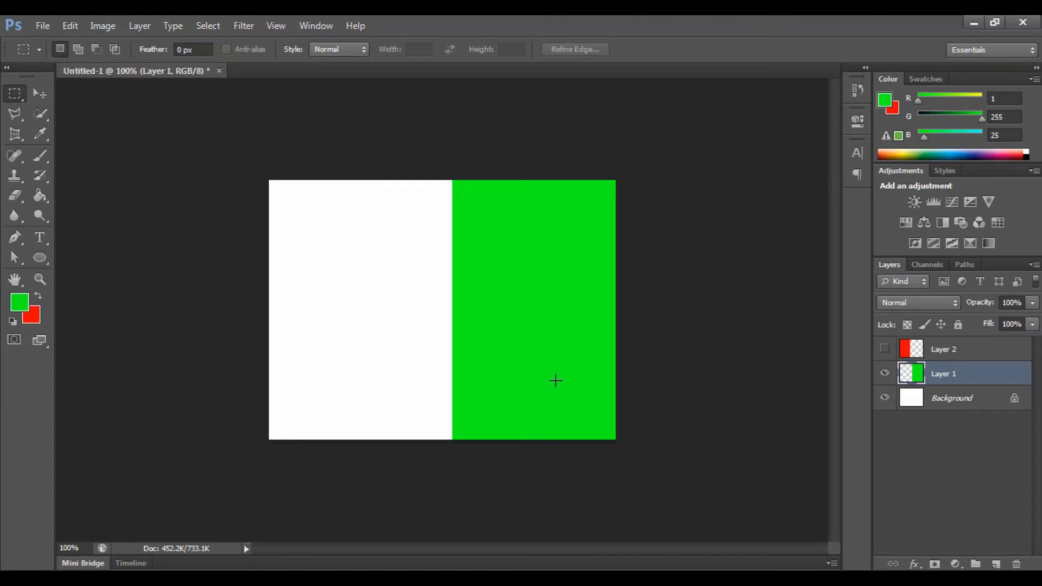
left_click(884, 398)
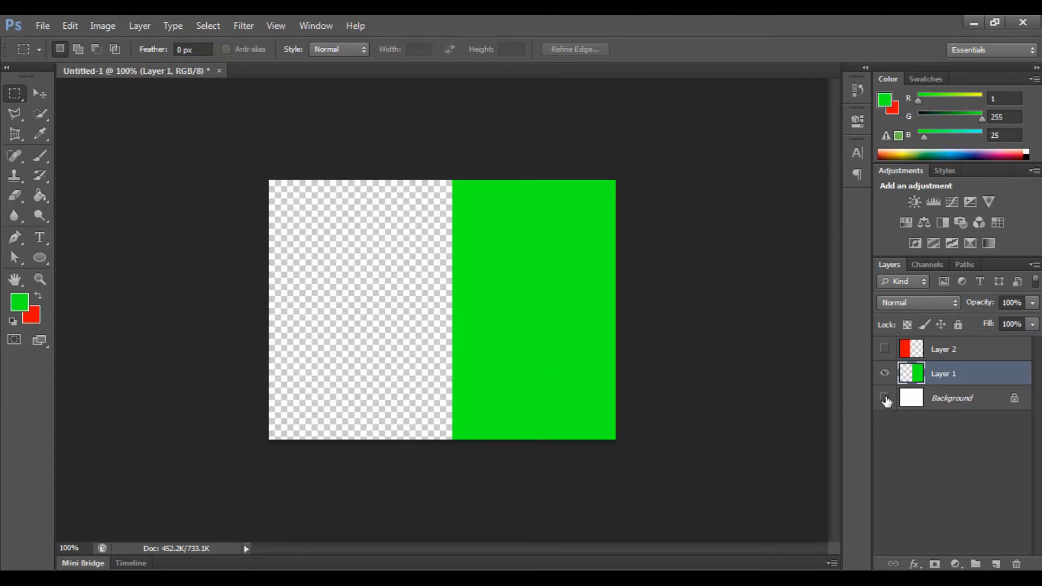
left_click(884, 398)
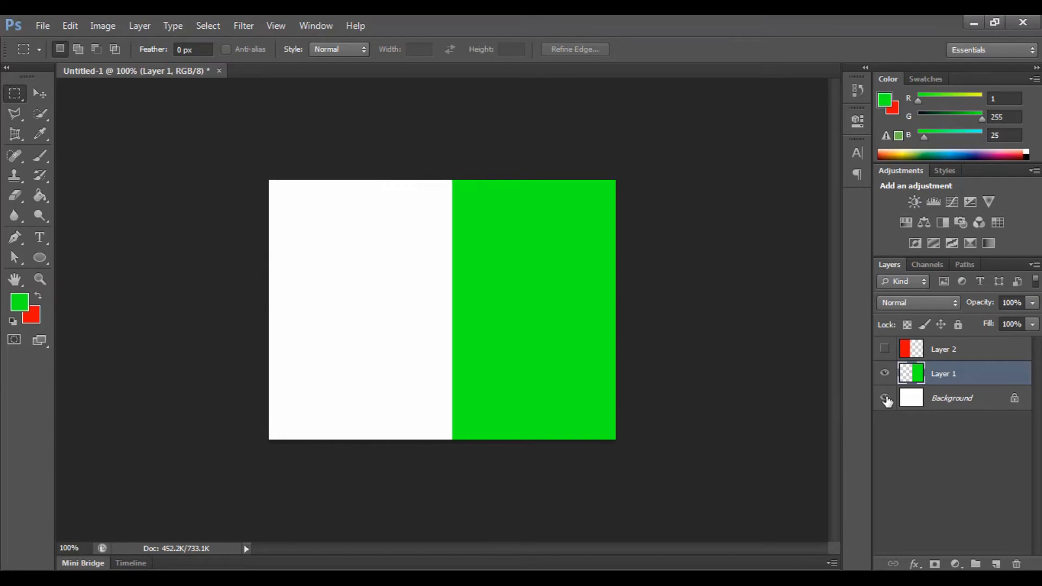
- Place the marble image lala-v-a9-FEiY9eRw-unsplash from the Wallpapers folder above Layer 1 and stretch it to the canvas's full height
left_click(428, 578)
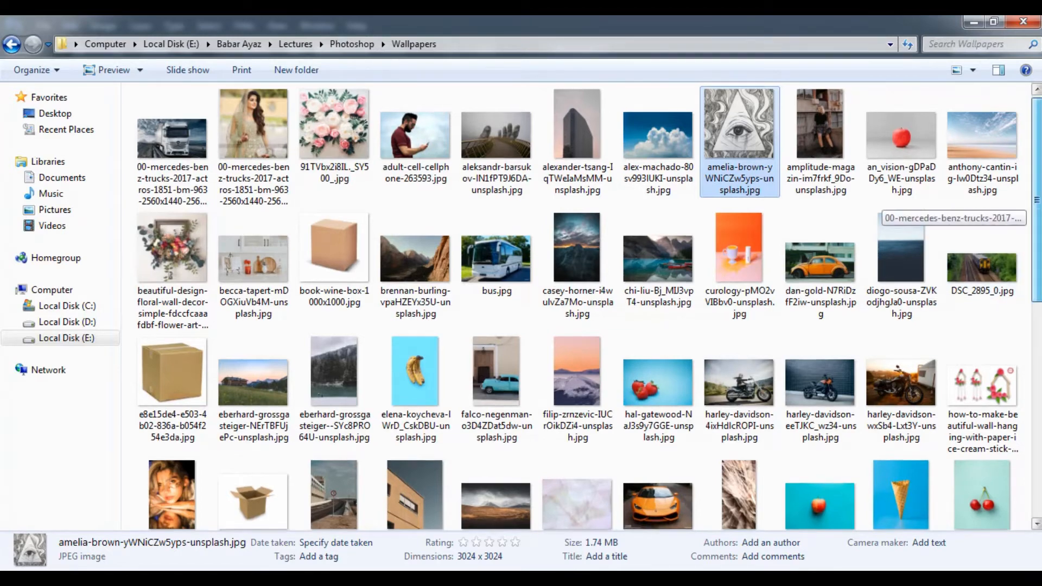
scroll(879, 215, "down", 2)
left_click_drag(608, 404, 617, 328)
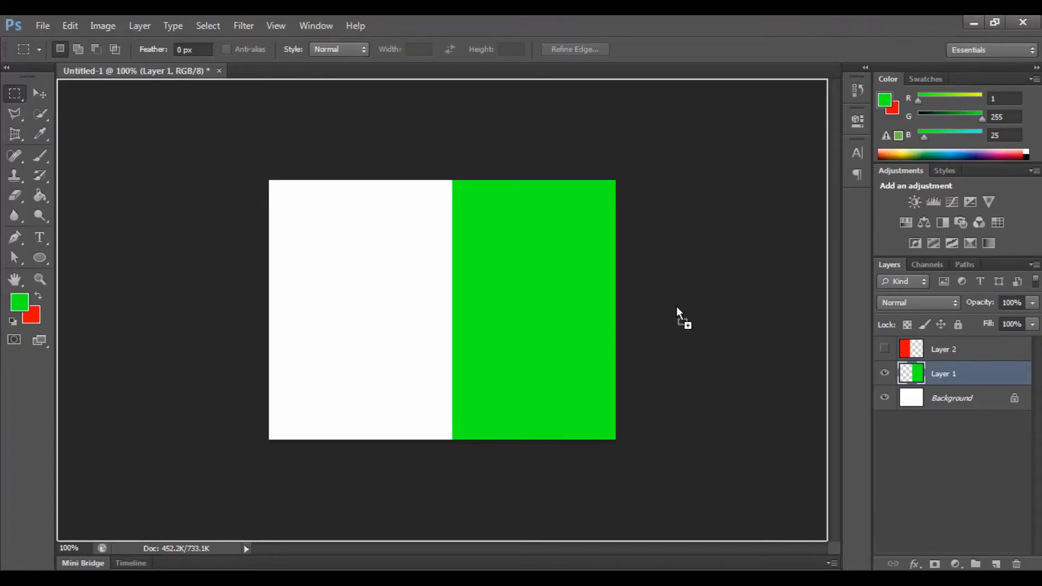
left_click_drag(676, 306, 676, 306)
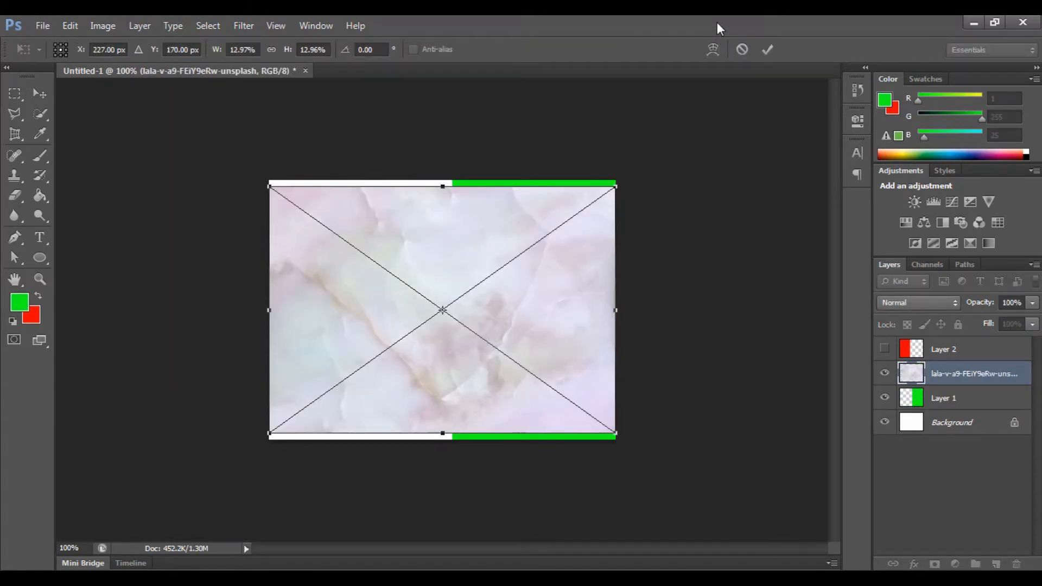
left_click_drag(441, 186, 443, 181)
left_click_drag(442, 432, 442, 439)
key("Return")
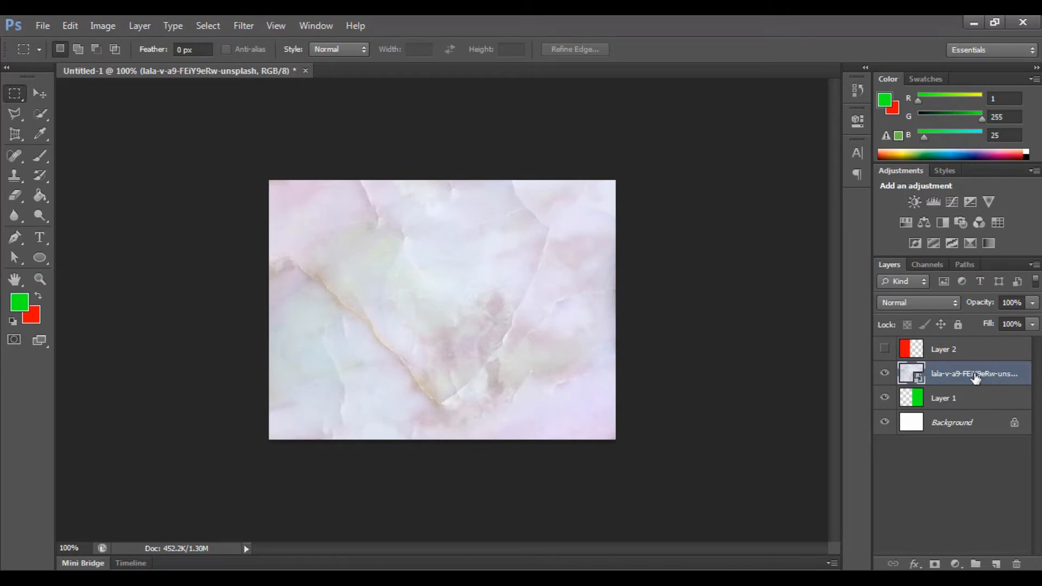
- Move the marble image layer below Layer 1 and hide both it and the Background
left_click_drag(977, 380, 961, 411)
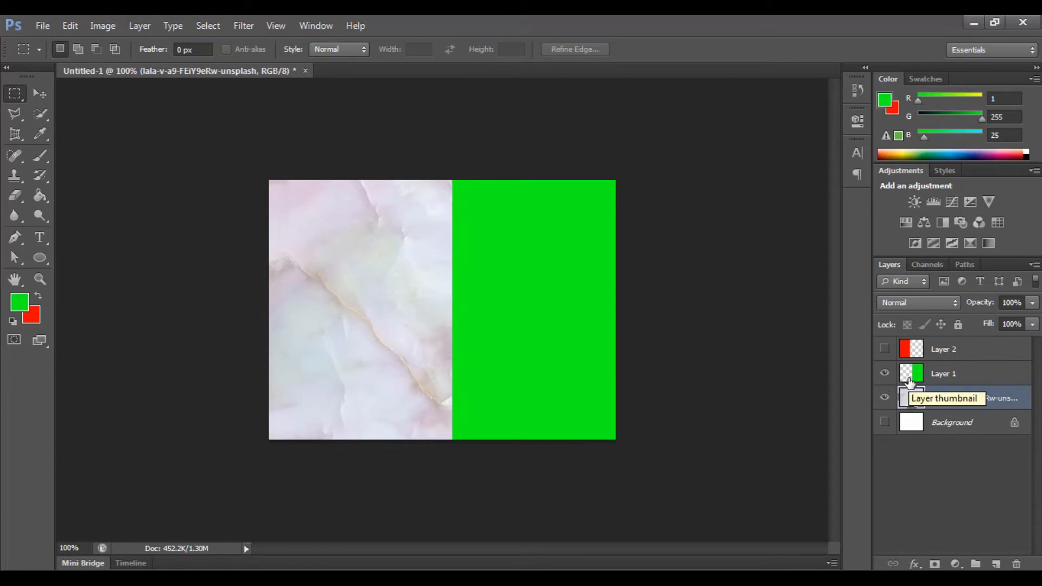
left_click(884, 399)
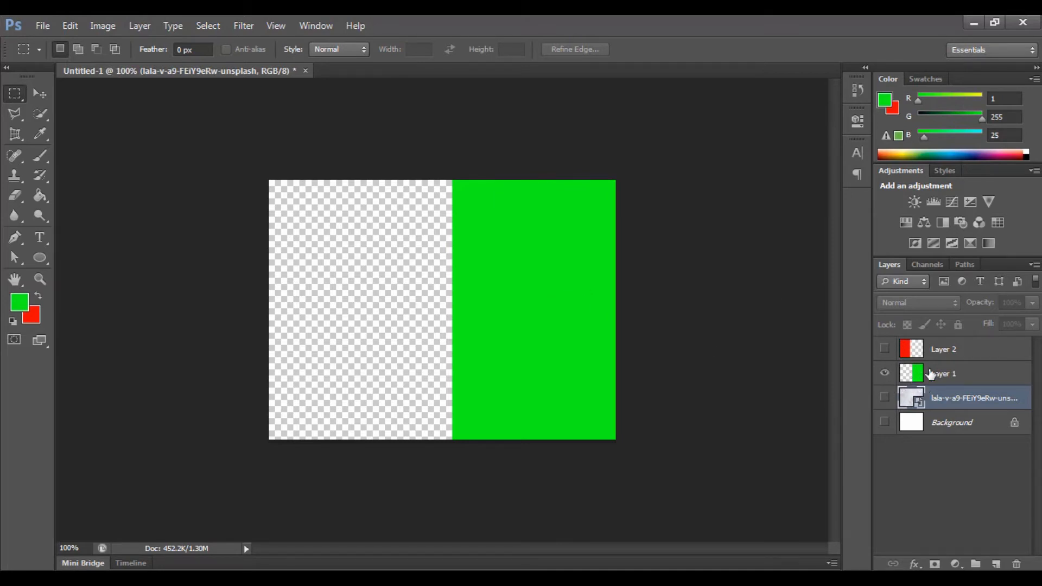
- Lock Layer 1's transparent pixels and paint a horizontal brush stroke in blue #0131ff from the transparent area across the green one
left_click(946, 375)
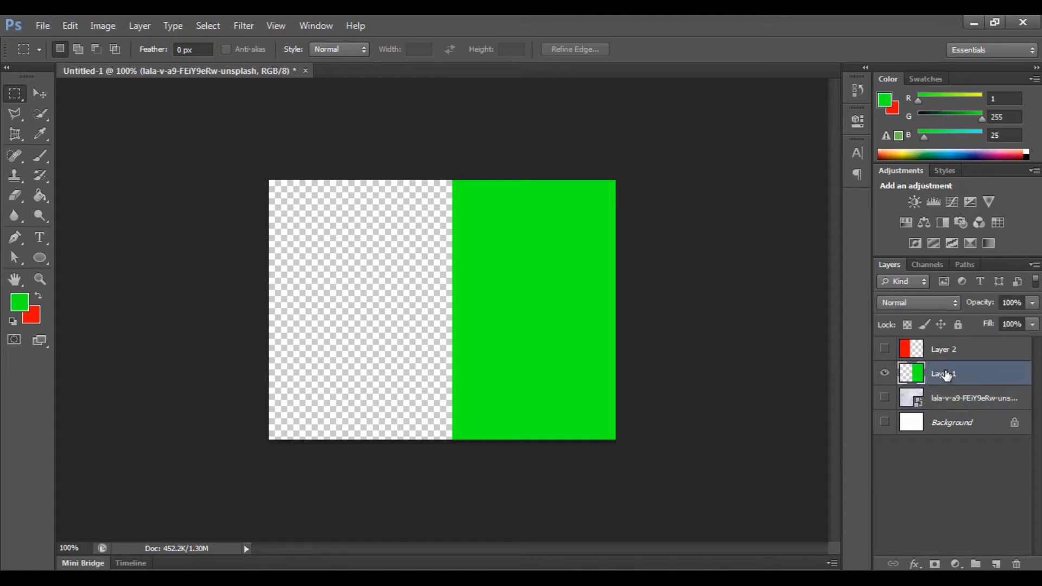
left_click(905, 325)
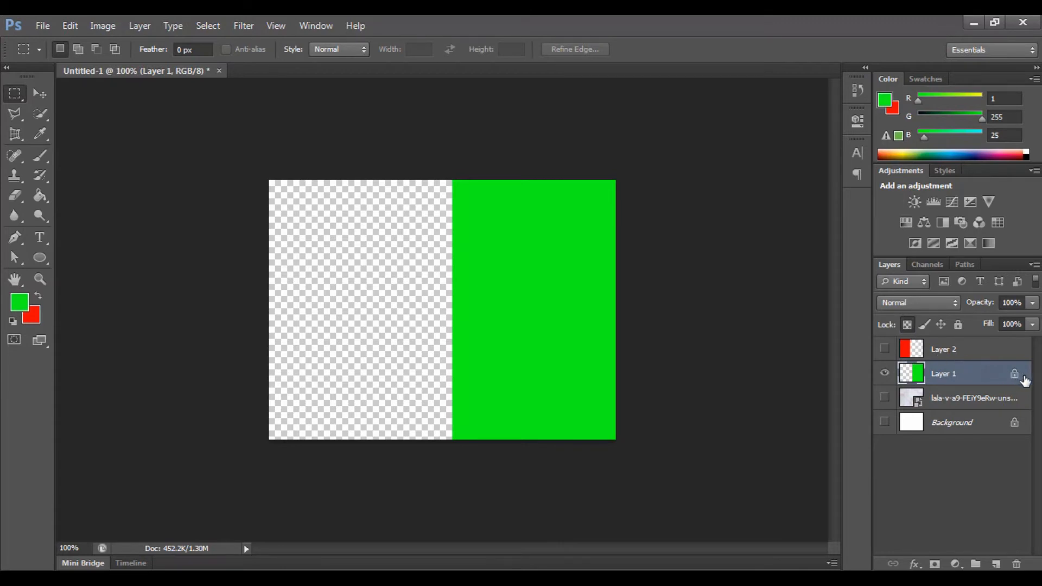
left_click(40, 156)
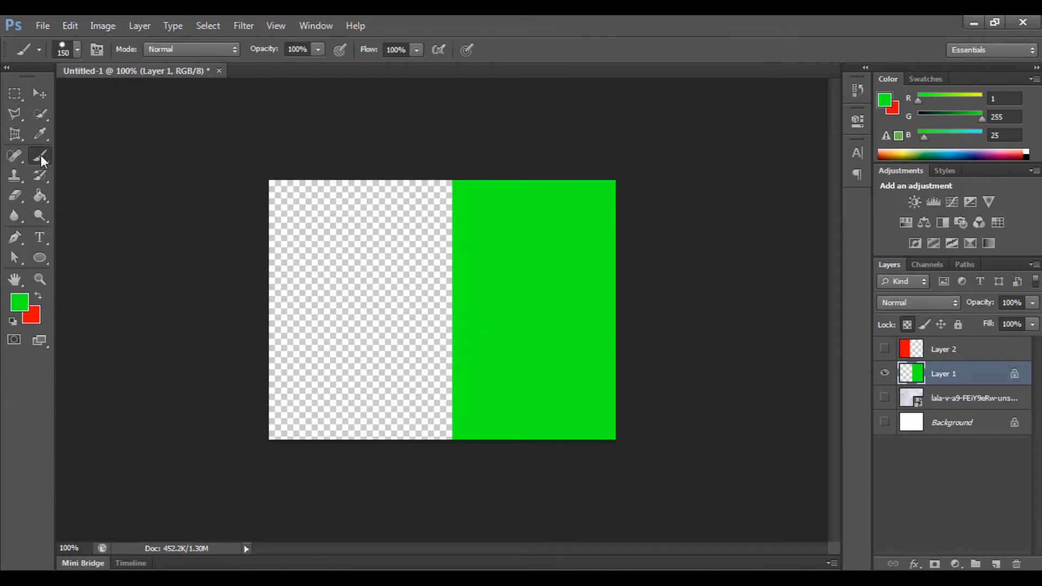
left_click(19, 302)
left_click(782, 227)
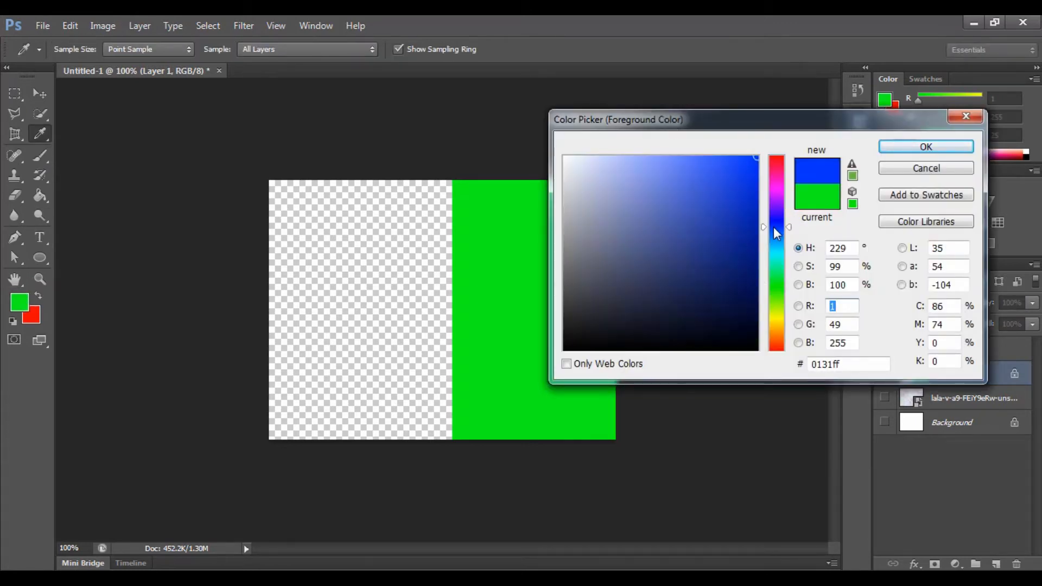
left_click(917, 147)
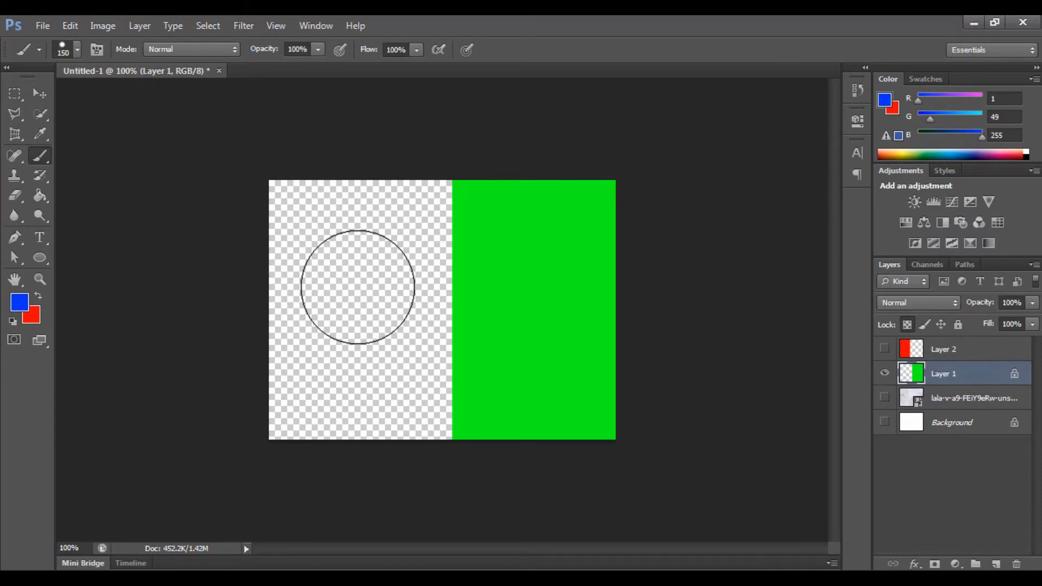
left_click_drag(428, 295, 679, 298)
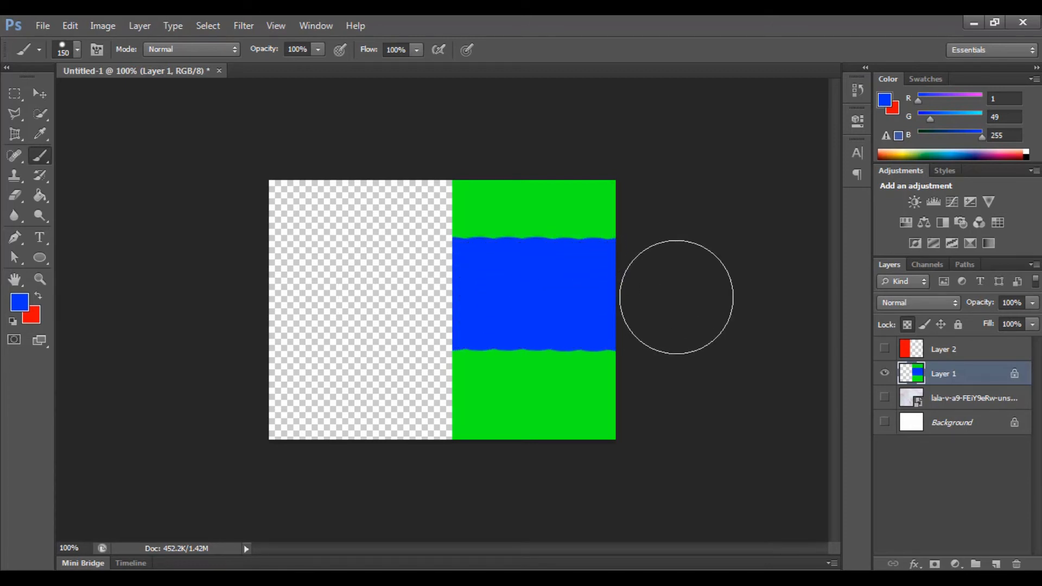
- Undo the blue stroke on Layer 1 and set the brush to a 90 px soft round tip with 0% hardness
key("ctrl+z")
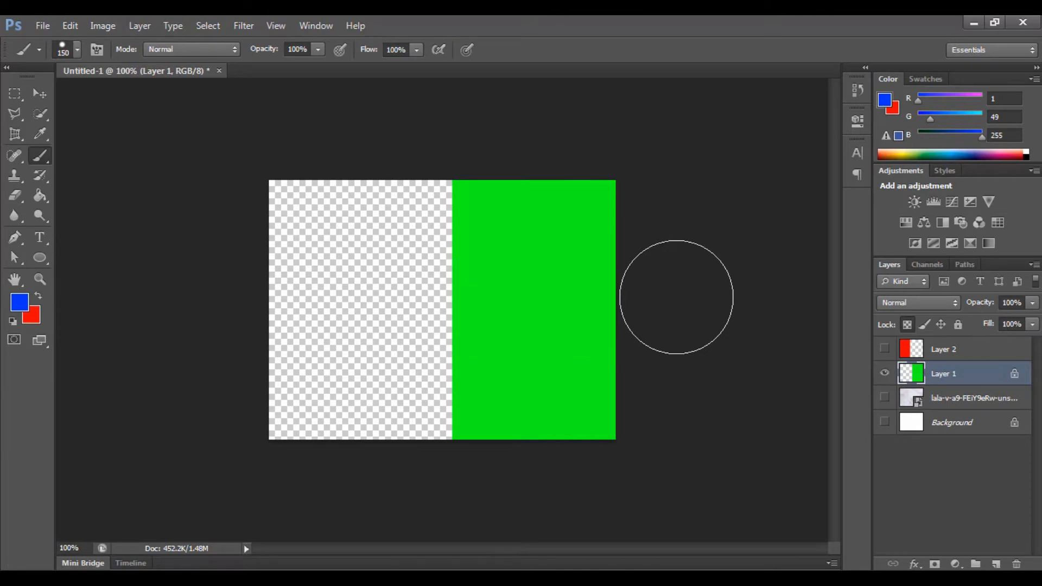
left_click(76, 52)
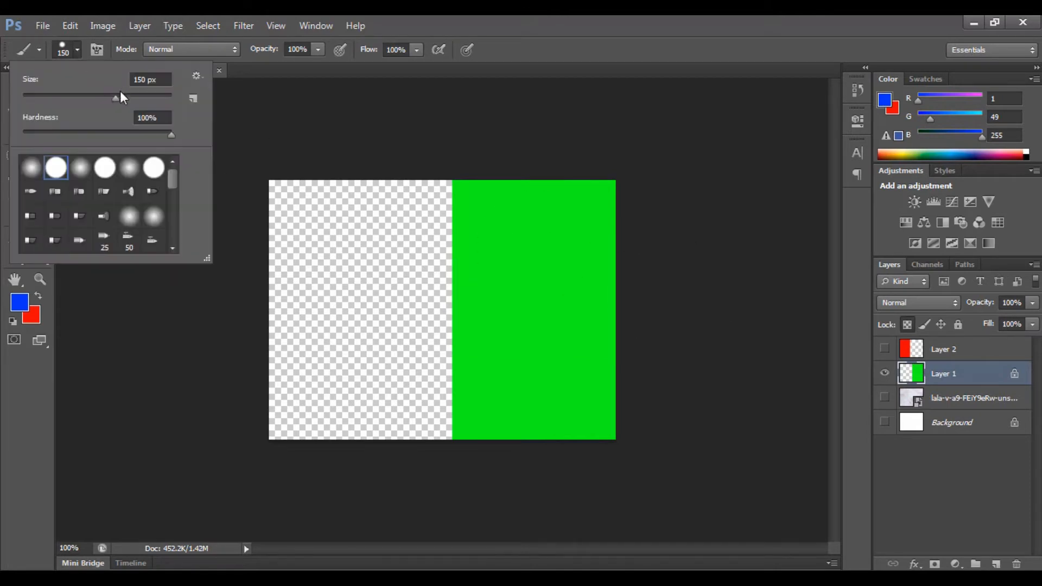
left_click(80, 167)
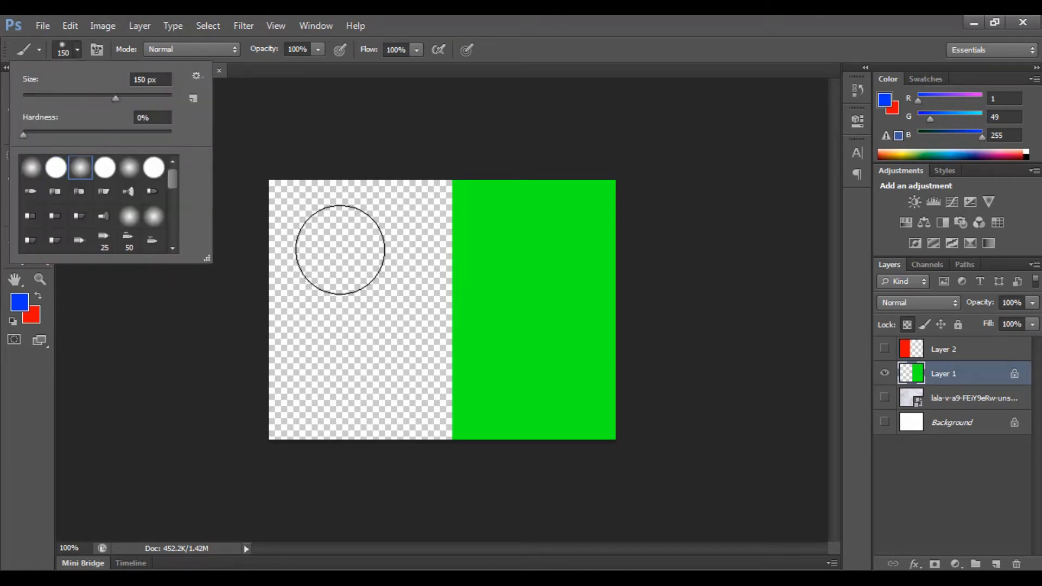
left_click(340, 249)
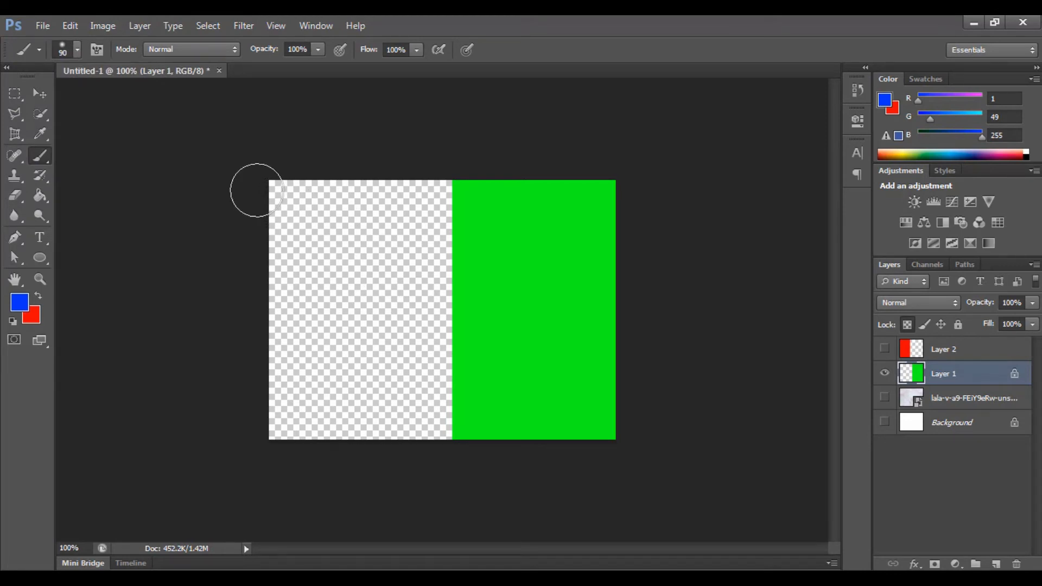
- Paint two crossing diagonal blue strokes over Layer 1's green area and move the layer's content to the canvas's left edge
left_click_drag(366, 226, 633, 302)
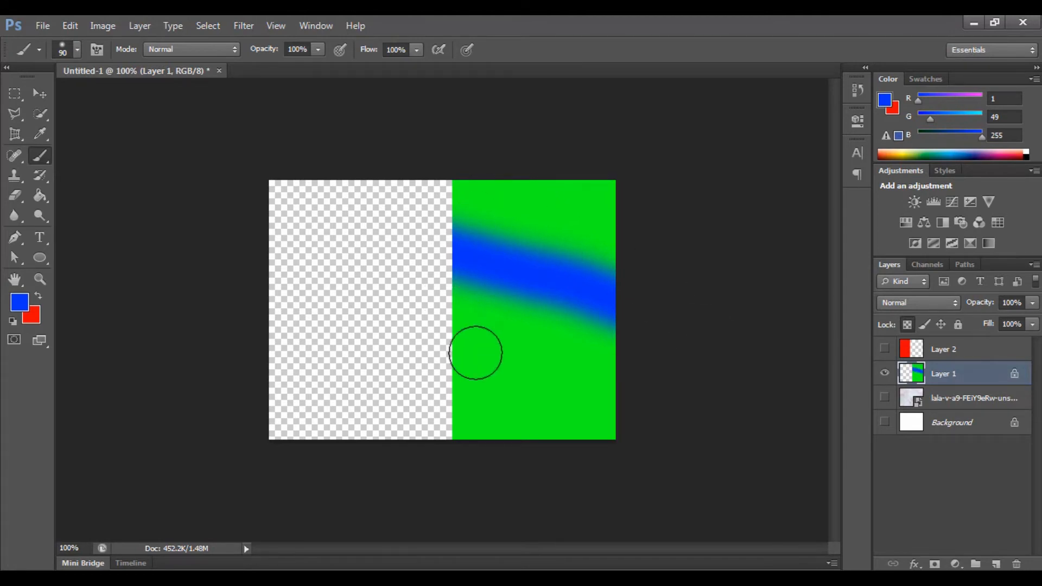
mouse_move(703, 168)
left_mouse_down()
mouse_move(432, 397)
mouse_move(333, 453)
left_mouse_up()
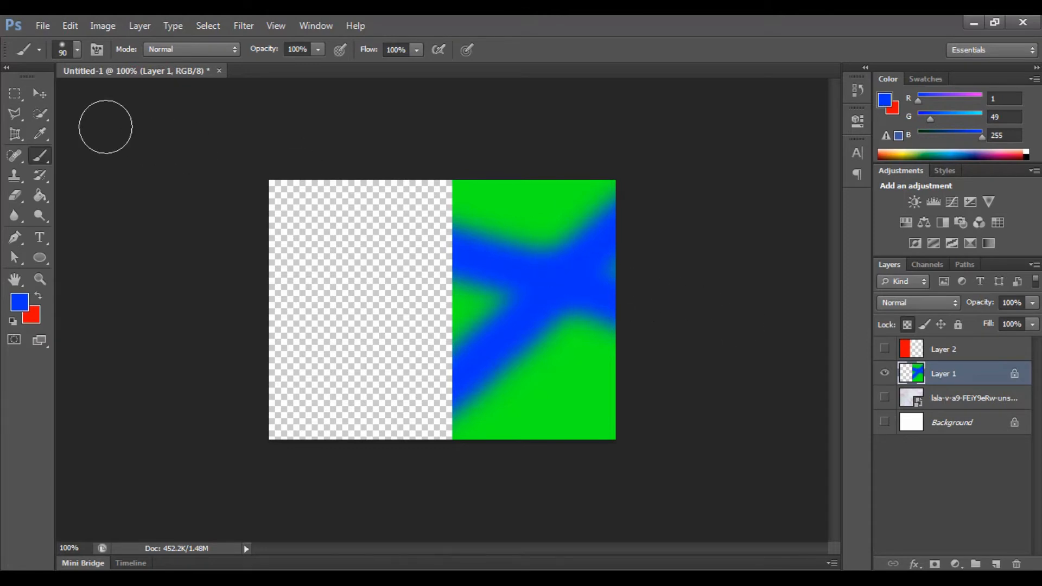
left_click(40, 94)
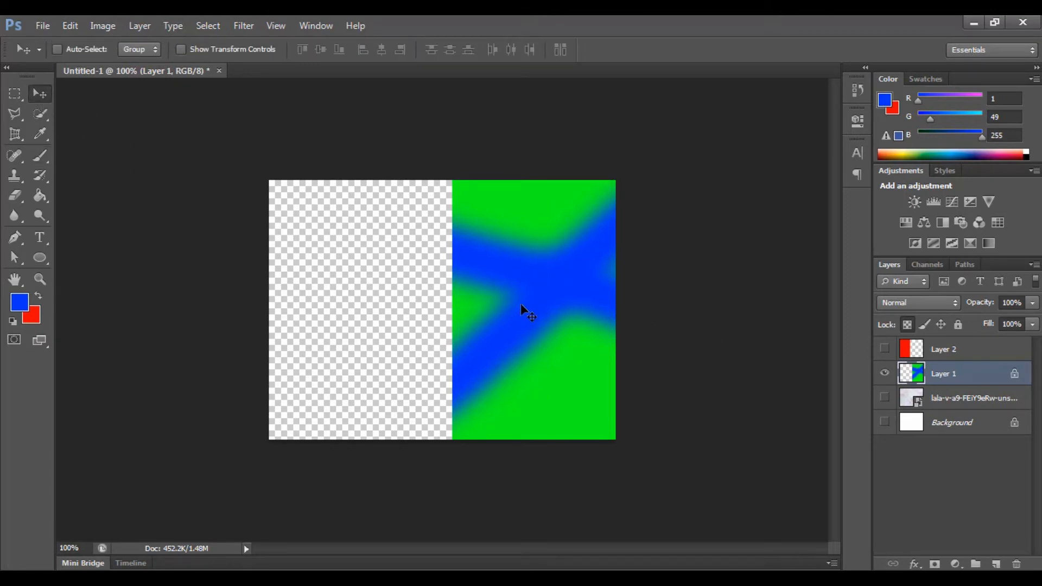
left_click_drag(521, 306, 337, 301)
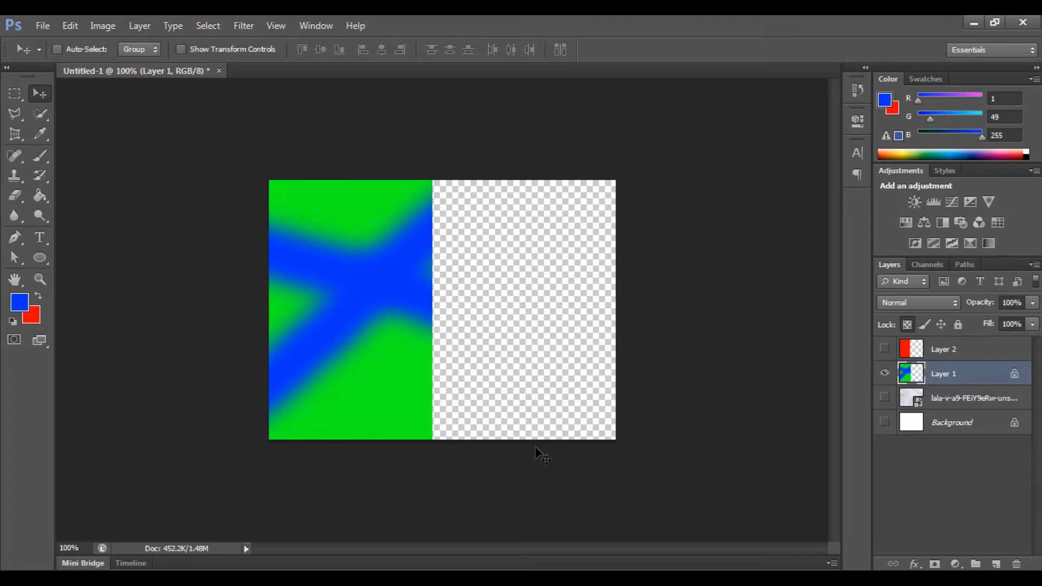
- Paint a vertical blue stroke down the relocated green area with the Brush and undo it
left_click(39, 156)
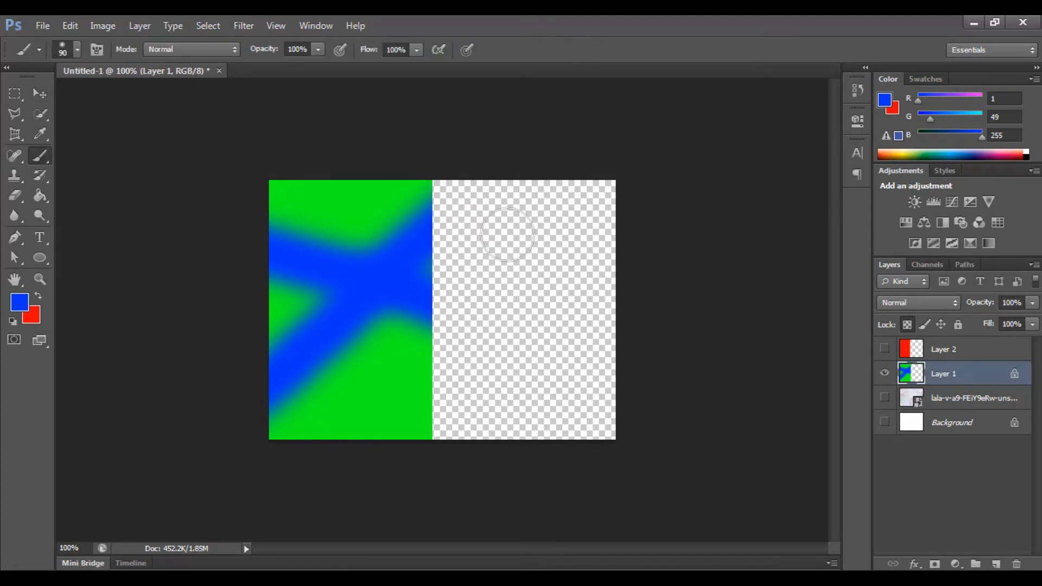
mouse_move(424, 163)
left_mouse_down()
mouse_move(367, 431)
mouse_move(381, 538)
left_mouse_up()
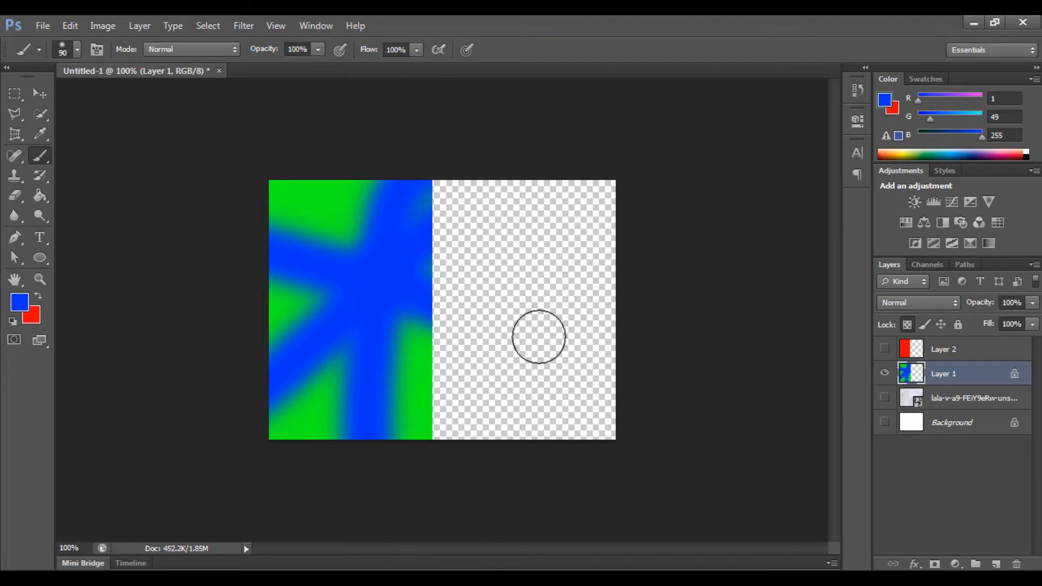
key("ctrl+z")
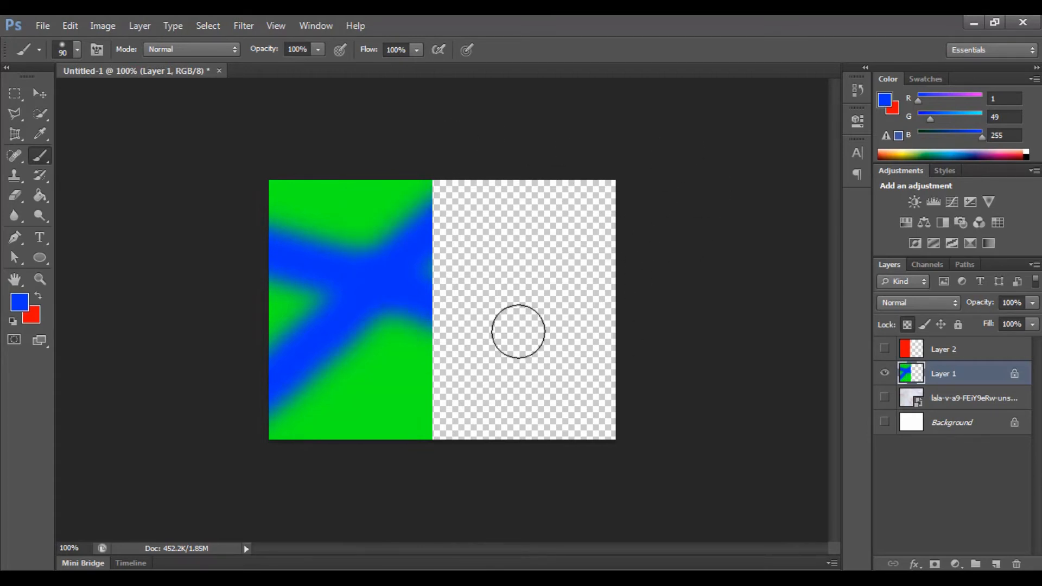
- Undo the move of Layer 1 and both diagonal blue strokes
key("ctrl+z")
key("ctrl+alt+z")
key("ctrl+alt+z")
key("ctrl+alt+z")
key("ctrl+alt+z")
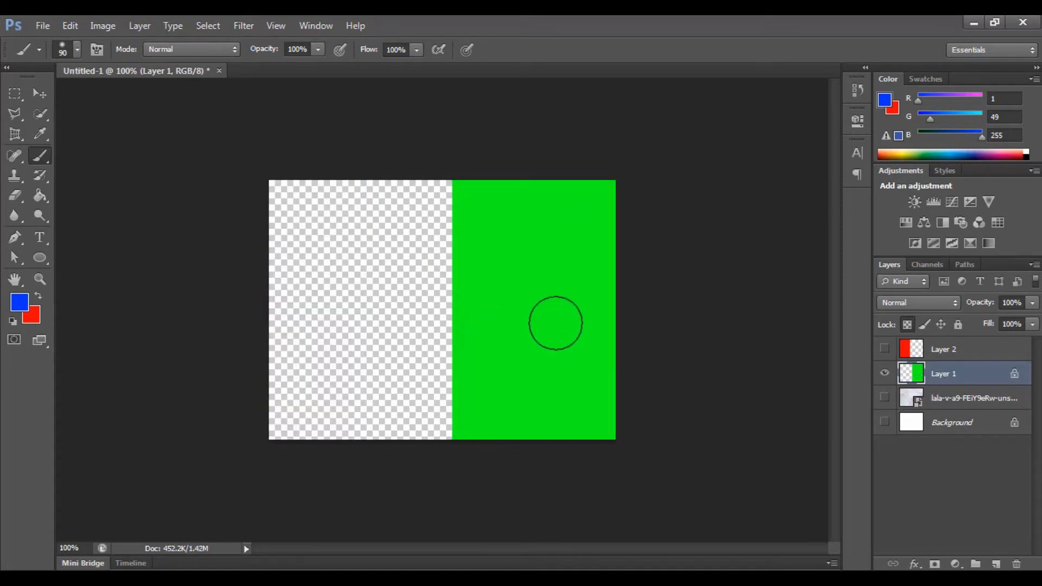
- Lock Layer 1's image pixels instead of its transparent pixels and try to paint on the layer with the Brush
key("m")
left_click(923, 325)
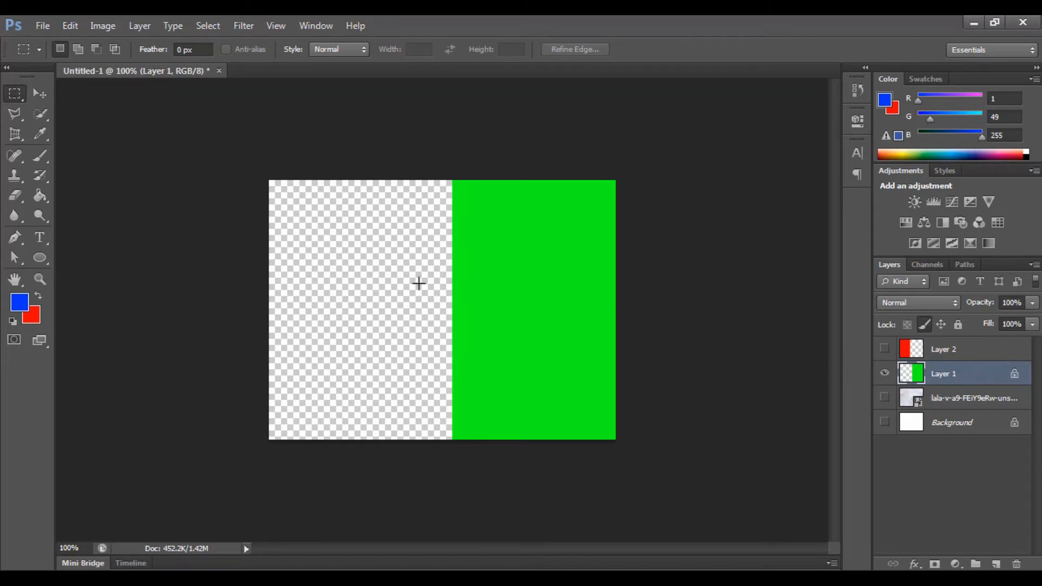
left_click(34, 155)
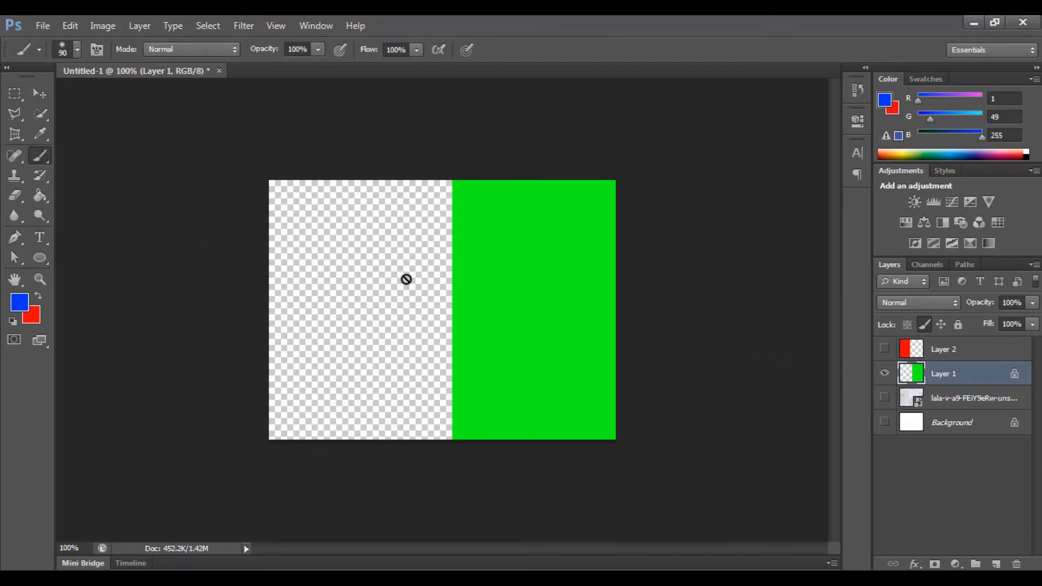
left_click(478, 280)
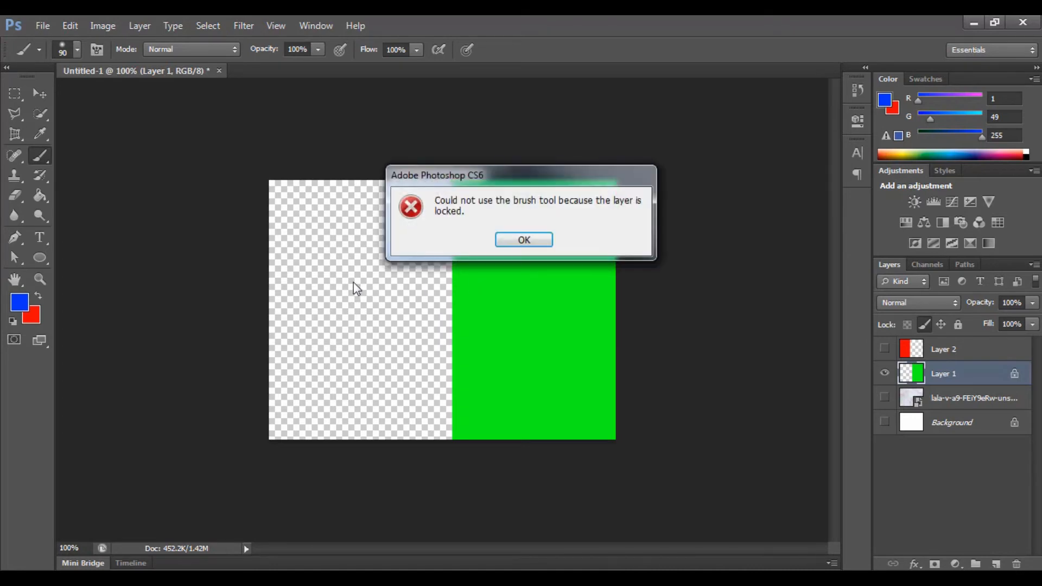
left_click(539, 238)
left_click(442, 255)
left_click(523, 241)
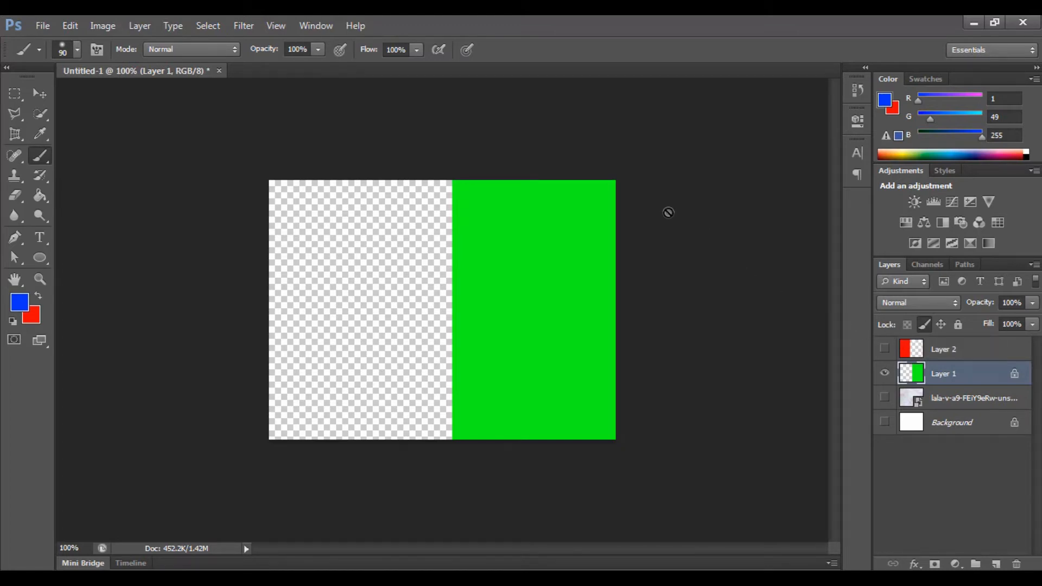
left_click(325, 313)
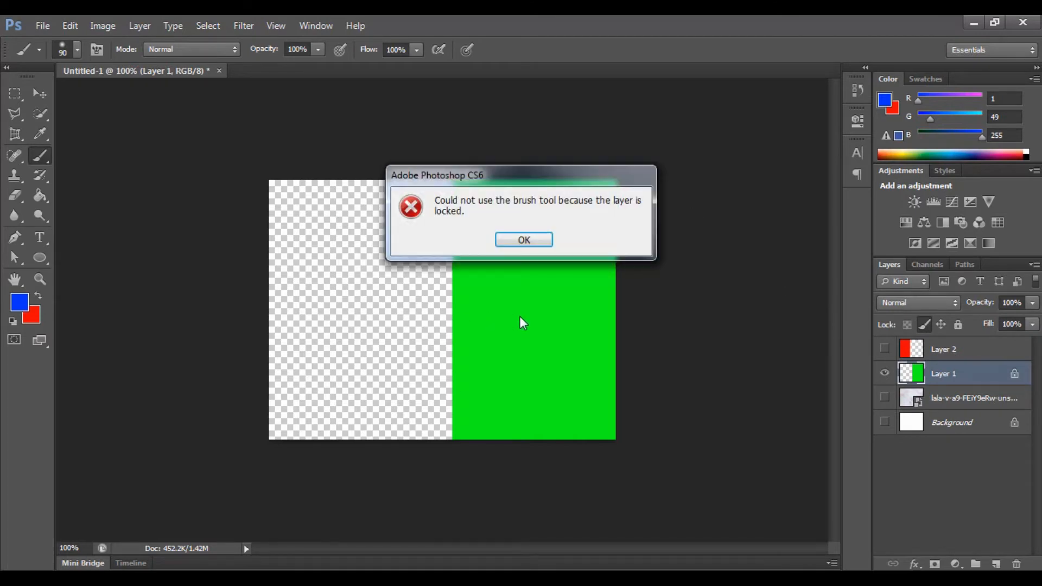
left_click(505, 242)
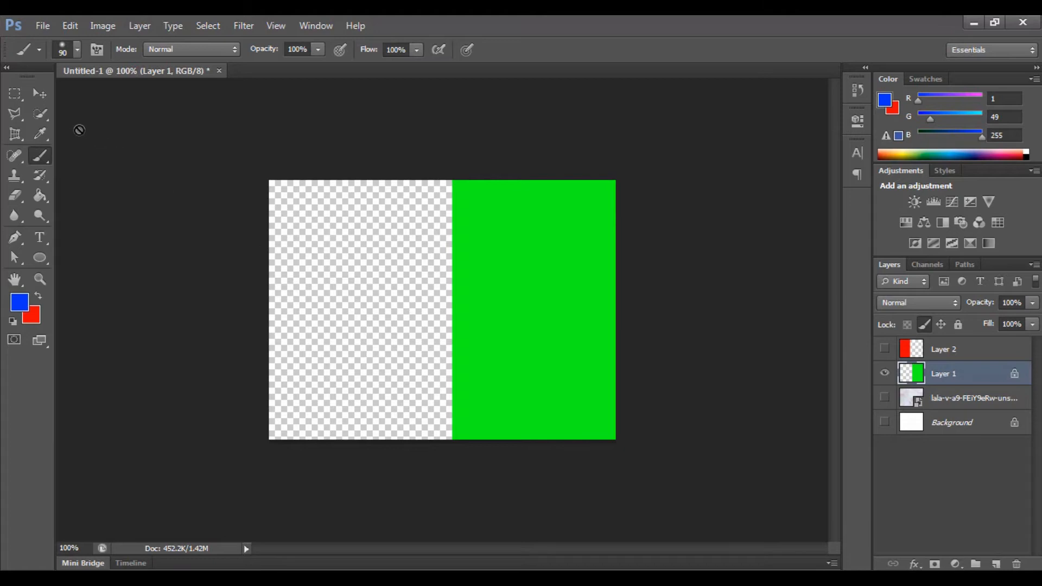
- Move Layer 1's green area left across the canvas and back to the right edge while its image pixels are locked
left_click(43, 97)
left_click_drag(567, 303, 421, 308)
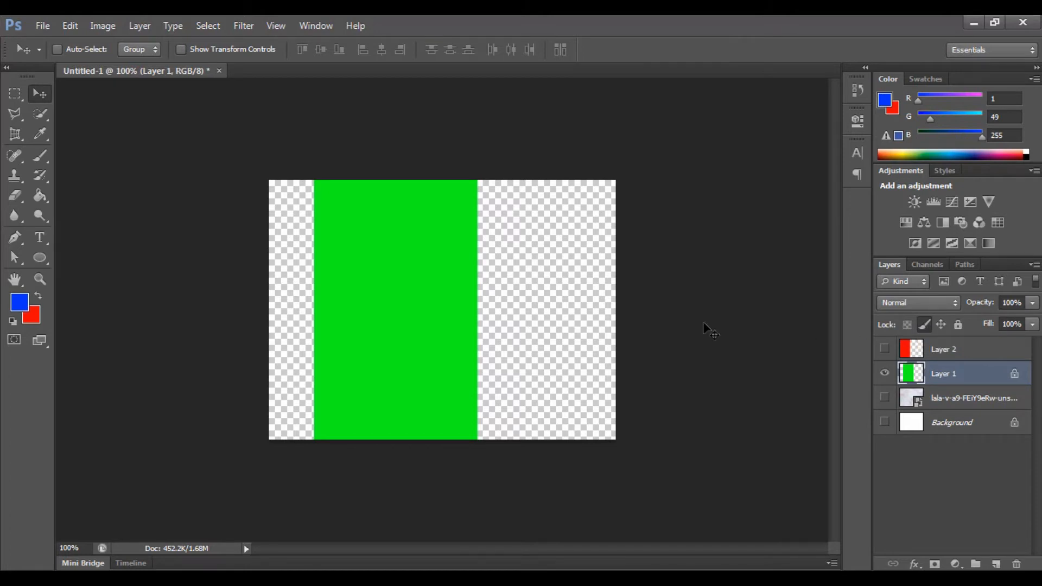
left_click_drag(459, 309, 585, 308)
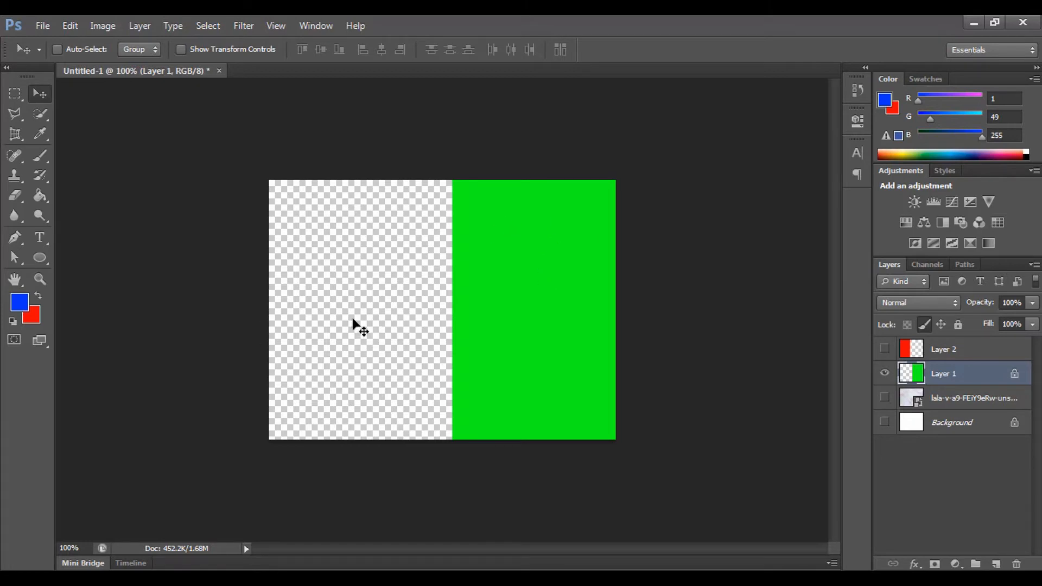
- Replace Layer 1's image pixel lock with the transparent pixel lock and move the green area close to the canvas's center
left_click(942, 324)
left_click_drag(586, 356, 477, 353)
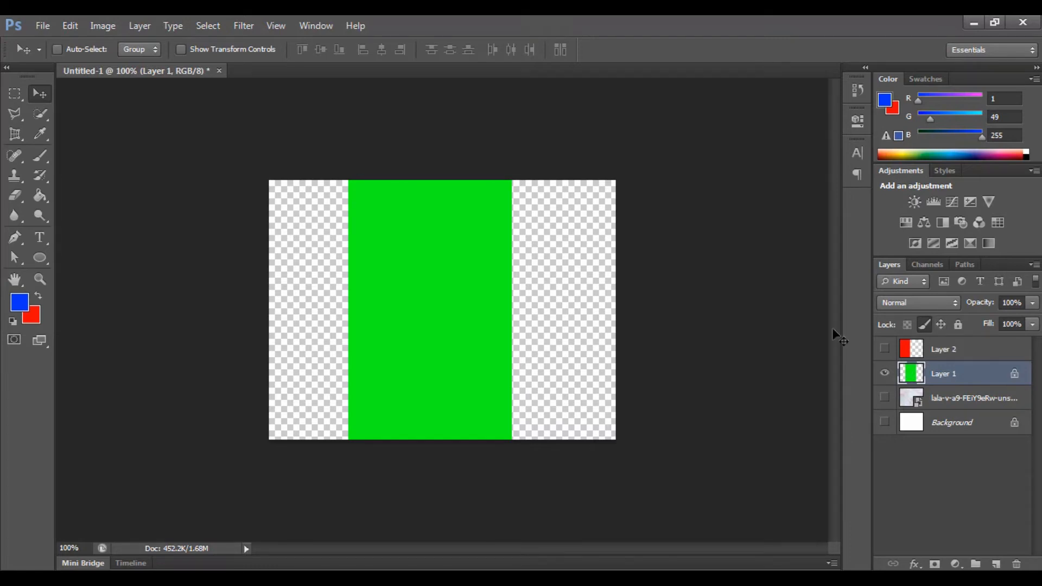
left_click(924, 324)
left_click_drag(463, 358, 569, 358)
left_click_drag(674, 361, 462, 353)
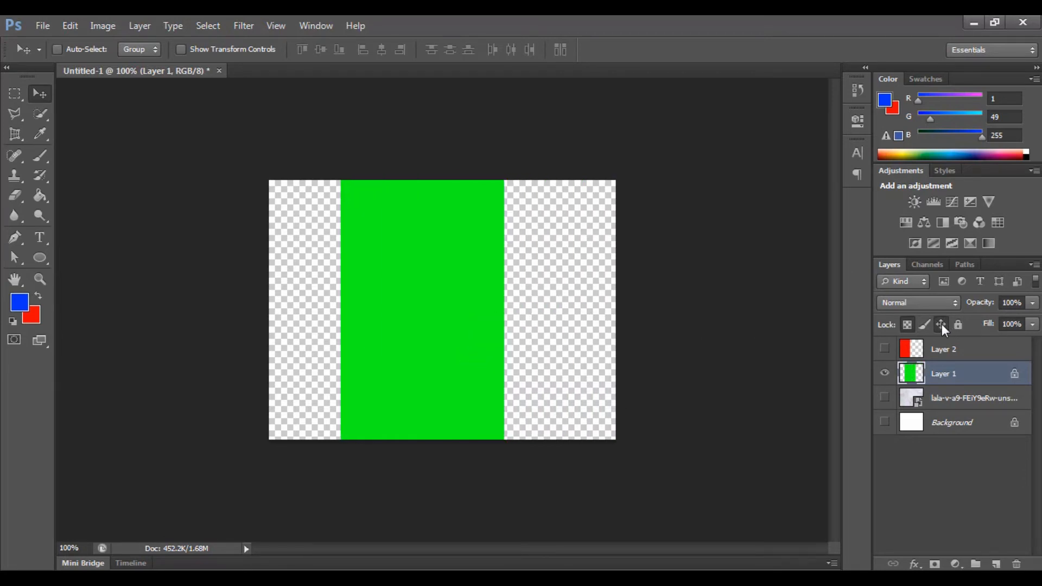
- Lock Layer 1's position, release its transparent pixel lock, and try to move the green area with the Move tool
left_click(941, 324)
left_click_drag(499, 311, 597, 305)
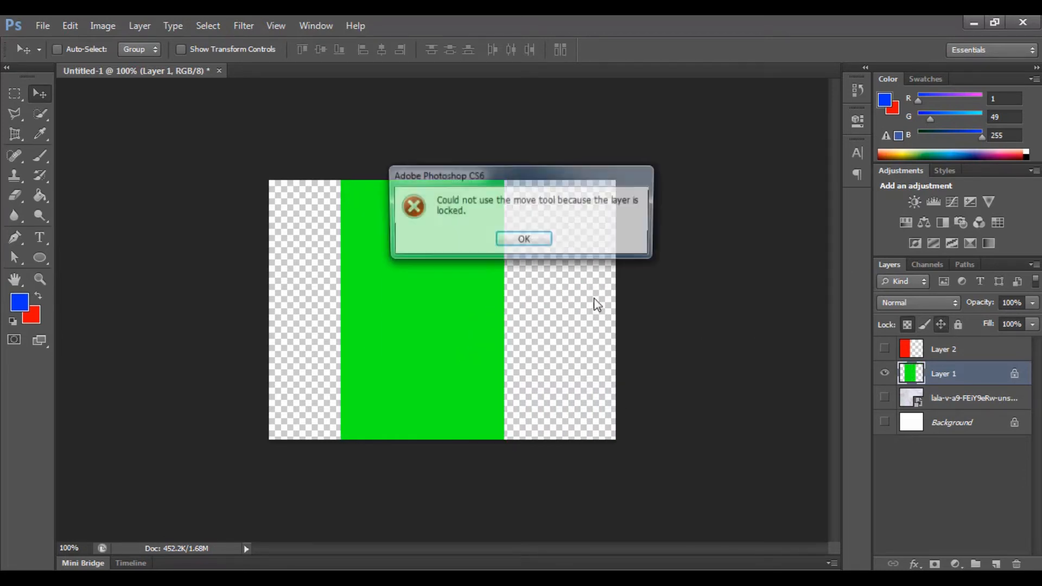
left_click(511, 237)
left_click_drag(468, 276, 202, 293)
left_click(530, 240)
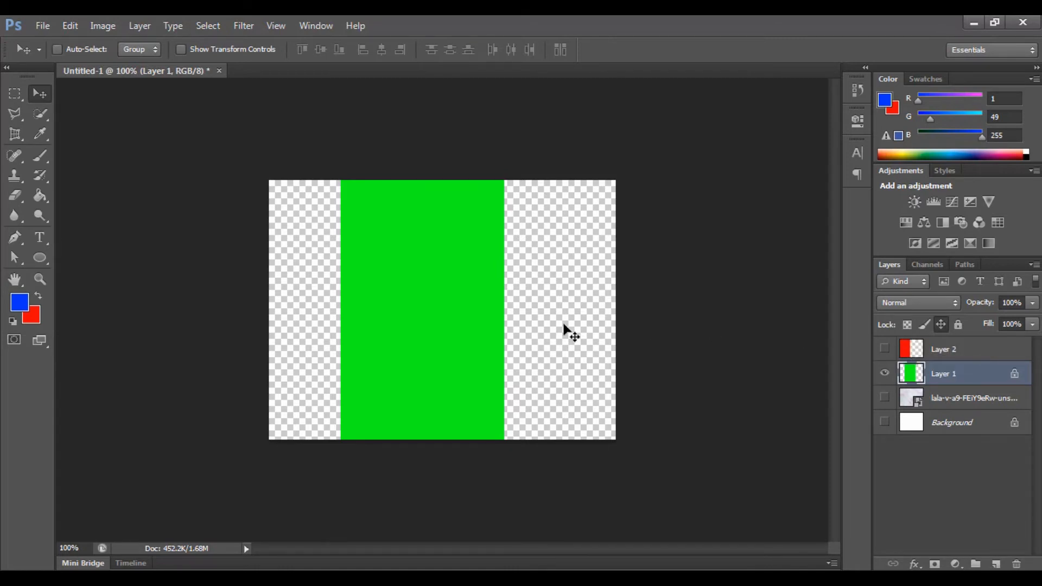
left_click_drag(528, 340, 533, 340)
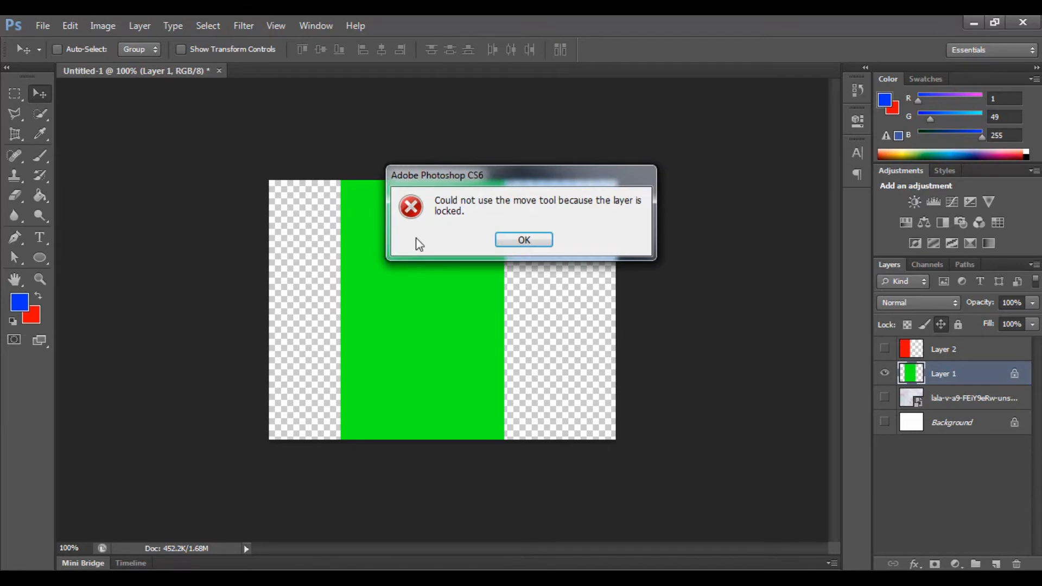
left_click(531, 240)
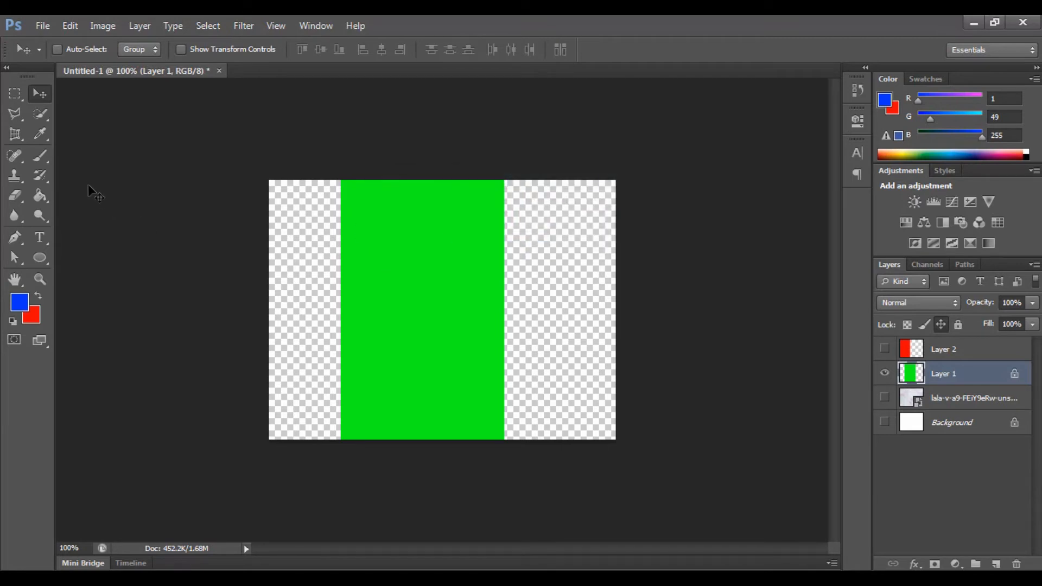
- Paint a diagonal blue stroke from the green area into the transparent area on its right, and try to move the layer
left_click(41, 157)
left_click_drag(375, 225, 585, 358)
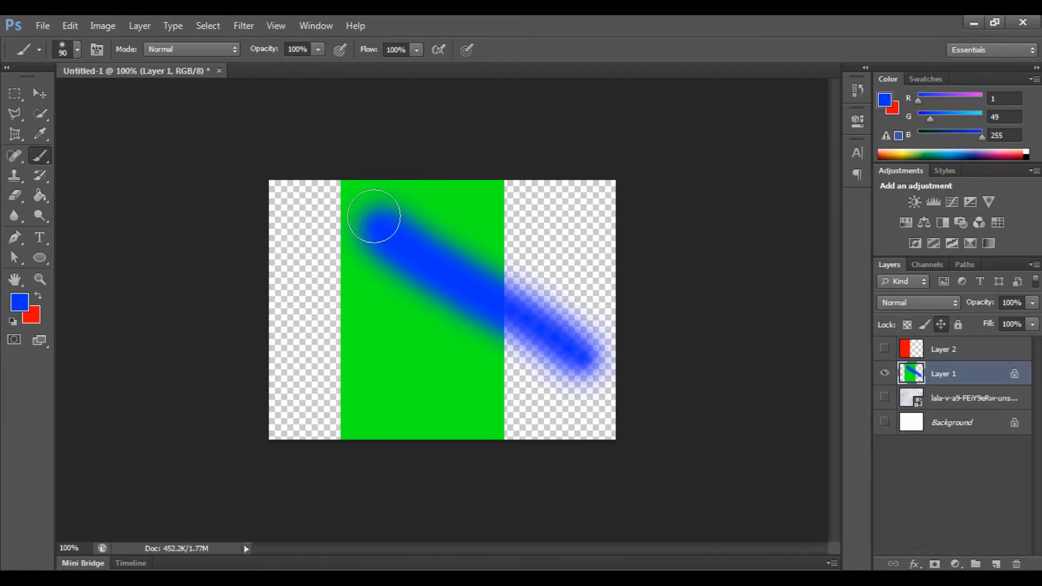
left_click(39, 95)
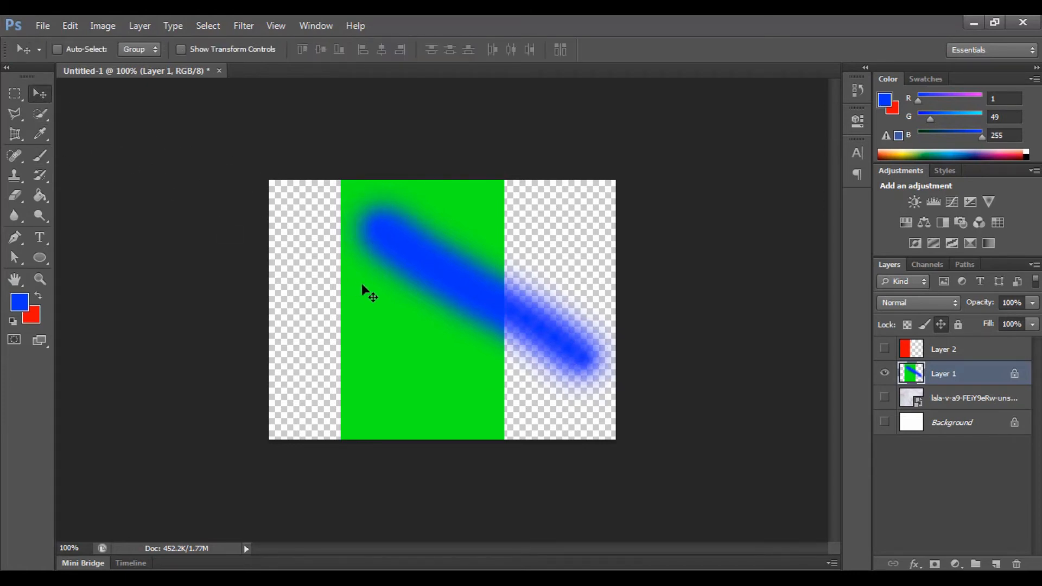
left_click(548, 310)
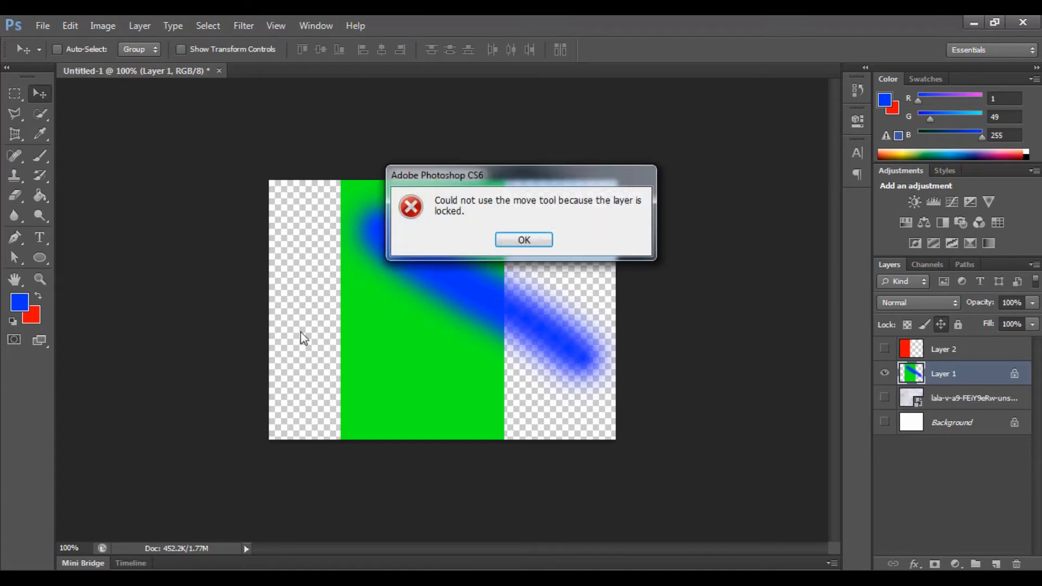
left_click(500, 242)
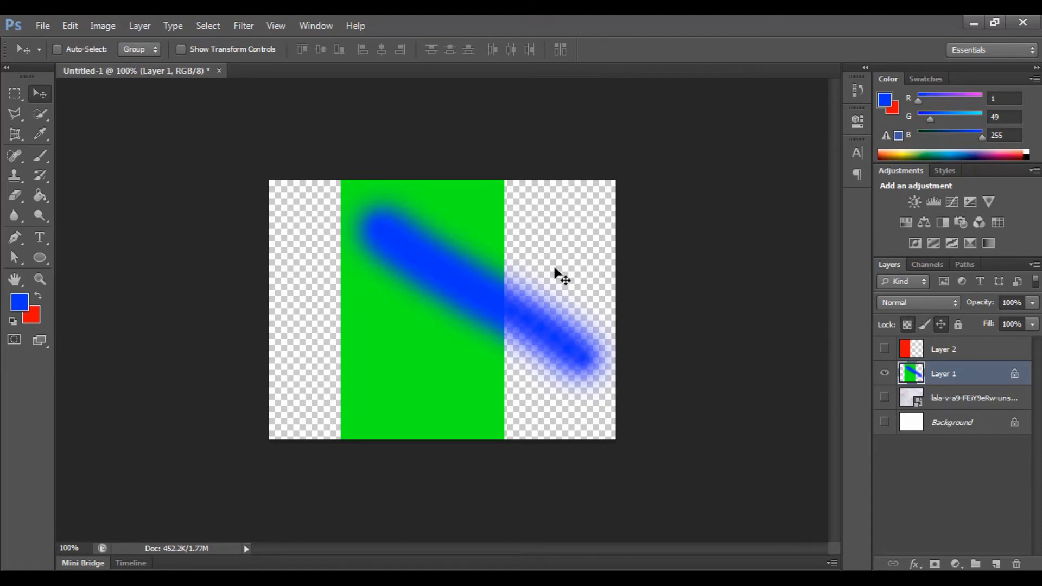
- With Layer 1's transparent pixels also locked, paint a blue stroke across the green area's upper part and toggle the layer's visibility
left_click(40, 155)
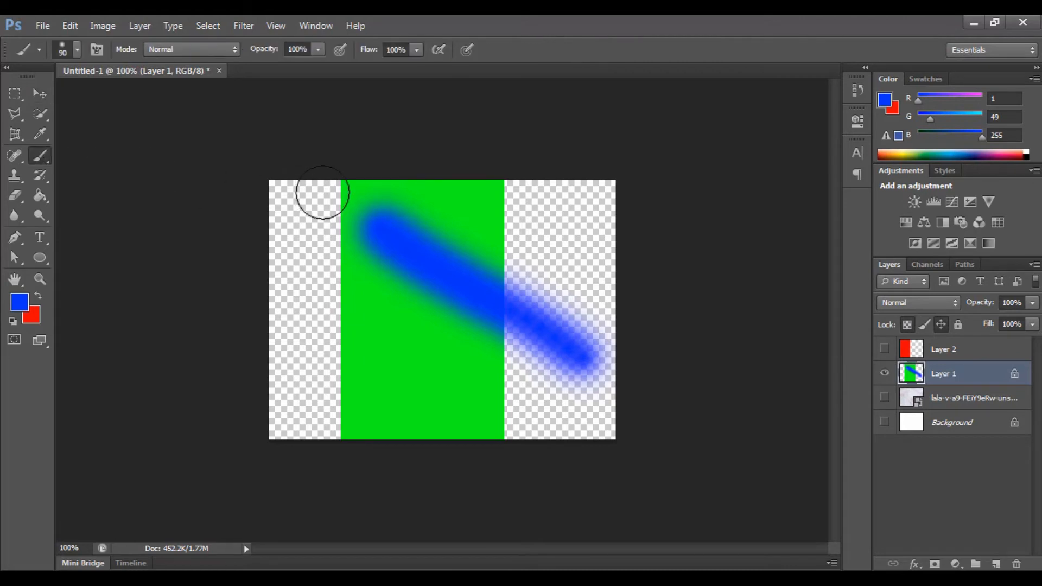
mouse_move(314, 198)
left_mouse_down()
mouse_move(461, 216)
mouse_move(502, 239)
left_mouse_up()
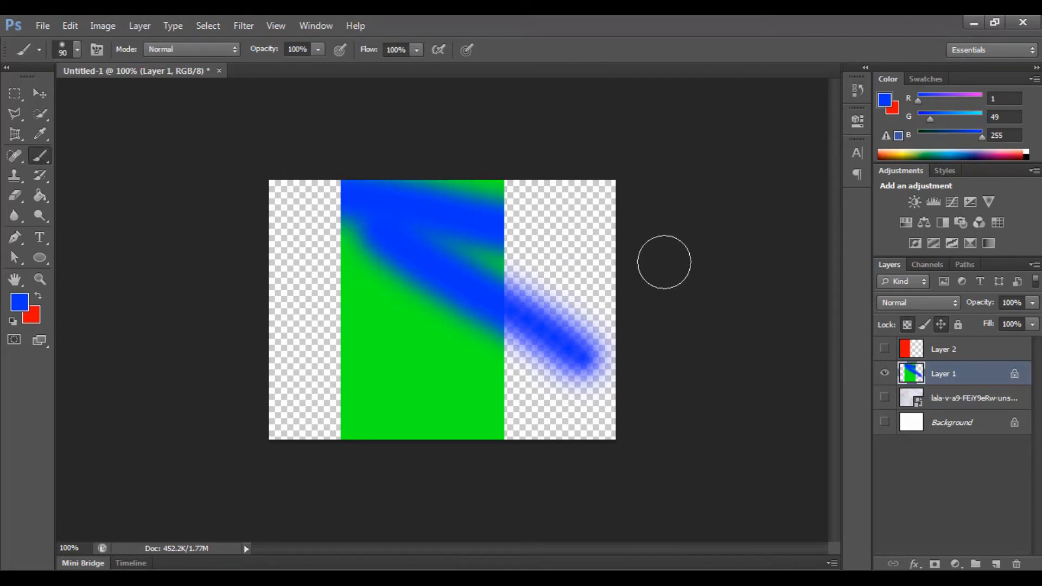
left_click(884, 374)
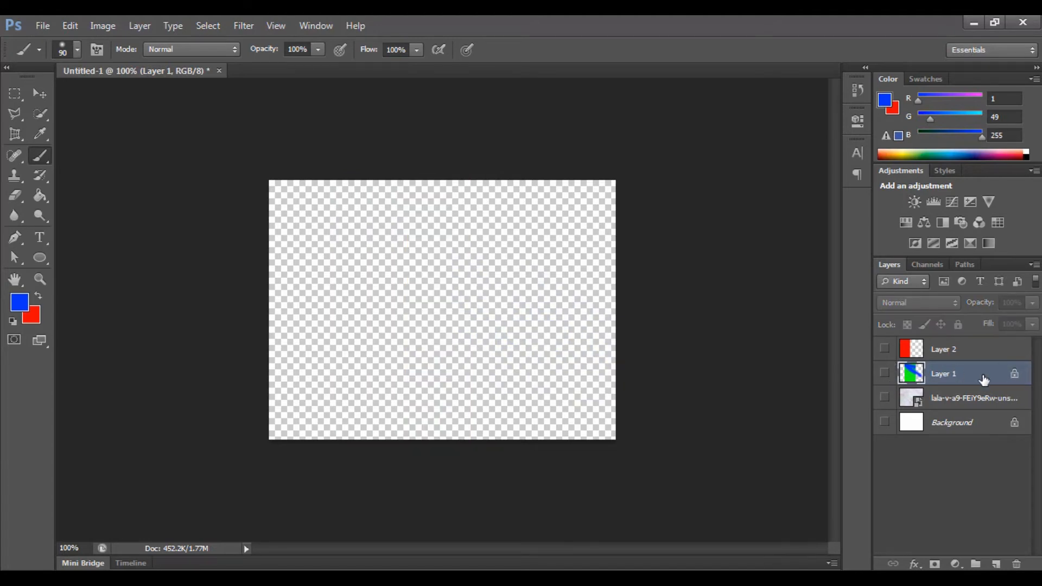
left_click(885, 374)
- Undo both blue brush strokes on Layer 1
key("ctrl+z")
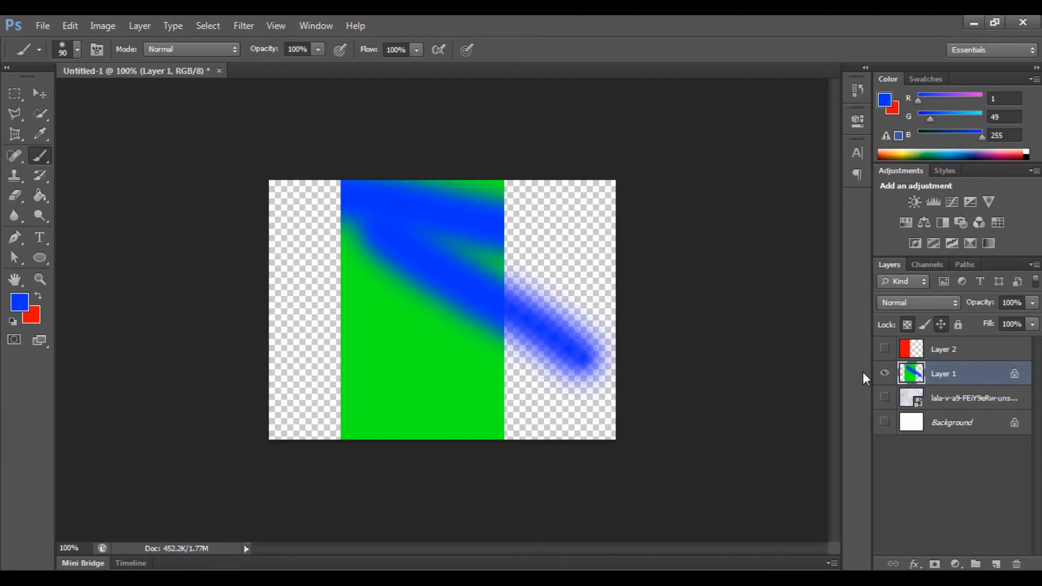
key("ctrl+z")
key("ctrl+z")
key("ctrl+alt+z")
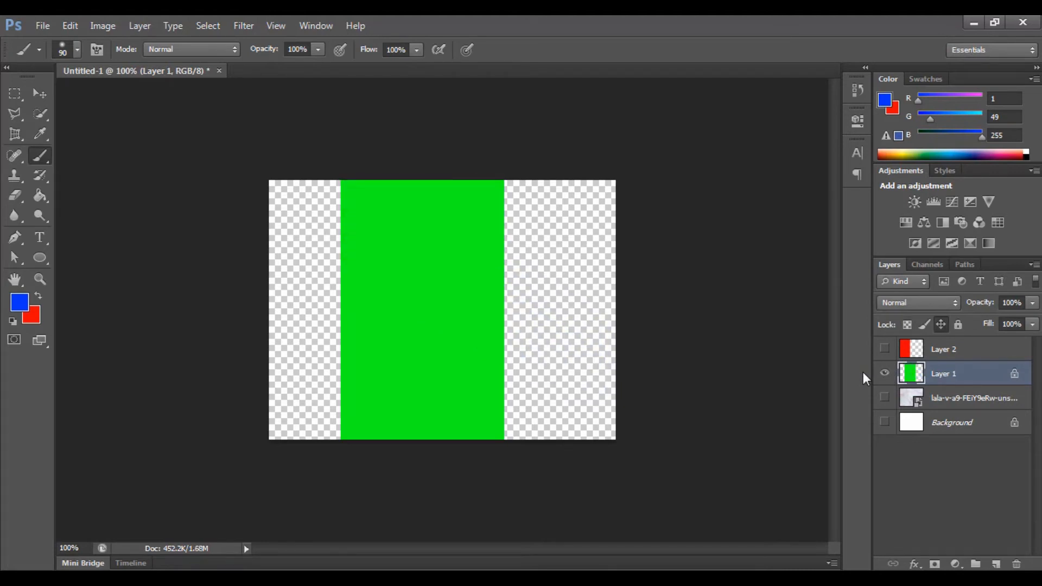
- Lock all attributes of Layer 1
left_click(957, 325)
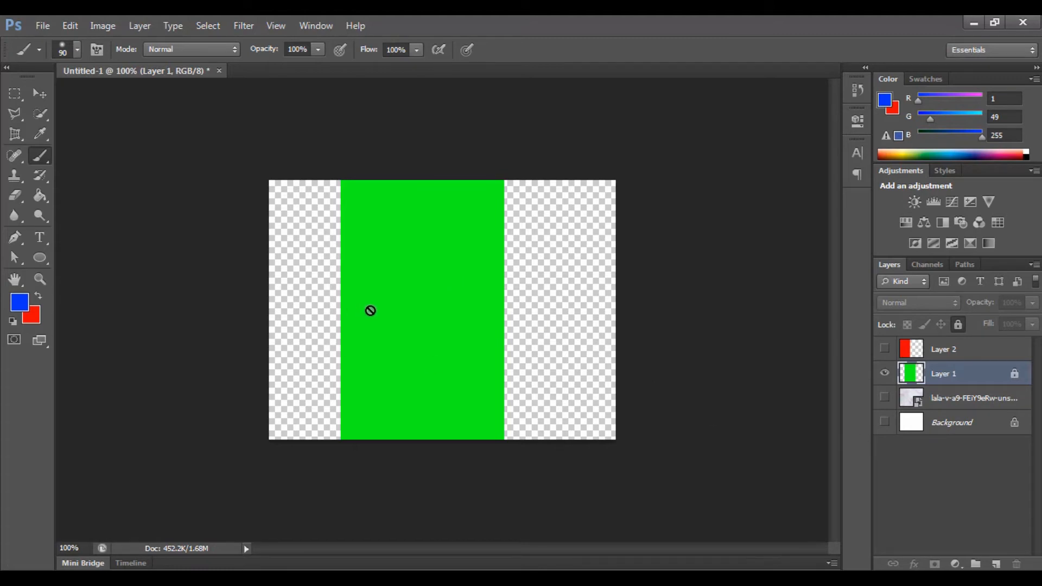
- Remove the full lock from Layer 1, the layer with the green stripe, and delete the layer
left_click(905, 429)
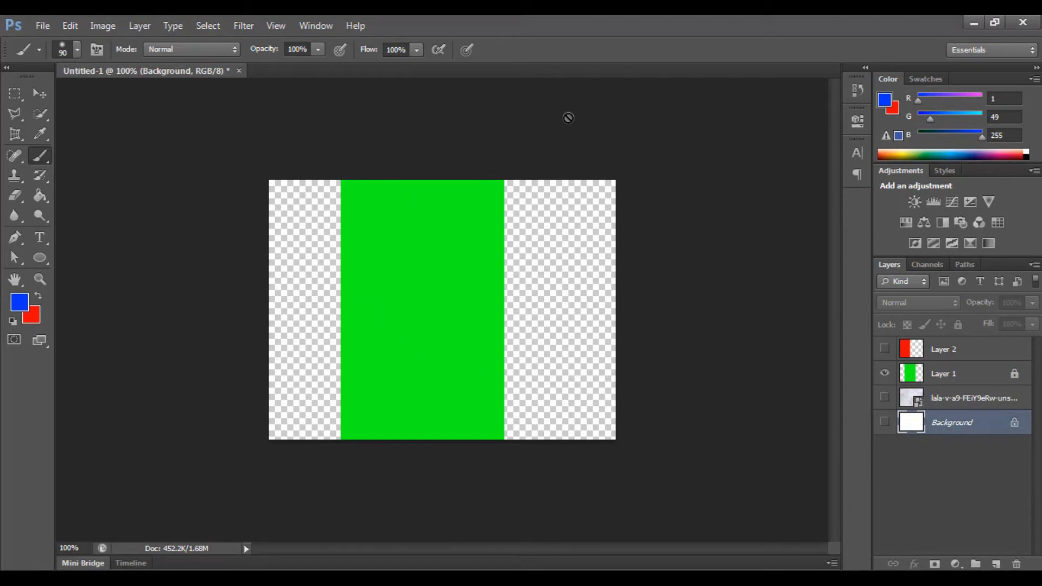
left_click(934, 373)
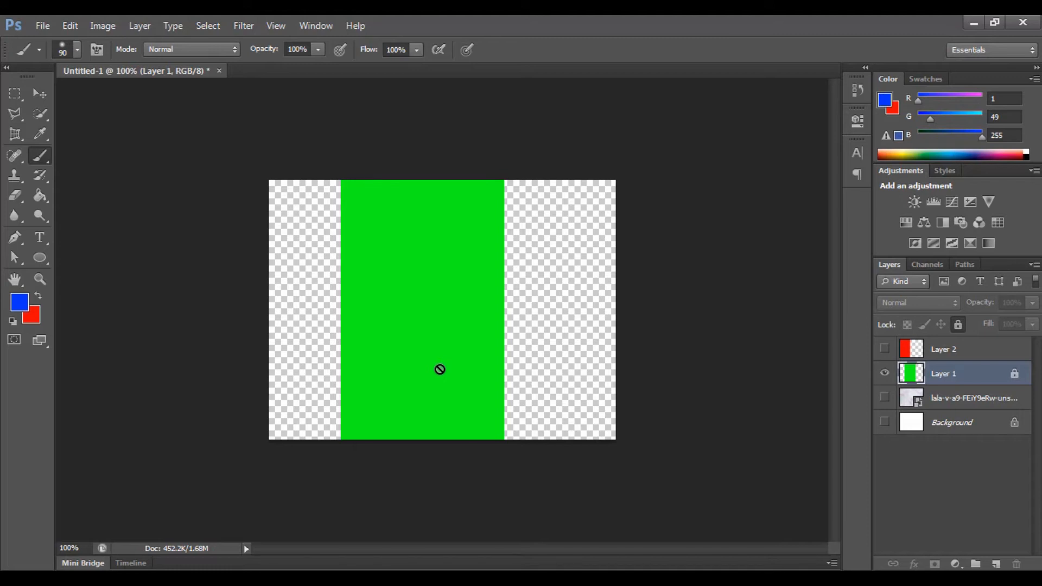
left_click_drag(961, 378, 990, 563)
left_click(958, 324)
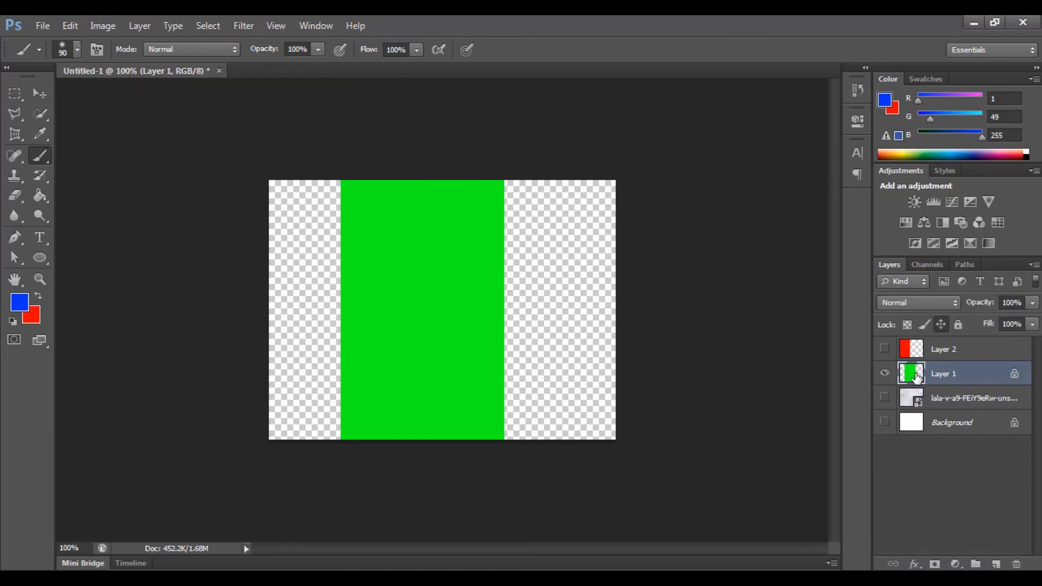
left_click_drag(917, 378, 1018, 566)
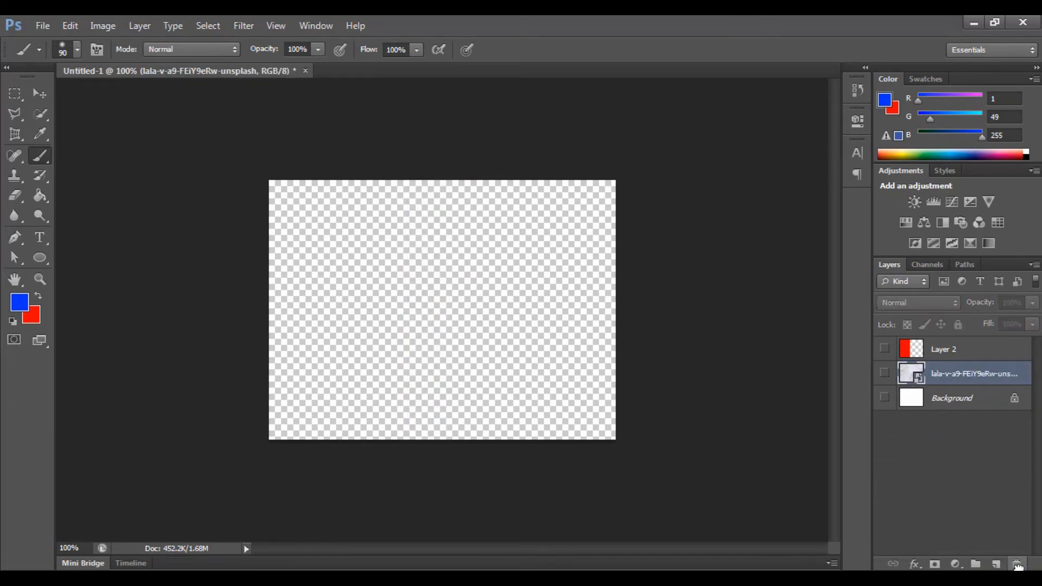
- Delete Layer 2 and make the marble image layer visible
left_click(952, 400)
left_click(944, 350)
left_click_drag(945, 353, 1017, 564)
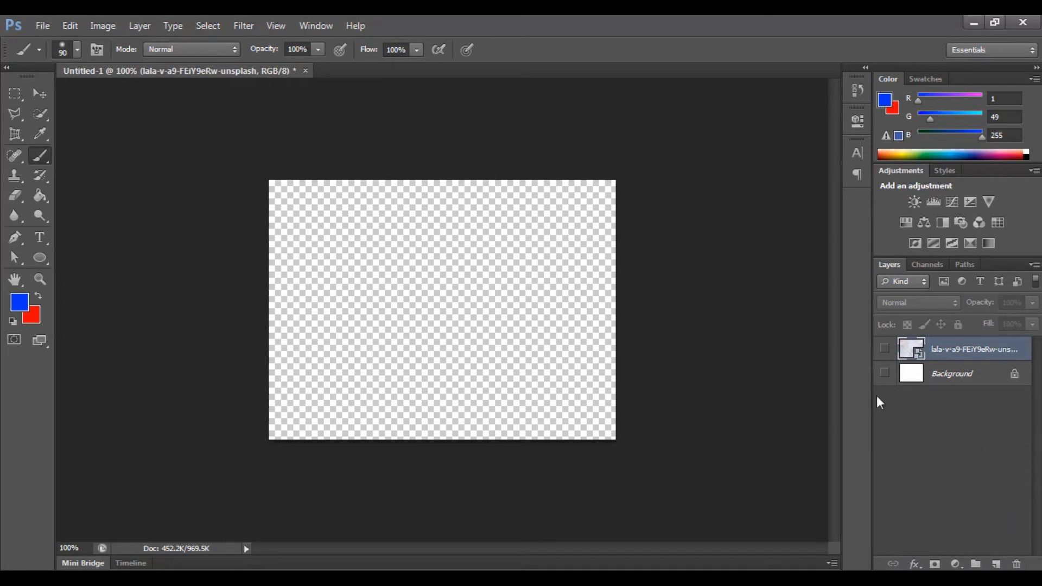
left_click(885, 350)
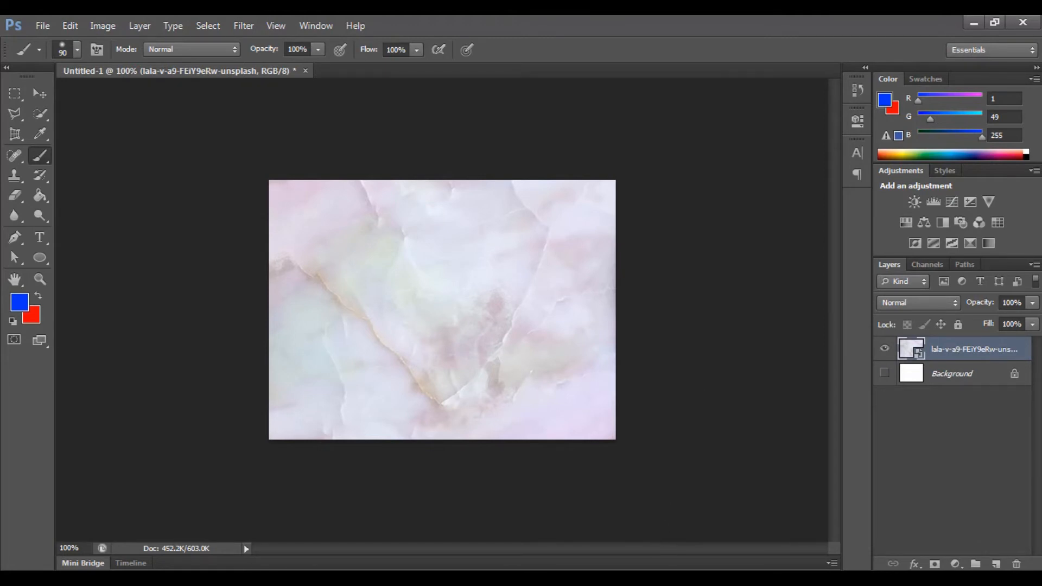
- Place the red apple on turquoise image from the Wallpapers folder into the open document
left_click(974, 23)
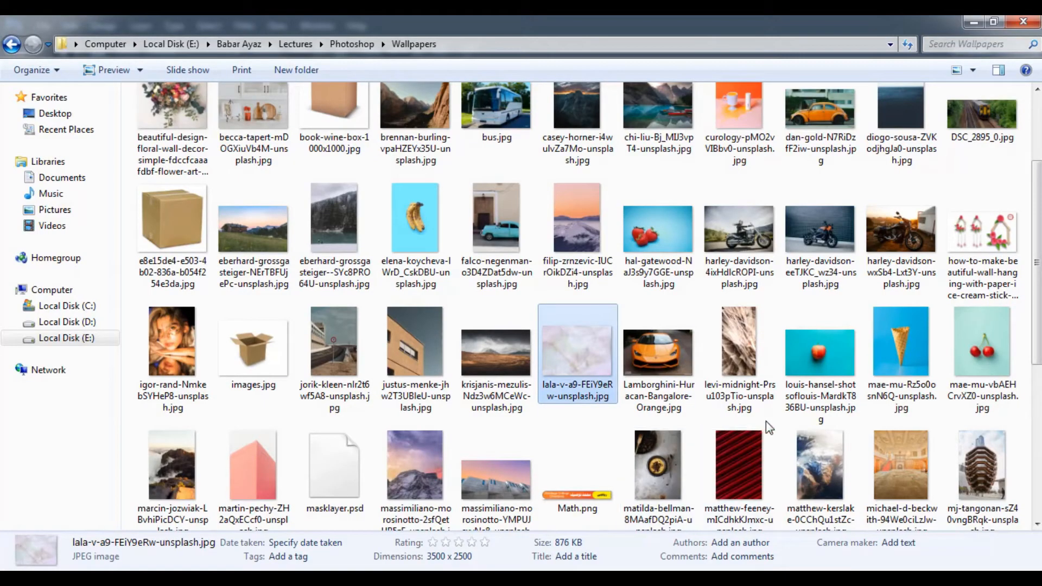
left_click_drag(820, 353, 418, 549)
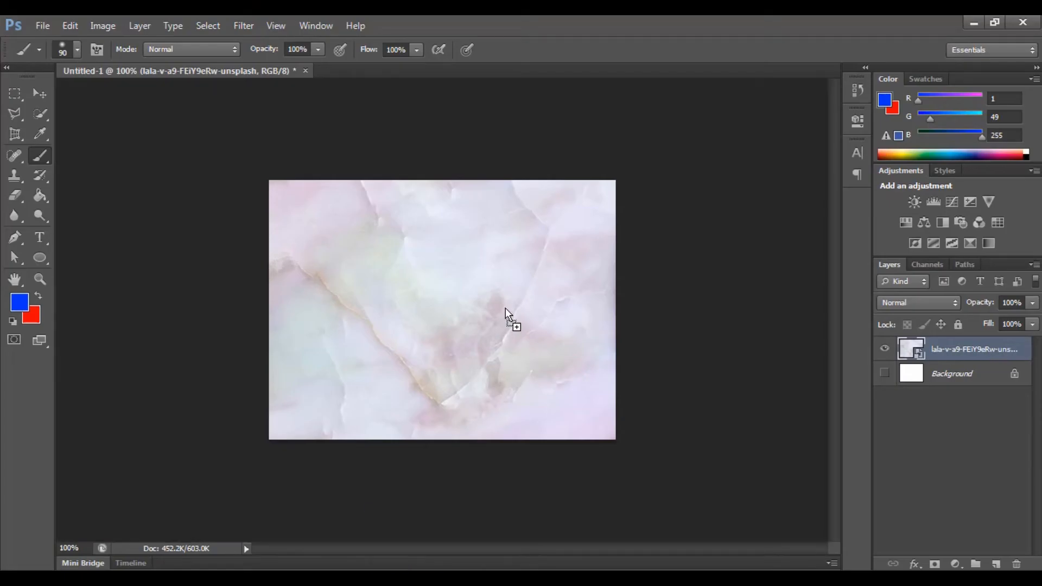
left_click_drag(506, 308, 506, 308)
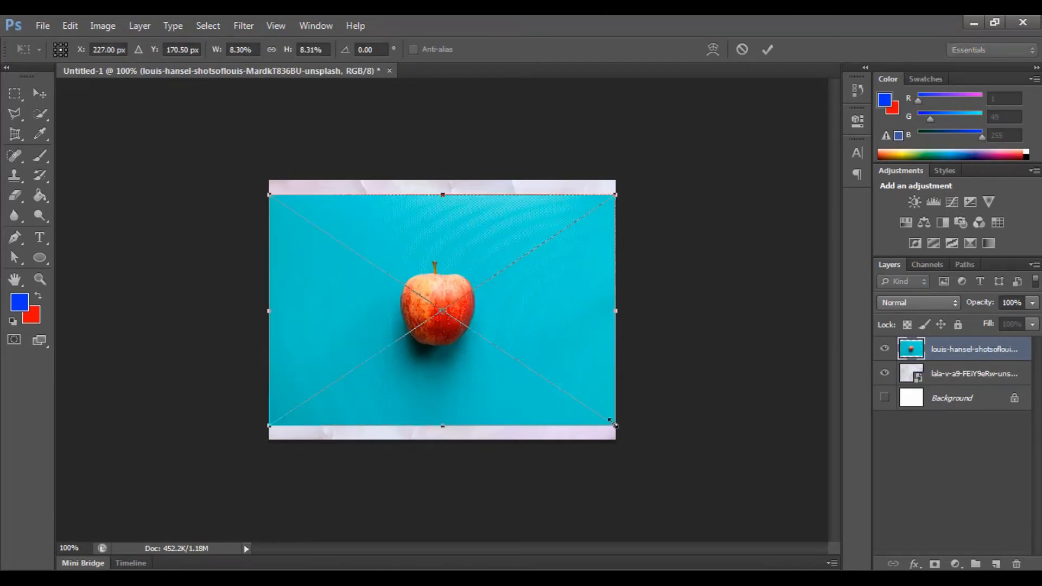
- Scale the placed apple image down and move it into the canvas's upper-right corner with the Move tool
left_click_drag(615, 426, 534, 355)
key("Return")
key("b")
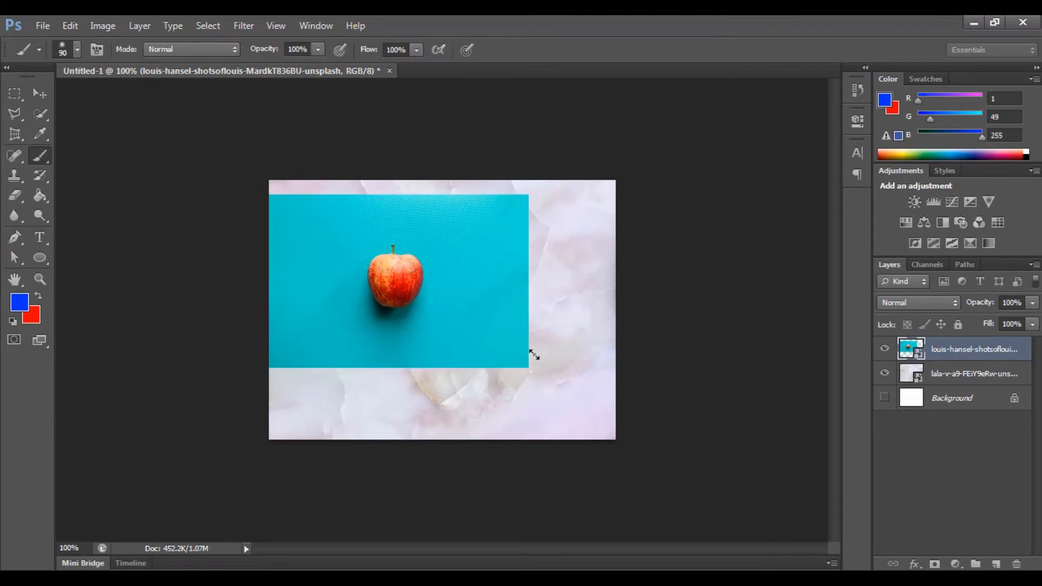
left_click(41, 94)
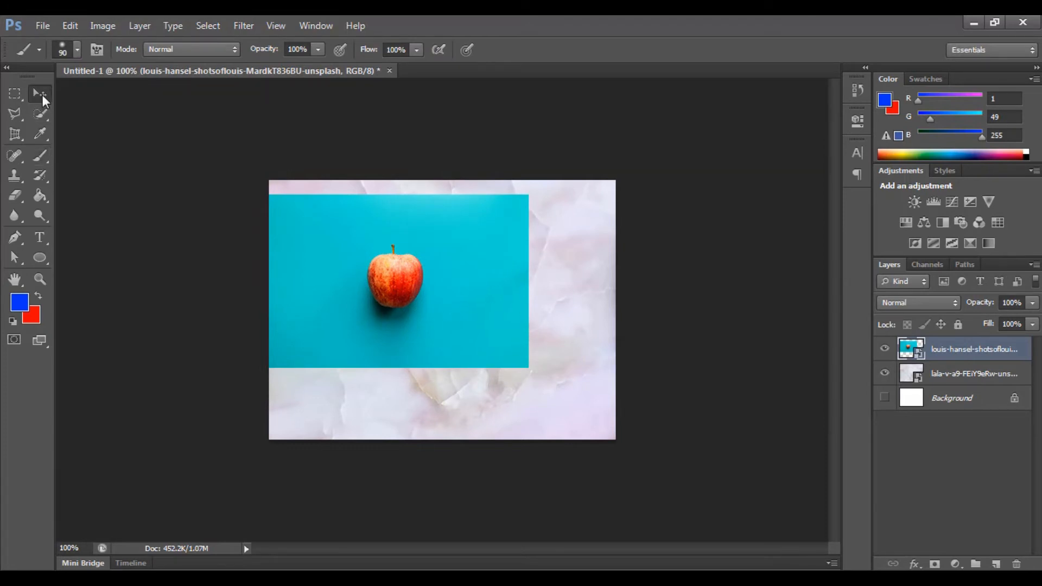
left_click_drag(343, 275, 428, 259)
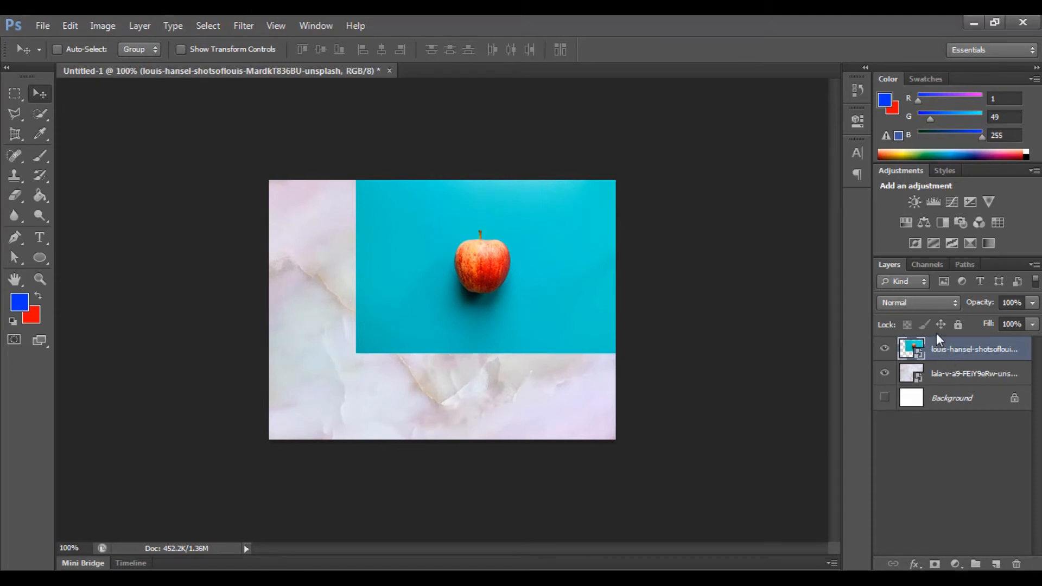
- Try to move the apple image with its layer's position locked, and remove the position lock
left_click(940, 324)
left_click_drag(564, 332, 417, 329)
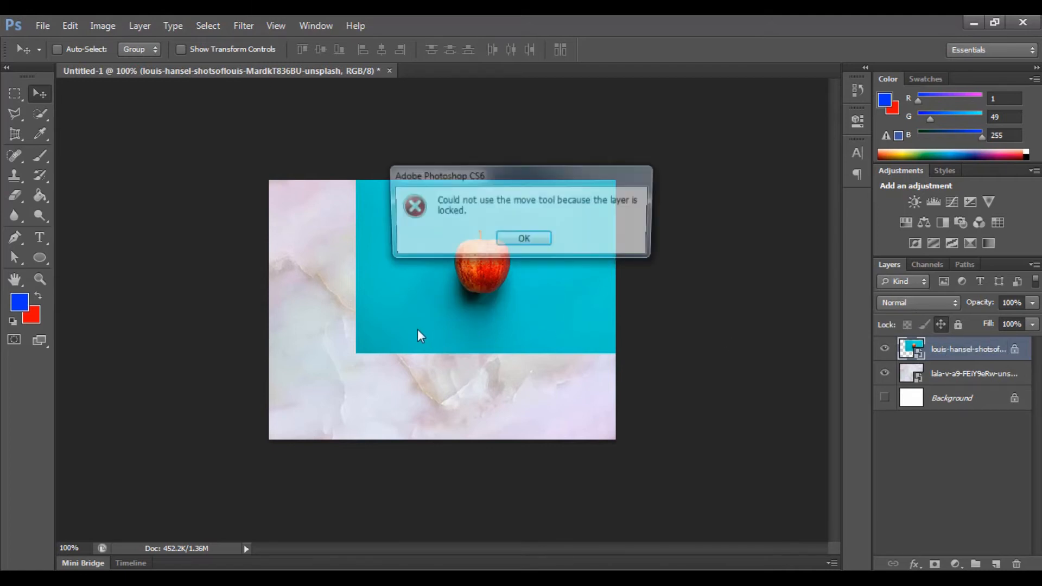
left_click(522, 239)
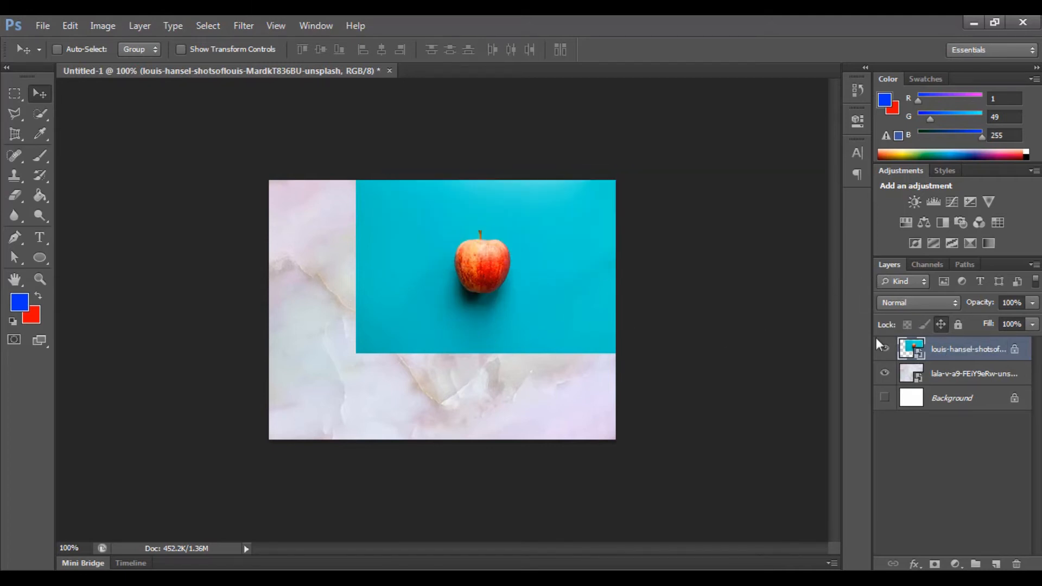
left_click(942, 325)
- Examine the Opacity and Fill sliders of the apple layer
left_click(1033, 303)
mouse_move(1031, 320)
left_mouse_down()
mouse_move(976, 320)
mouse_move(1039, 326)
left_mouse_up()
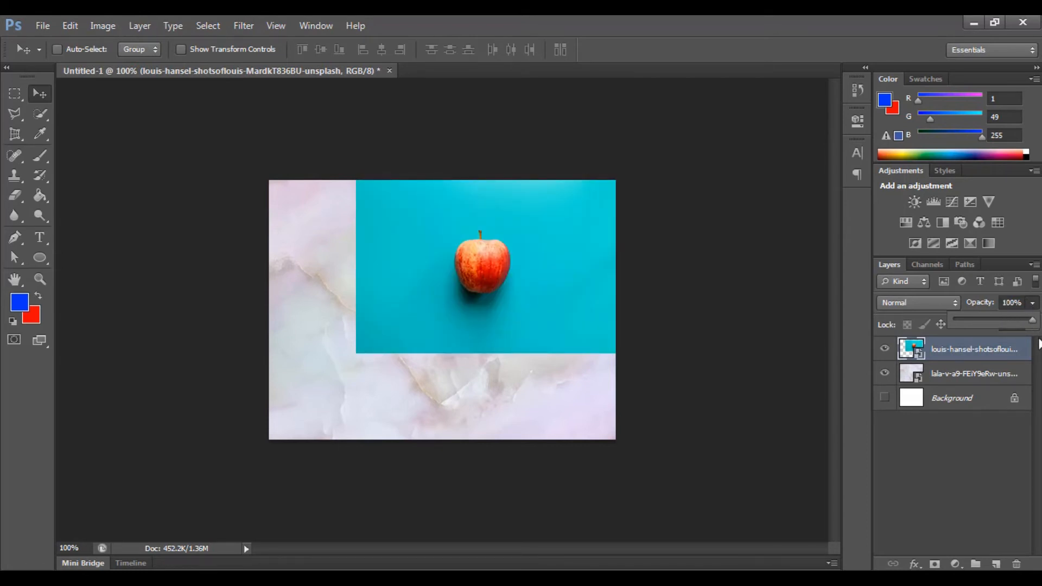
left_click(1032, 302)
left_click(1032, 324)
mouse_move(1034, 339)
left_mouse_down()
mouse_move(977, 341)
mouse_move(1039, 343)
left_mouse_up()
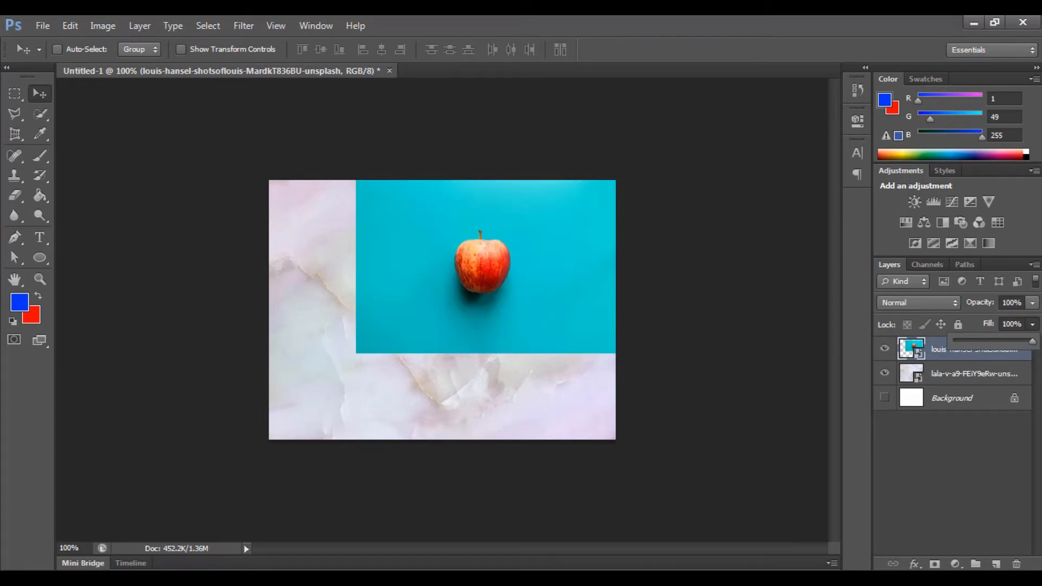
- Try to move the apple image with no layer selected, and select the apple layer again
left_click(998, 500)
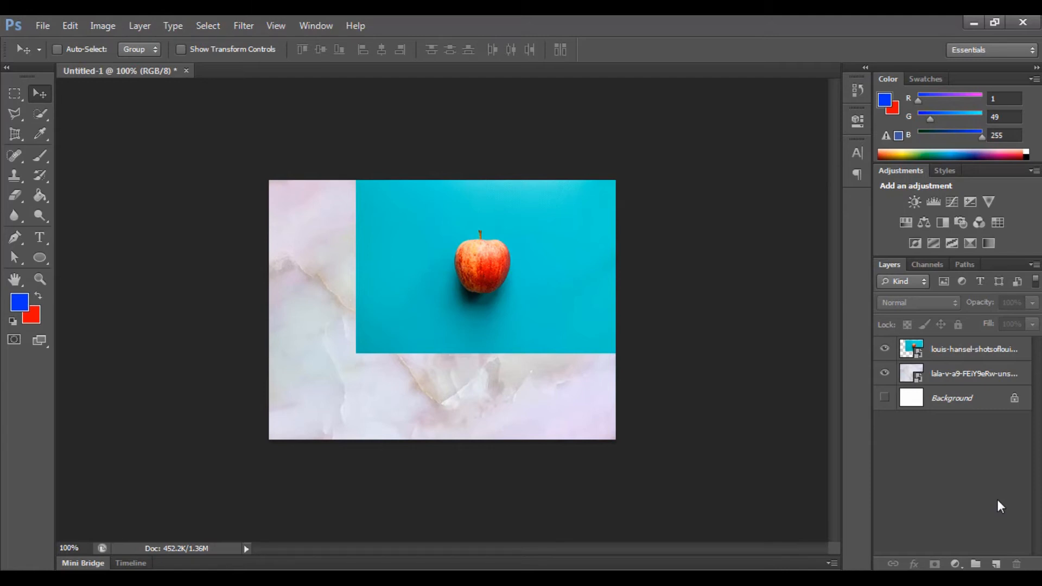
left_click(562, 321)
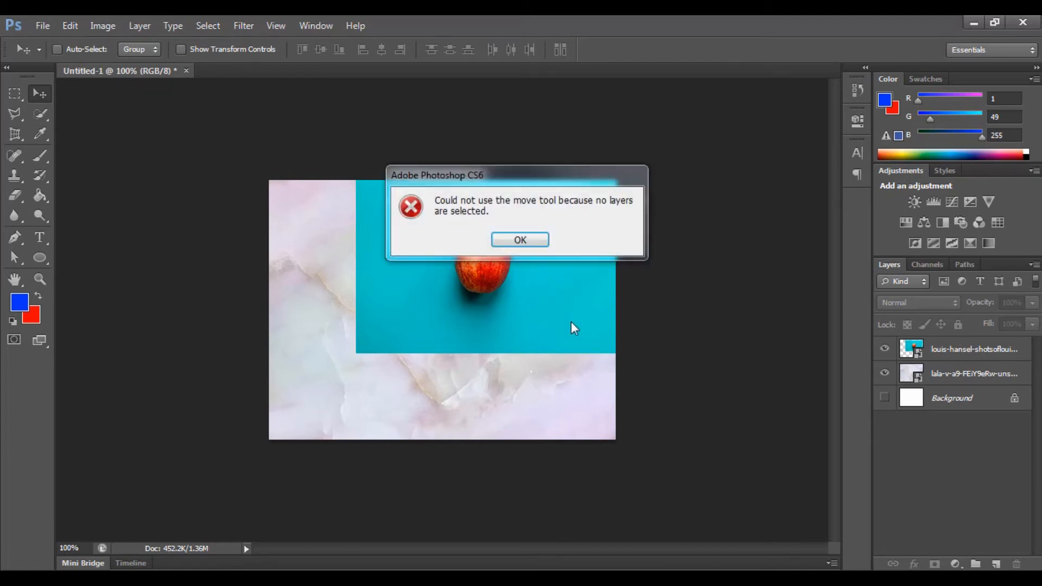
left_click(528, 239)
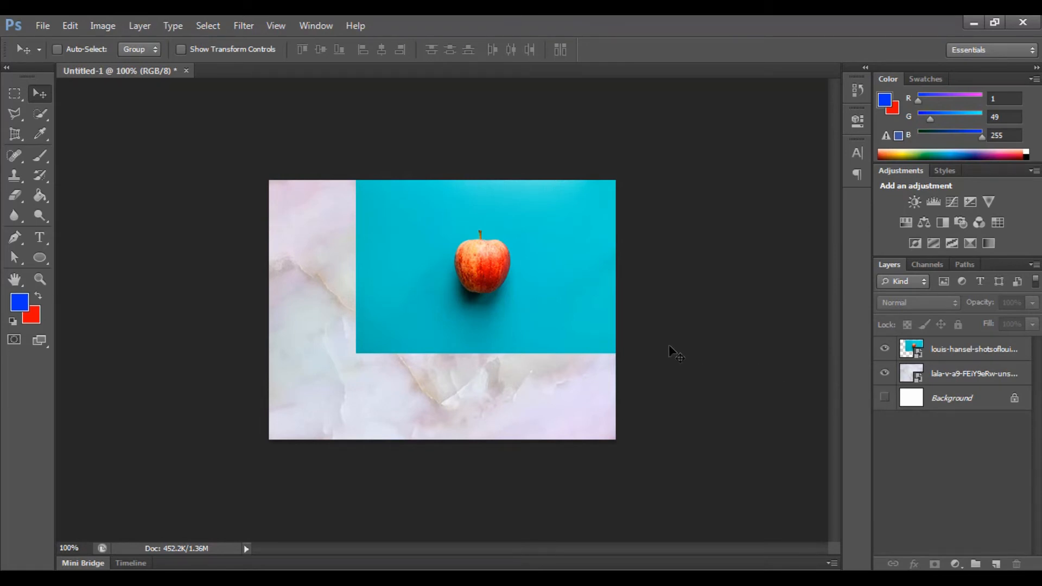
key("alt+period")
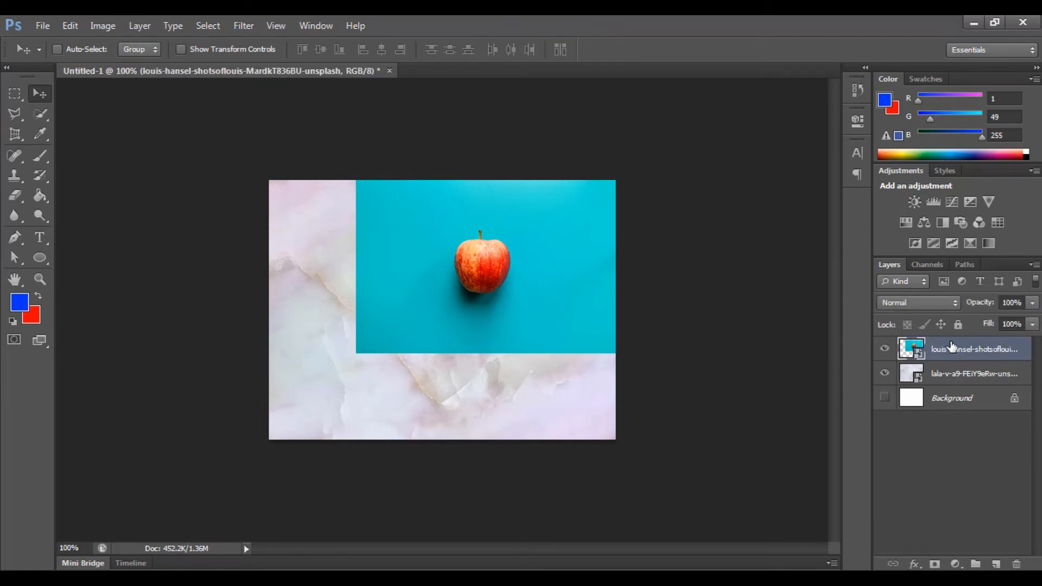
- Delete the apple and marble image layers and close the Untitled-1 document without saving
left_click_drag(956, 353, 1013, 565)
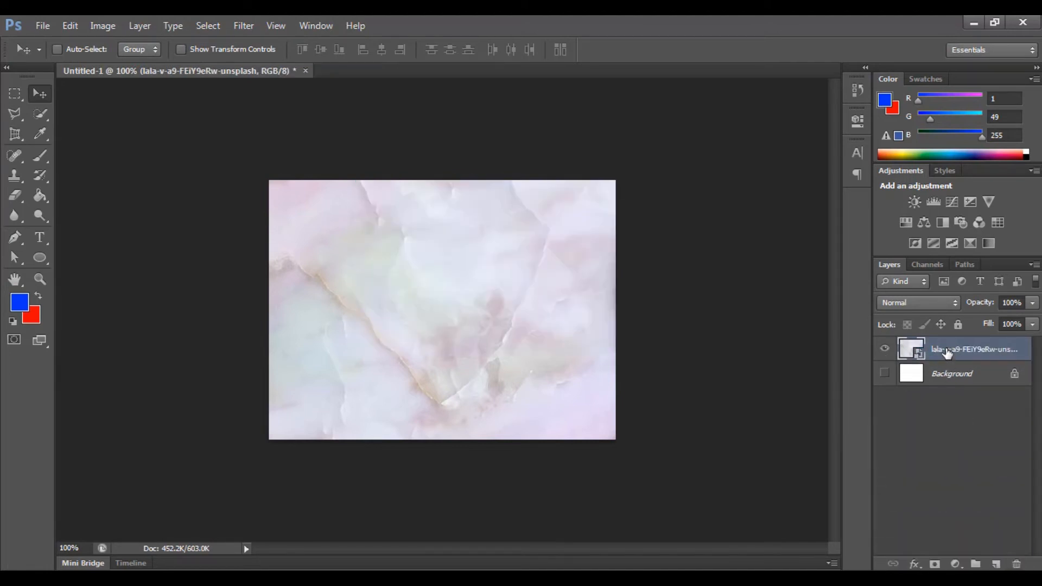
left_click_drag(947, 354, 1017, 566)
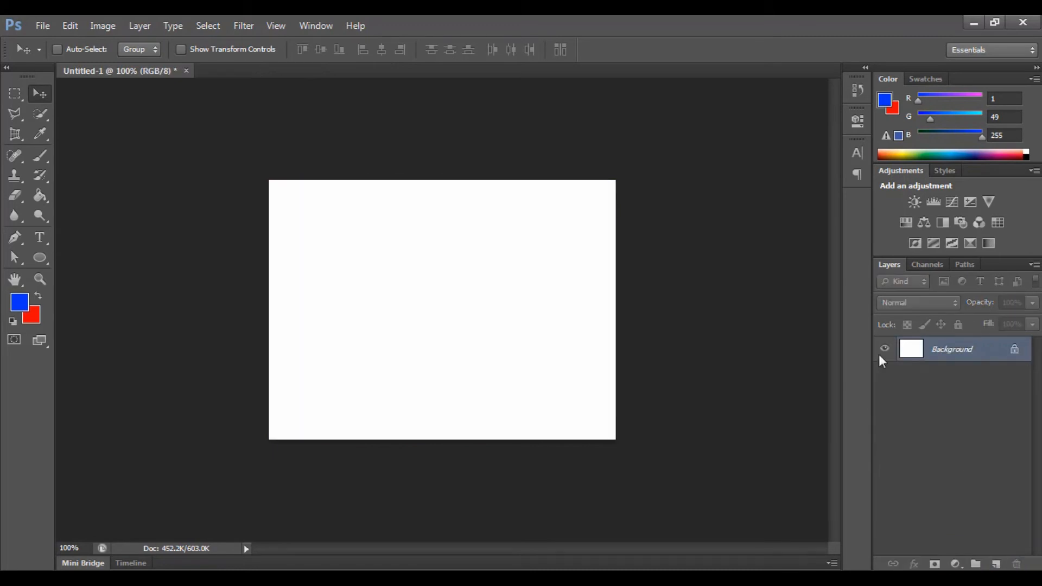
left_click(186, 70)
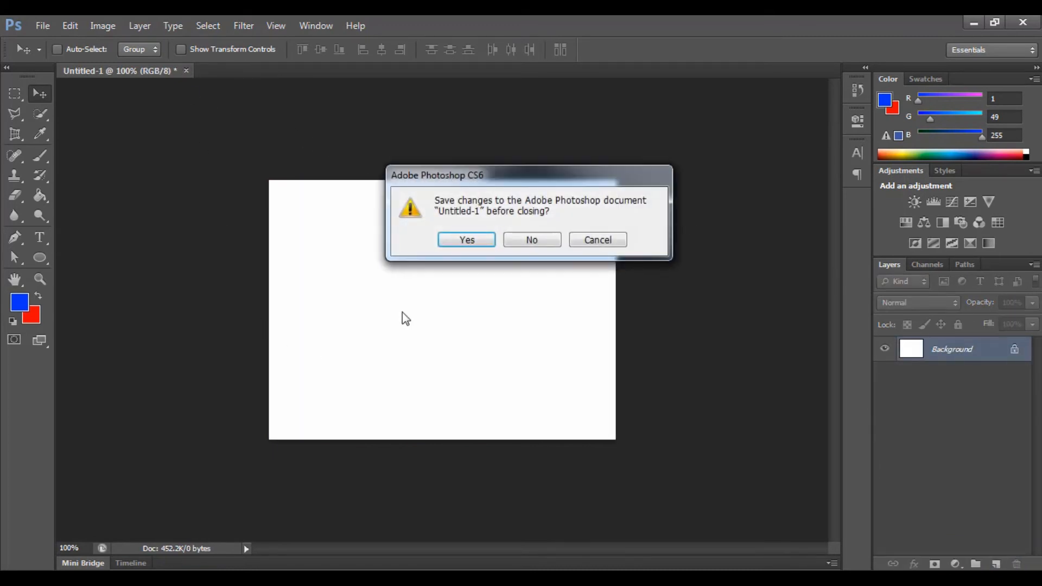
left_click(519, 239)
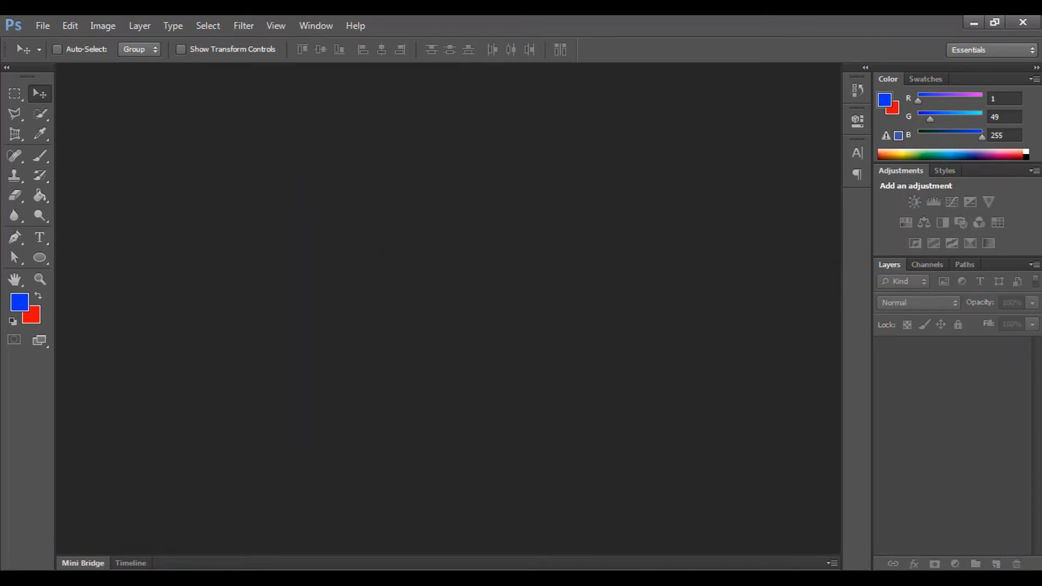
- Open the marble image and the apple image from the Wallpapers folder as two separate documents
key("alt+Tab")
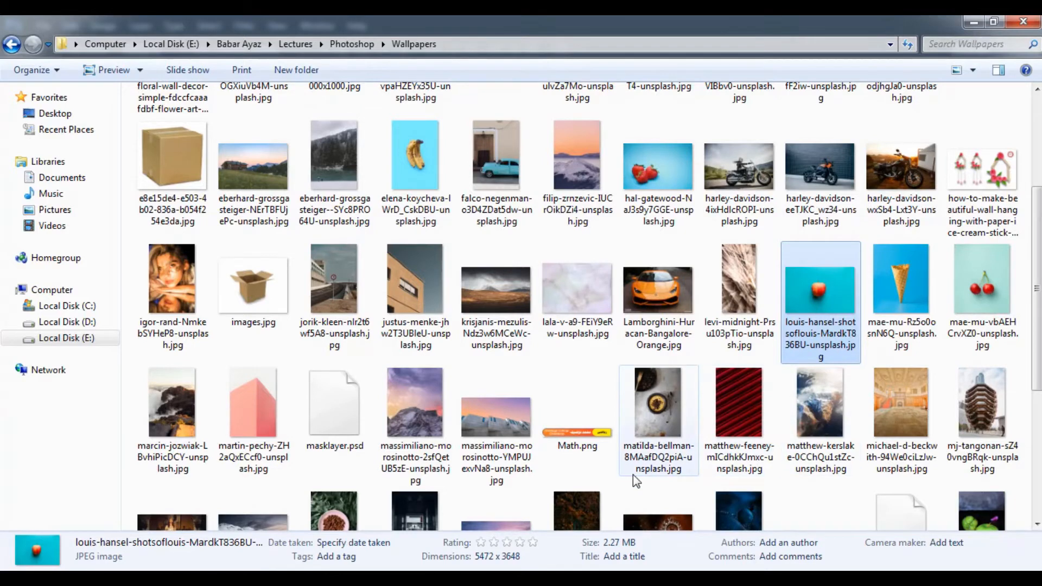
left_click_drag(602, 289, 413, 368)
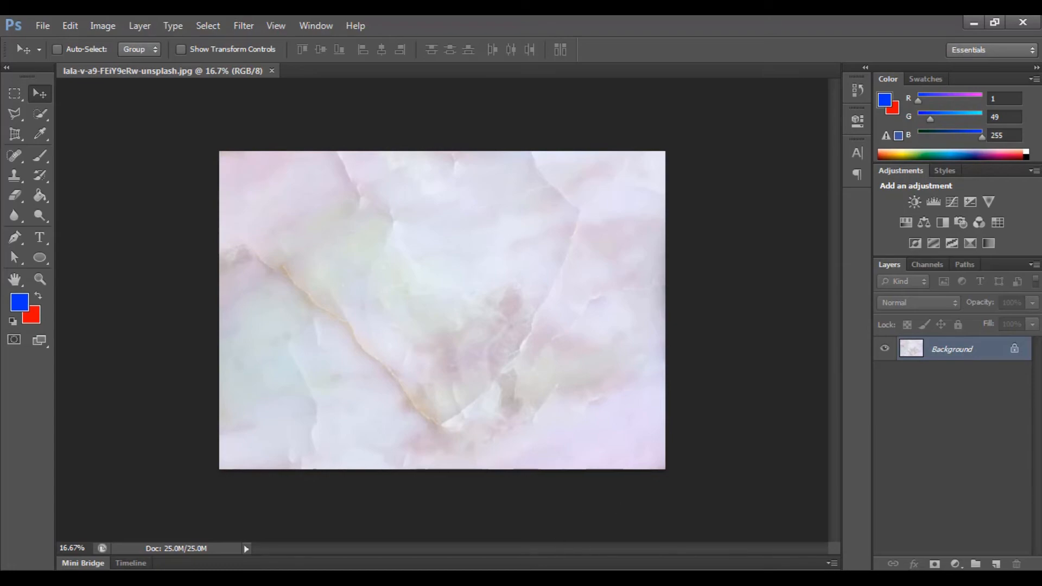
left_click(521, 578)
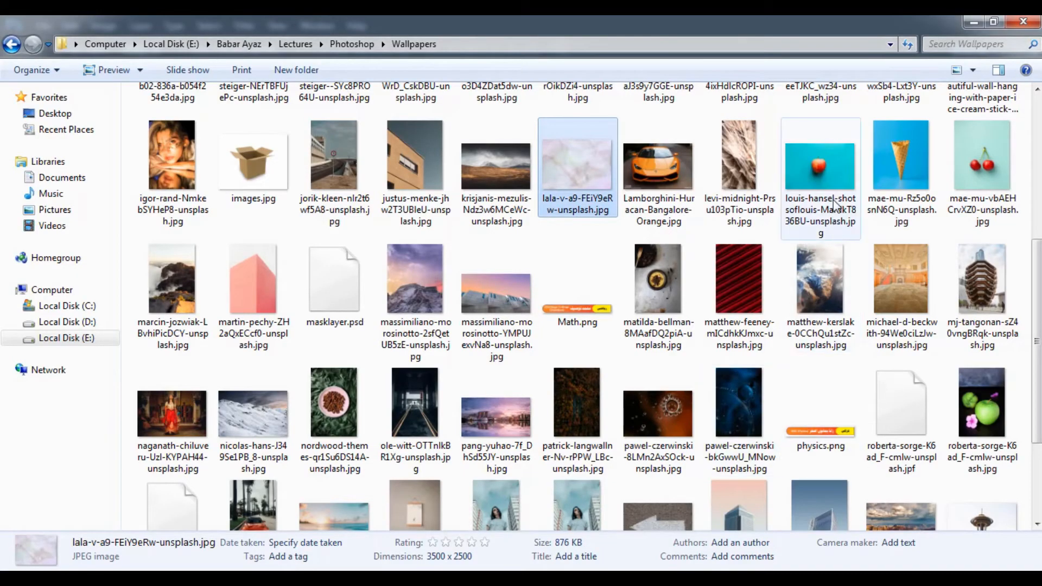
left_click_drag(819, 162, 667, 39)
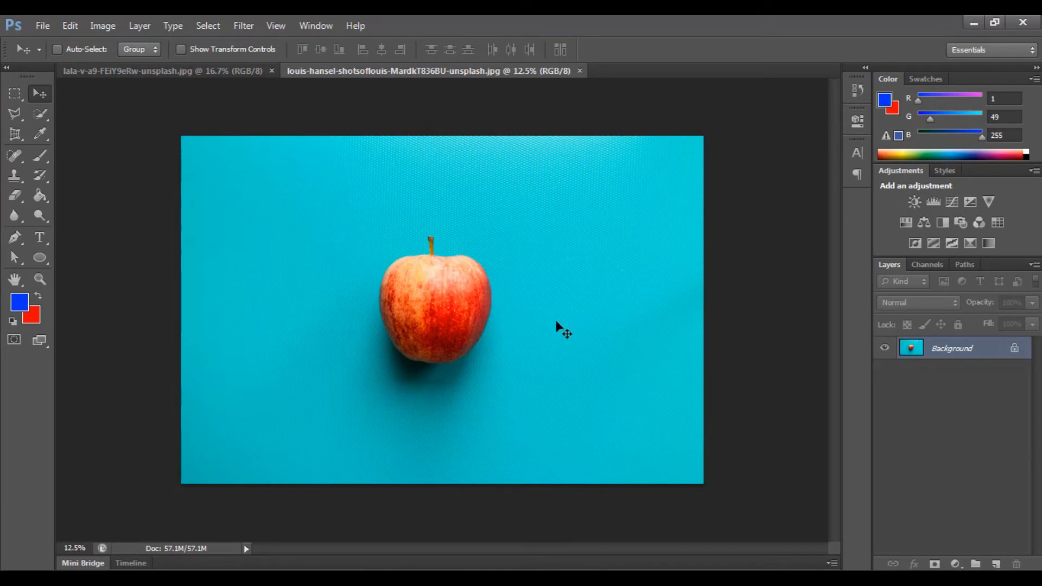
- Try to move the locked Background layer of the apple document with the Move tool
left_click_drag(562, 328, 383, 212)
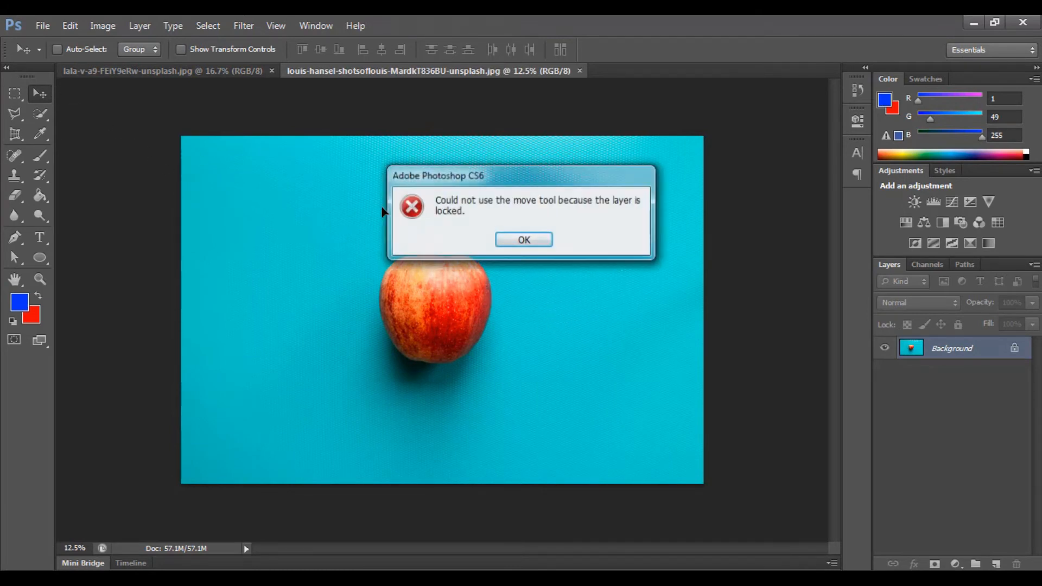
left_click(547, 242)
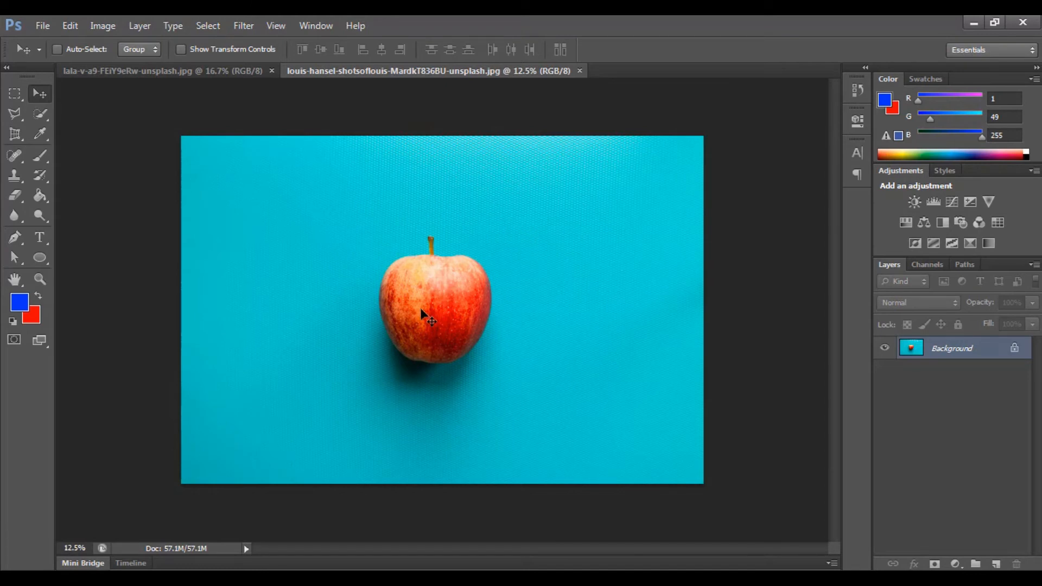
left_click_drag(409, 305, 343, 250)
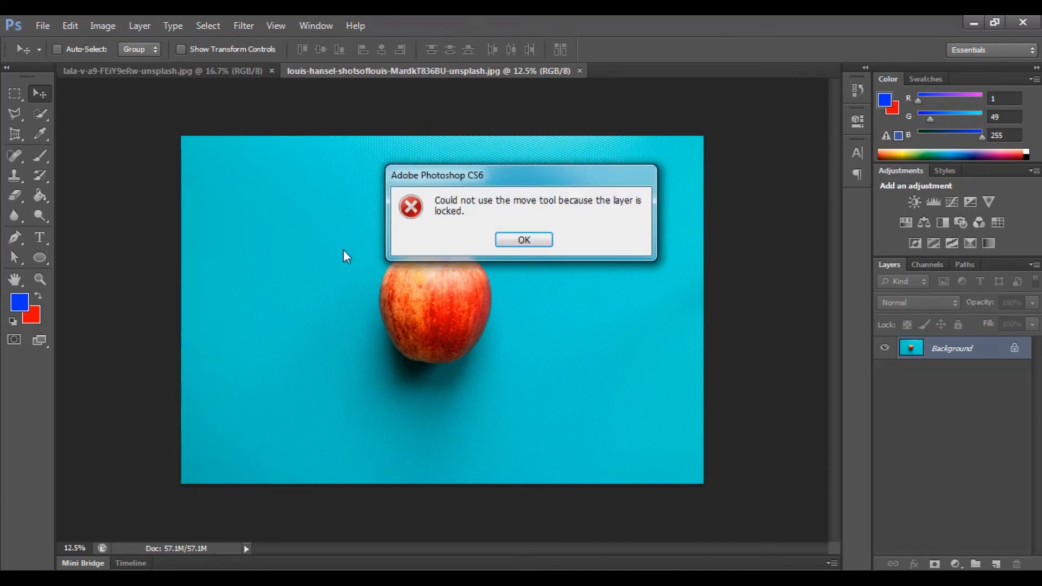
left_click(548, 240)
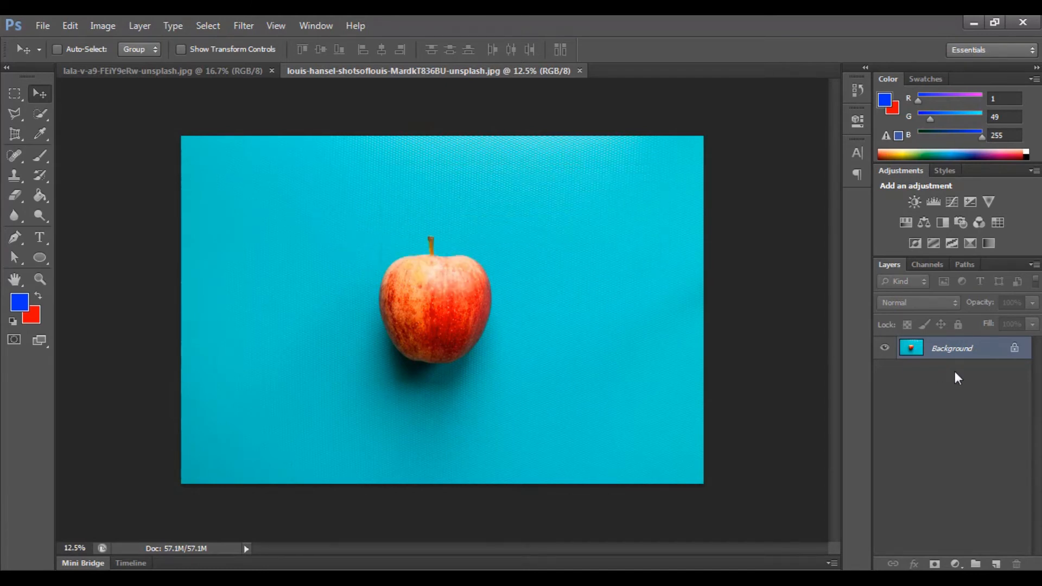
- Convert the apple document's Background into a regular layer named Layer 0 and copy it into the marble document
double_click(991, 353)
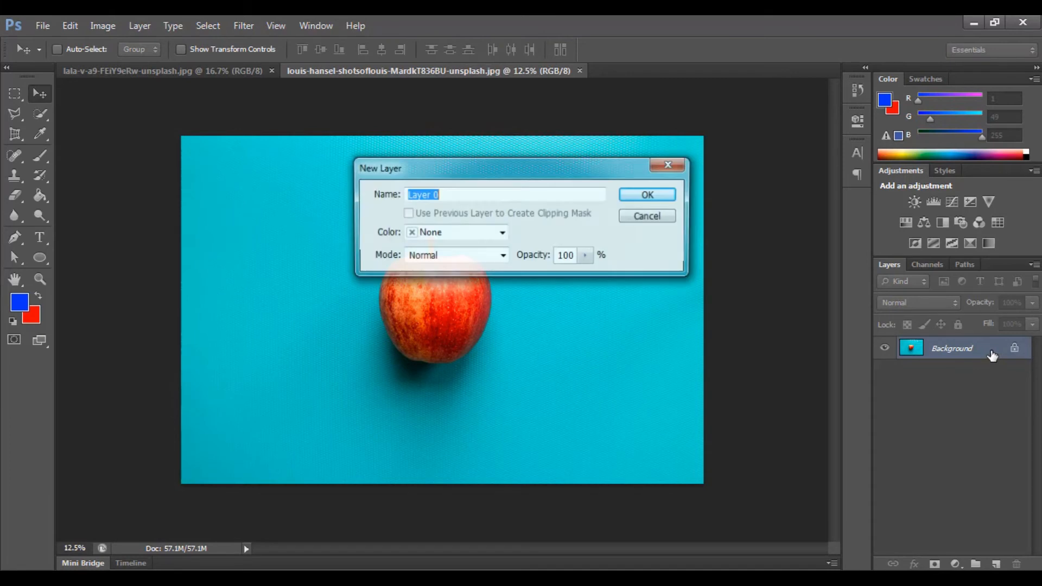
left_click(631, 193)
left_click_drag(555, 351, 478, 294)
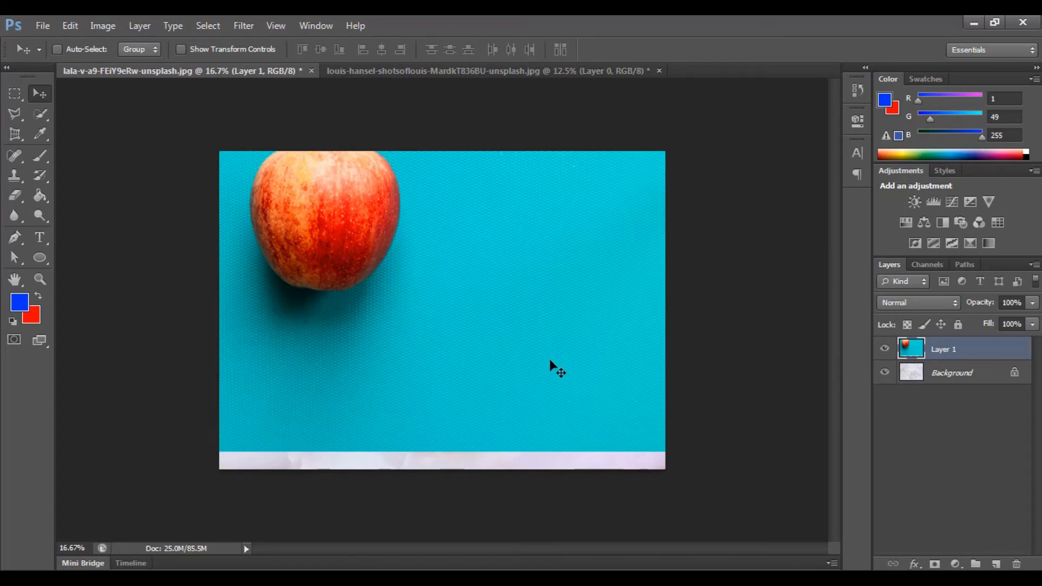
- Scale the apple layer to about 44% and position it near the centre of the marble background
key("ctrl+t")
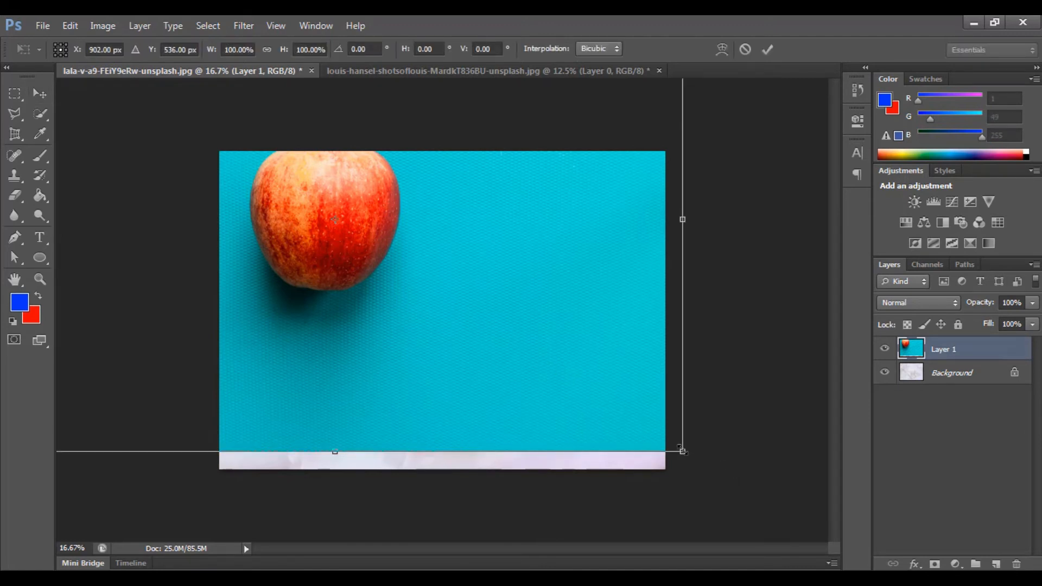
left_click_drag(683, 450, 568, 345)
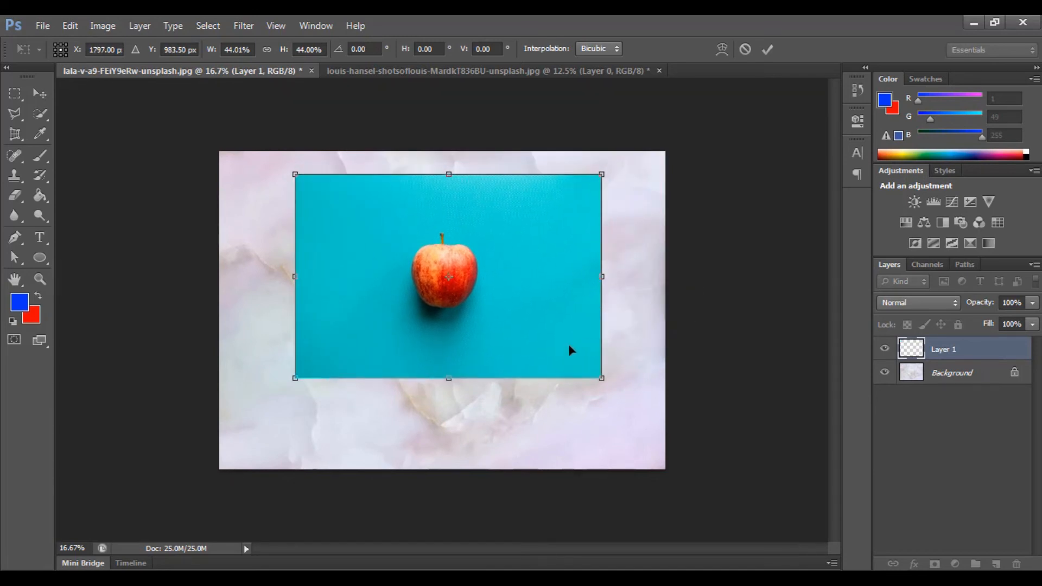
key("Return")
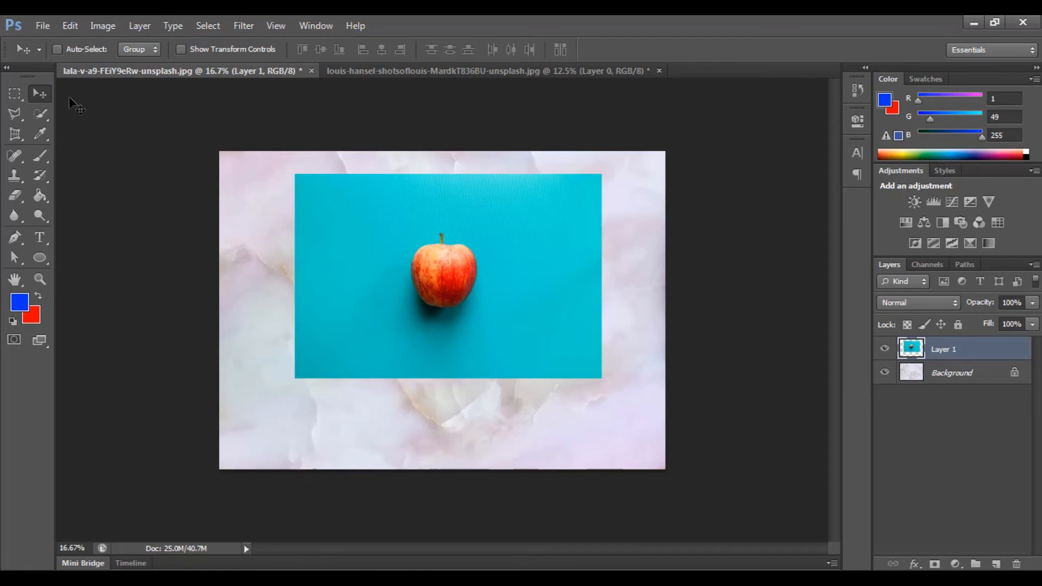
- Try selecting the teal backdrop around the apple with the Magic Wand tool at a tolerance of 32
left_click(46, 115)
left_click(83, 122)
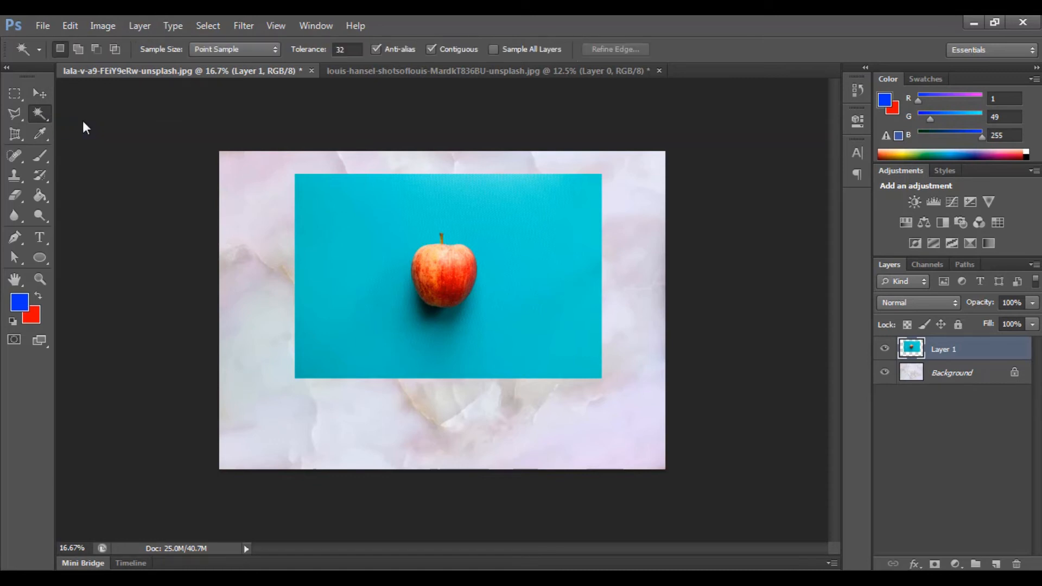
left_click(340, 241)
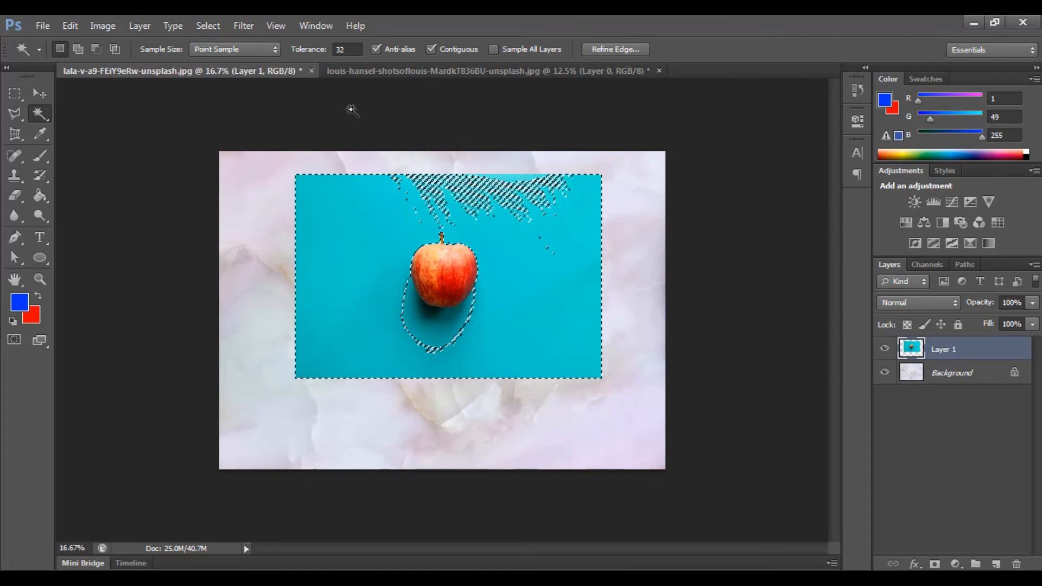
- Try selecting the teal backdrop together with the apple's shadow using a Magic Wand tolerance of 44, and clear the selection
left_click(331, 48)
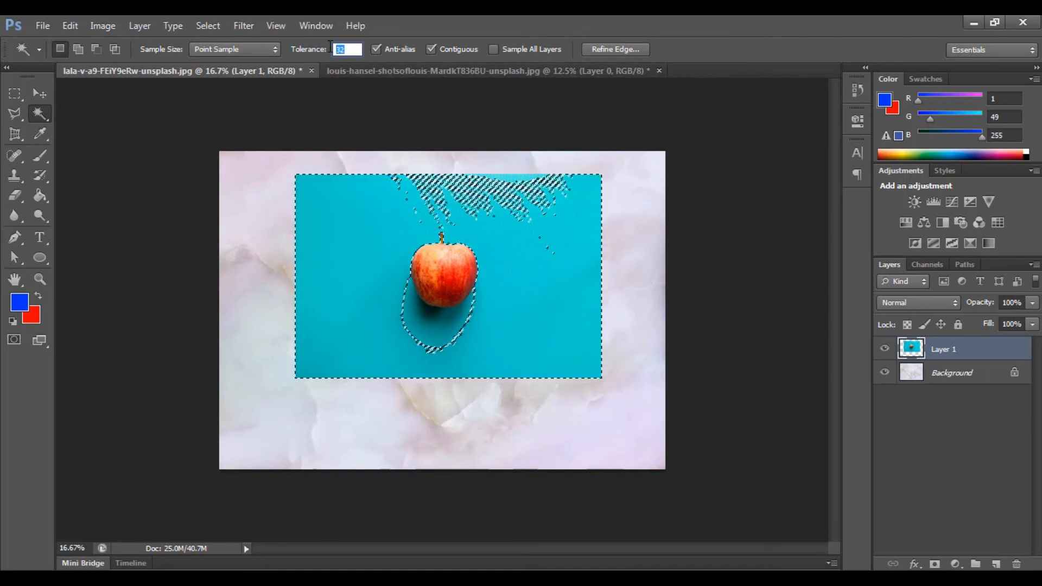
type("44")
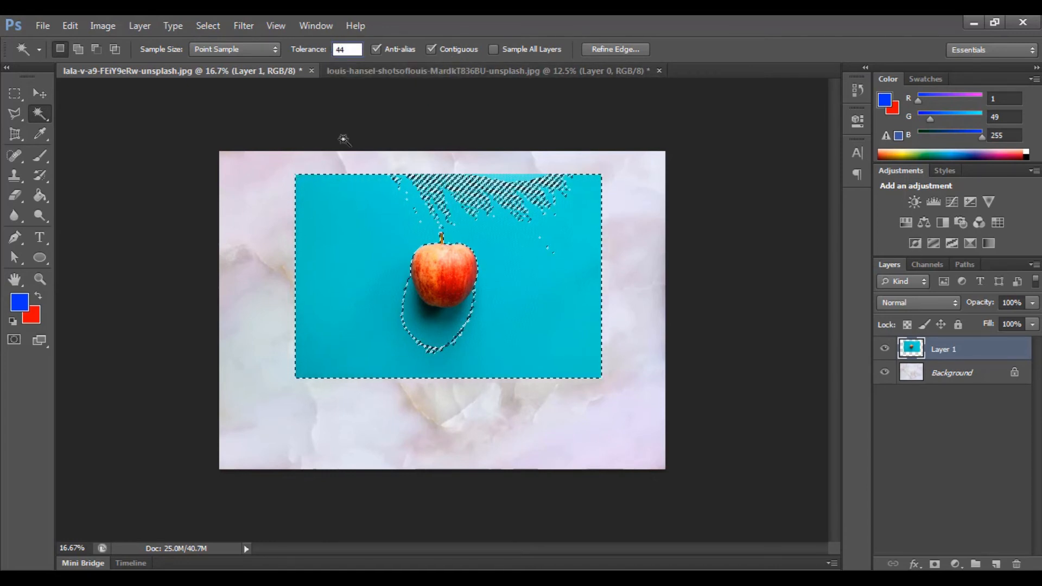
left_click(437, 328)
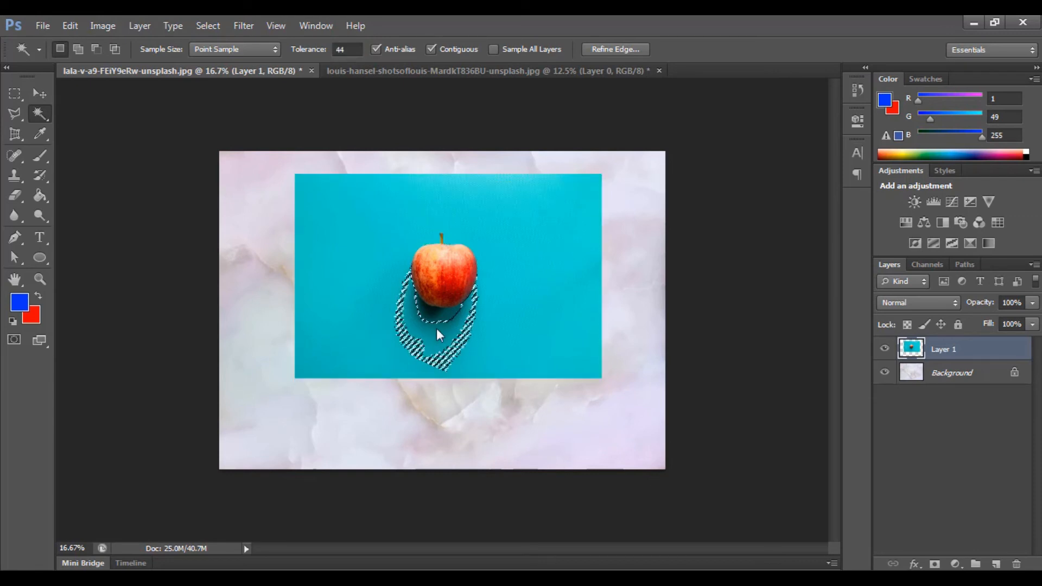
key("shift")
left_click(379, 301, "shift")
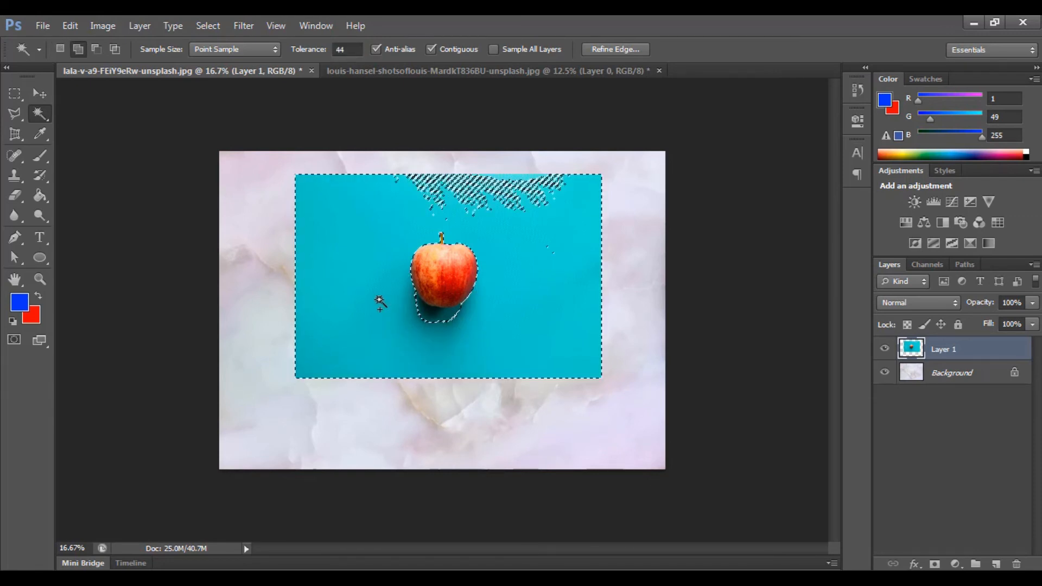
left_click(442, 319, "shift")
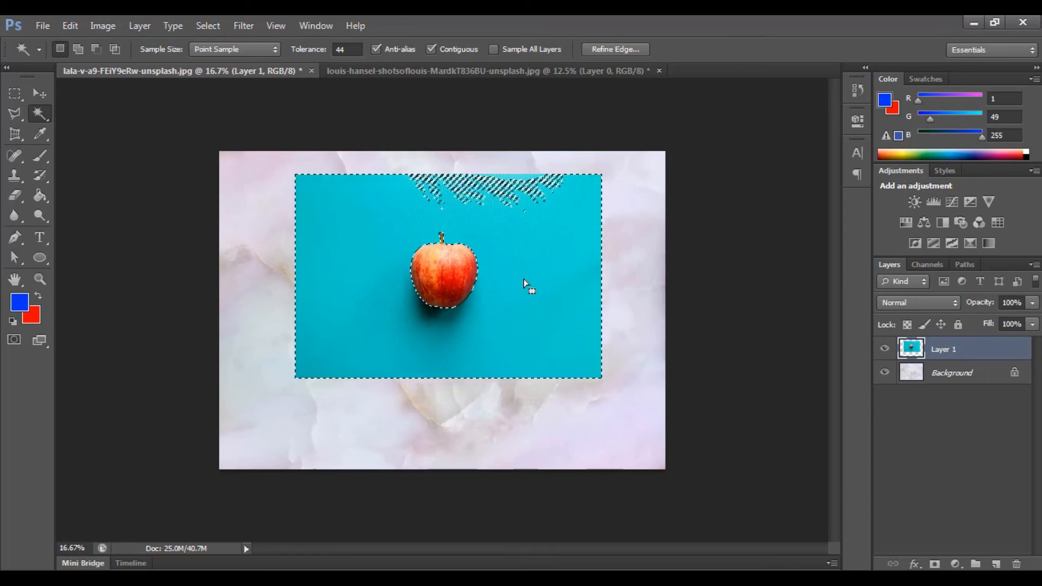
left_click(16, 93)
left_click(244, 225)
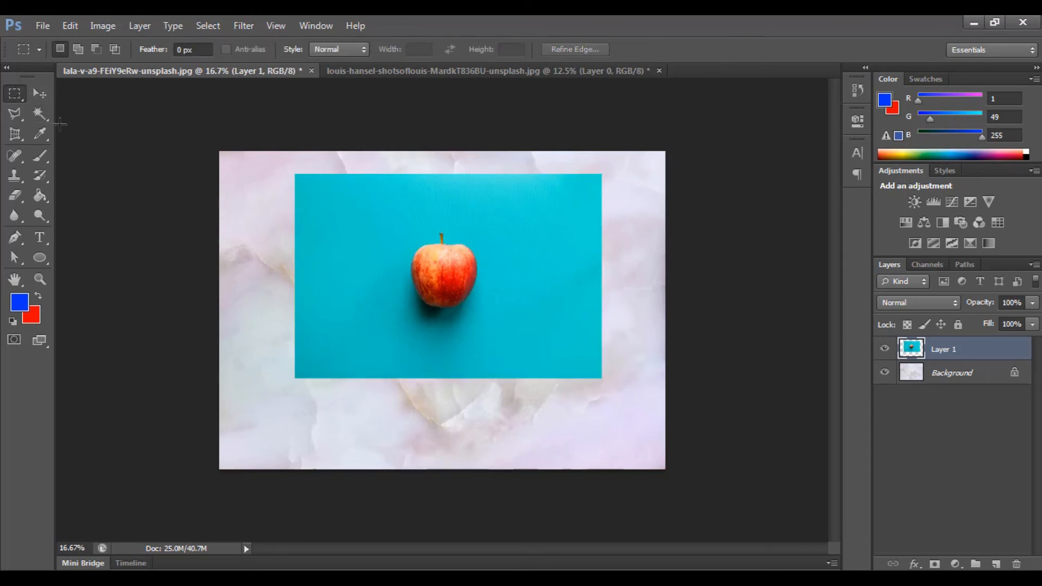
- Select the body of the apple on Layer 1 with the Quick Selection tool
left_click(36, 115)
left_click(92, 115)
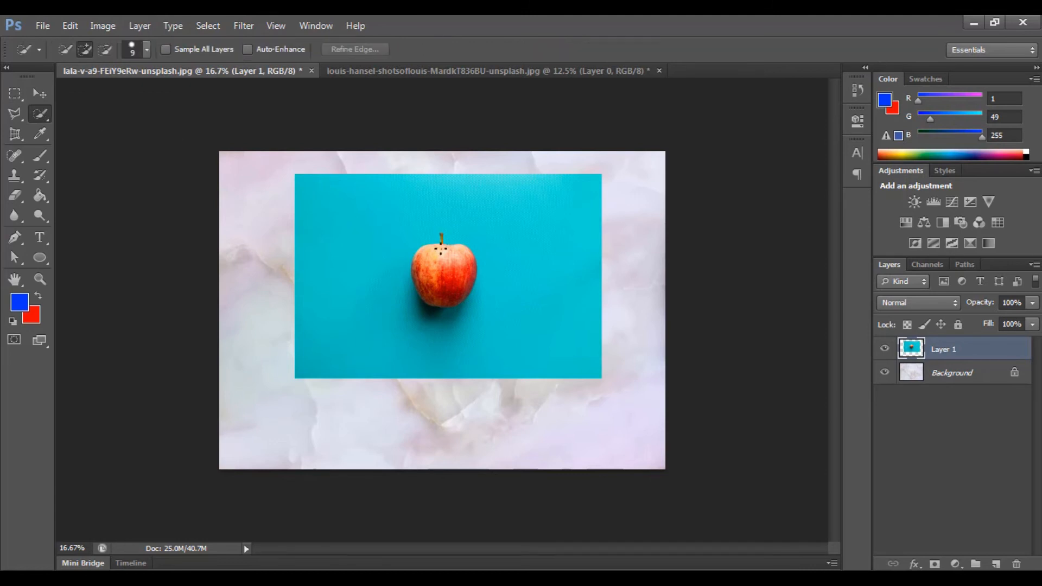
key("ctrl+plus")
key("ctrl+plus")
key("ctrl+plus")
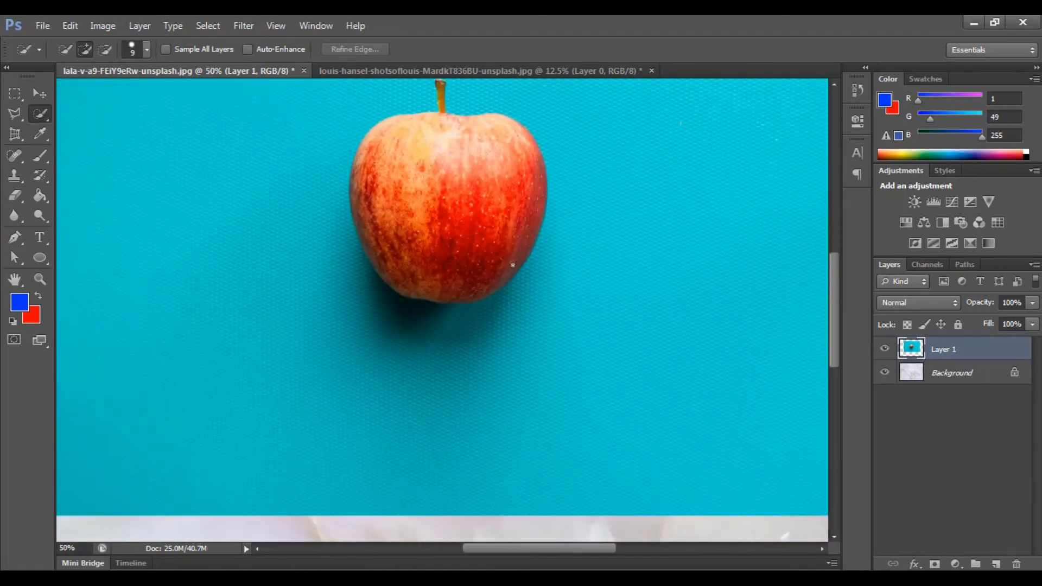
key("ctrl+plus")
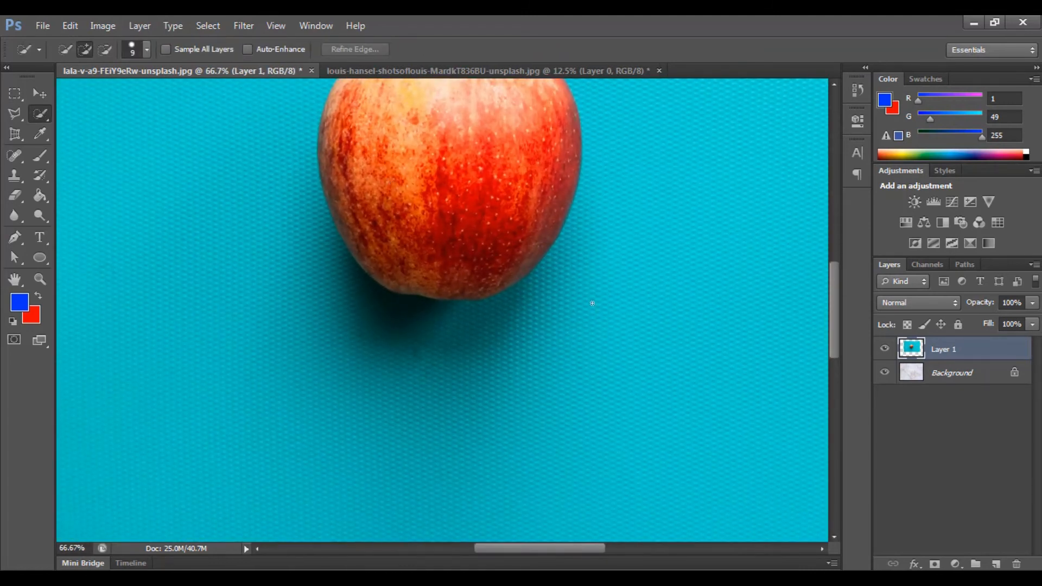
scroll(593, 303, "up", 5)
scroll(576, 302, "down", 2)
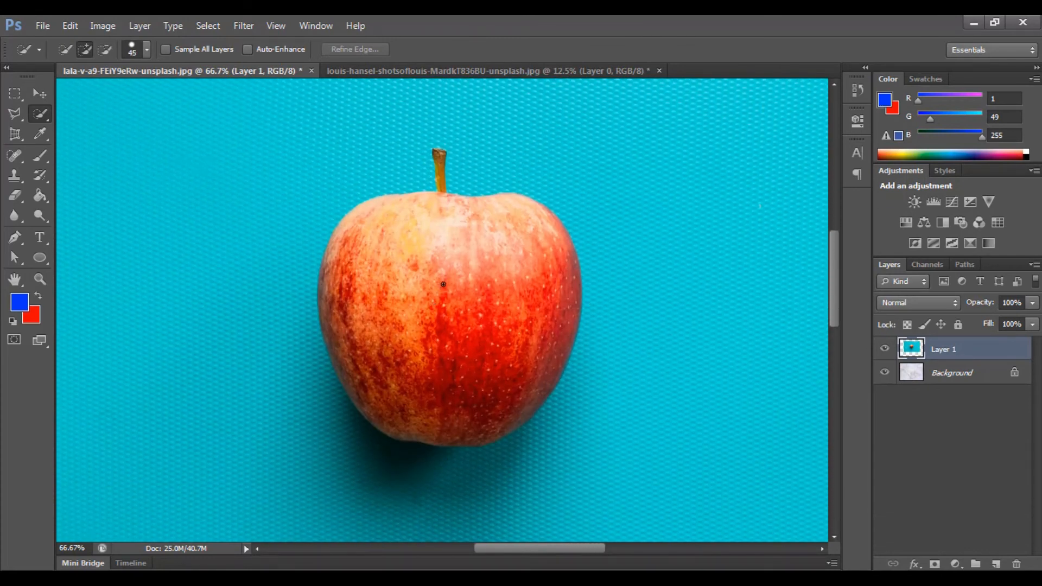
mouse_move(442, 282)
left_mouse_down()
mouse_move(478, 281)
mouse_move(515, 239)
left_mouse_up()
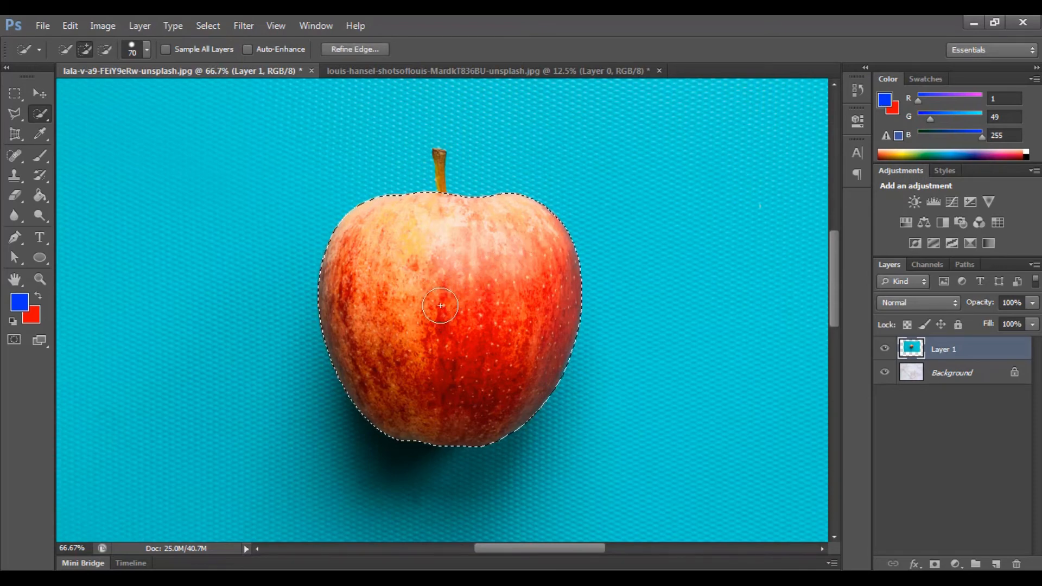
- Add the apple's stem to the selection using a Quick Selection brush size of 15
scroll(440, 306, "up", 3)
scroll(440, 306, "up", 3)
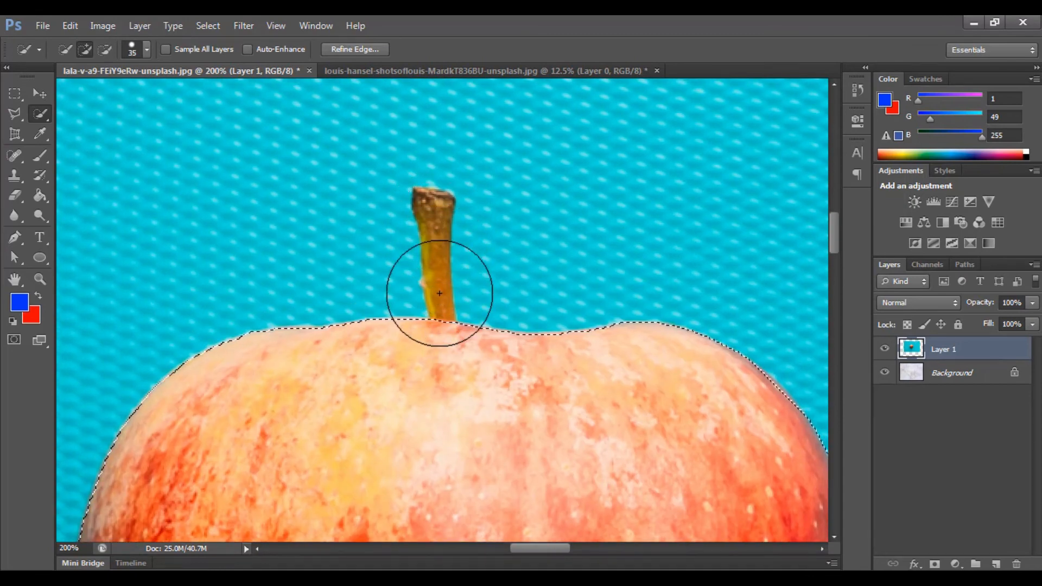
key("bracketleft")
key("bracketleft")
key("bracketleft")
key("bracketleft")
key("bracketleft")
key("bracketleft")
key("bracketleft")
key("bracketleft")
key("bracketleft")
left_click_drag(439, 293, 450, 324)
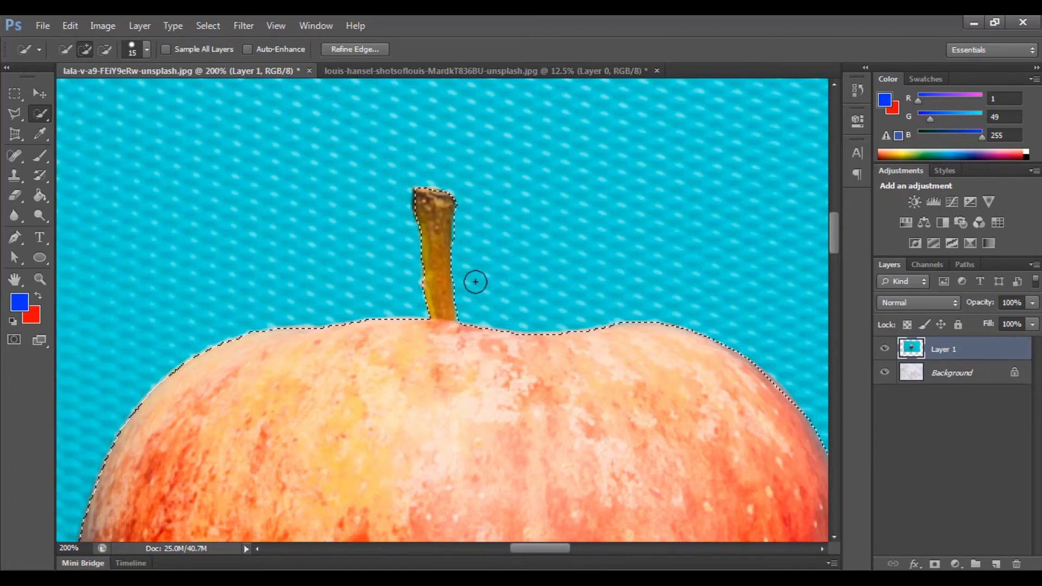
- Invert the selection so it covers everything except the apple, and hide the Background layer
key("ctrl+minus")
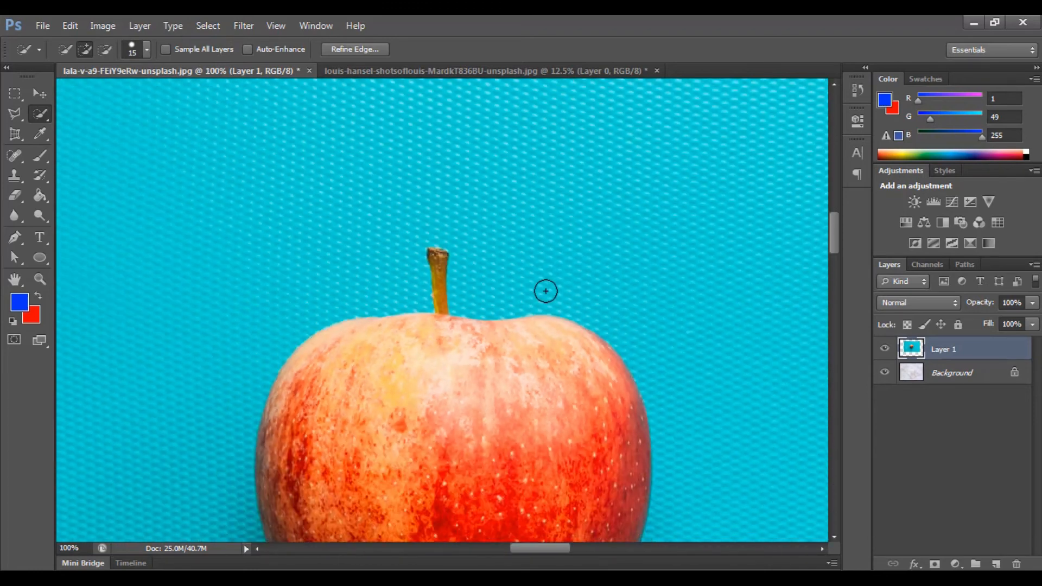
key("ctrl+minus")
key("ctrl+minus")
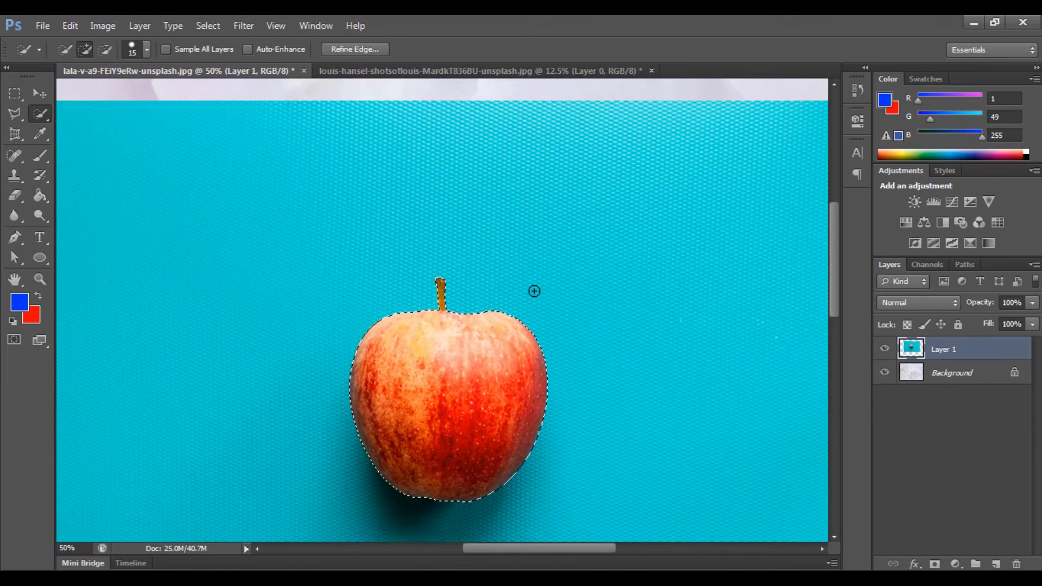
key("ctrl+minus")
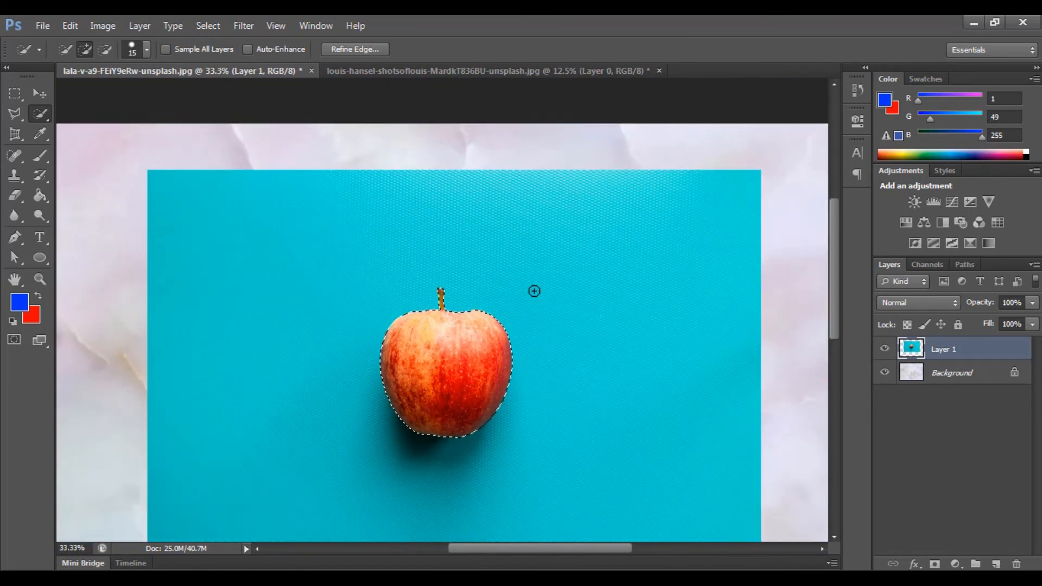
key("ctrl+minus")
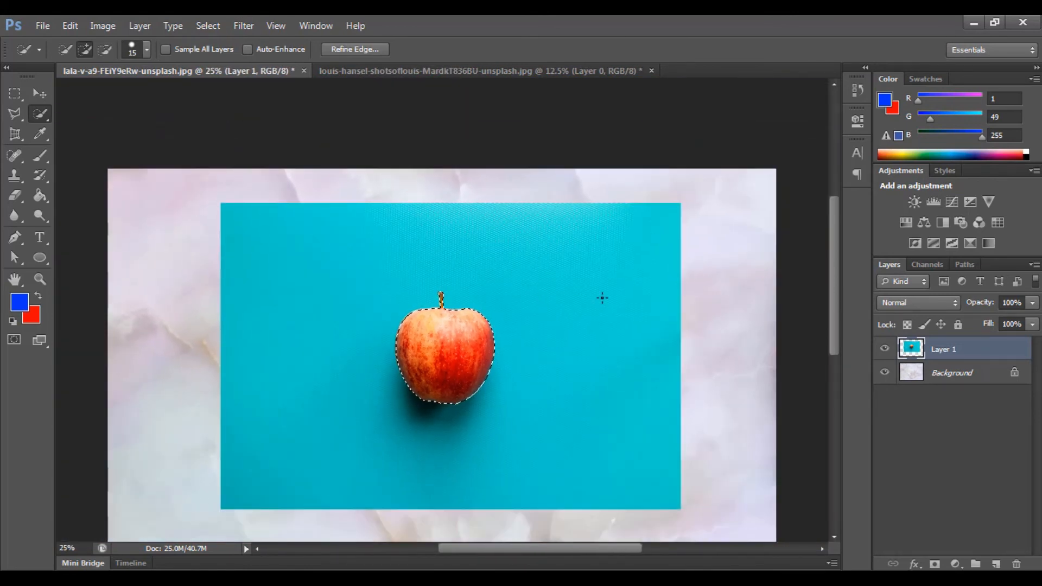
key("ctrl+shift+i")
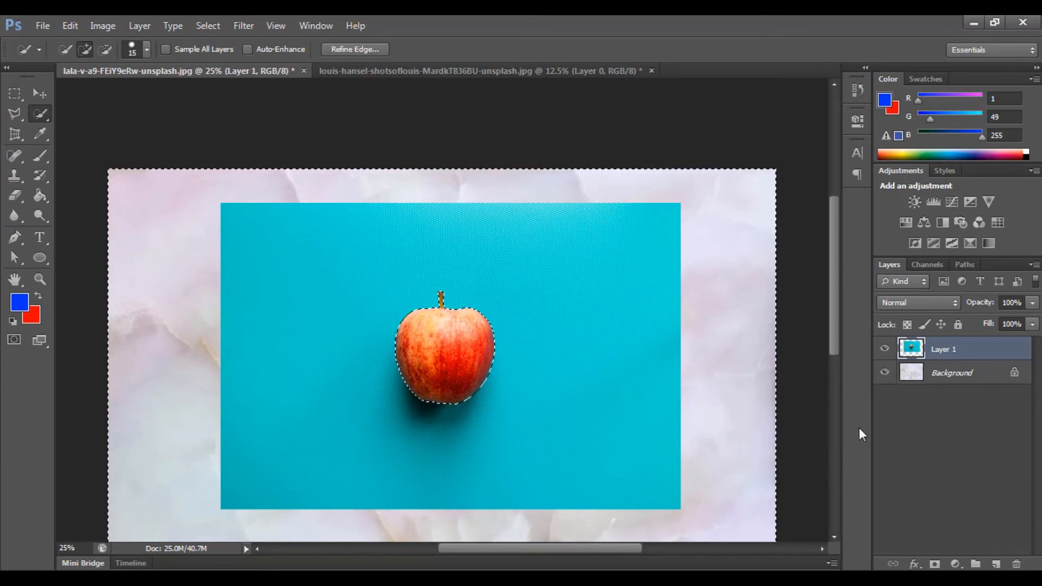
left_click(885, 373)
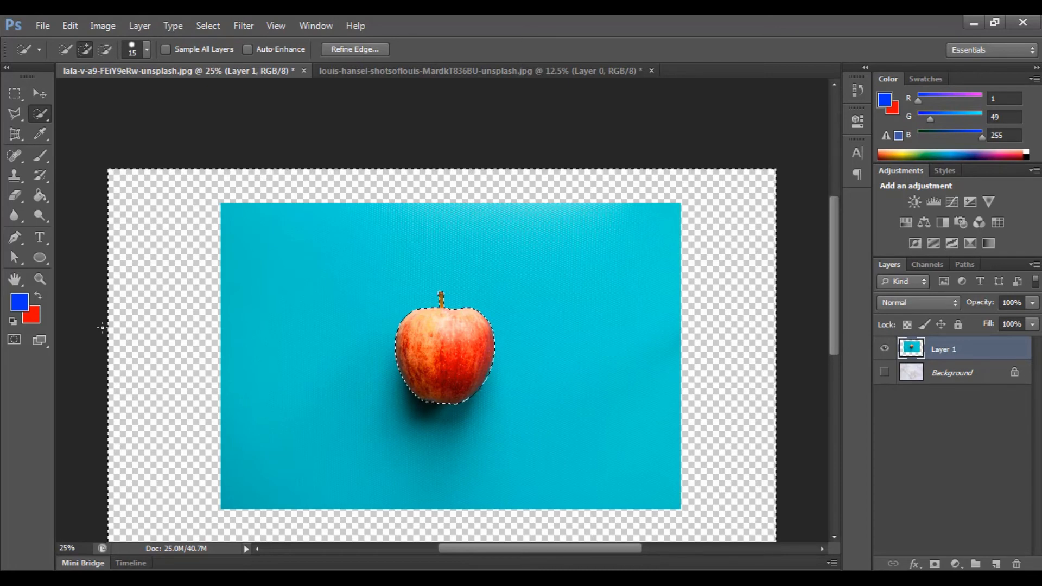
- Set the foreground colour to white (ffffff)
key("i")
left_click(24, 300)
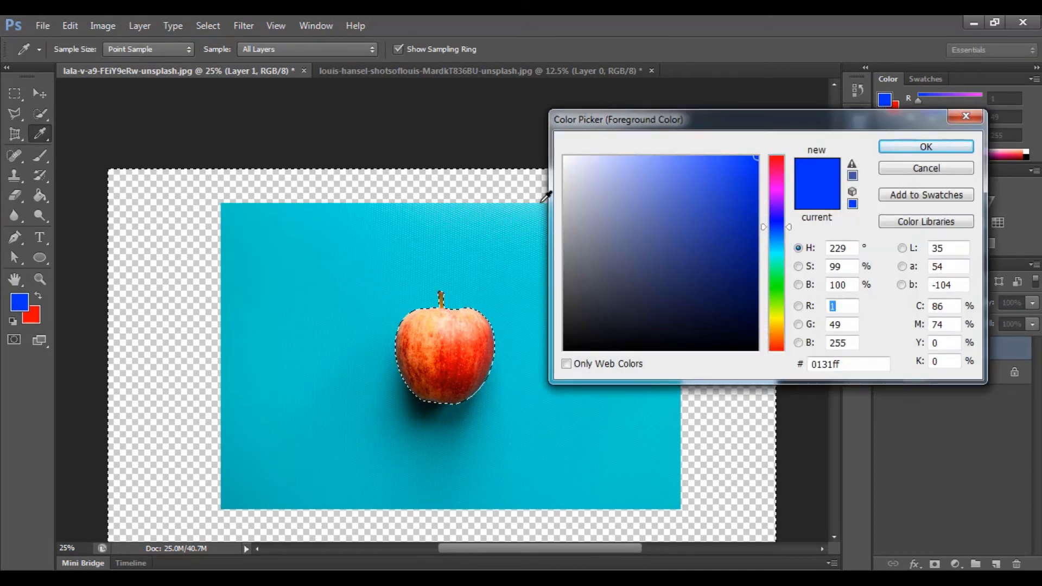
left_click(565, 158)
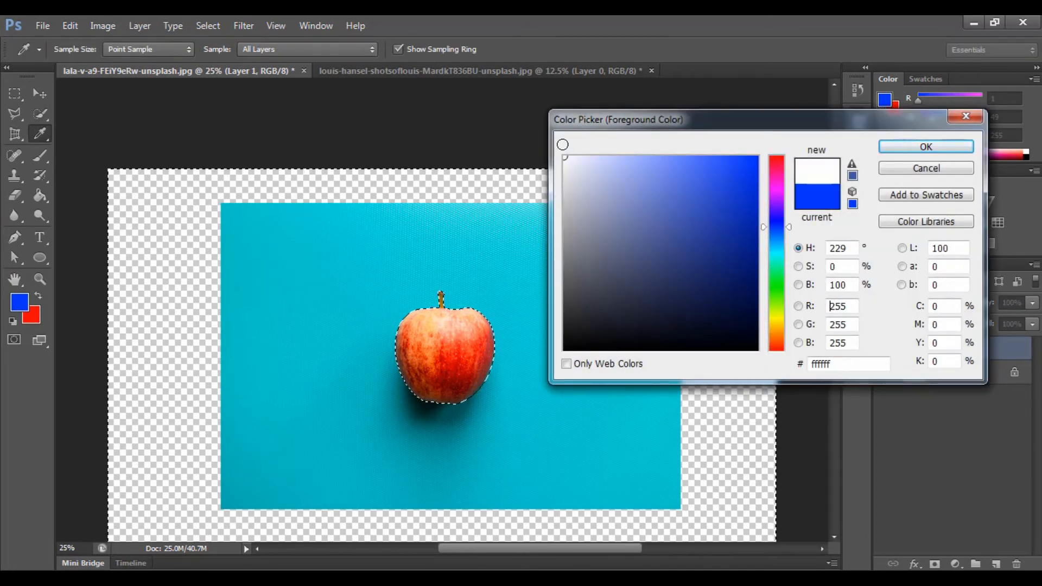
left_click(912, 148)
- Fill the selected area around the apple on Layer 1 with the foreground colour and clear the selection
key("w")
key("alt+BackSpace")
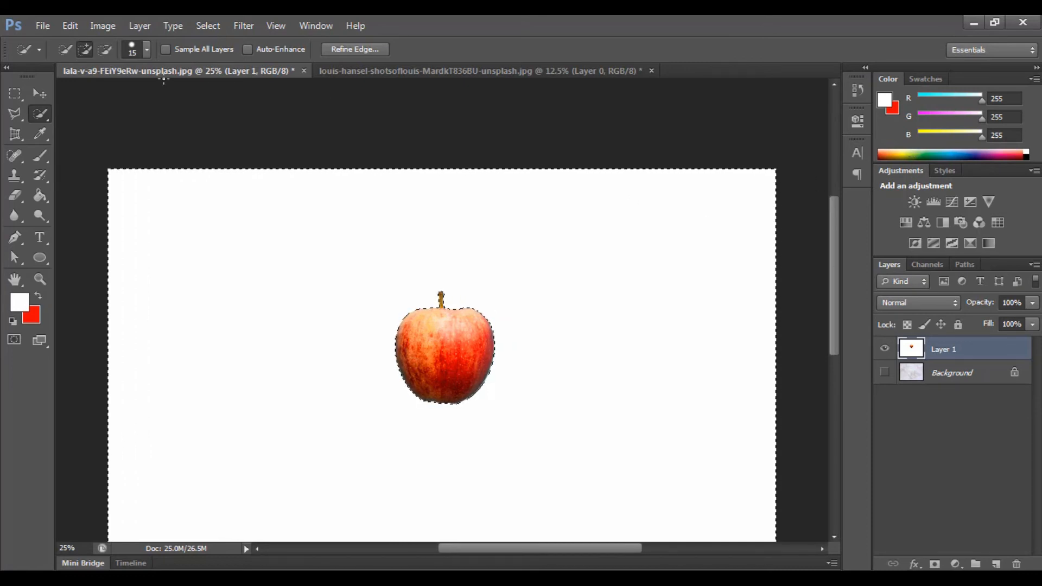
left_click(15, 93)
left_click(356, 213)
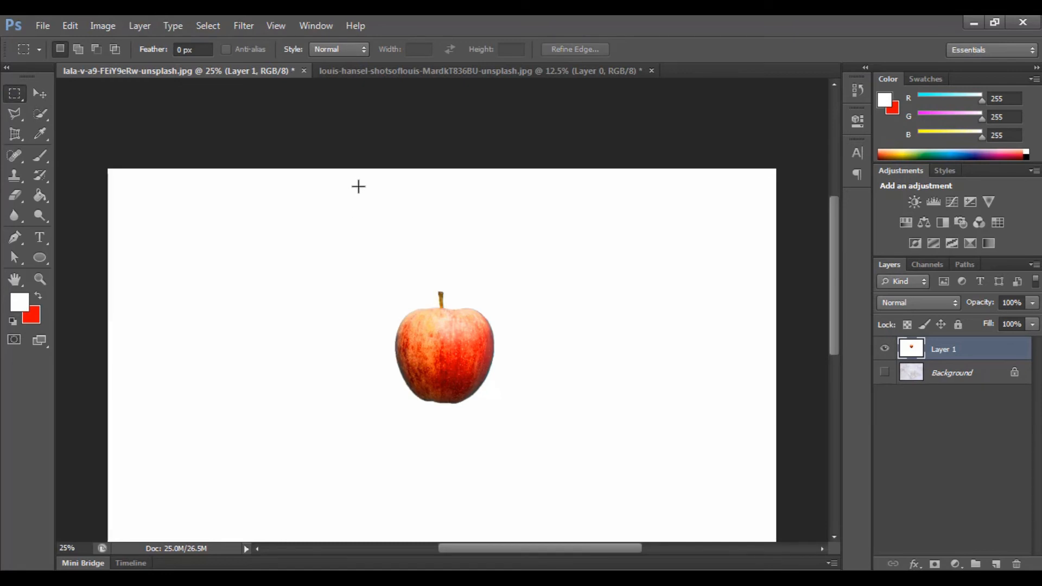
- Scale Layer 1 to 58.80% and move it to about X 2113, Y 1423 px, and show the Background layer
left_click(885, 372)
left_click(884, 372)
key("ctrl+t")
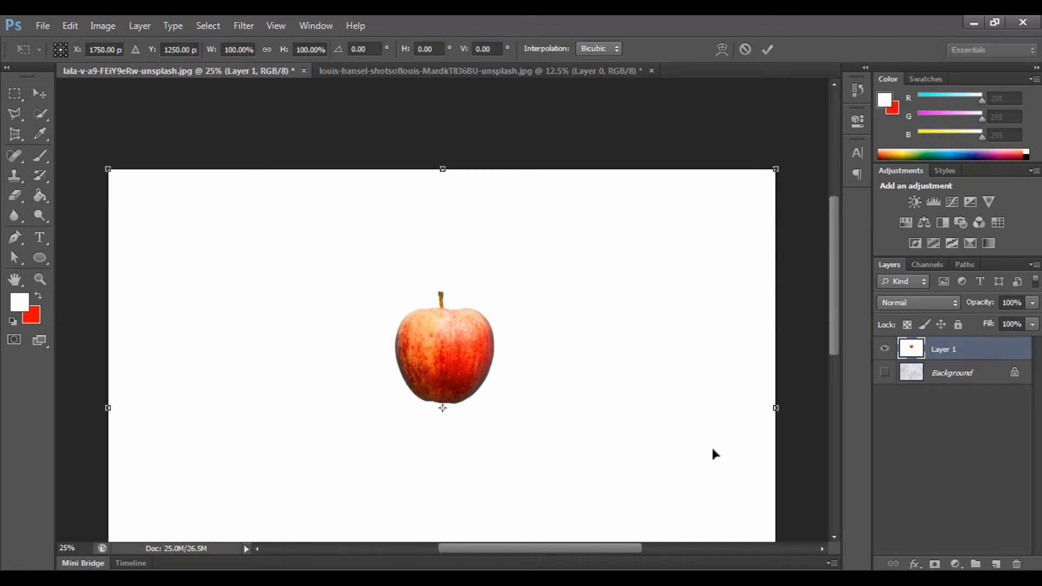
scroll(800, 299, "down", 4)
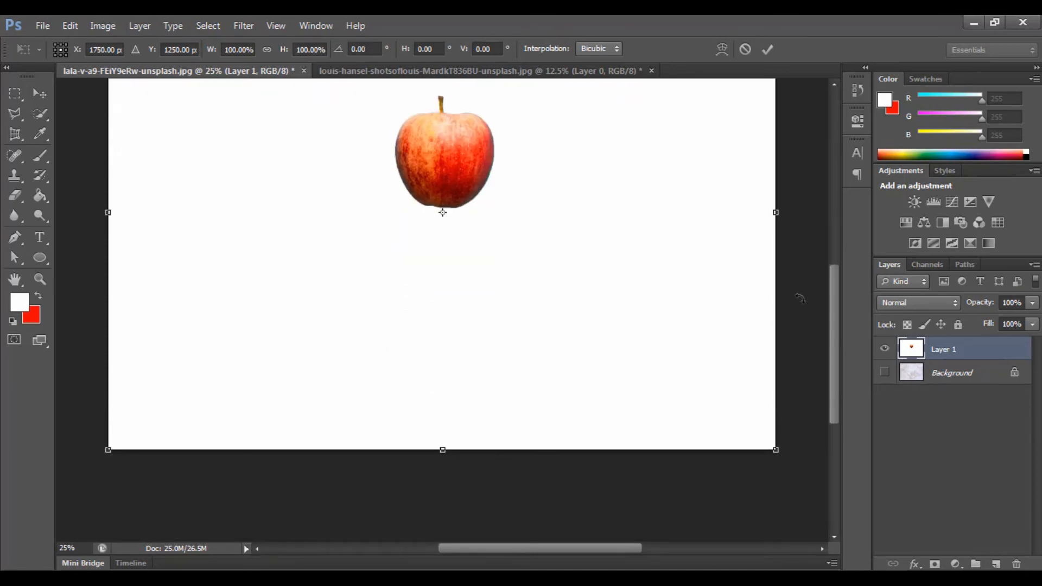
scroll(800, 298, "down", 1)
scroll(798, 298, "up", 1)
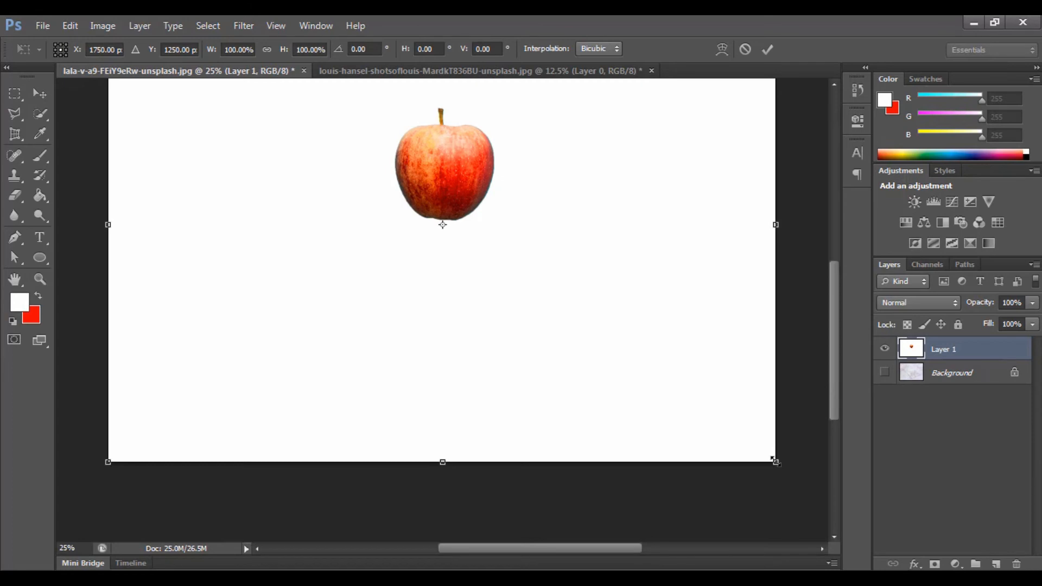
left_click_drag(775, 461, 503, 260)
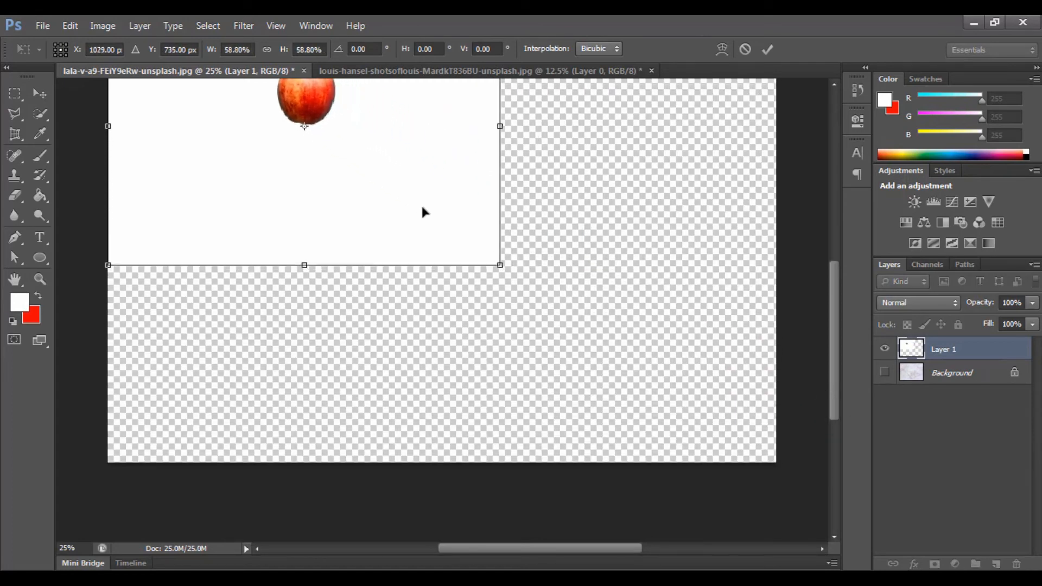
left_click_drag(422, 211, 630, 341)
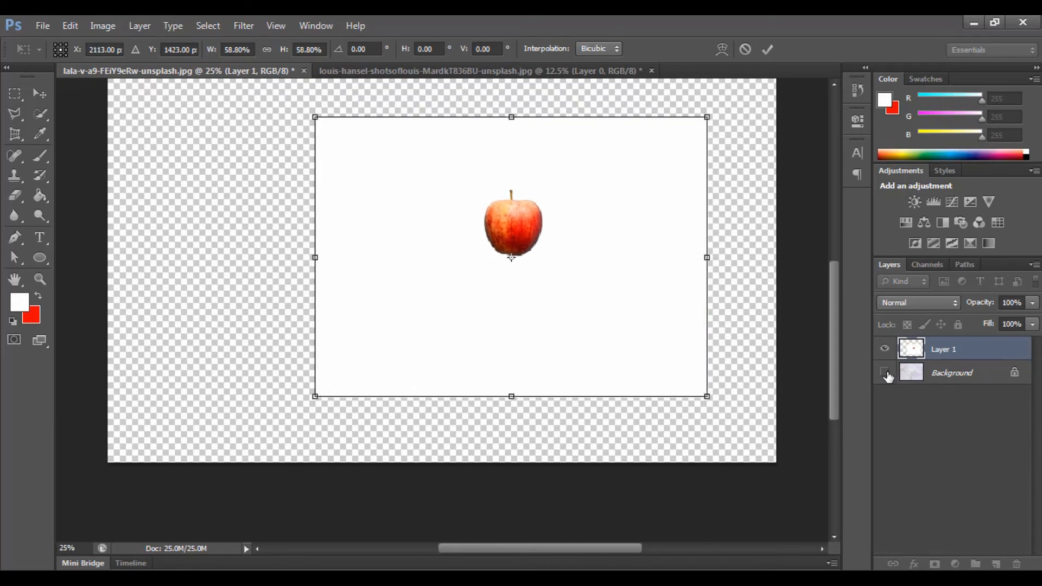
key("Return")
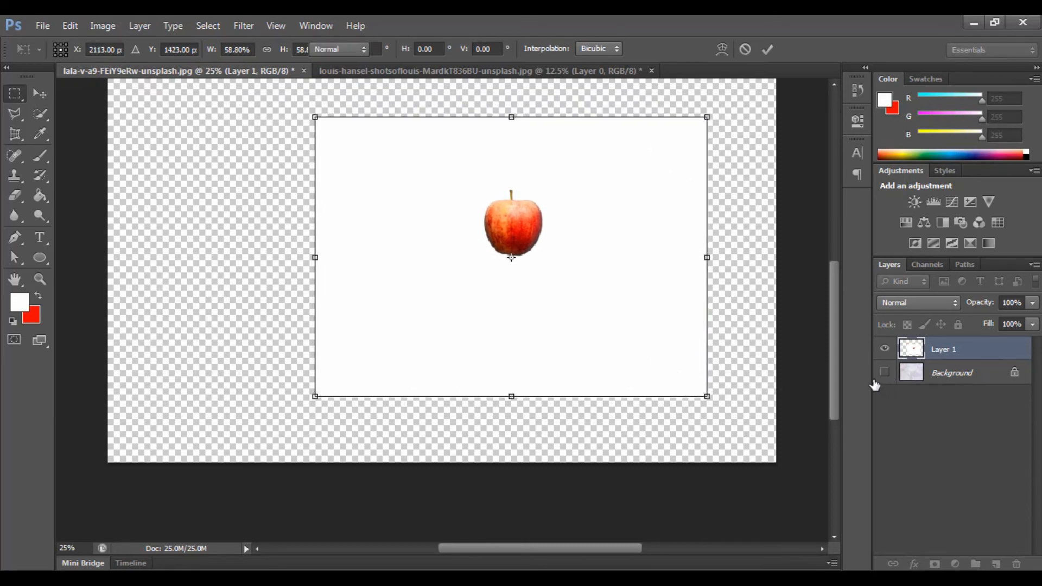
left_click(884, 372)
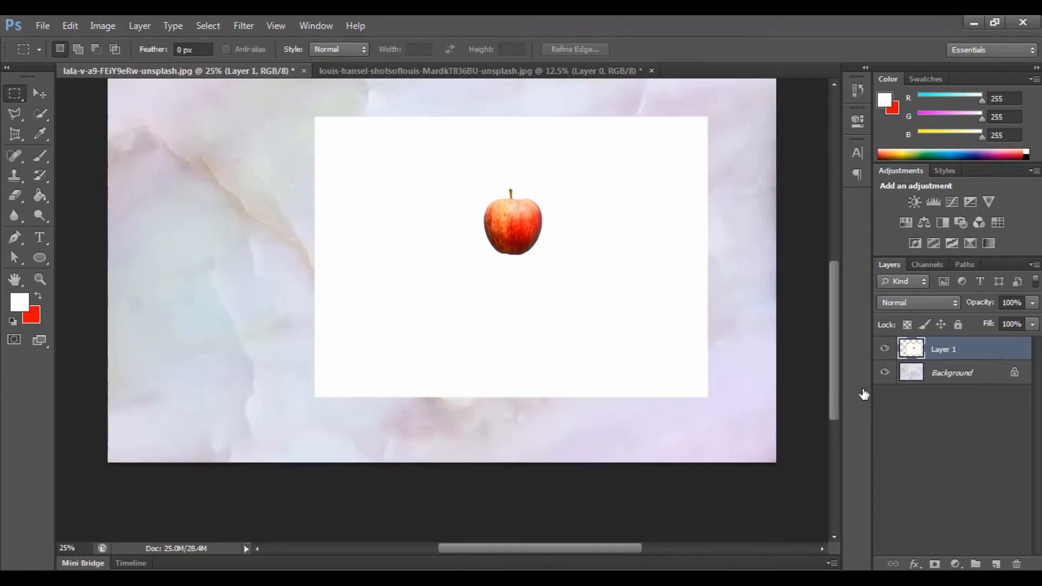
- Set Layer 1's blend mode to Dissolve and lower its opacity to 60%
mouse_move(835, 388)
left_mouse_down()
mouse_move(837, 311)
mouse_move(845, 372)
left_mouse_up()
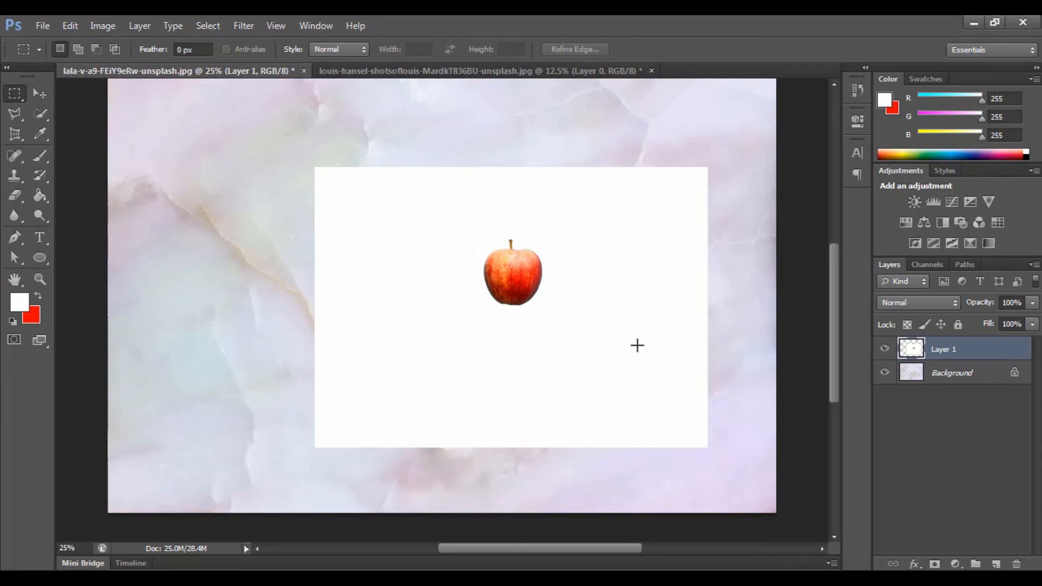
left_click(955, 304)
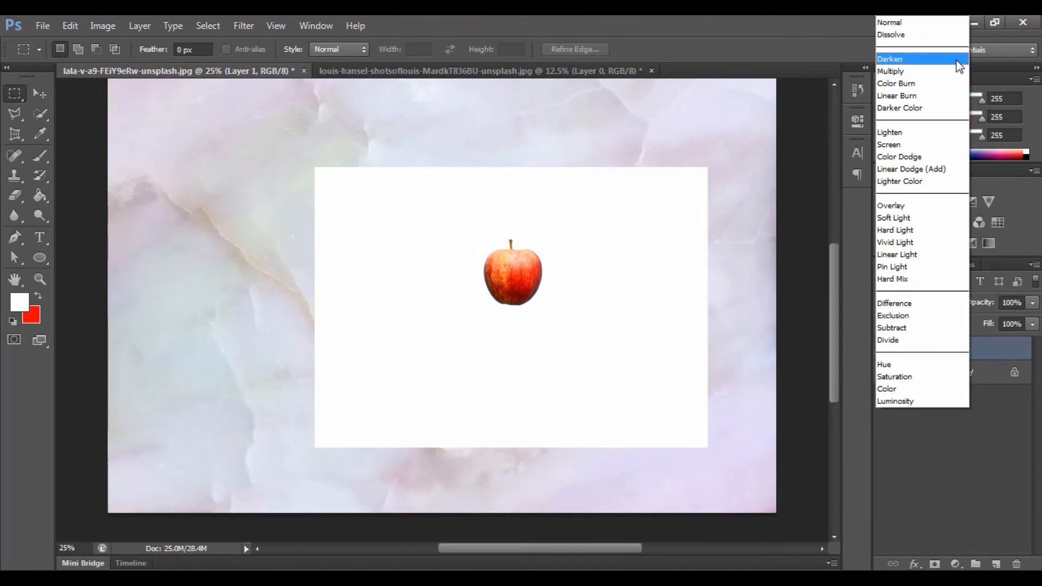
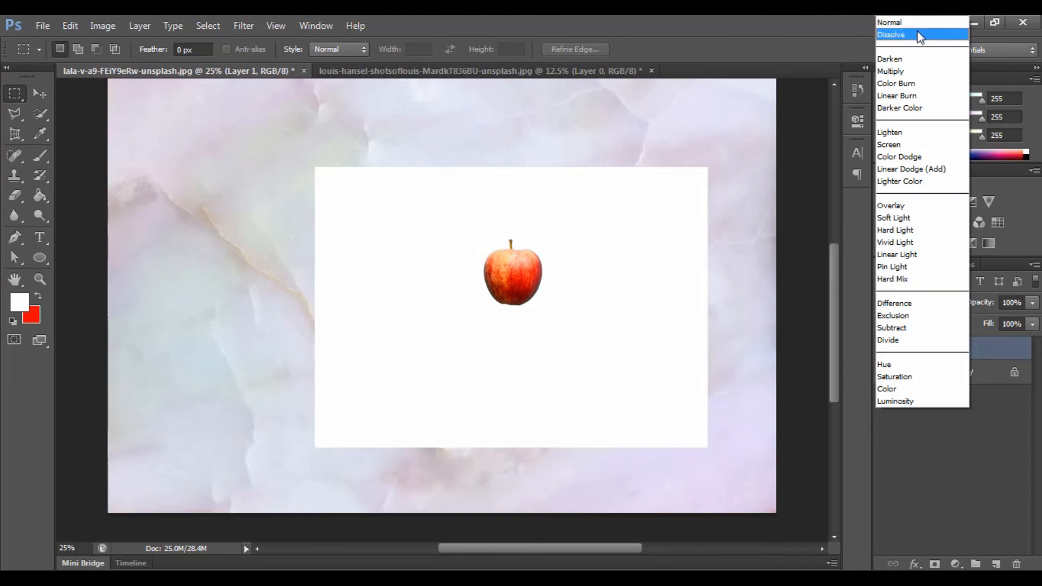
left_click(918, 35)
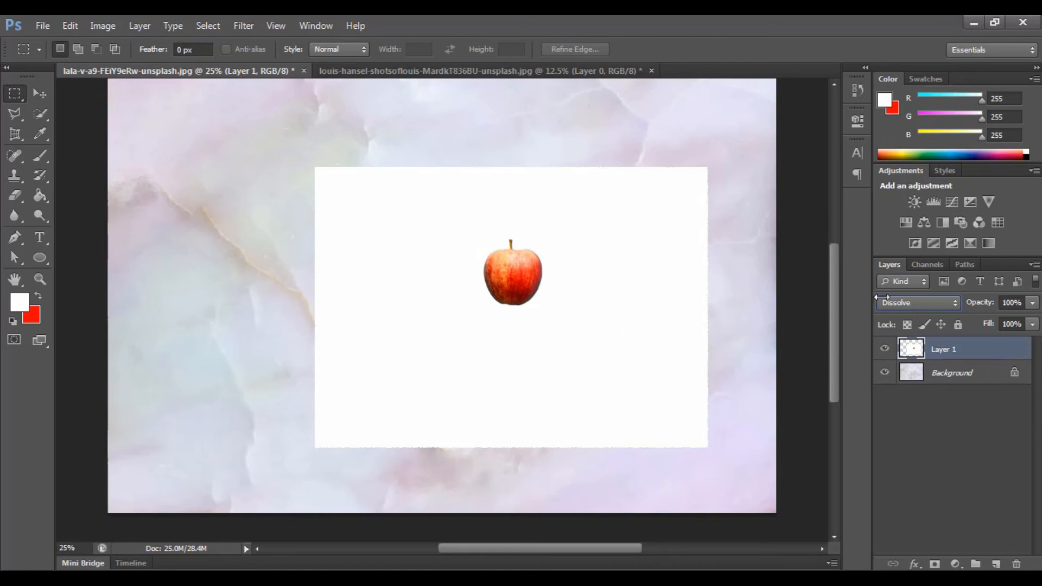
left_click(1032, 305)
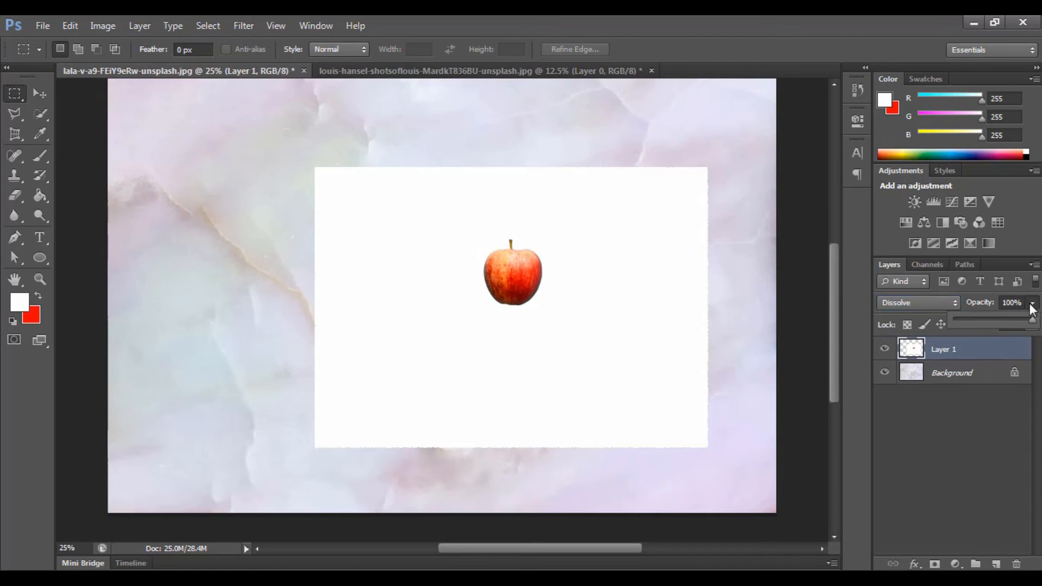
left_click_drag(1031, 320, 1029, 324)
left_click_drag(960, 320, 931, 321)
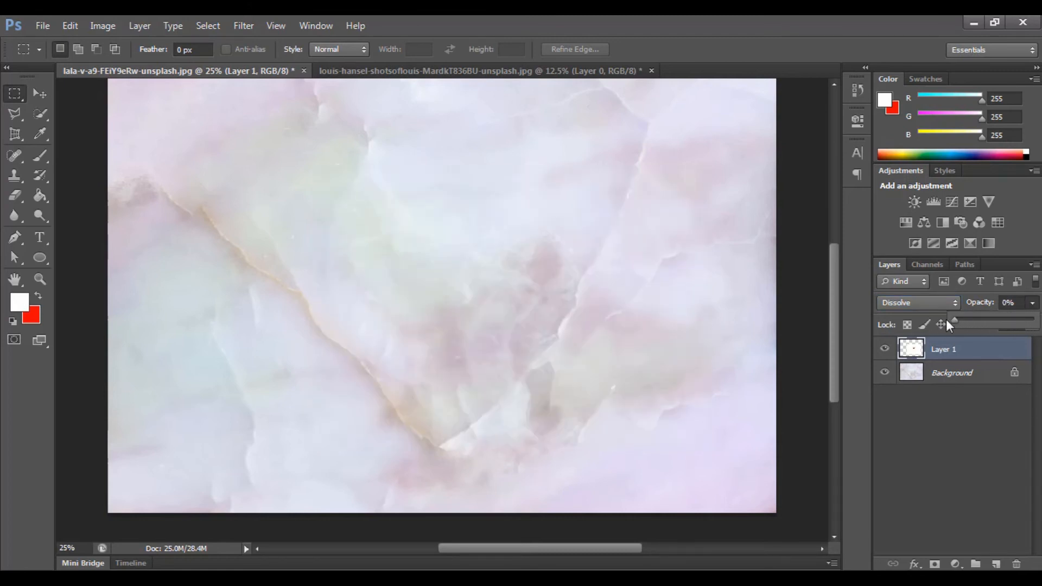
left_click_drag(1004, 321, 992, 321)
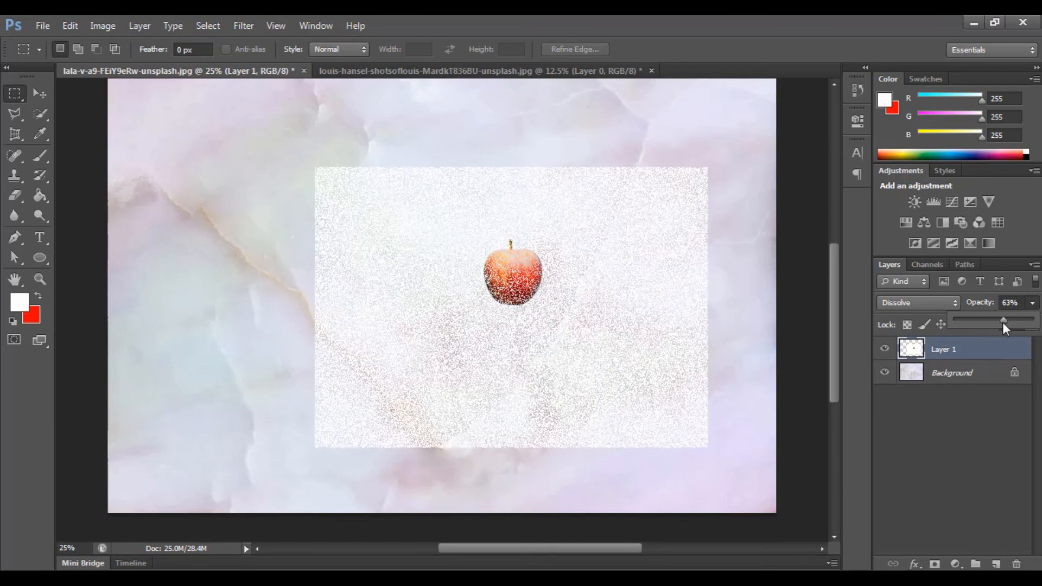
left_click_drag(1018, 320, 1001, 320)
- Inspect Layer 1's dissolved pixels at up to 800% magnification, and set the layer's blend mode back to Normal
key("ctrl+plus")
key("ctrl+plus")
key("ctrl+plus")
scroll(552, 321, "up", 6)
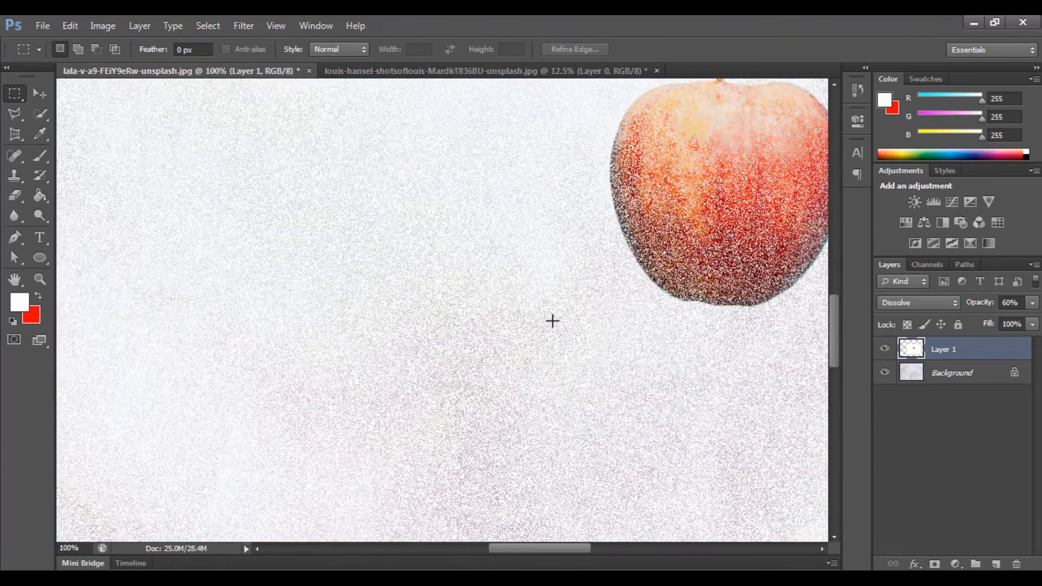
scroll(552, 321, "up", 1)
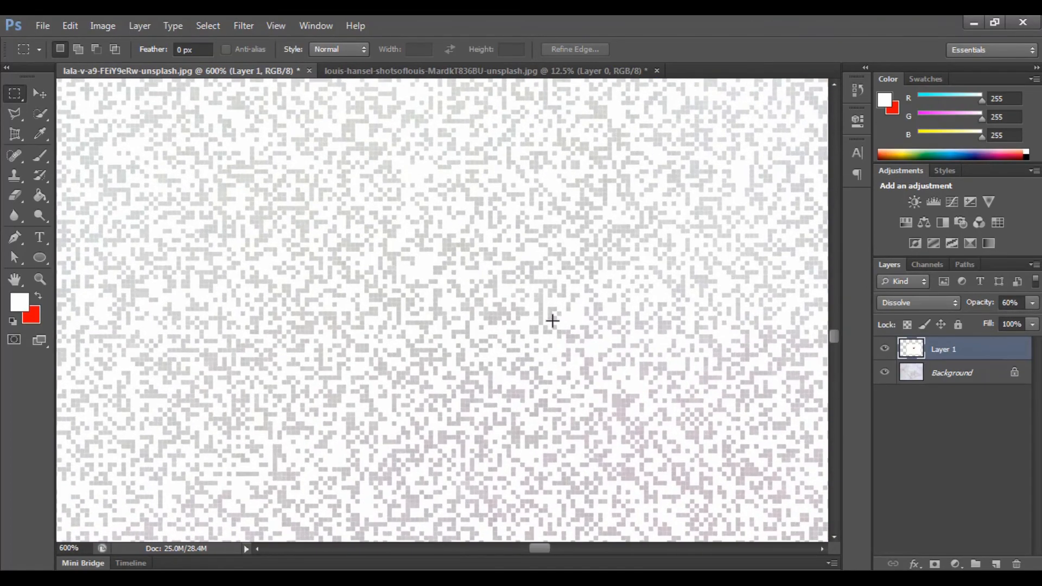
scroll(552, 321, "up", 1)
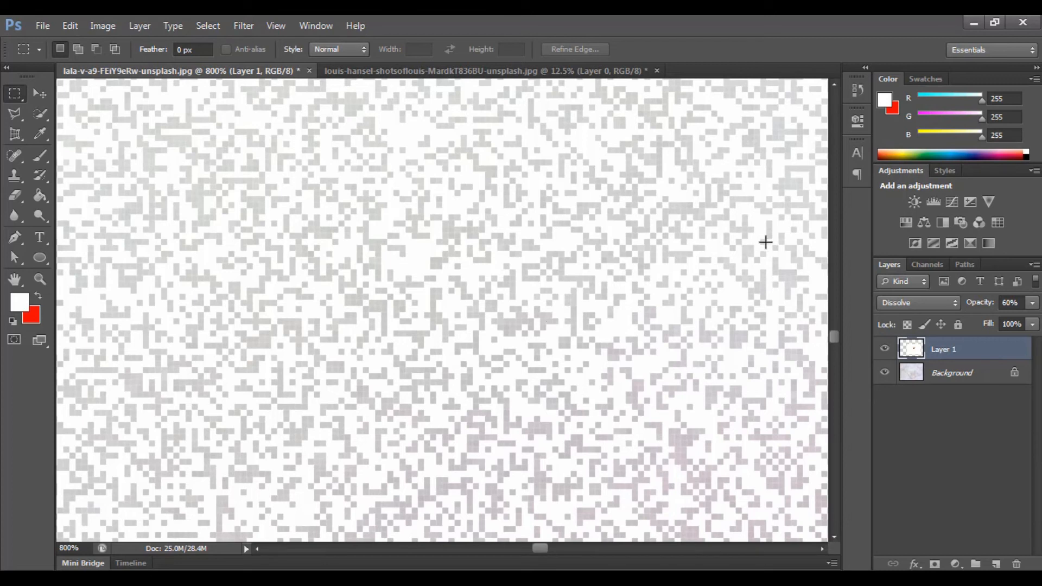
left_click(932, 302)
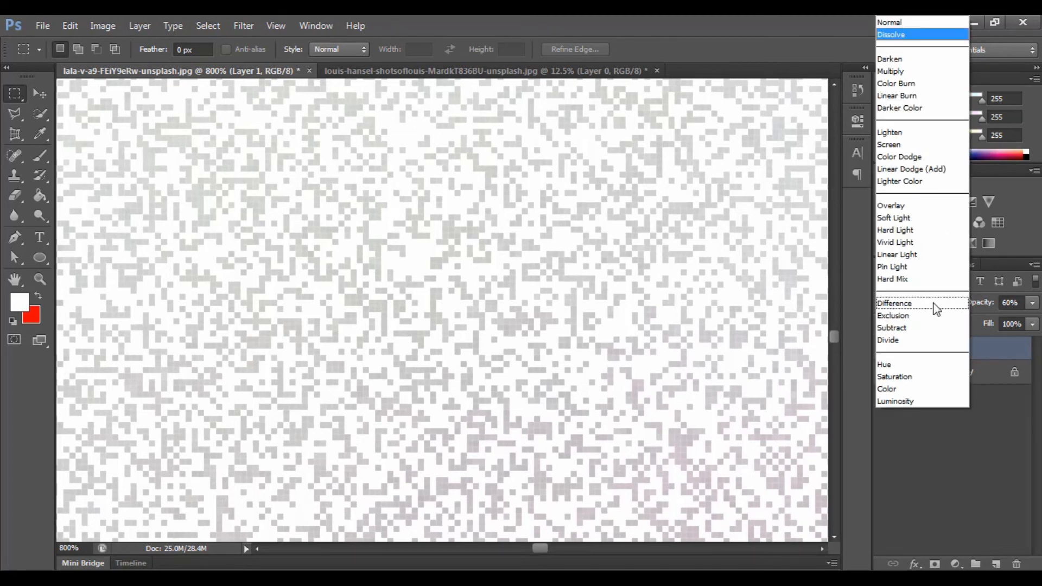
left_click(932, 23)
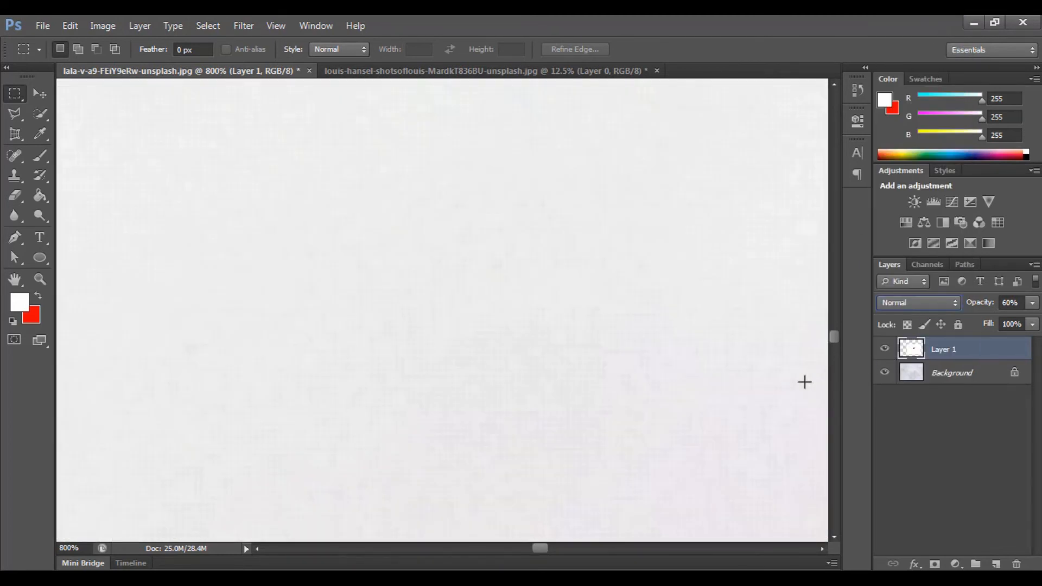
- Set Layer 1's blend mode to Darken and raise its opacity to 100%
key("ctrl+minus")
key("ctrl+minus")
key("ctrl+minus")
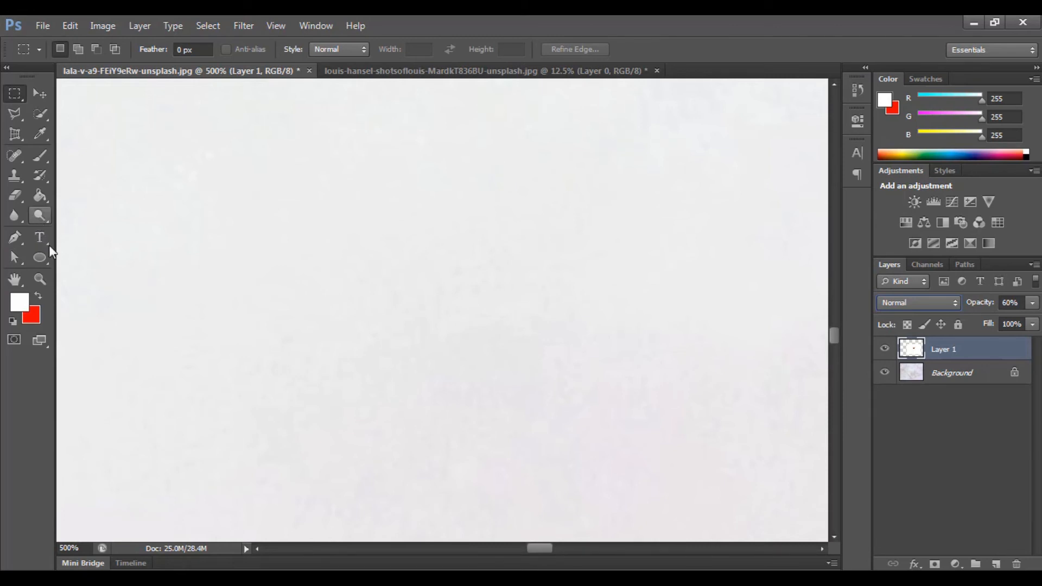
left_click(39, 279)
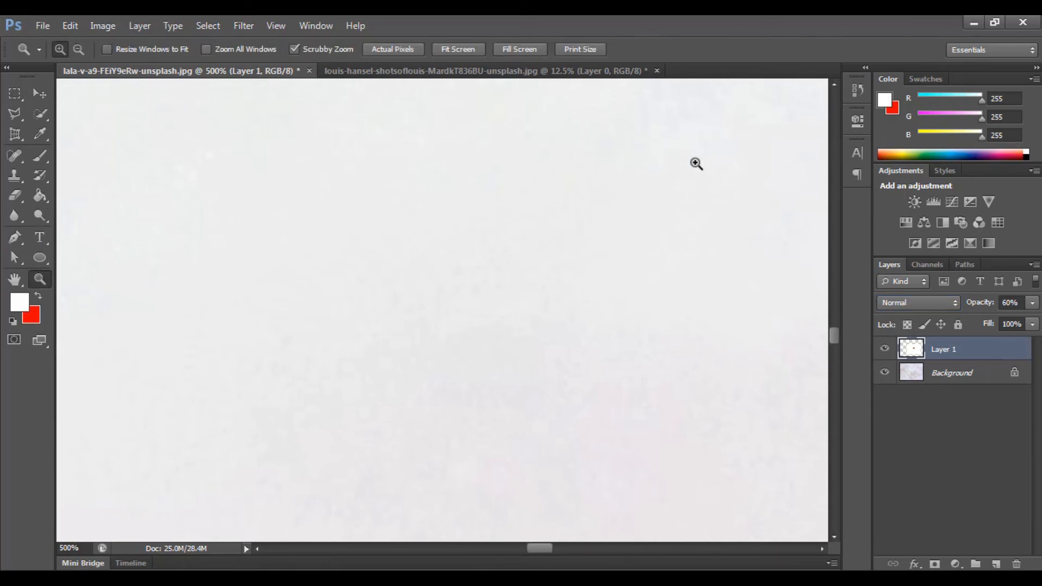
left_click_drag(696, 163, 425, 365)
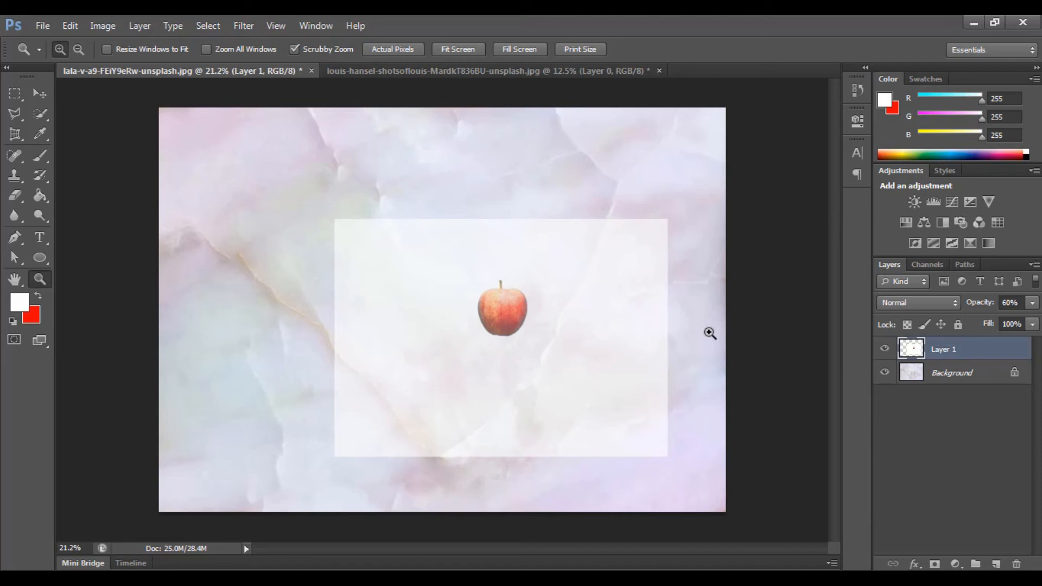
left_click(924, 299)
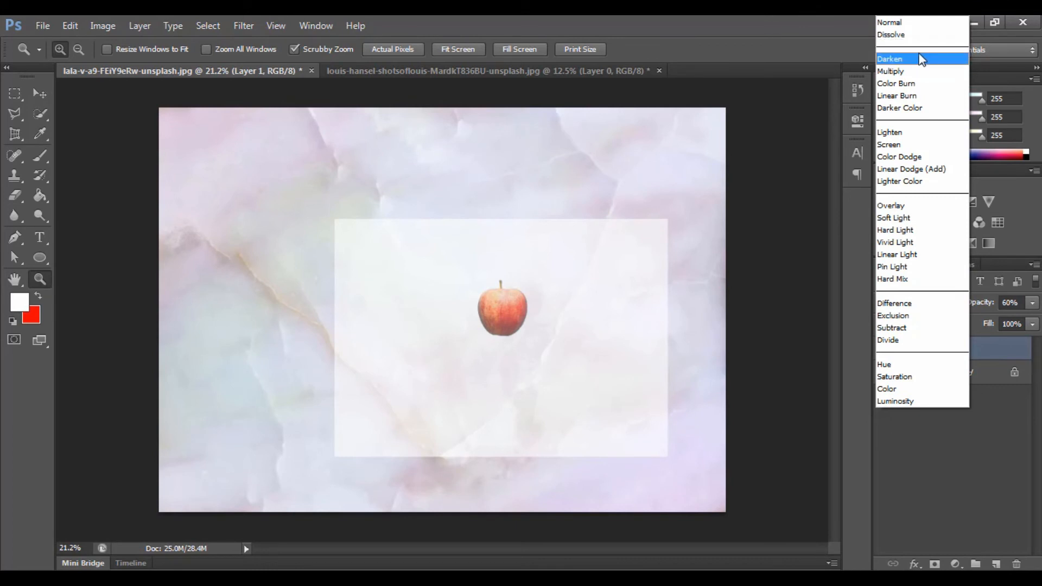
left_click(921, 66)
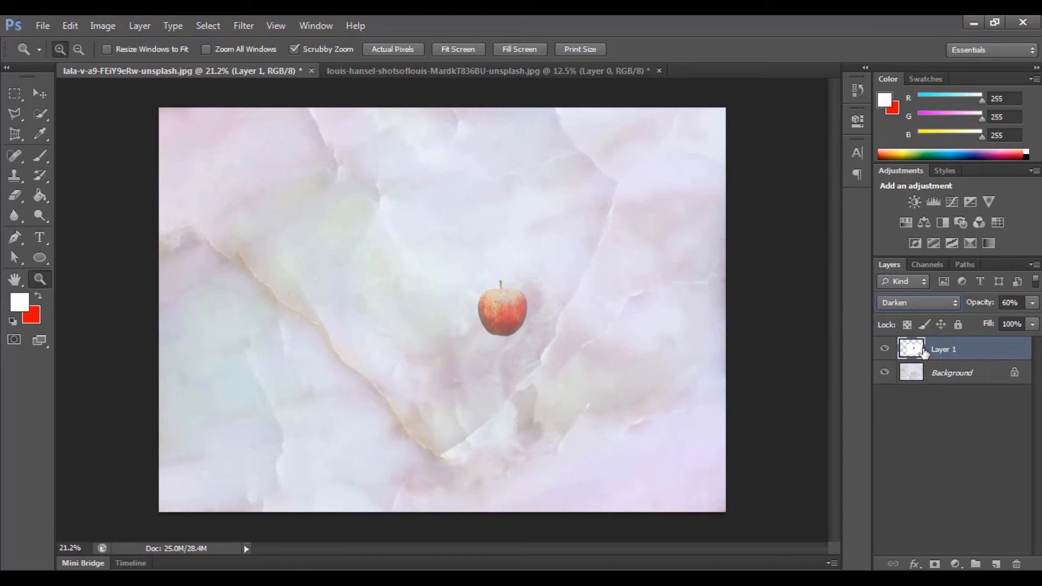
left_click(1032, 303)
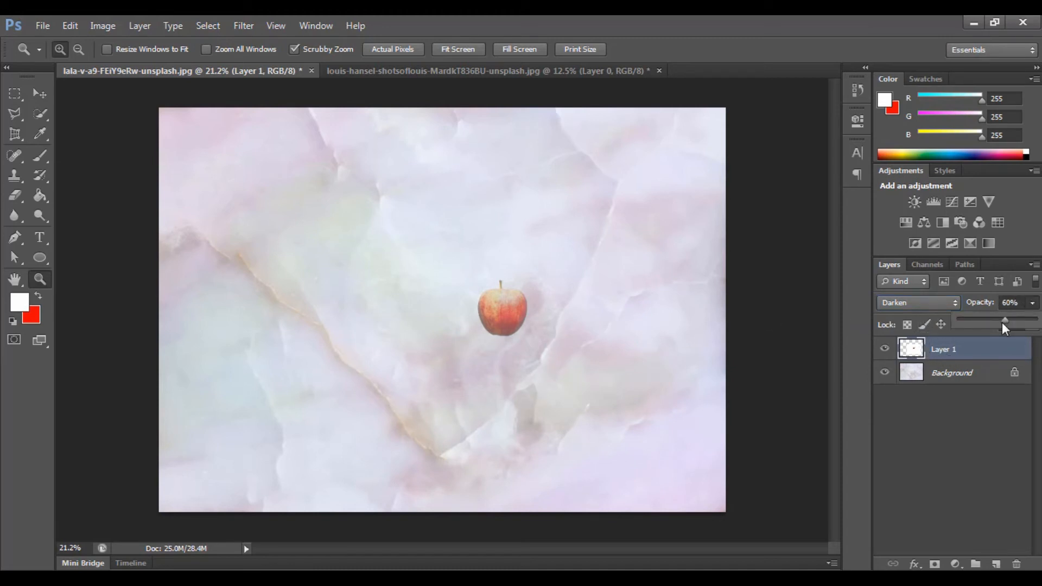
left_click_drag(1004, 320, 1037, 320)
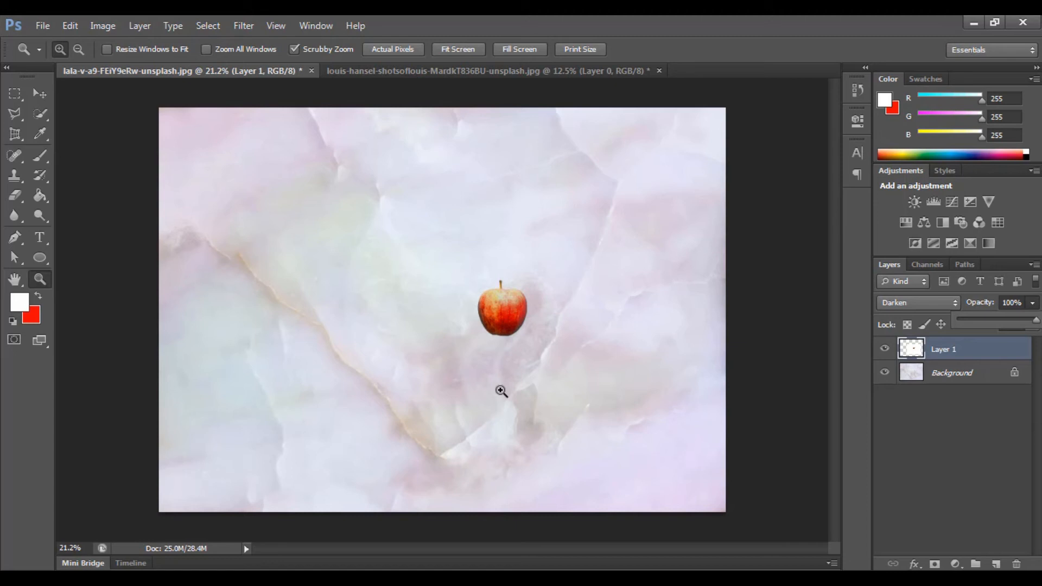
- Move Layer 1 and enlarge it proportionally to about 125%, centred at about X 2040, Y 1286.5 px
left_click(37, 93)
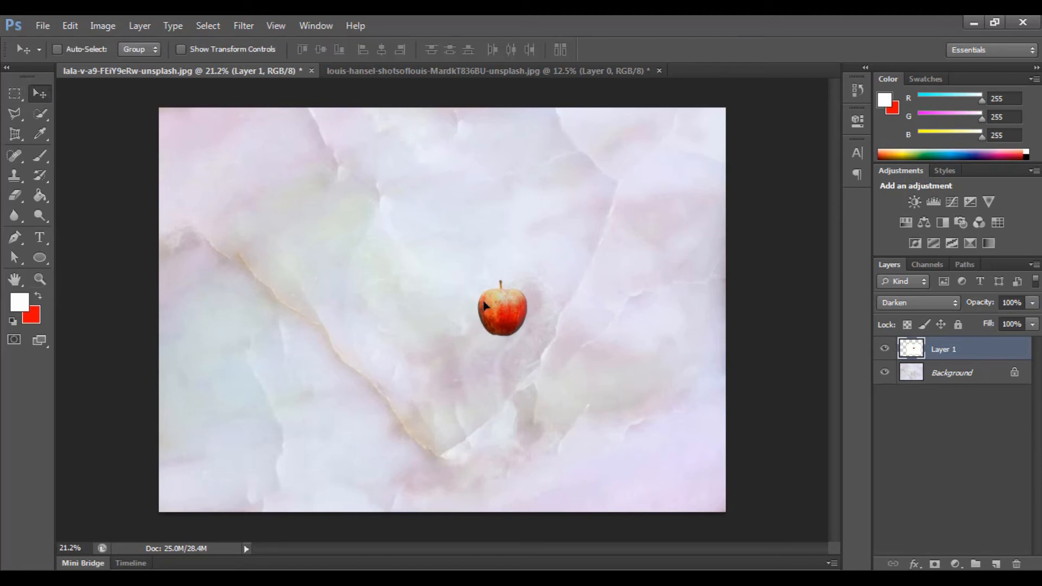
left_click_drag(510, 307, 544, 361)
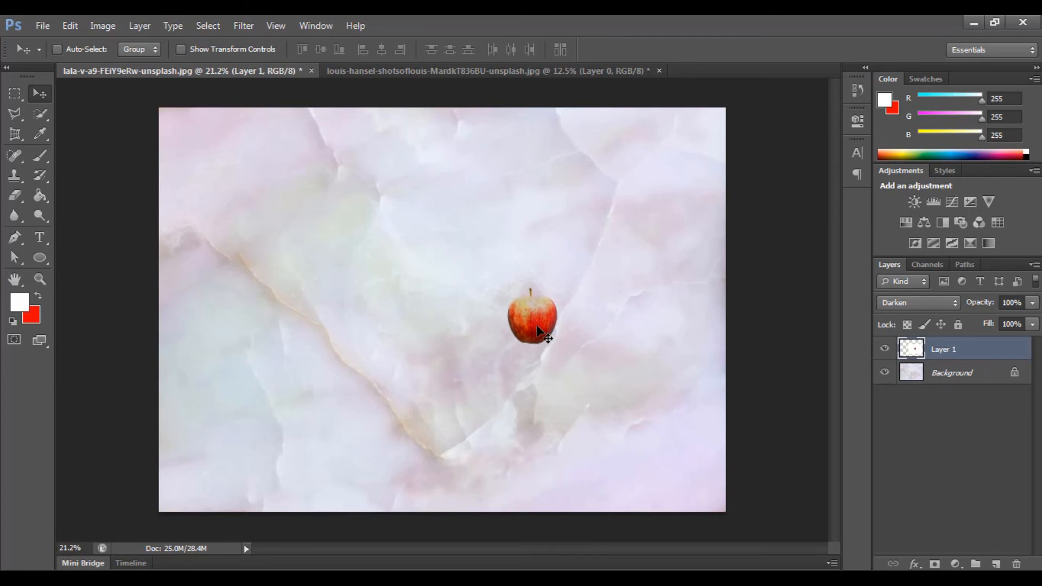
key("ctrl+t")
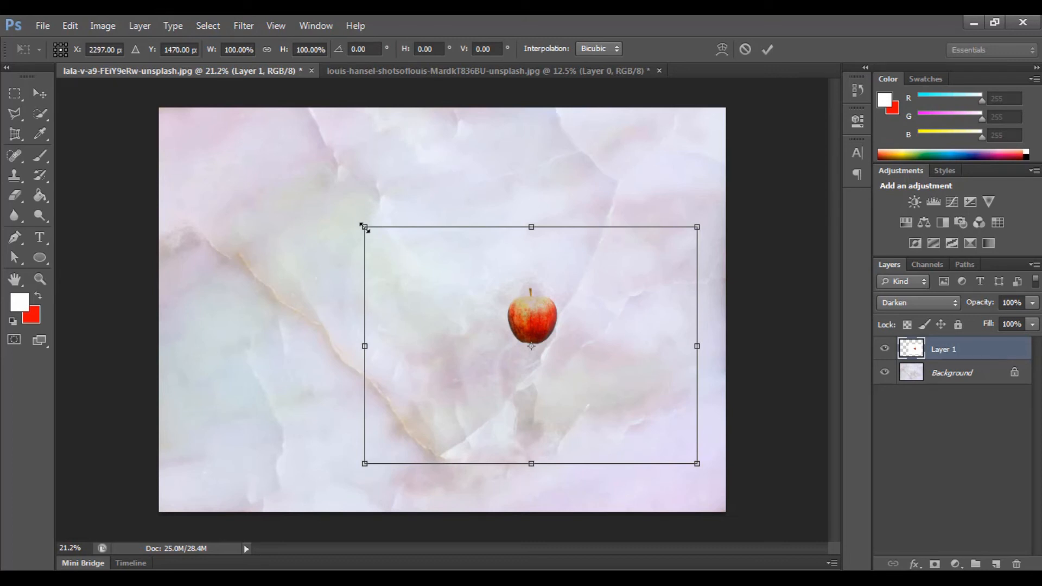
left_click_drag(364, 228, 269, 185)
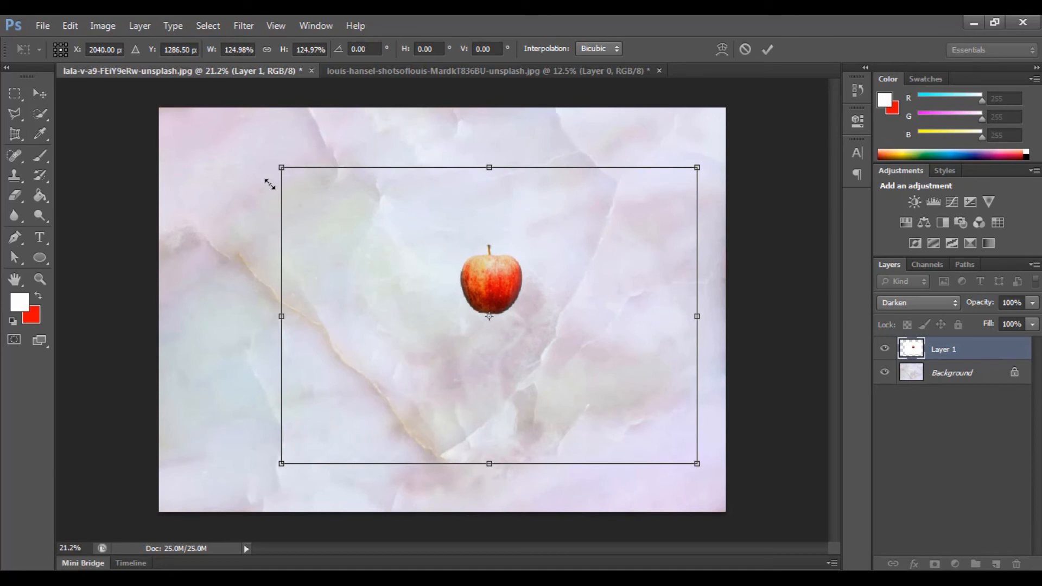
key("Return")
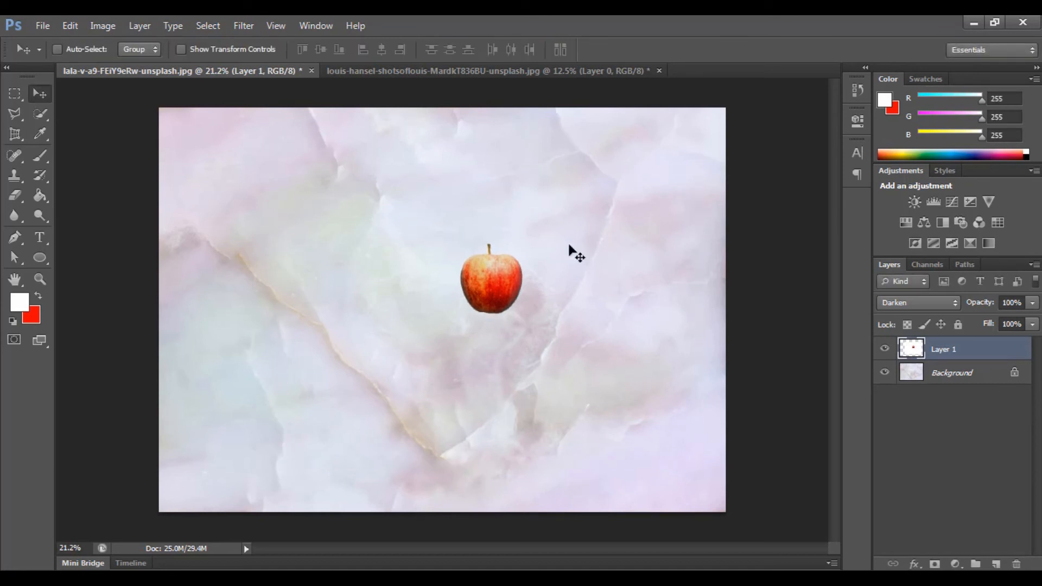
- Try the Multiply, Linear Burn and Darker Color blend modes in turn on Layer 1
left_click(917, 304)
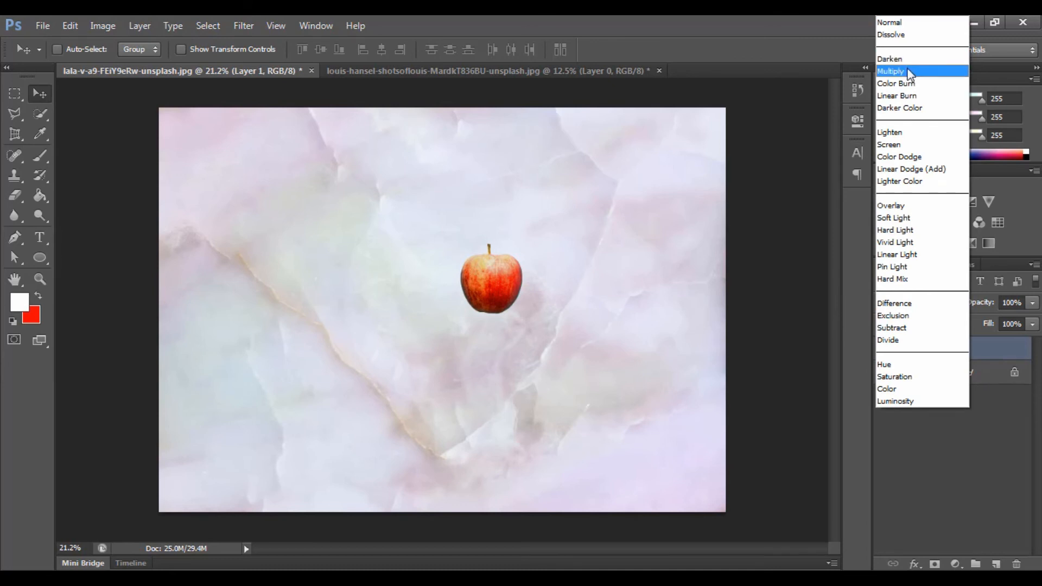
left_click(891, 71)
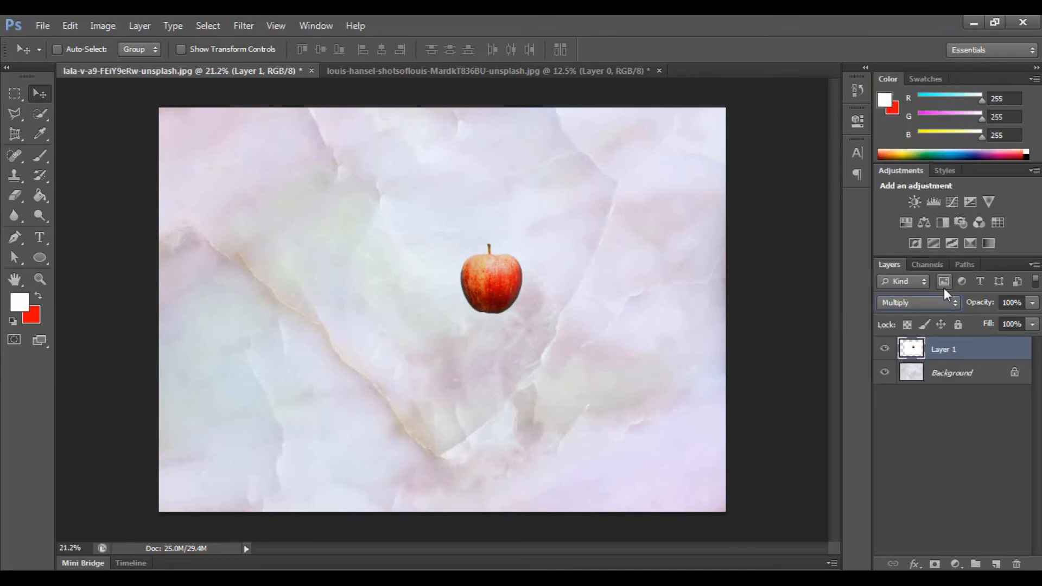
left_click(934, 304)
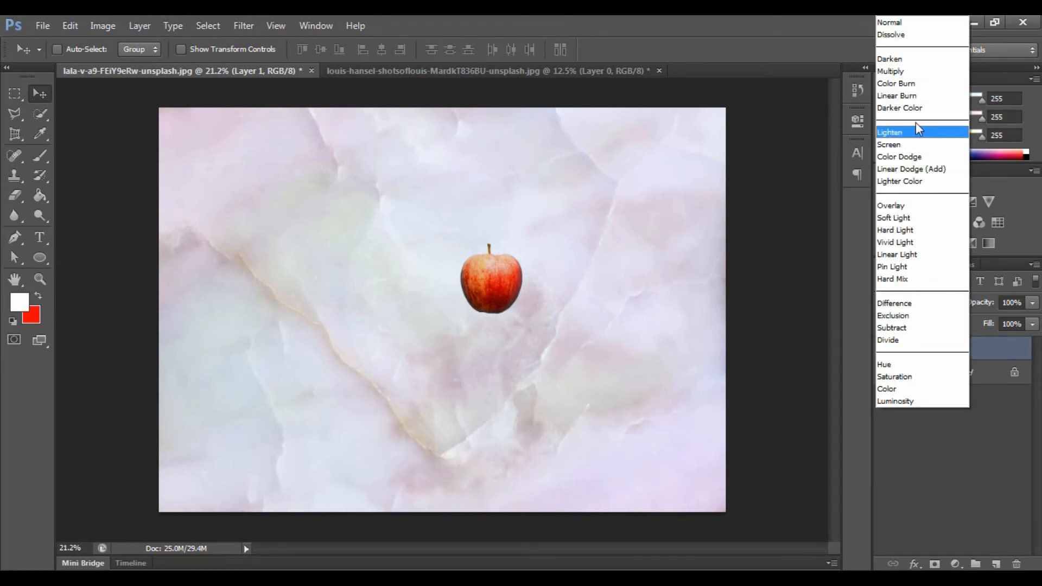
left_click(915, 95)
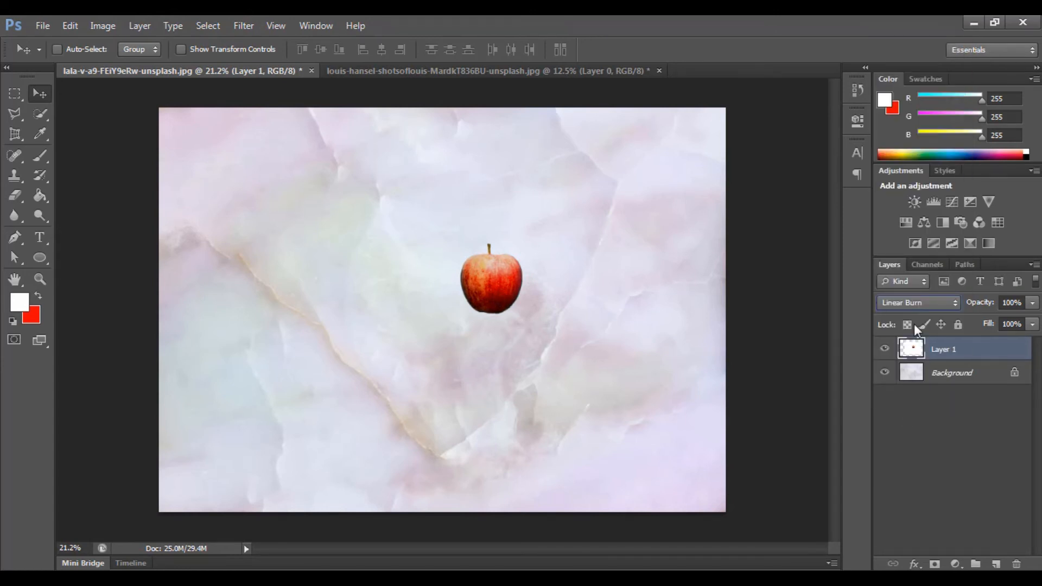
left_click(908, 298)
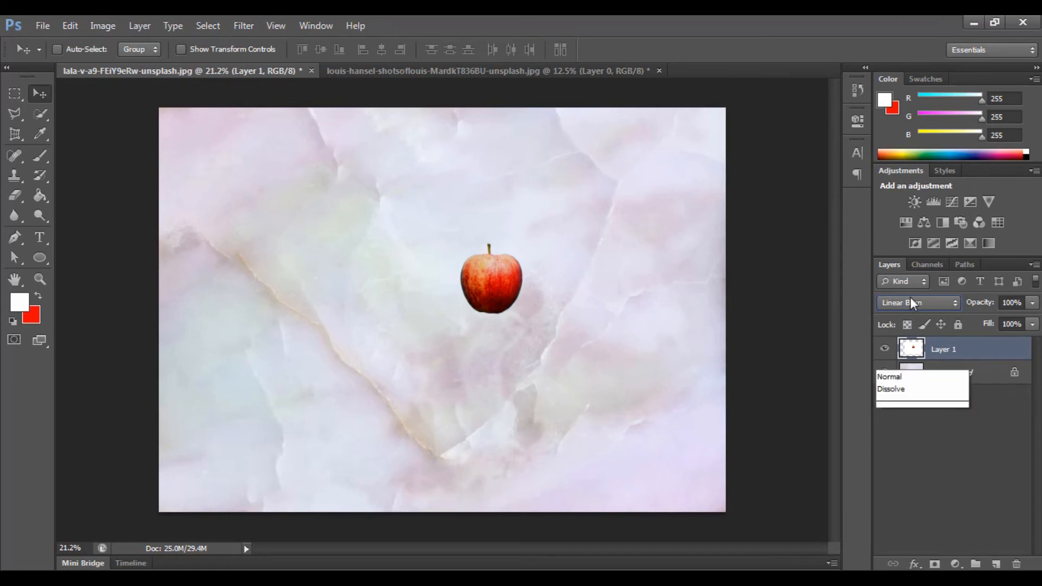
left_click(945, 108)
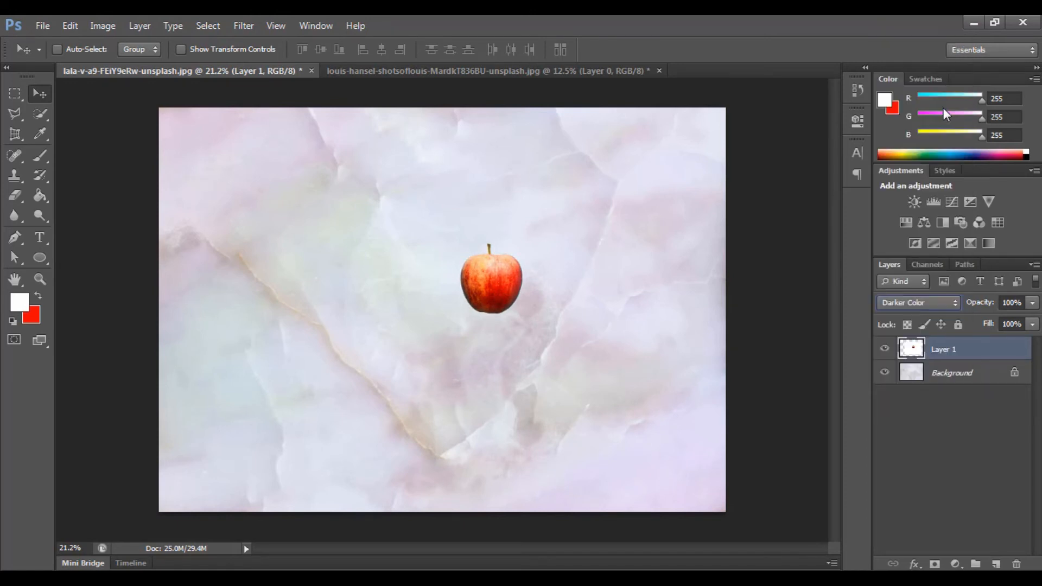
- Try the Lighten blend mode on Layer 1, shifting the layer slightly to the right, and set its mode to Screen
left_click(910, 304)
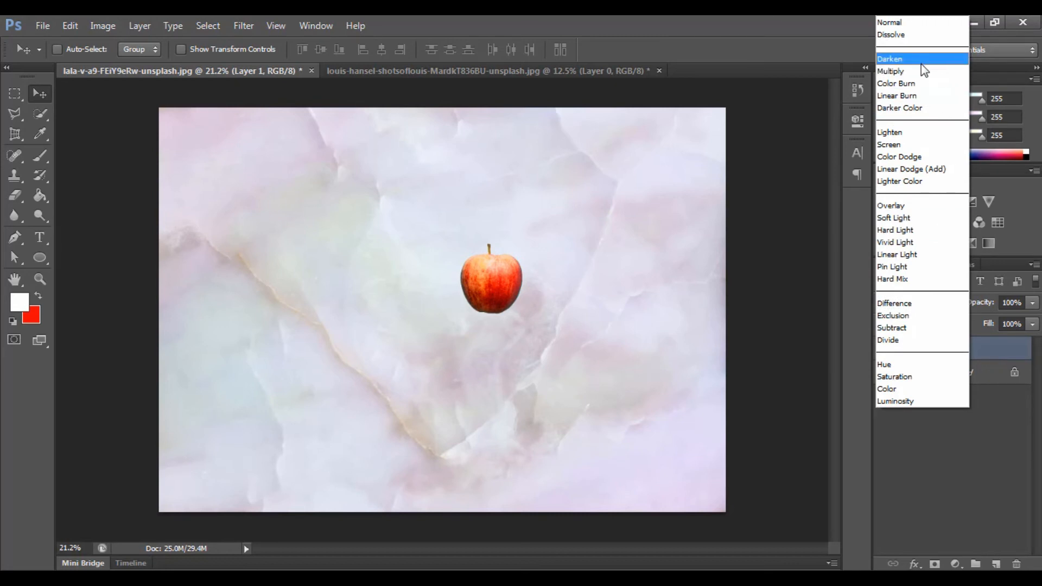
left_click(908, 135)
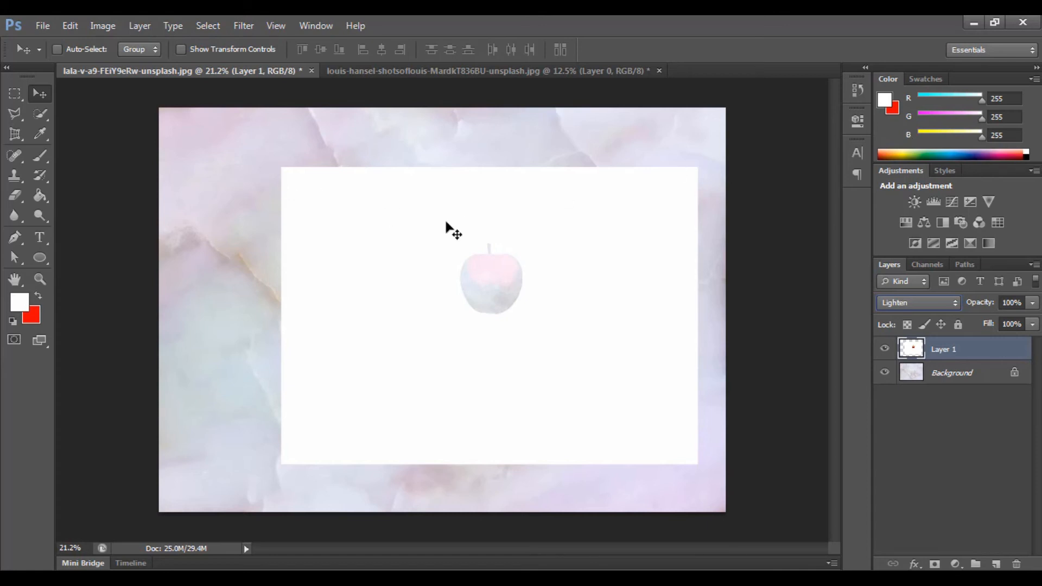
mouse_move(569, 237)
left_mouse_down()
mouse_move(430, 177)
mouse_move(468, 244)
mouse_move(619, 282)
mouse_move(606, 224)
mouse_move(565, 295)
mouse_move(492, 298)
mouse_move(635, 284)
mouse_move(646, 323)
mouse_move(696, 154)
mouse_move(532, 244)
mouse_move(414, 142)
mouse_move(431, 119)
mouse_move(437, 223)
mouse_move(659, 202)
mouse_move(709, 232)
mouse_move(674, 225)
mouse_move(560, 246)
mouse_move(592, 242)
mouse_move(578, 225)
mouse_move(588, 239)
left_mouse_up()
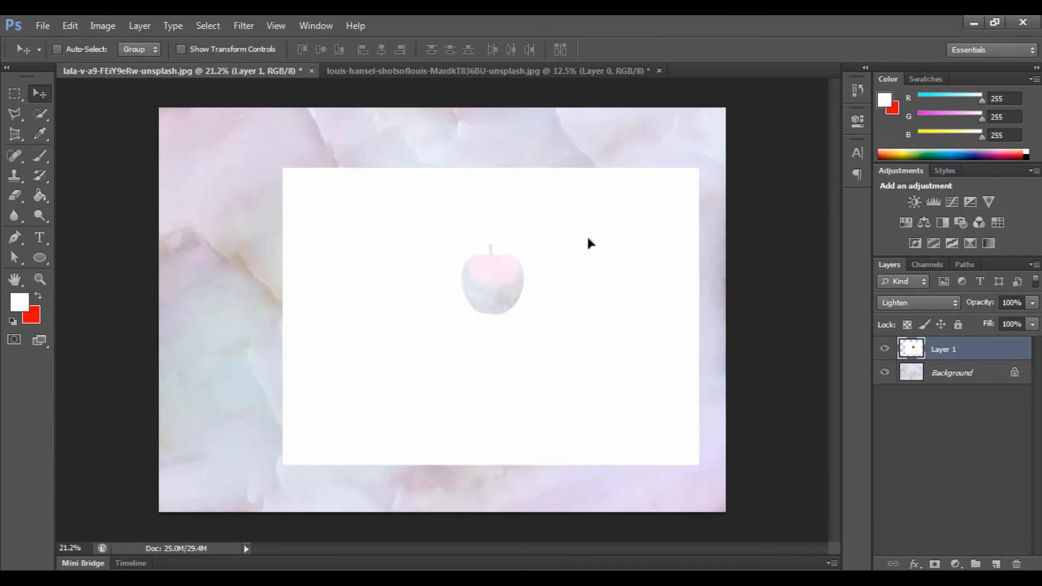
left_click(901, 305)
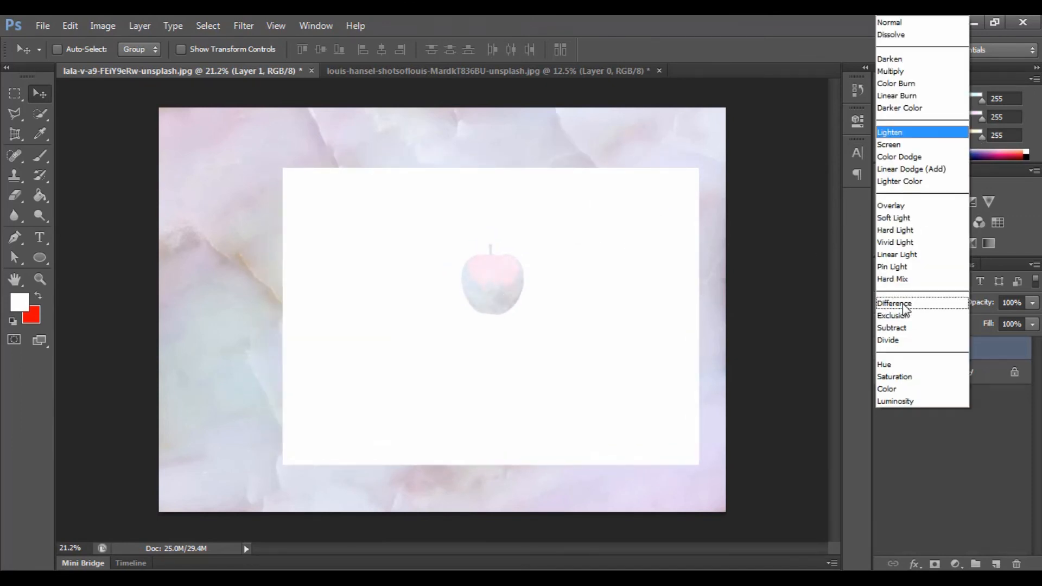
left_click(931, 151)
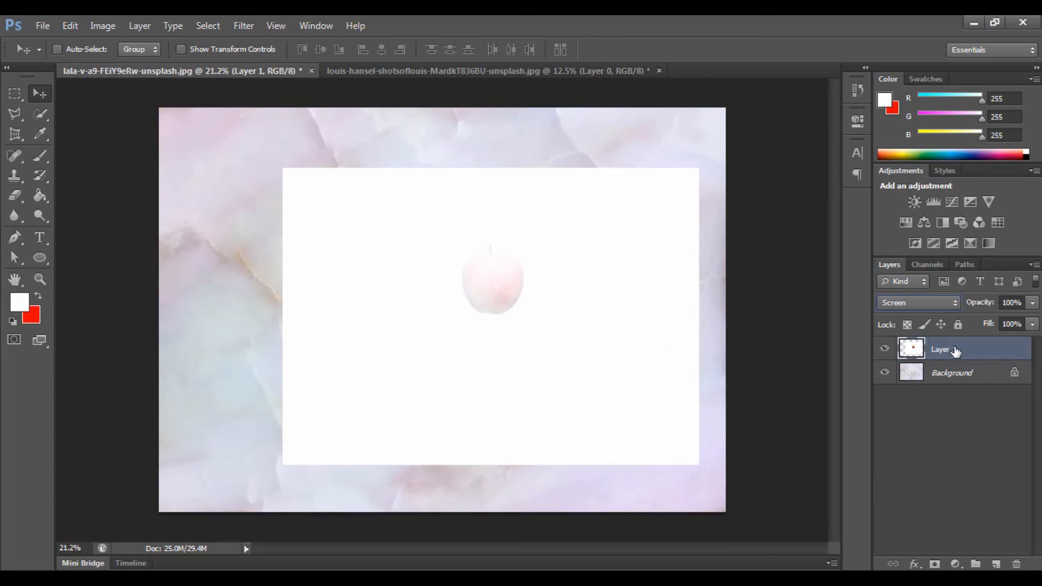
- Hide Layer 1 and open the black-and-white eye-in-triangle drawing from the Wallpapers folder as a separate document
left_click(884, 350)
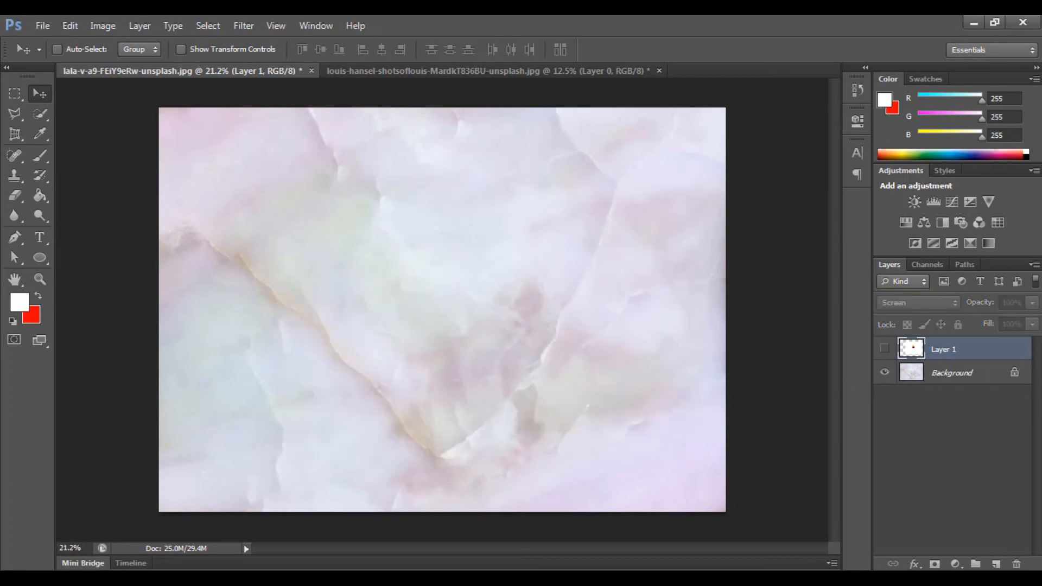
left_click(442, 500)
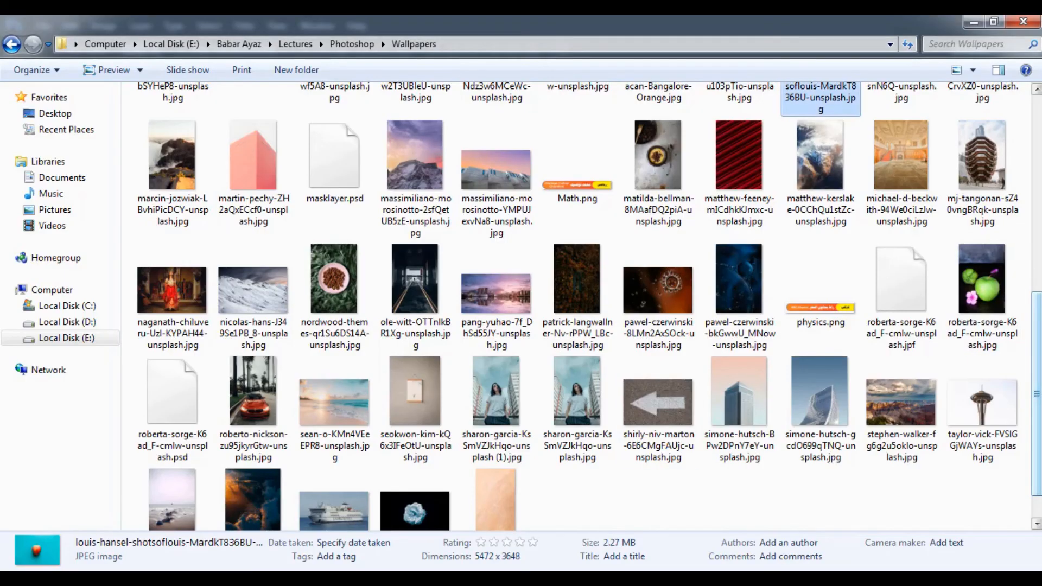
scroll(890, 455, "up", 5)
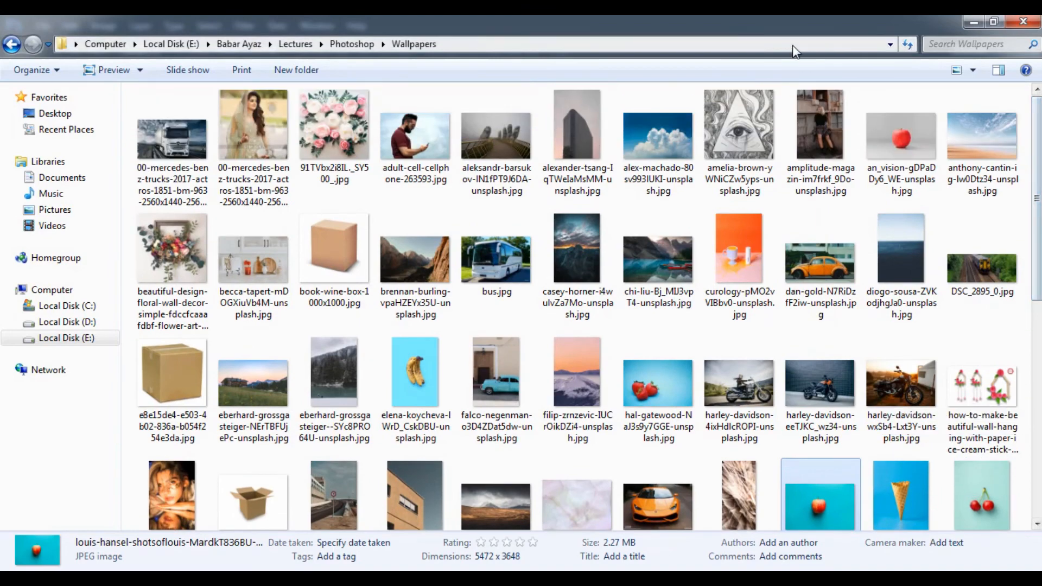
left_click_drag(742, 132, 663, 44)
- Convert the drawing's Background into a regular layer named Layer 0 and copy it into the marble document
double_click(961, 356)
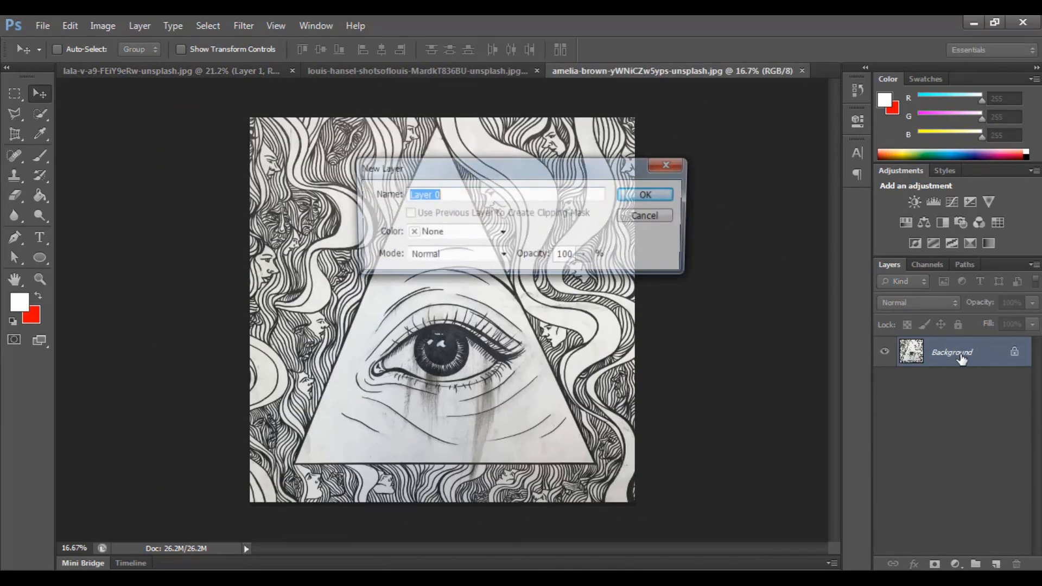
left_click(654, 193)
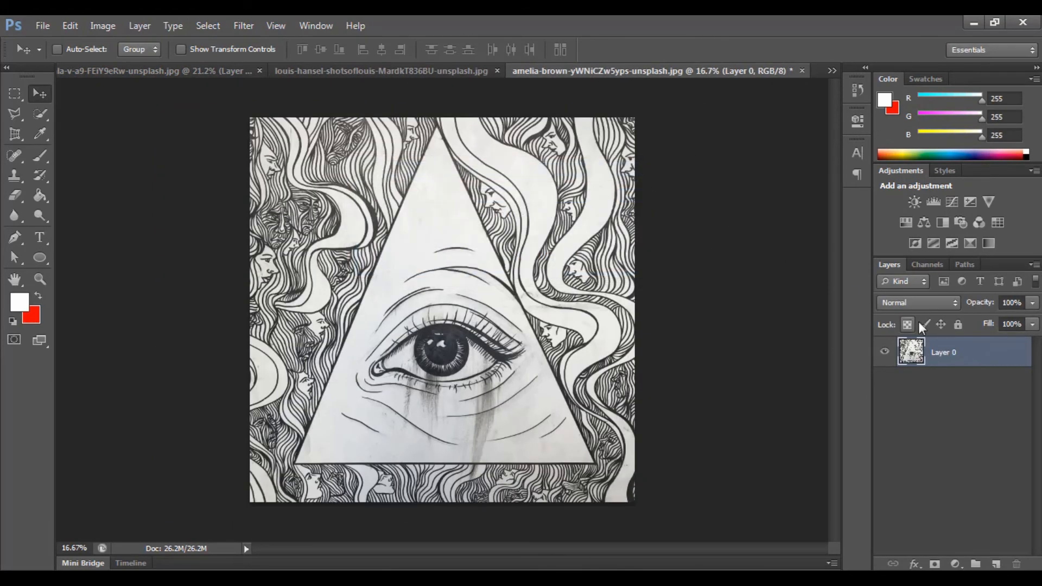
mouse_move(546, 383)
left_mouse_down()
mouse_move(285, 155)
mouse_move(211, 74)
mouse_move(412, 256)
mouse_move(490, 304)
left_mouse_up()
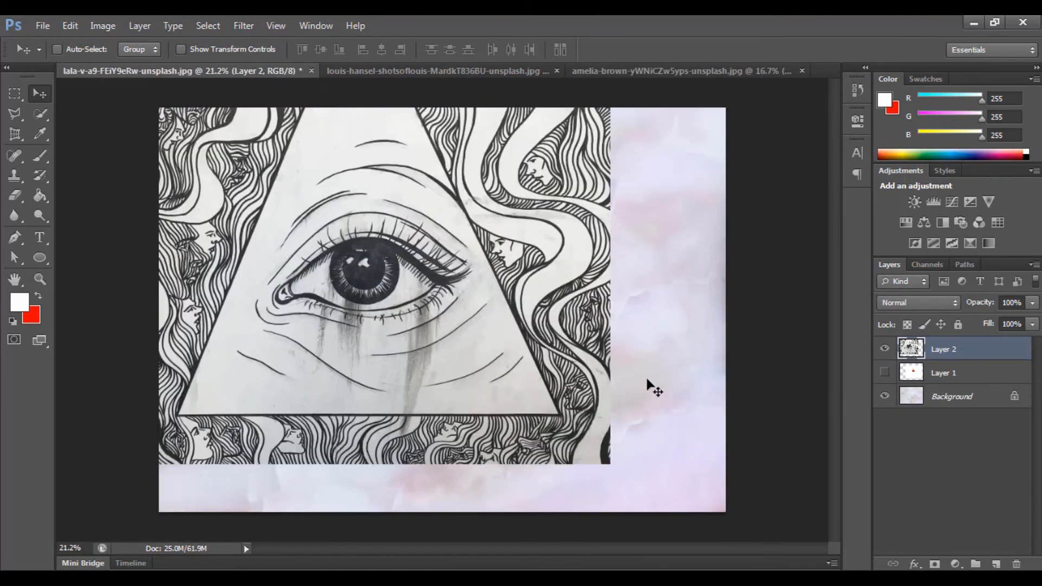
- Move the eye drawing towards the middle of the canvas and shrink it proportionally to fit inside the marble image
mouse_move(520, 306)
left_mouse_down()
mouse_move(618, 340)
mouse_move(658, 383)
mouse_move(606, 382)
mouse_move(602, 429)
left_mouse_up()
key("ctrl+t")
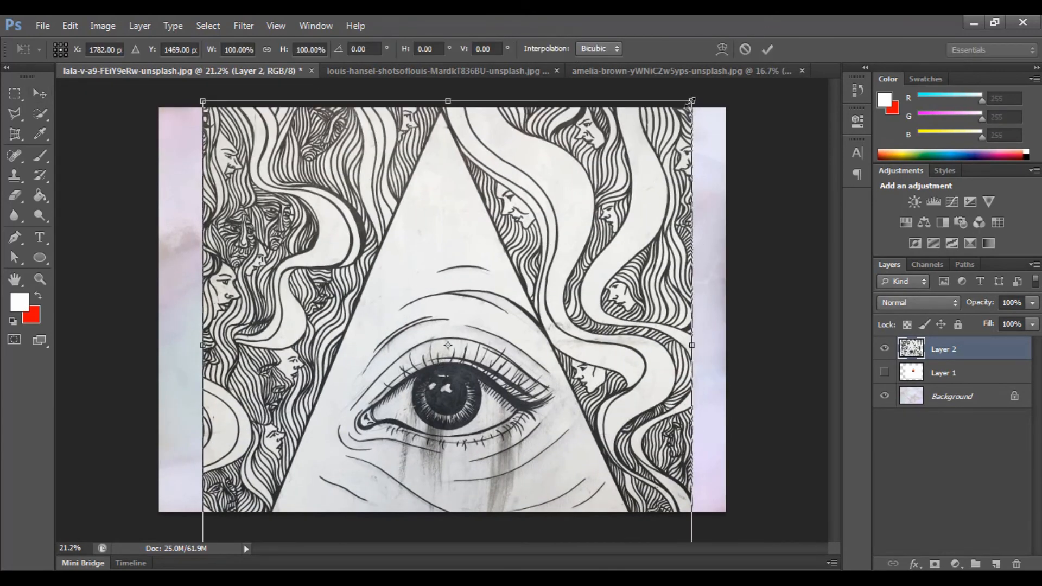
left_click_drag(691, 101, 578, 186)
key("Return")
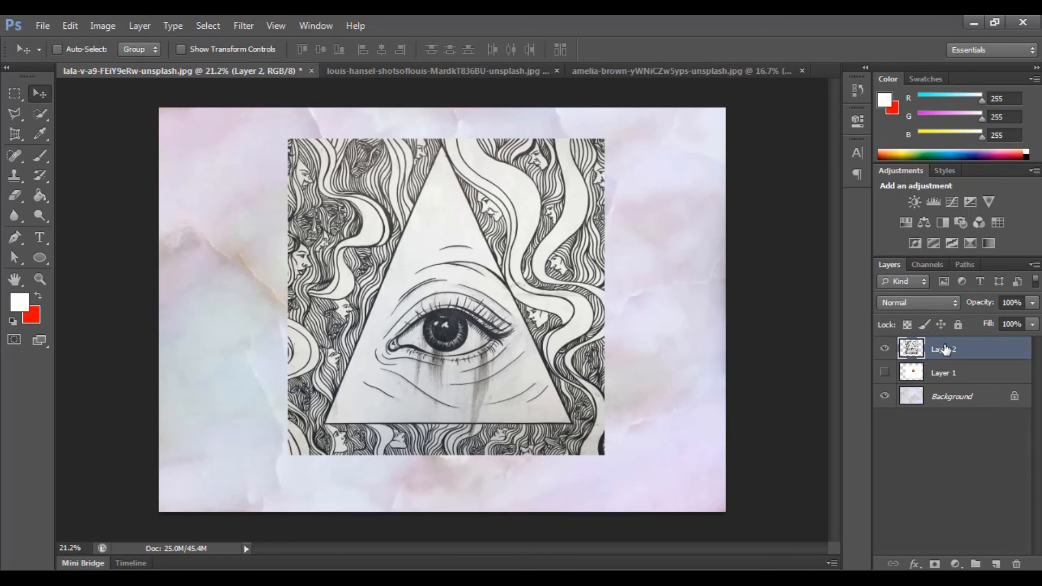
- Try Lighten on Layer 2, set its blend mode to Darken and shift the drawing slightly down and to the left
left_click(951, 302)
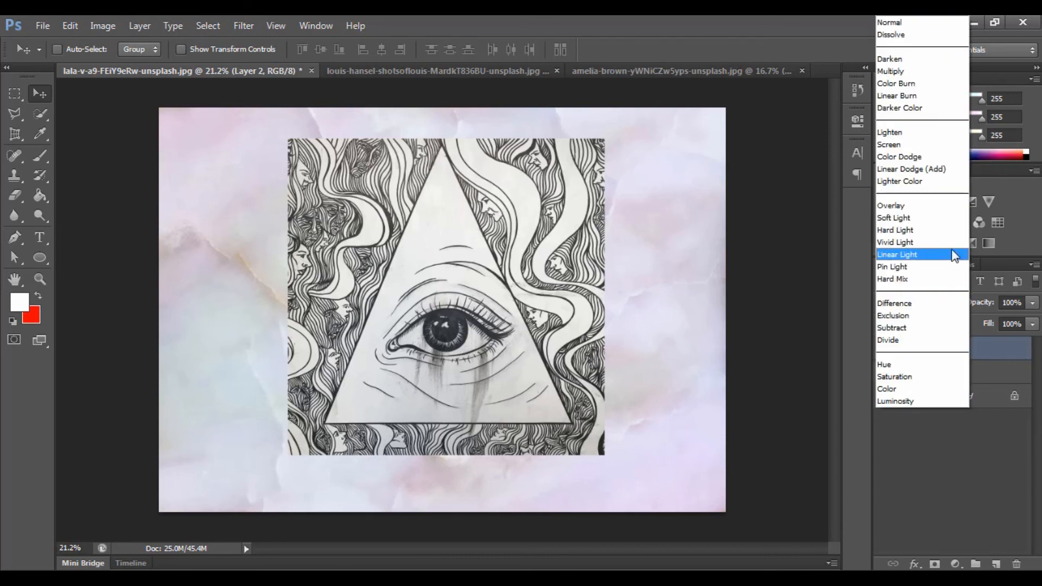
left_click(913, 135)
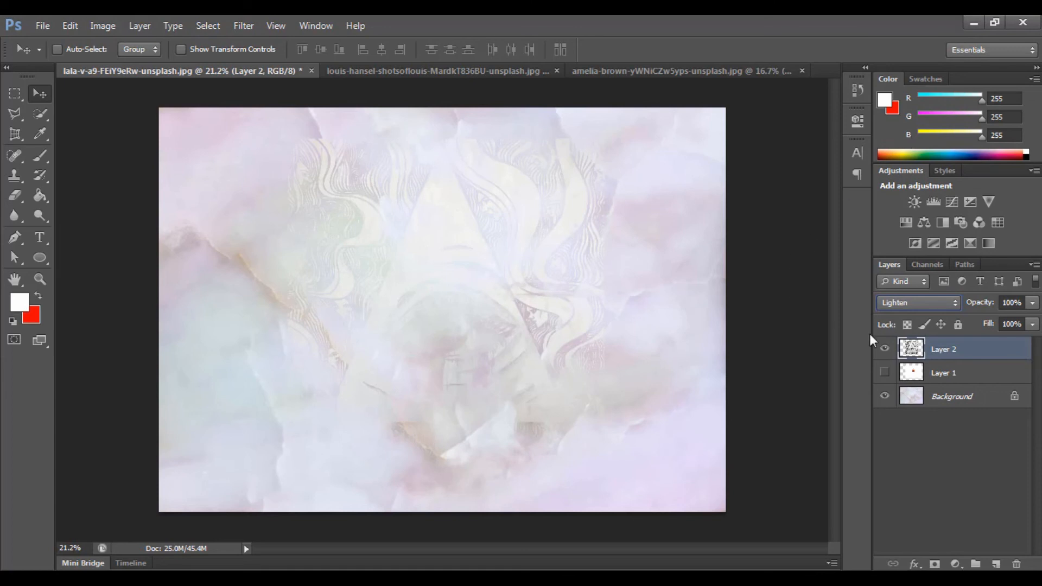
left_click(929, 305)
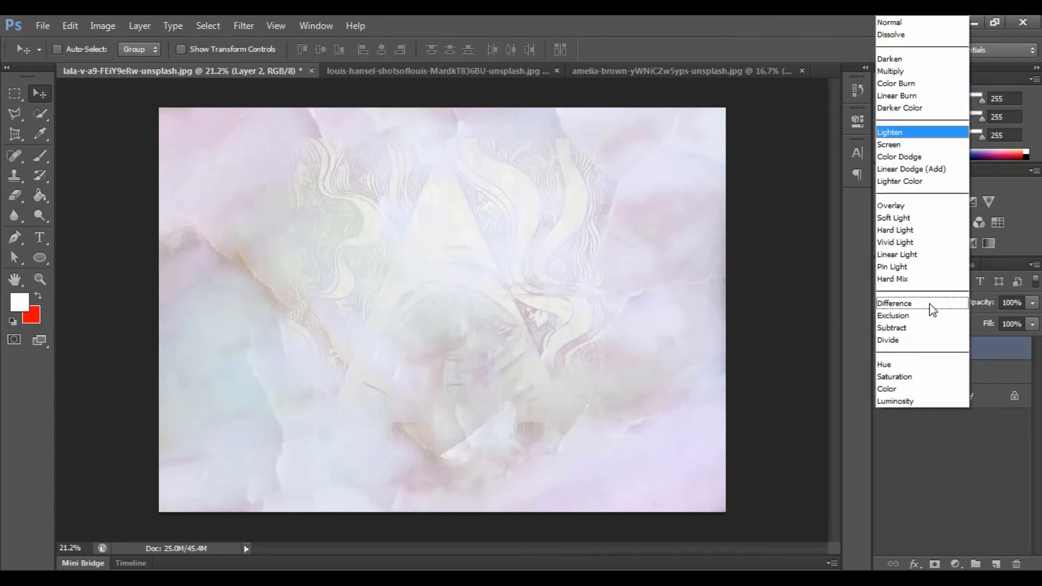
left_click(907, 61)
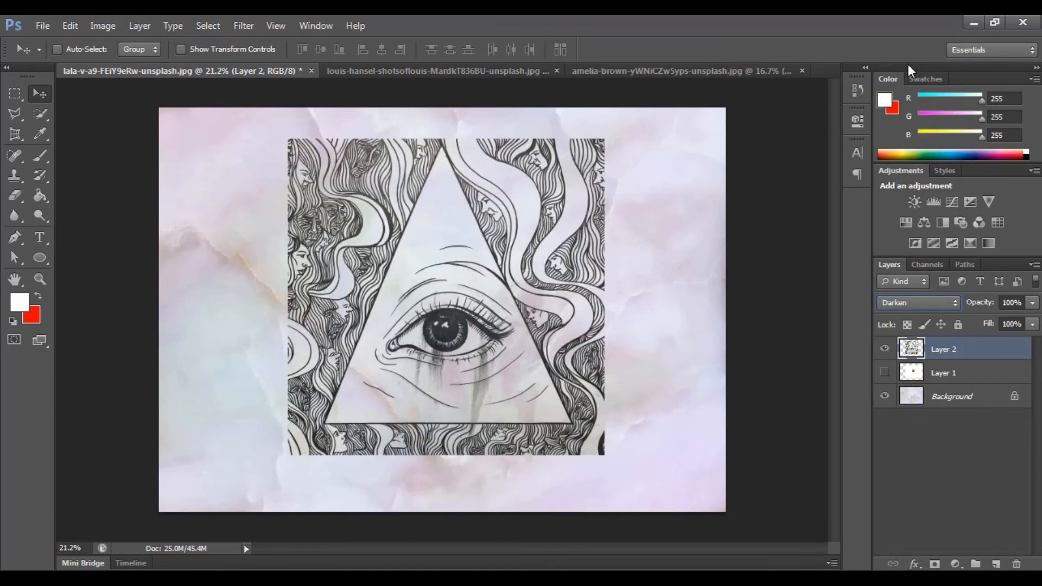
left_click_drag(498, 203, 451, 209)
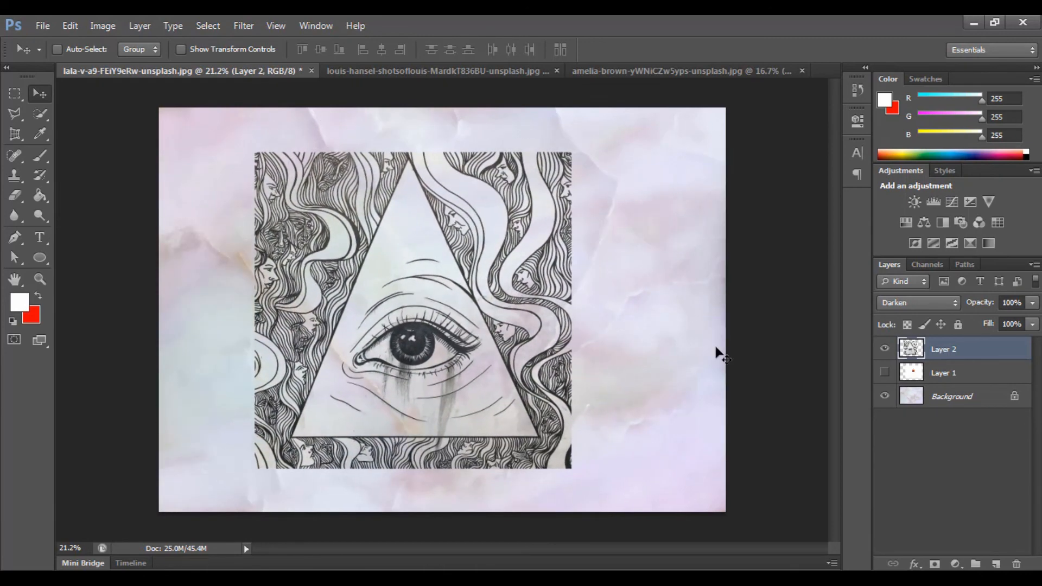
- Add a new layer directly above the Background and fill it with the red background colour
left_click(938, 394)
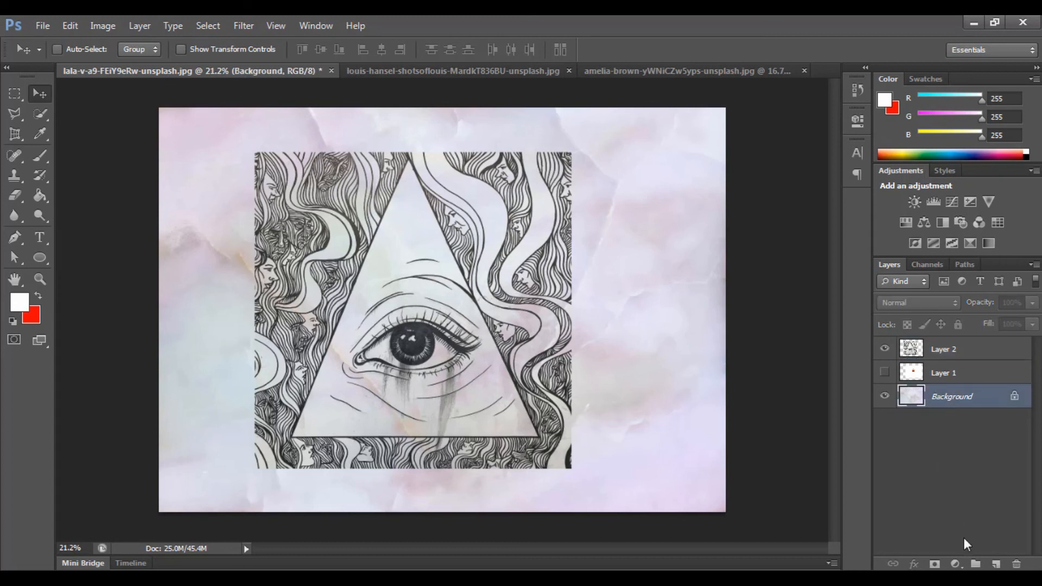
left_click(997, 565)
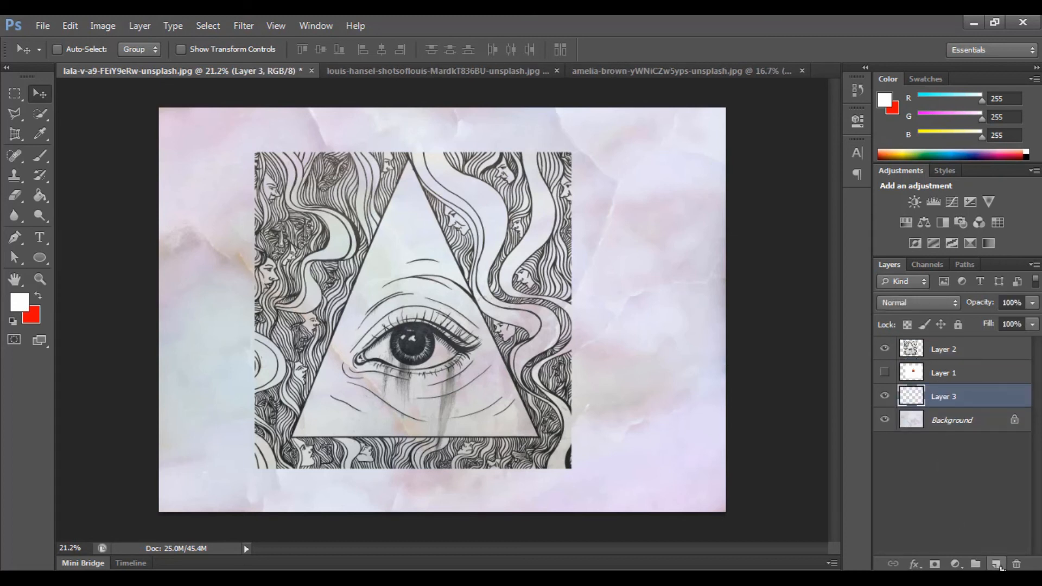
key("ctrl+BackSpace")
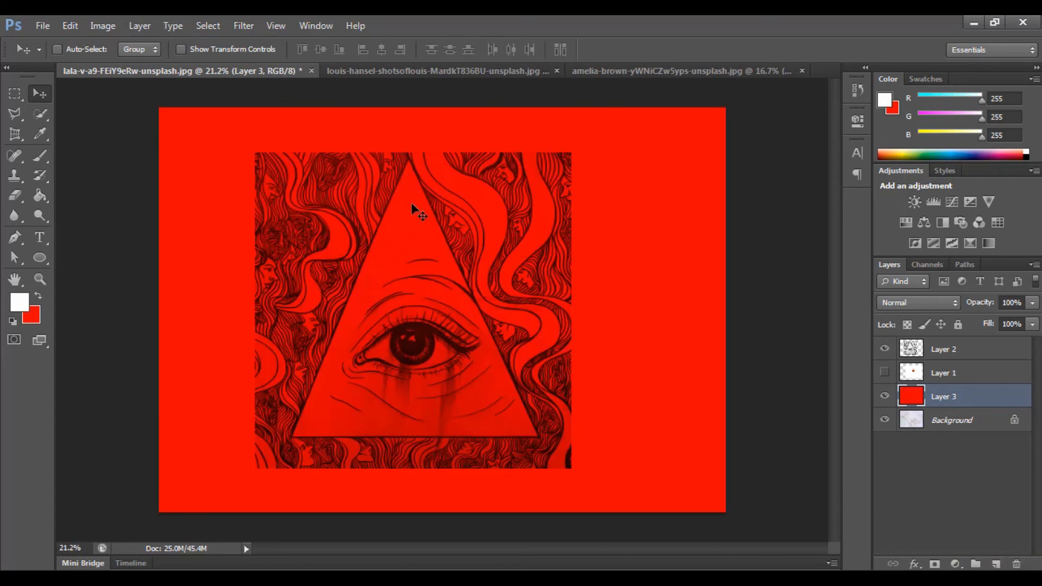
- Compare the Normal and Darken blend modes on Layer 2 over the red fill
left_click(912, 301)
left_click(988, 364)
left_click(985, 355)
left_click(920, 302)
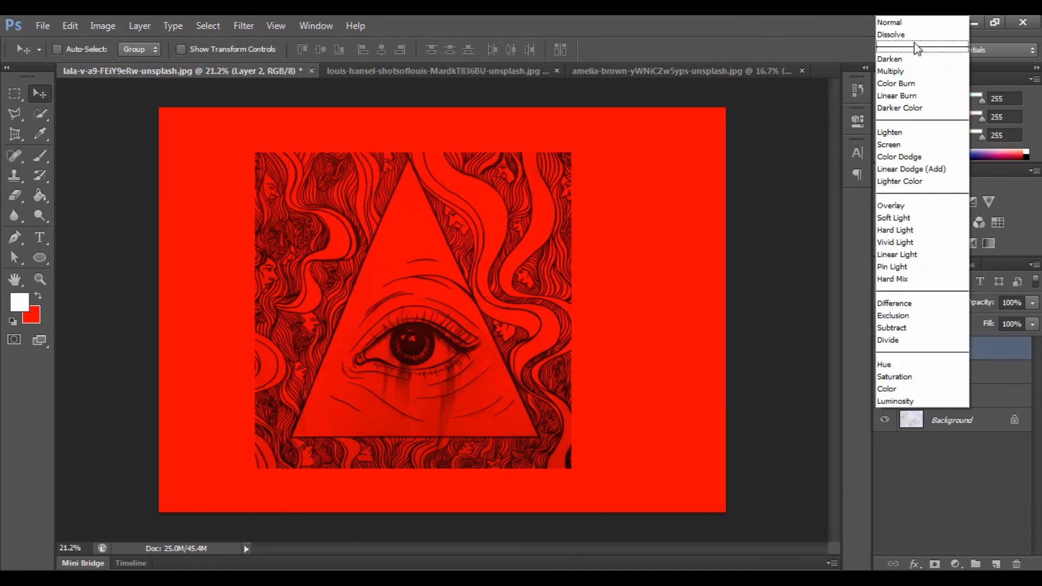
left_click(905, 24)
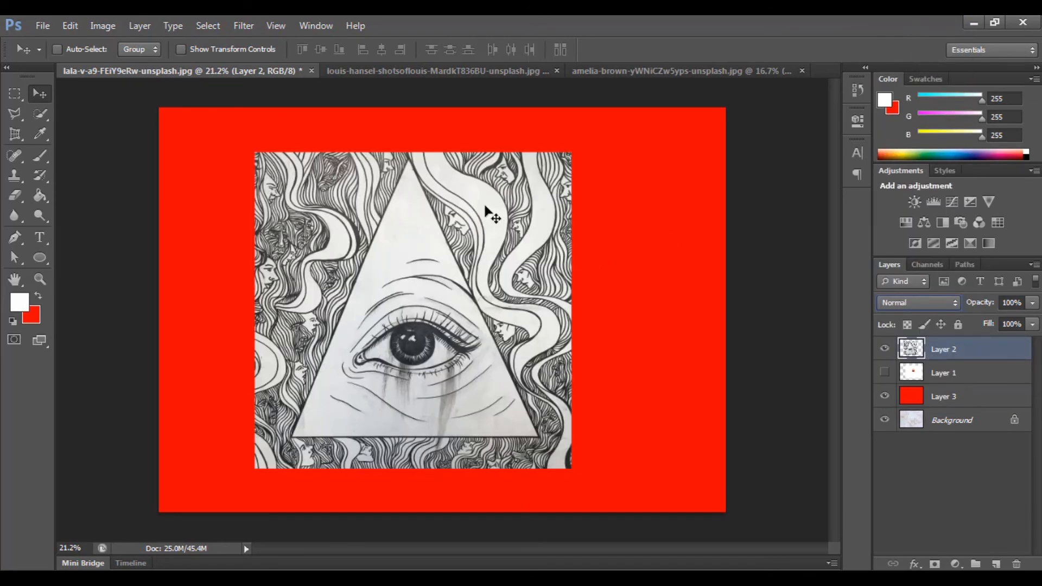
left_click(933, 303)
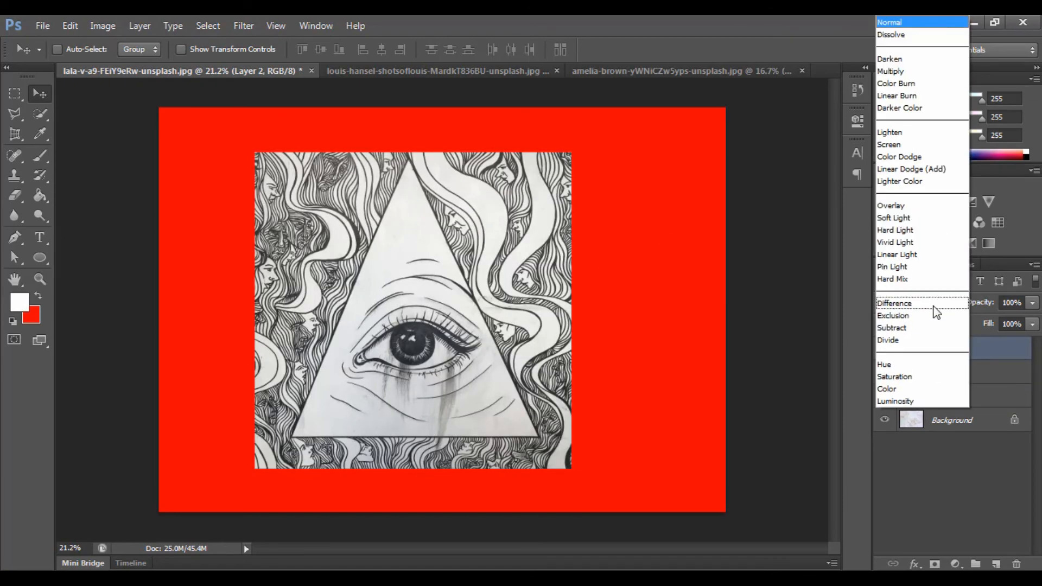
left_click(905, 58)
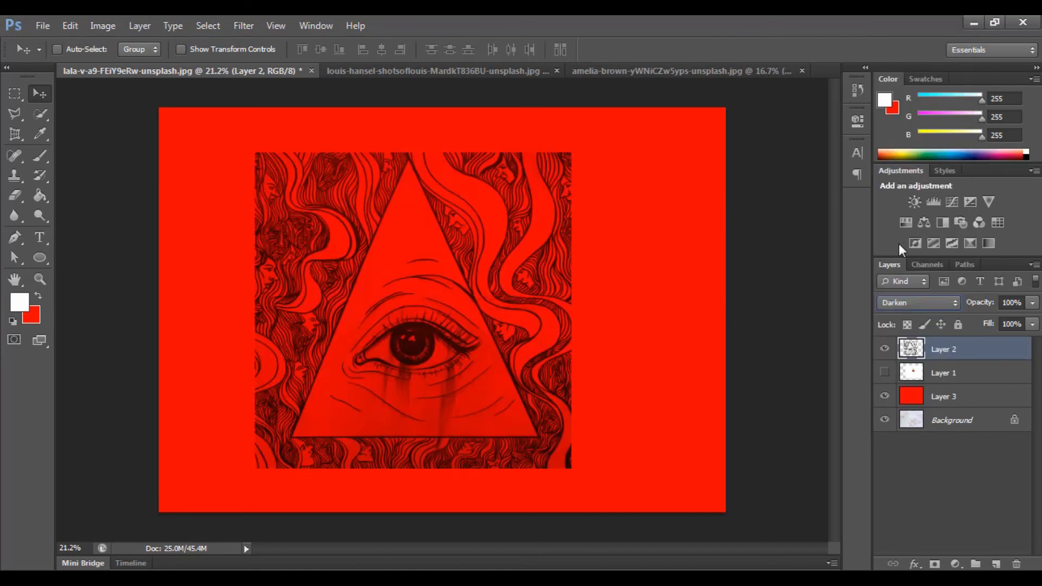
- Try the Lighten, Screen and Lighter Color blend modes in turn on Layer 2
left_click(926, 303)
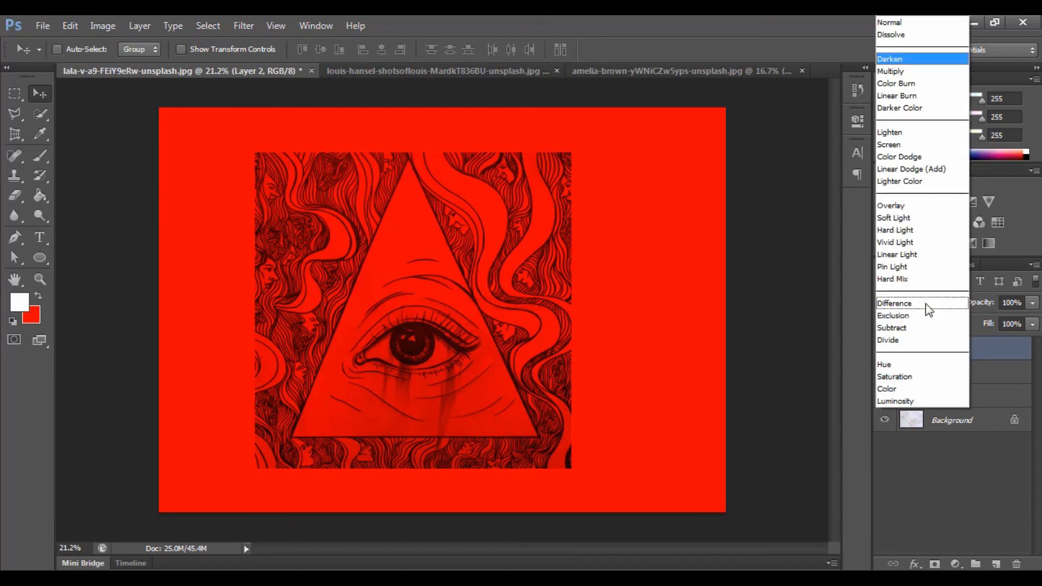
left_click(924, 133)
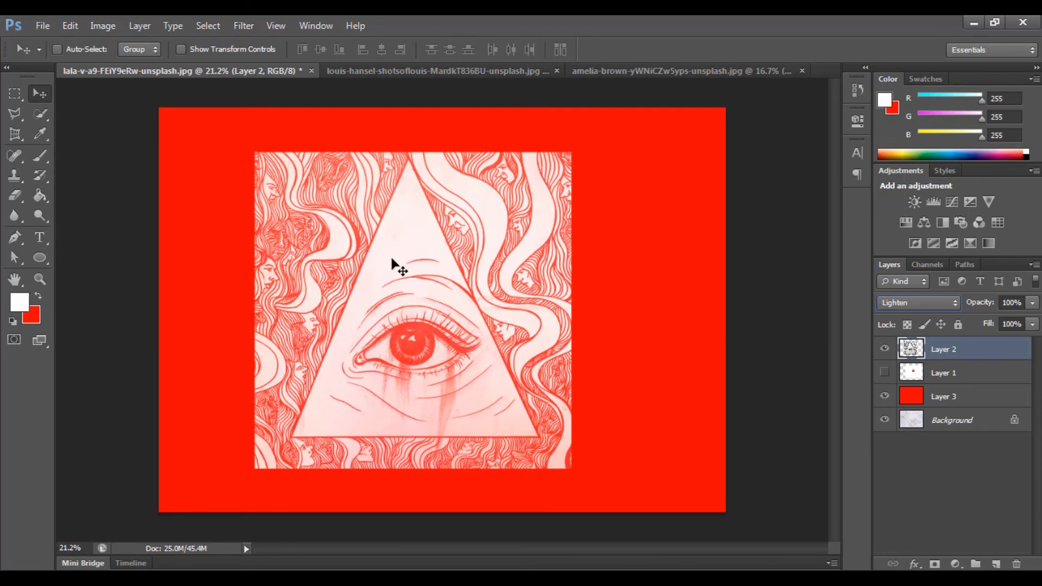
left_click(904, 304)
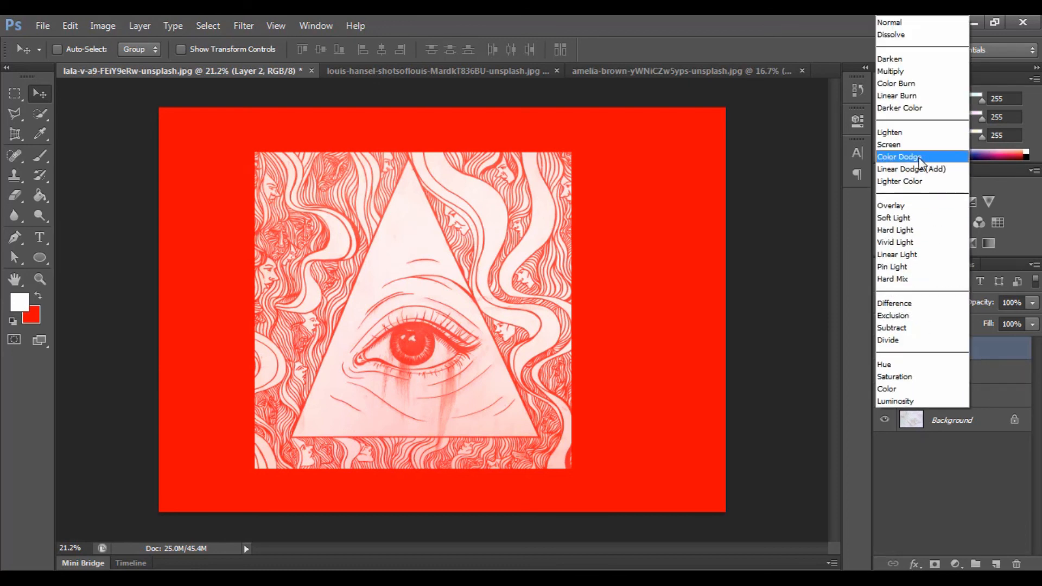
left_click(910, 145)
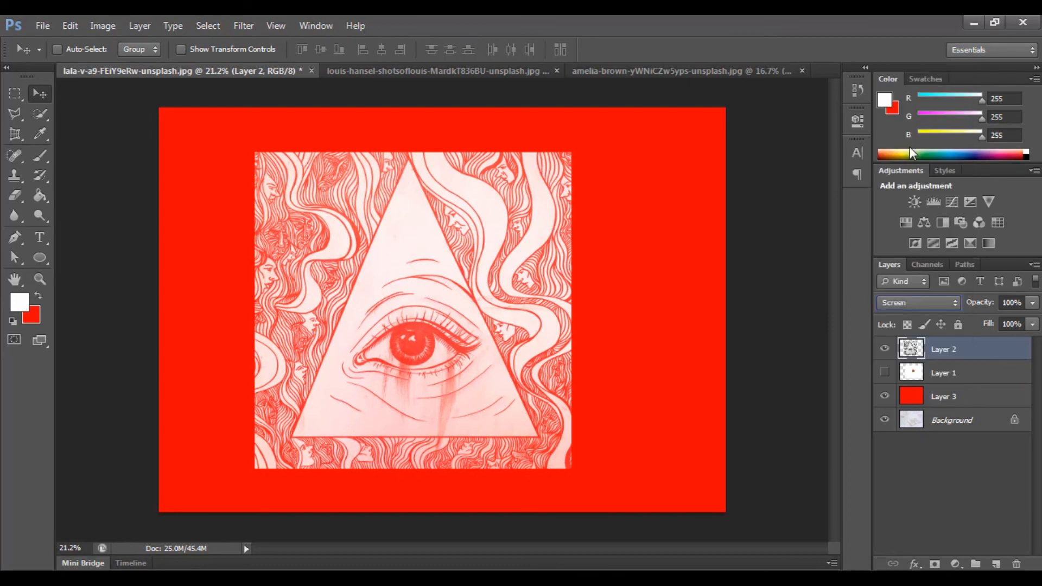
left_click(927, 303)
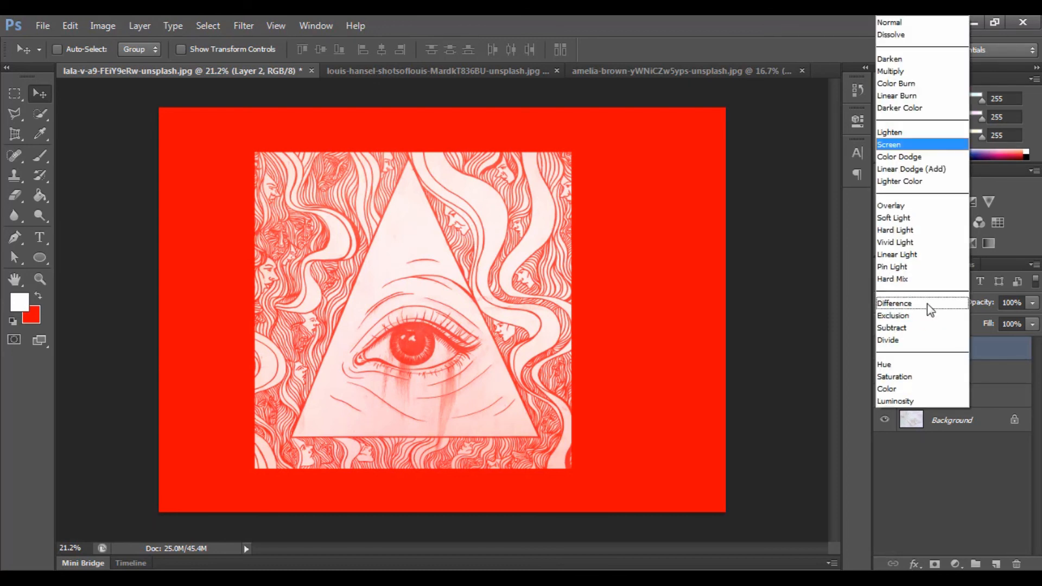
left_click(919, 180)
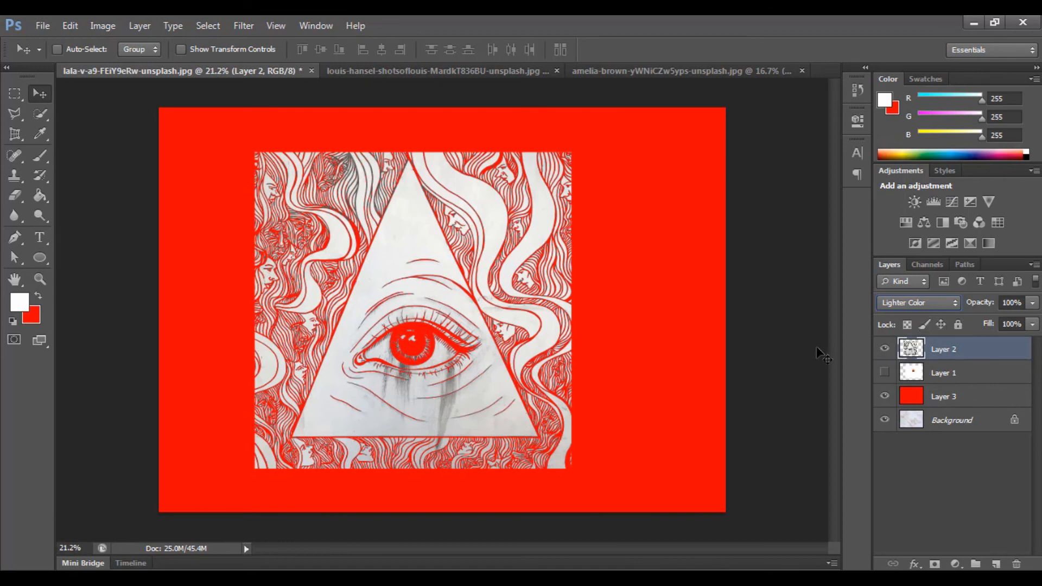
- Try the Difference, Divide and Color blend modes in turn on Layer 2
left_click(919, 302)
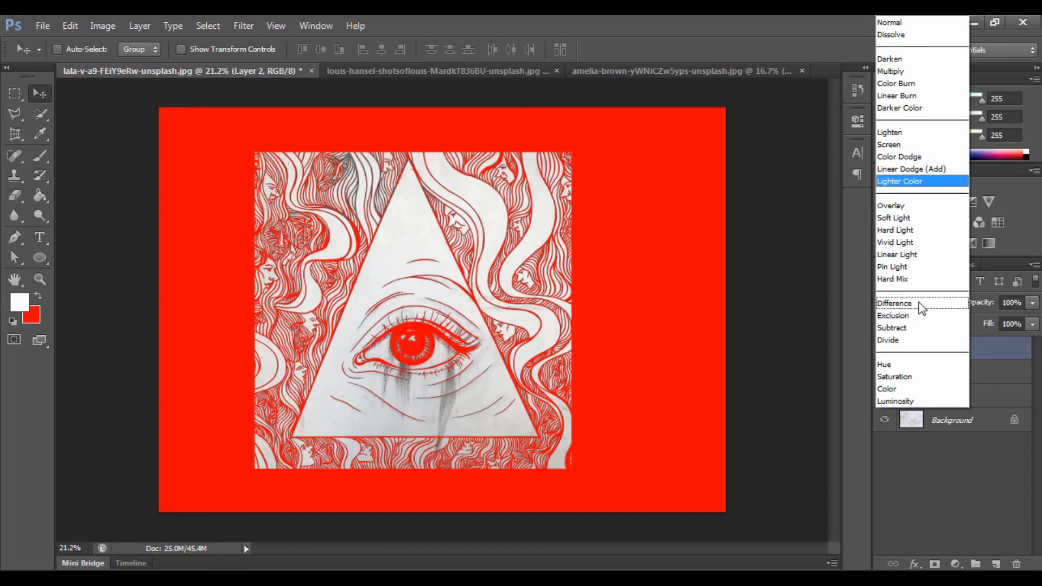
left_click(918, 305)
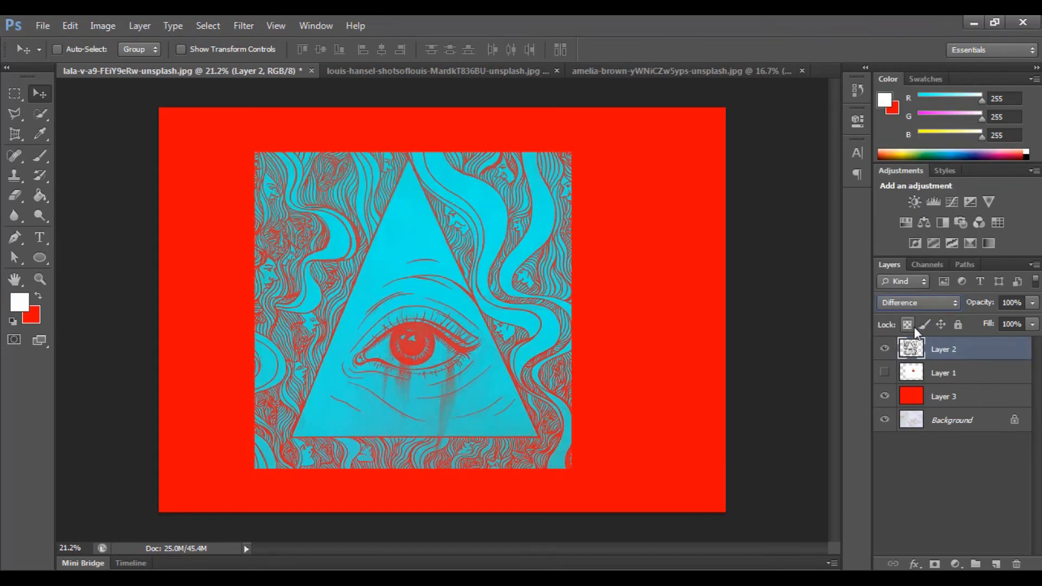
left_click(917, 302)
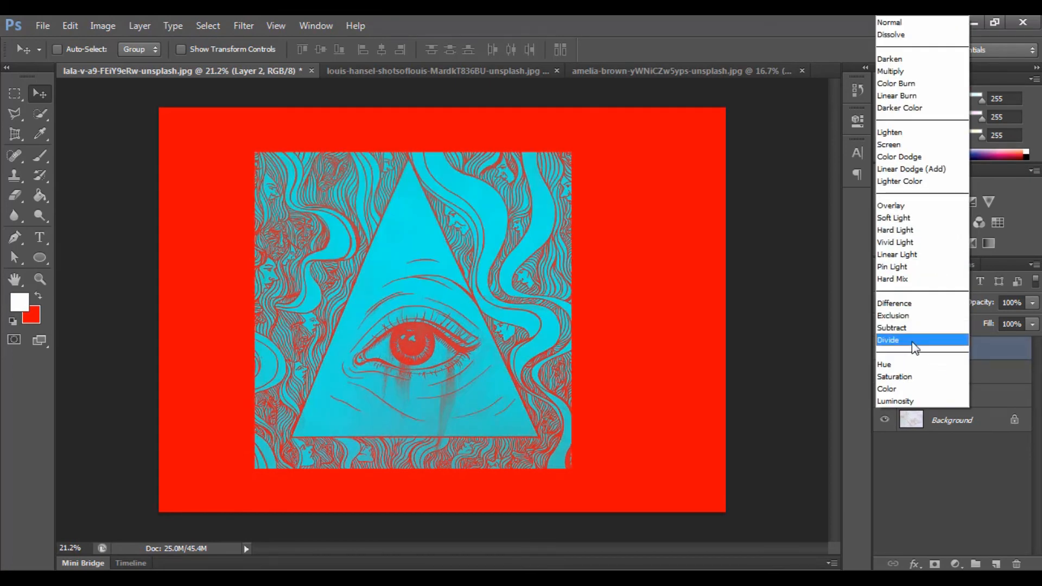
left_click(916, 339)
left_click(907, 308)
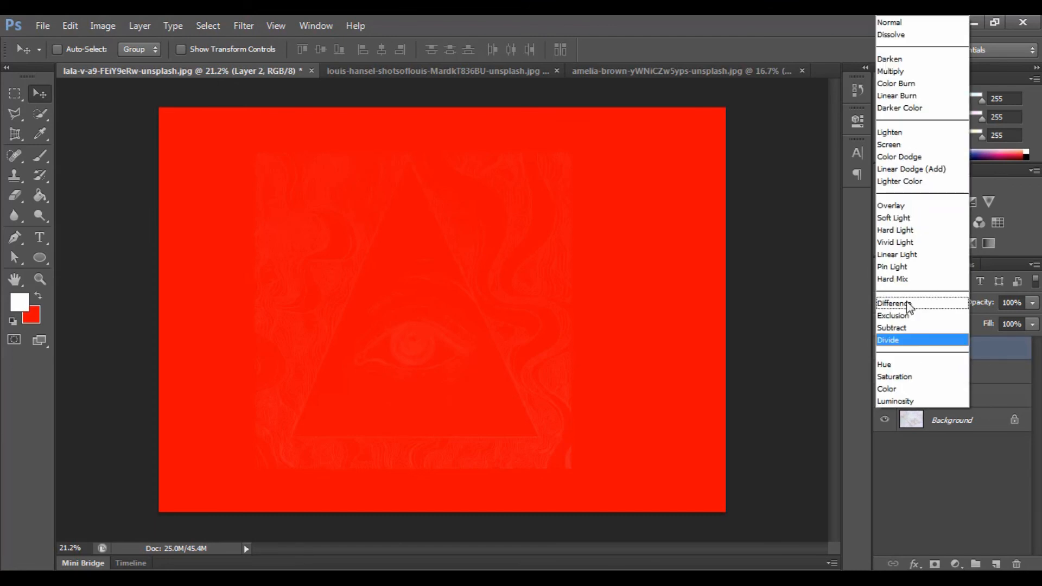
left_click(910, 390)
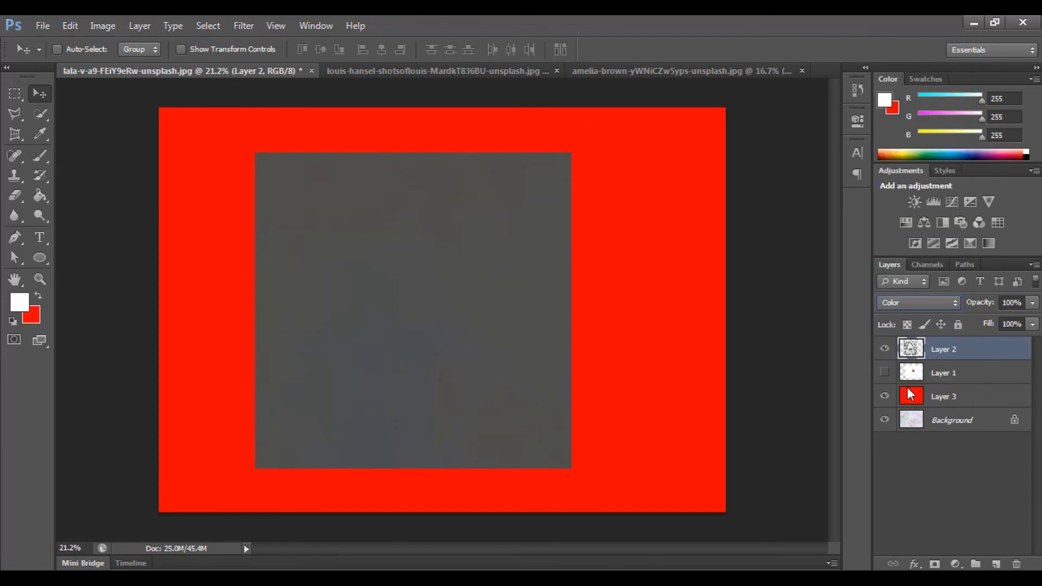
- Reset Layer 2's blend mode to Normal and activate the Magic Wand tool
left_click(897, 301)
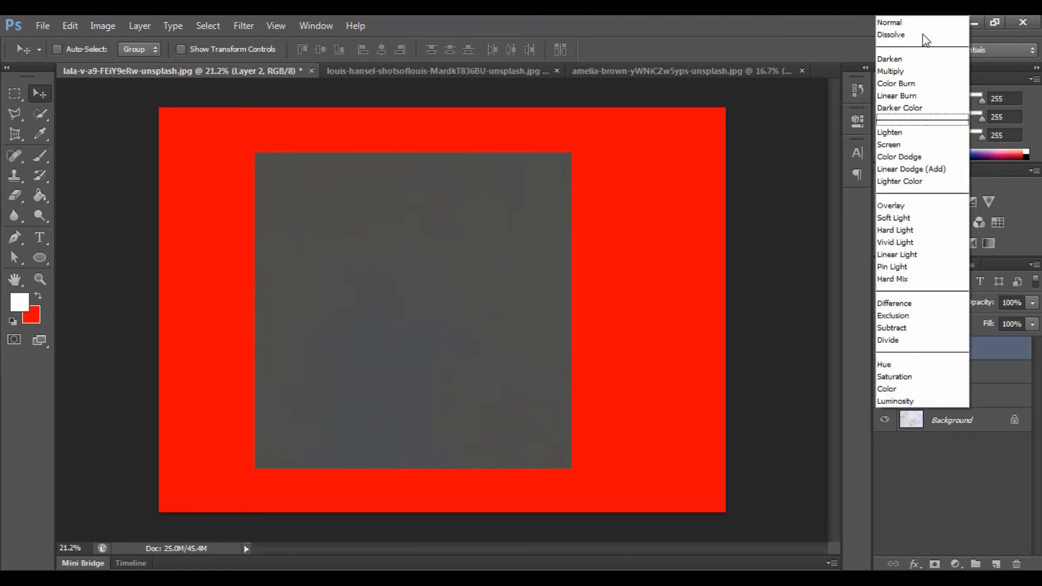
left_click(914, 23)
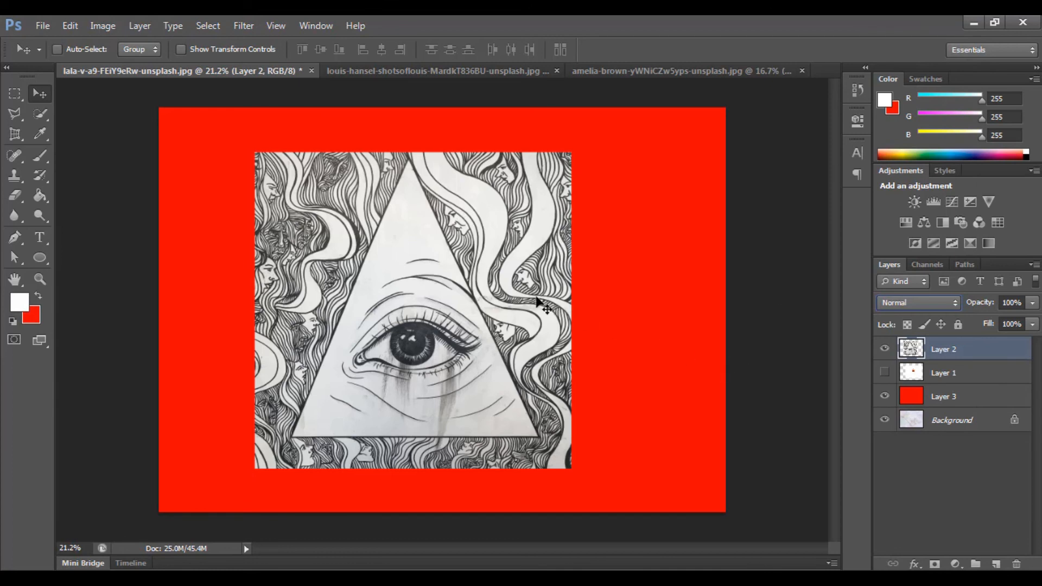
left_click(46, 119)
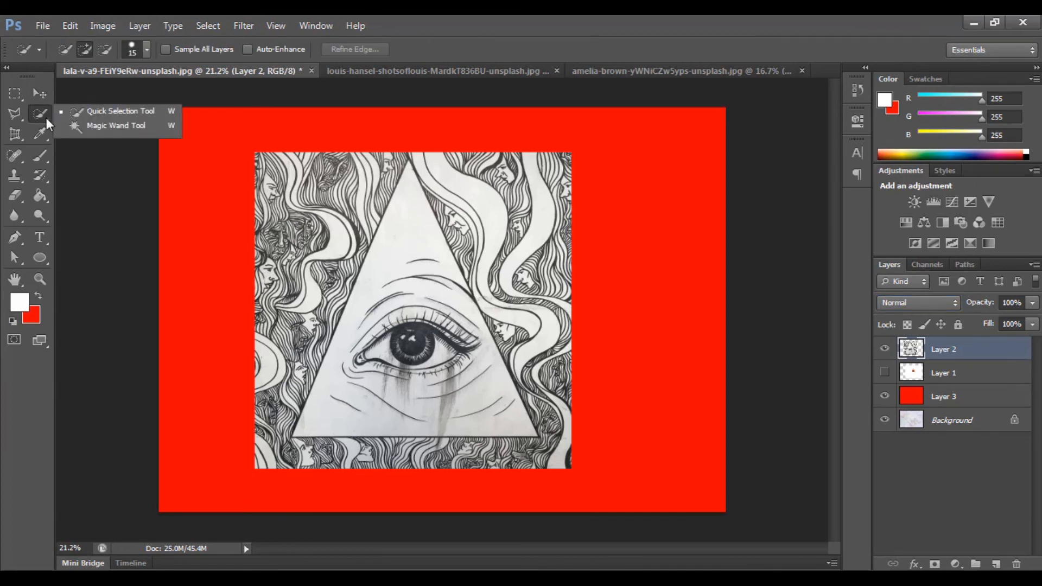
left_click(97, 126)
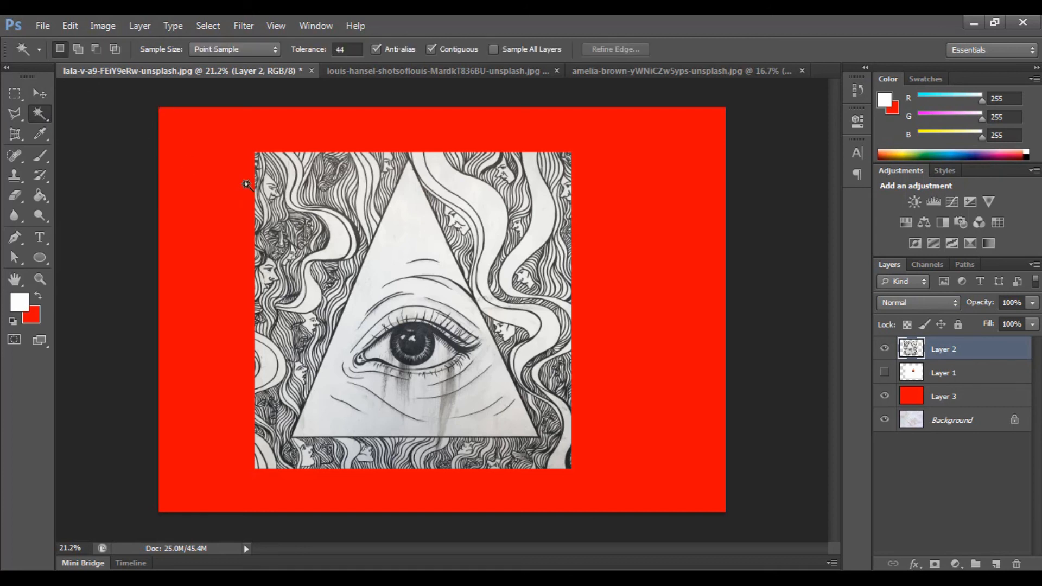
- Select the white areas of Layer 2 with the Magic Wand, Contiguous off, delete them, and clear the selection
left_click(432, 50)
left_click(414, 238)
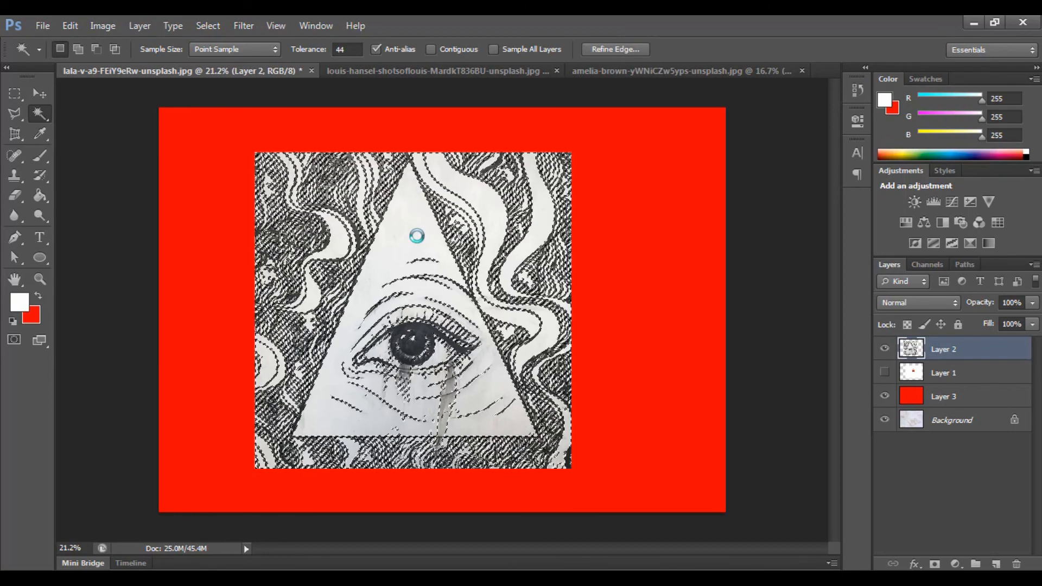
key("Delete")
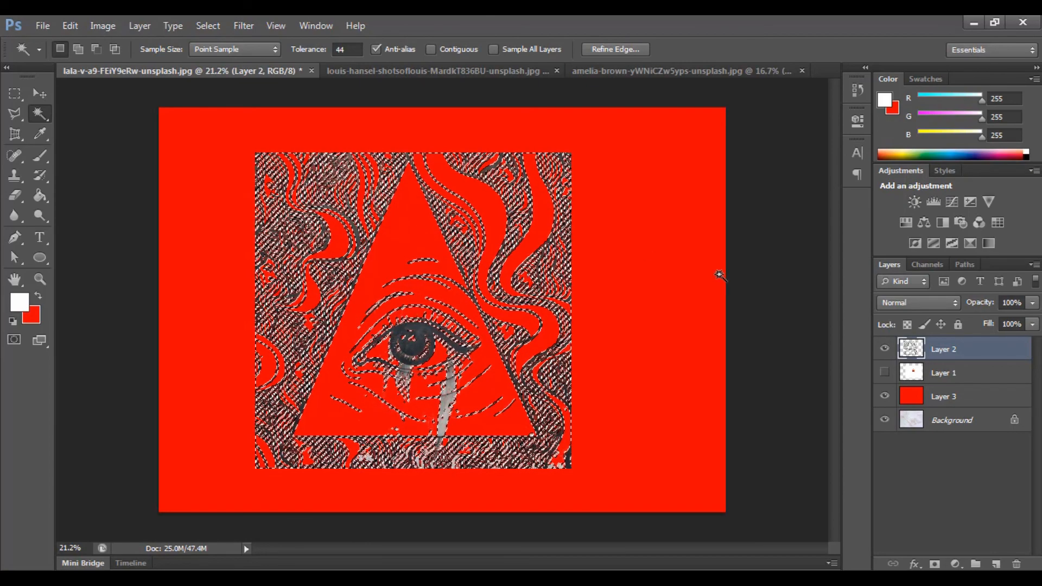
key("ctrl+d")
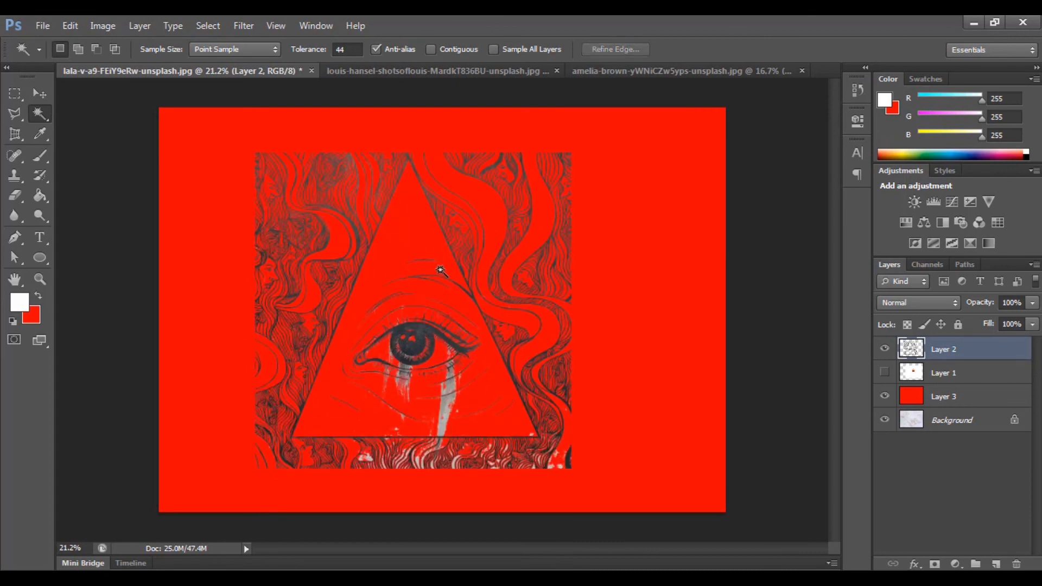
- Examine the edges of the remaining line art on Layer 2 at high magnification, along the drawing's upper part
key("z")
left_click_drag(443, 268, 591, 214)
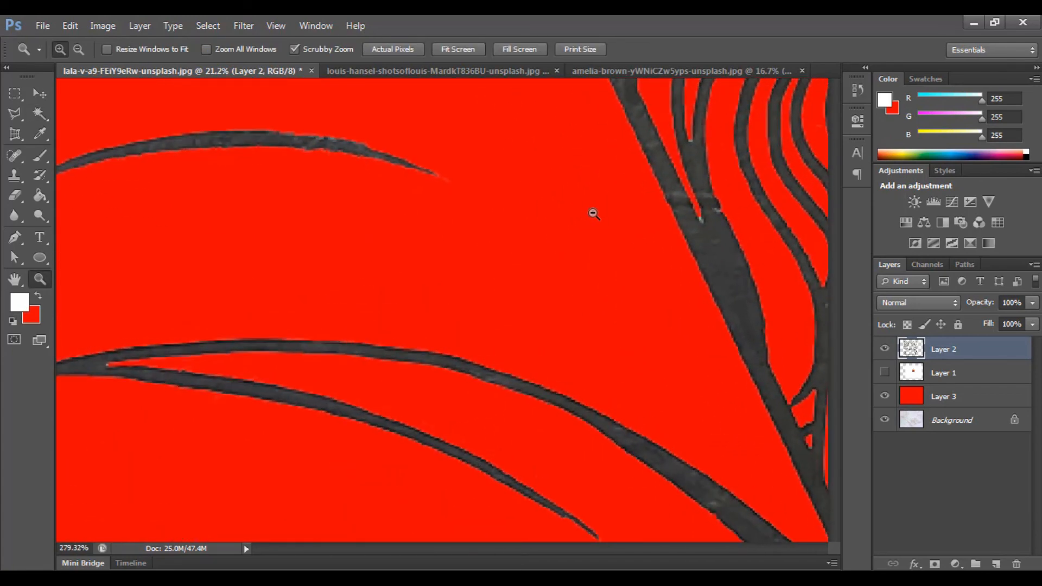
scroll(593, 214, "up", 10)
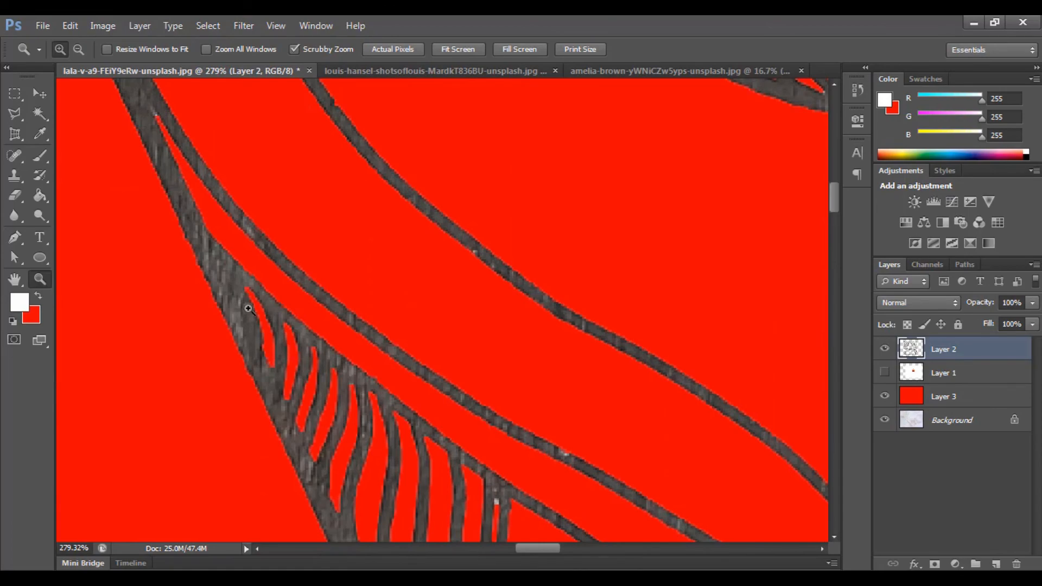
scroll(249, 306, "up", 10)
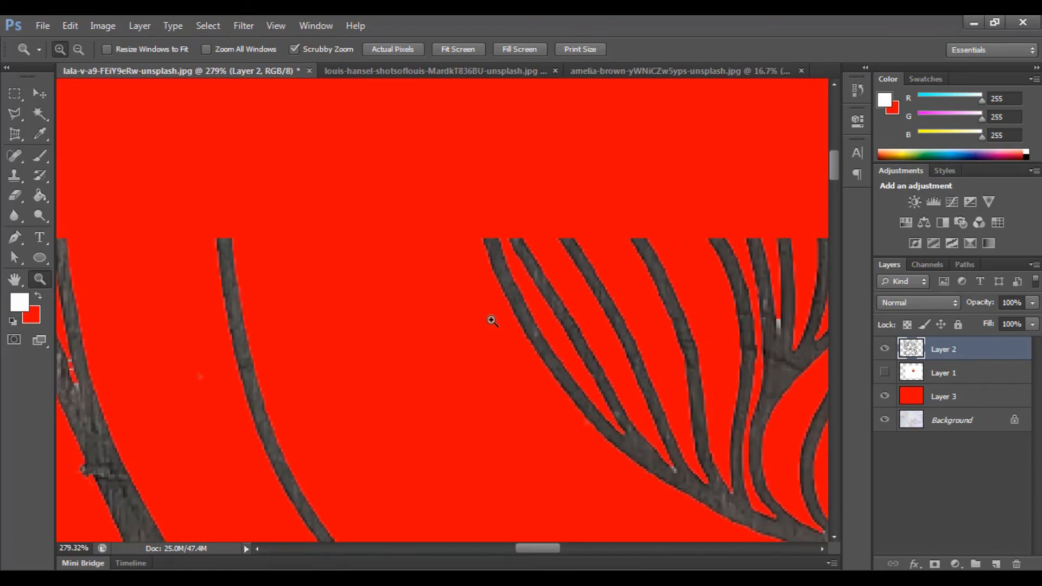
left_click(491, 319)
left_click(490, 319)
left_click_drag(492, 321, 531, 322)
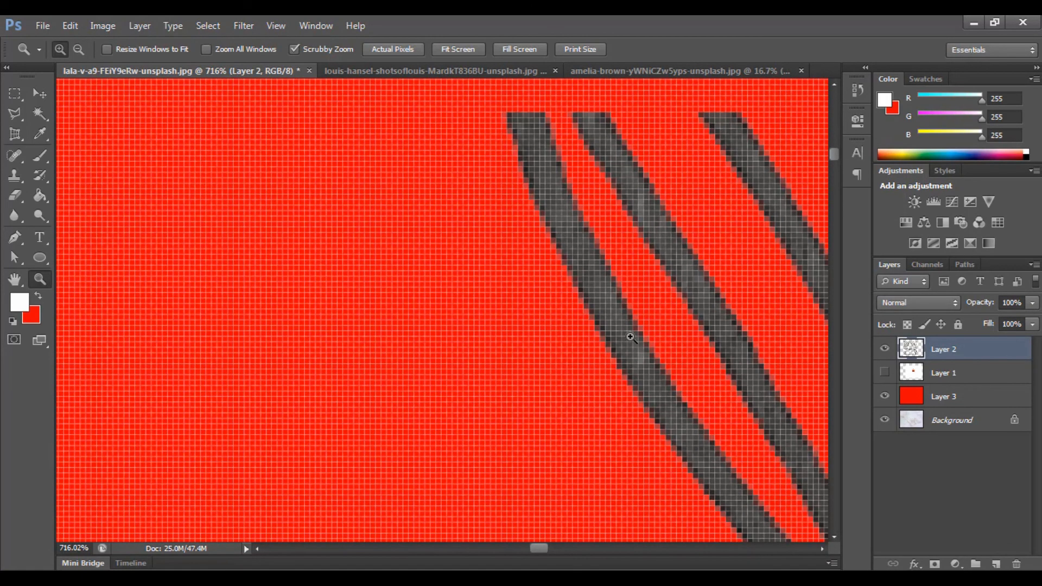
scroll(722, 328, "down", 5)
scroll(722, 328, "right", 5)
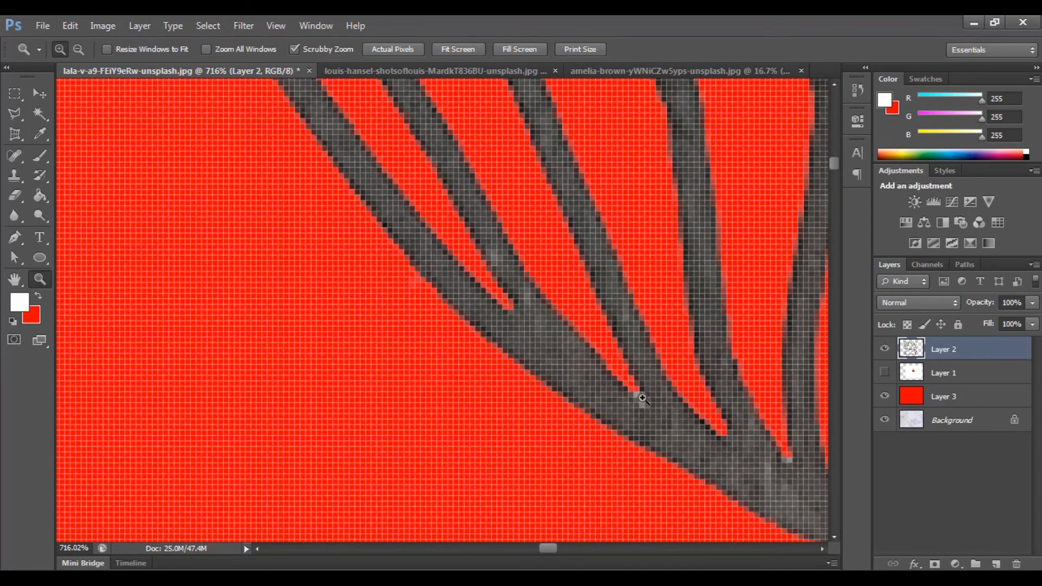
scroll(634, 405, "down", 3)
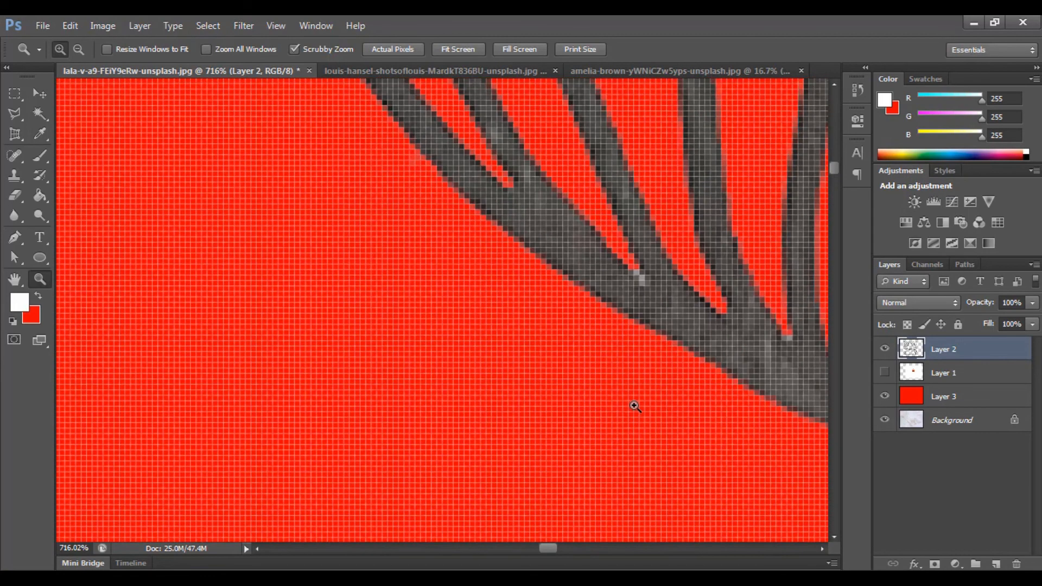
scroll(633, 405, "right", 5)
scroll(634, 406, "right", 5)
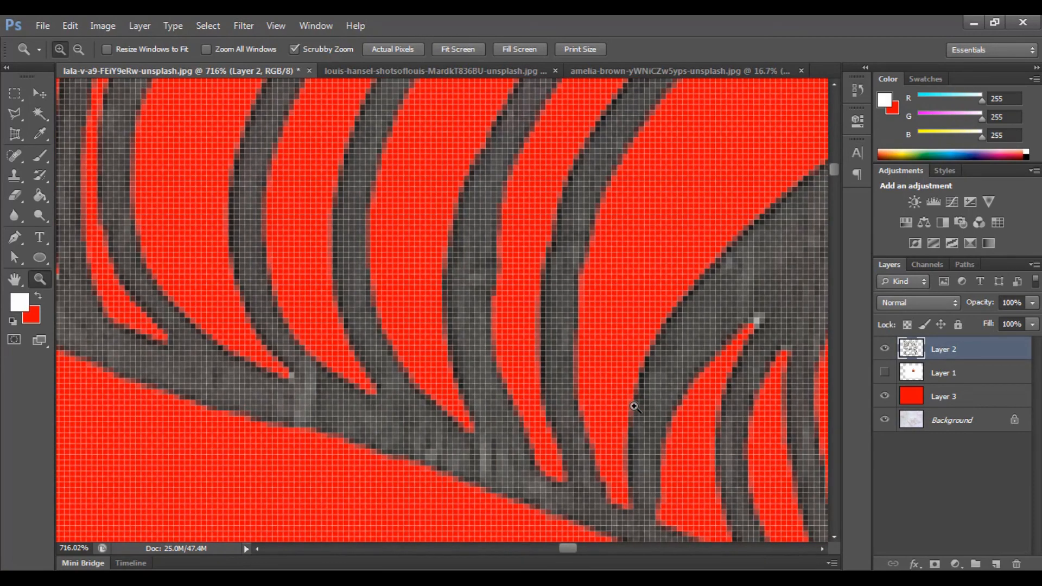
scroll(634, 406, "down", 3)
scroll(634, 405, "right", 5)
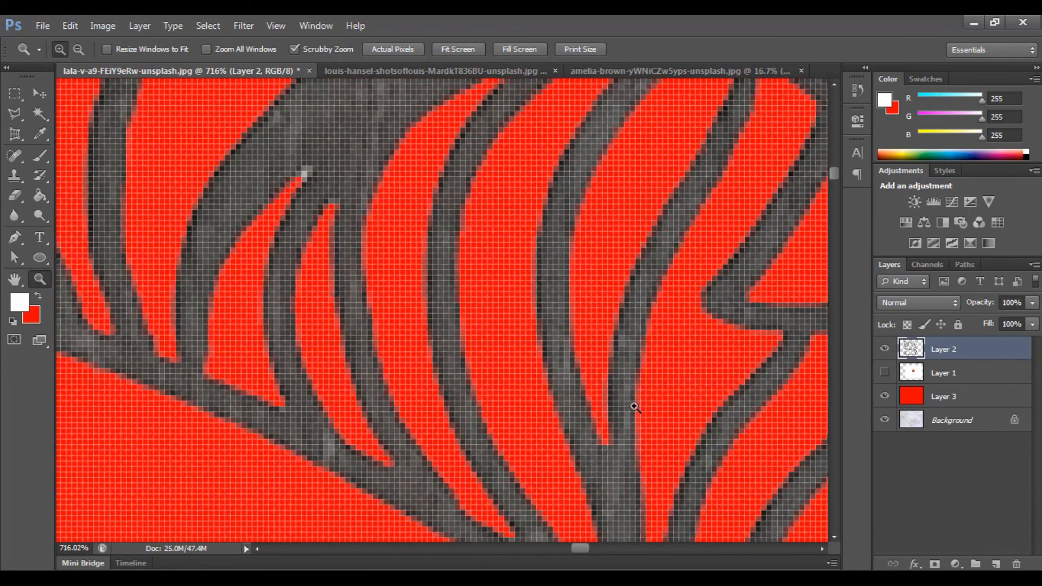
scroll(634, 405, "down", 3)
scroll(634, 405, "right", 2)
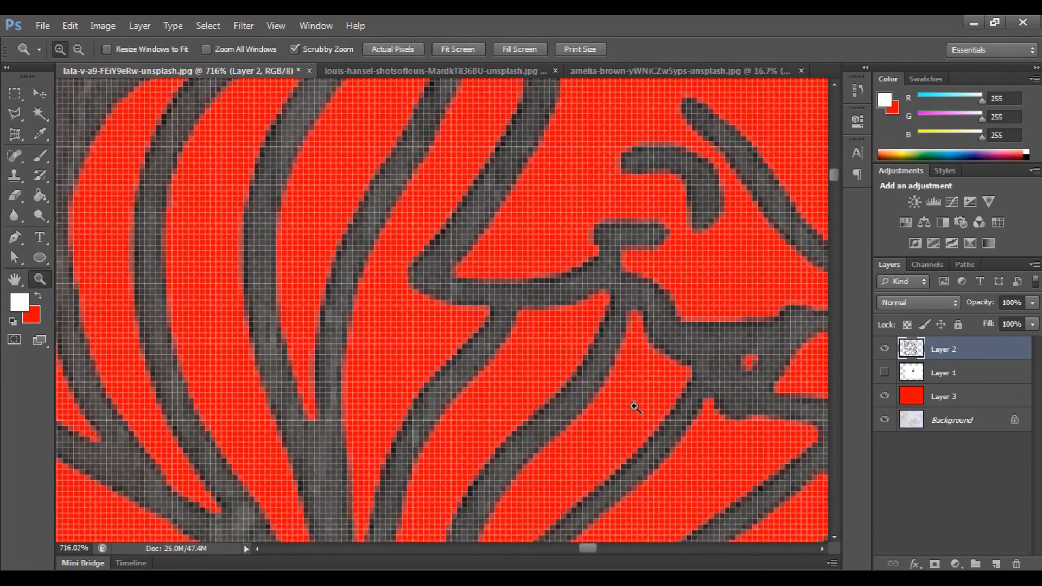
scroll(443, 387, "down", 3)
scroll(443, 386, "right", 3)
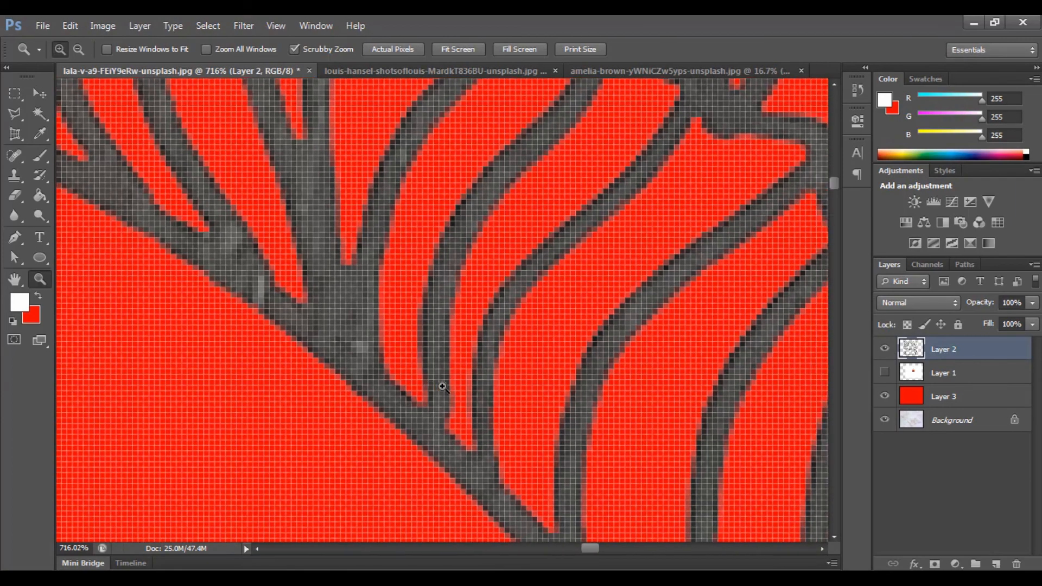
scroll(475, 368, "down", 5)
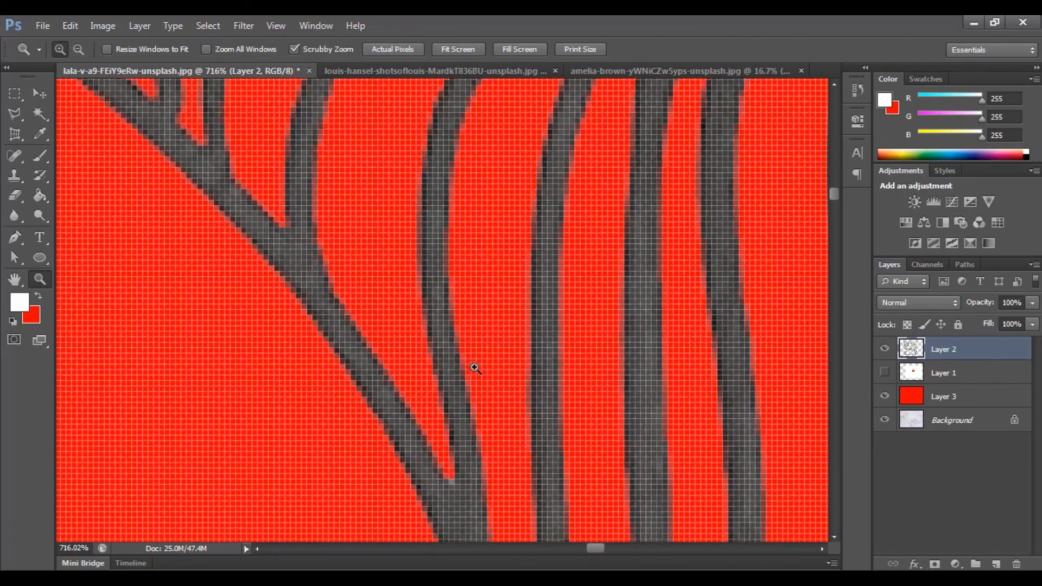
scroll(475, 369, "down", 5)
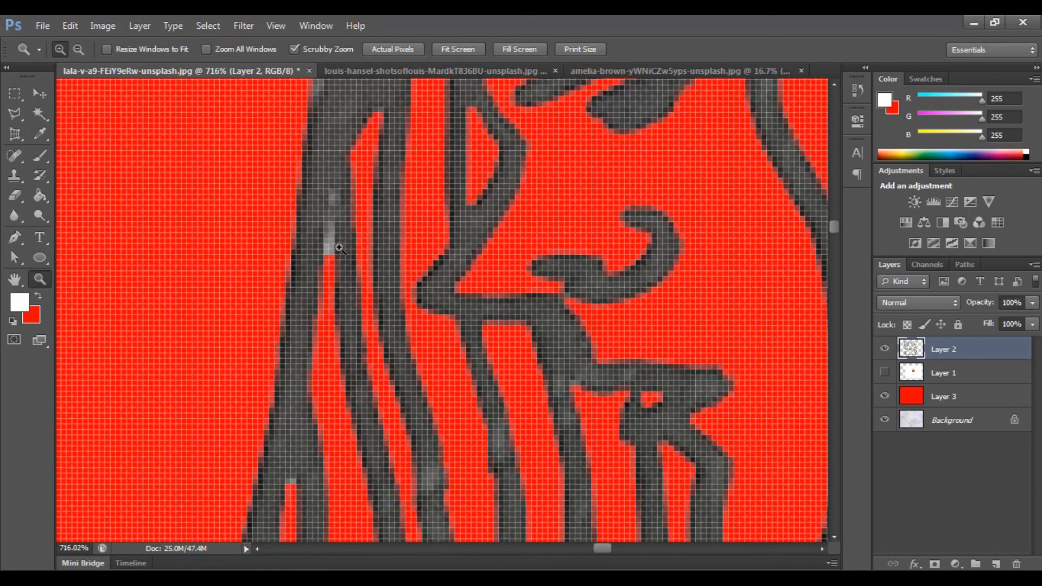
- Load Layer 2's opaque pixels as a selection and undo the deletion of its white areas
left_click(902, 341, "ctrl")
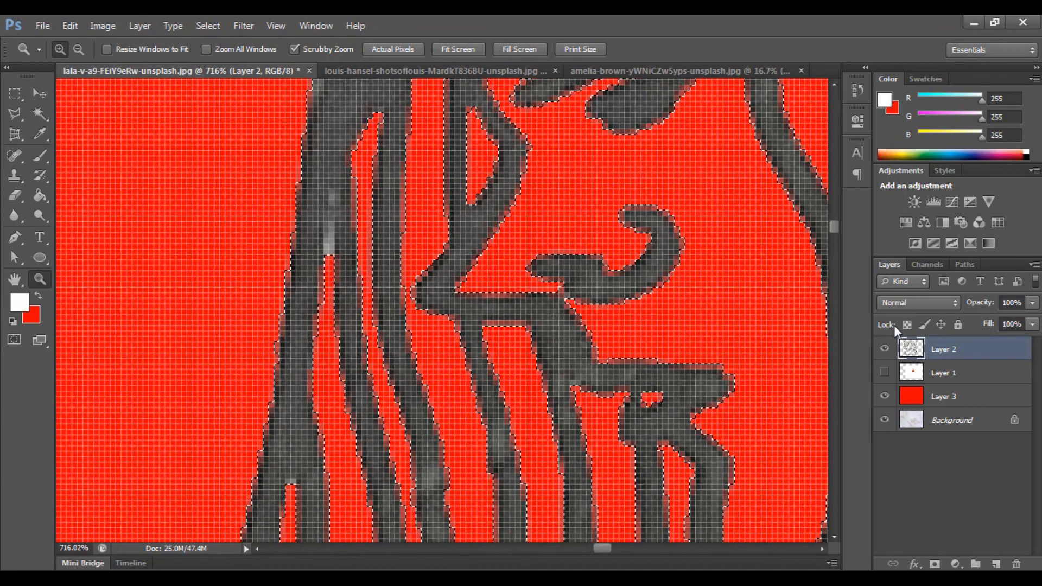
key("ctrl+alt+z")
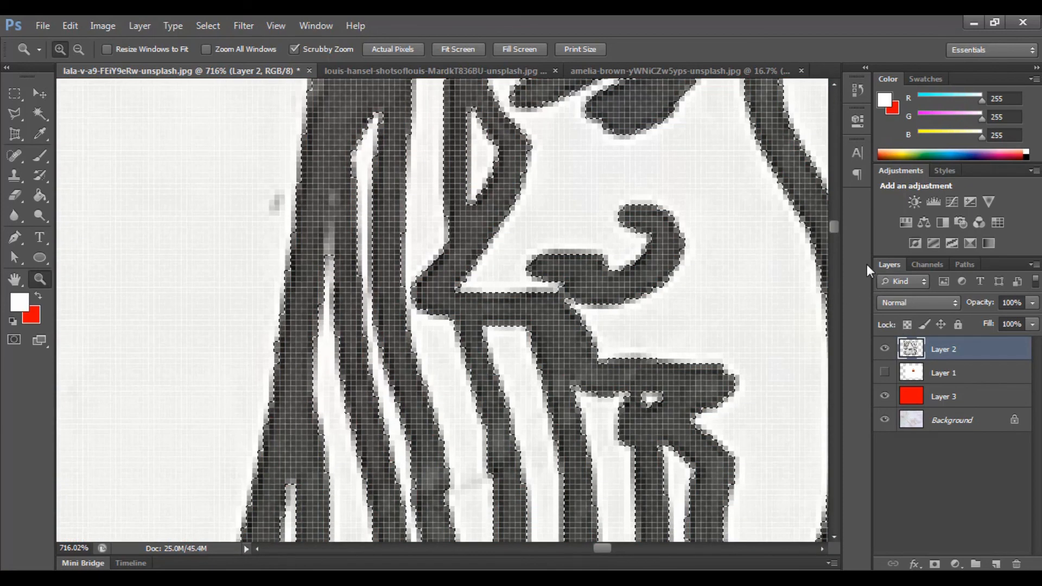
- Try the Difference blend mode on Layer 2, return it to Normal, and clear the selection
left_click(914, 304)
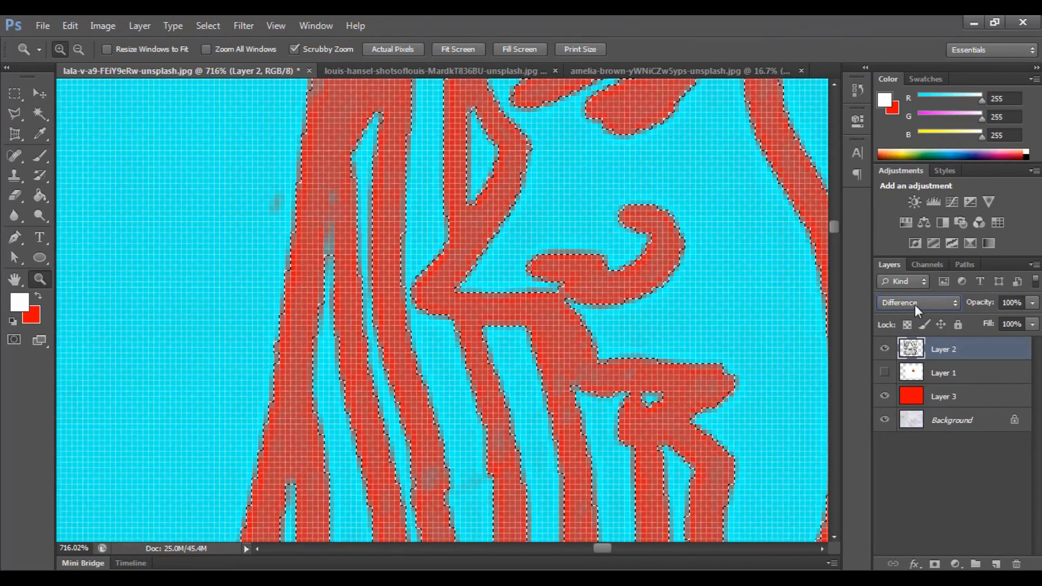
left_click(914, 305)
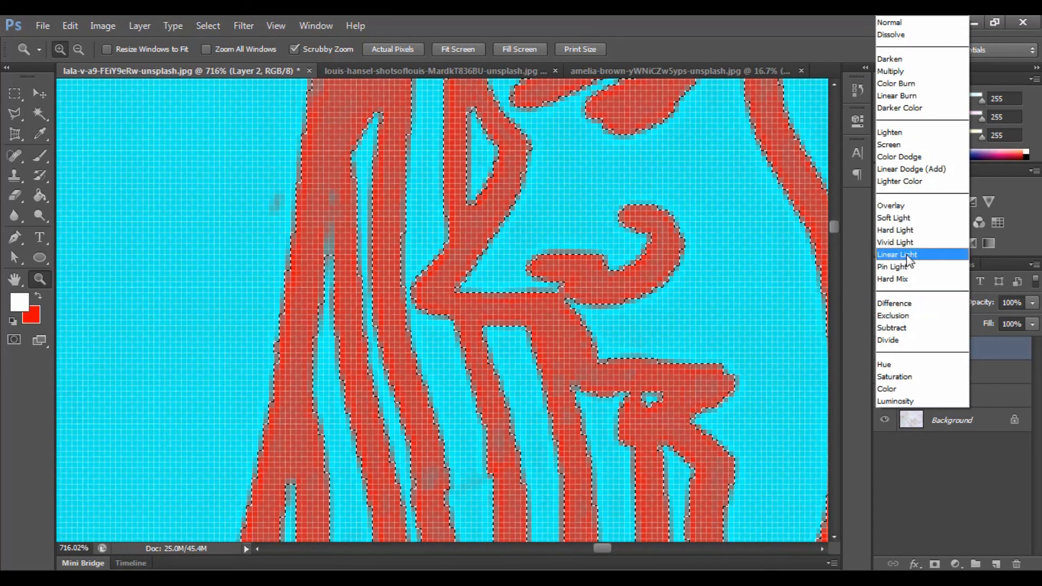
left_click(885, 22)
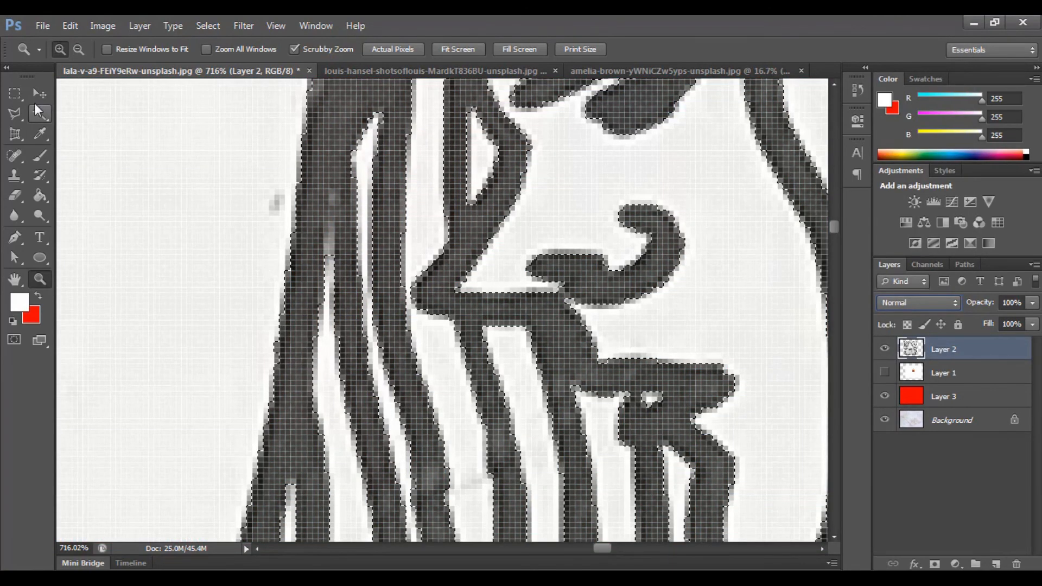
key("ctrl+d")
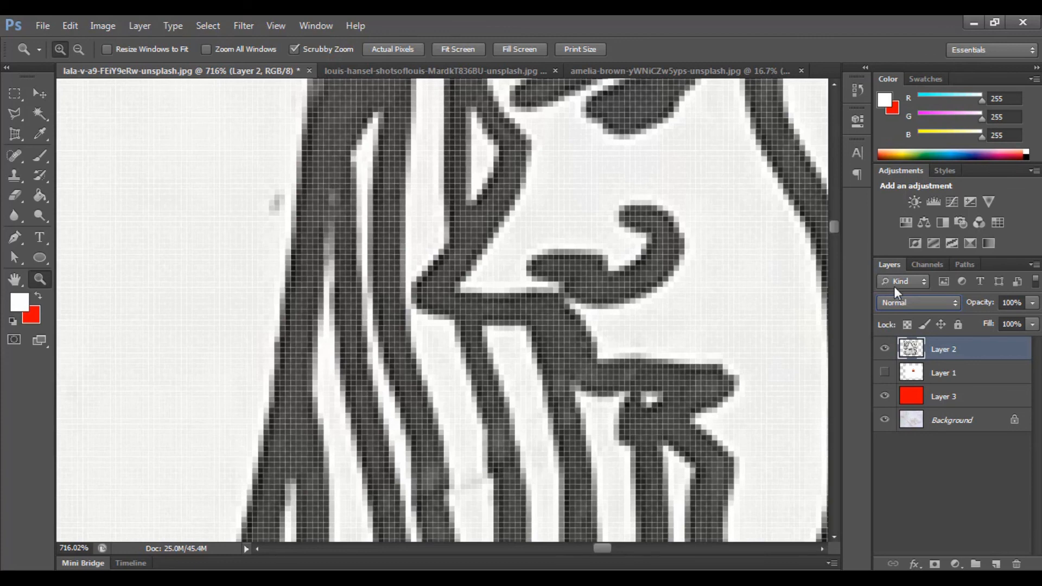
- Try the Lighten blend mode on Layer 2 and check the drawing's lines over the red fill
left_click(913, 304)
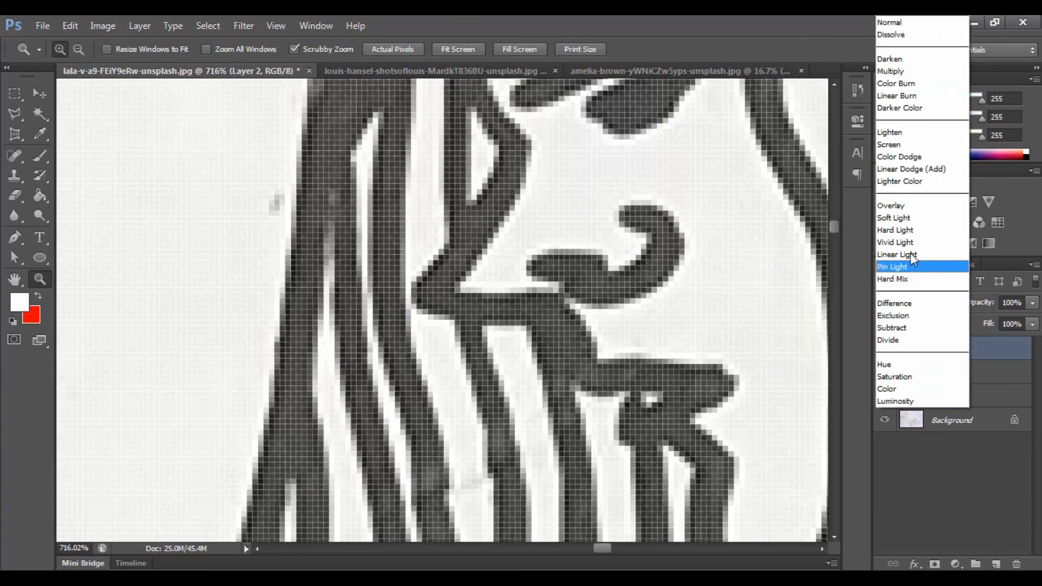
left_click(896, 133)
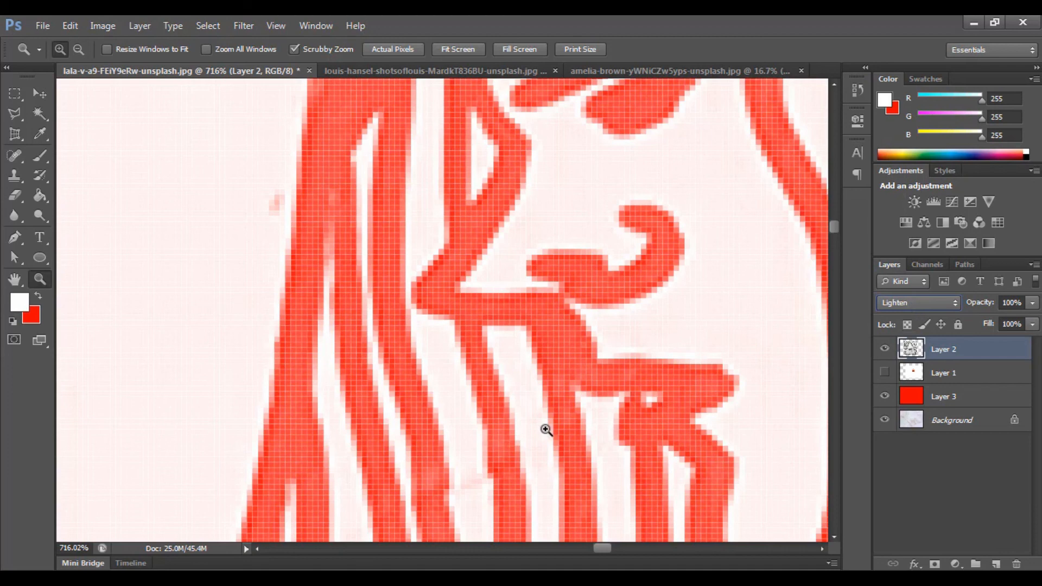
left_click_drag(545, 430, 407, 481)
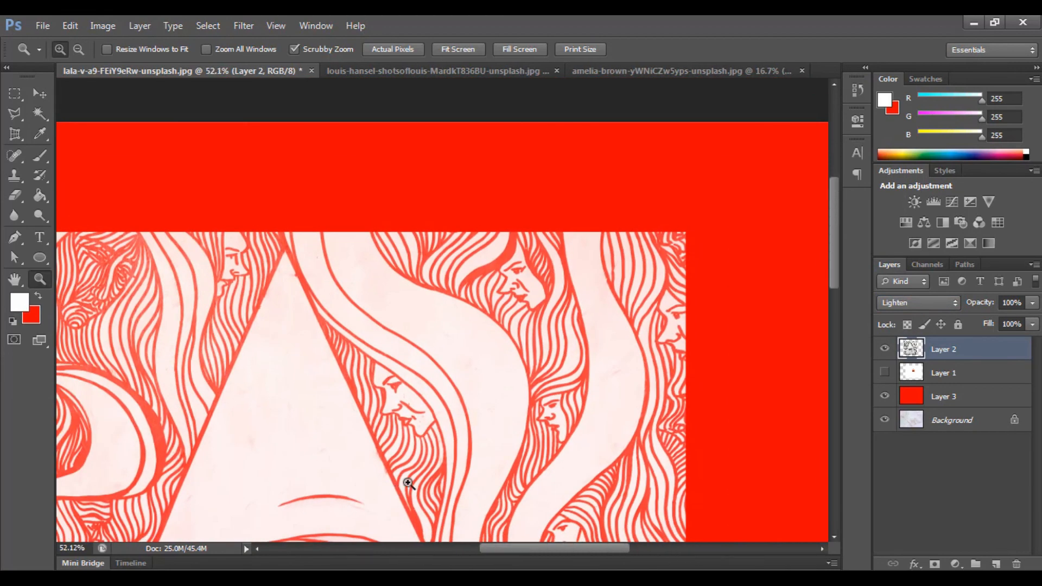
scroll(597, 369, "down", 2)
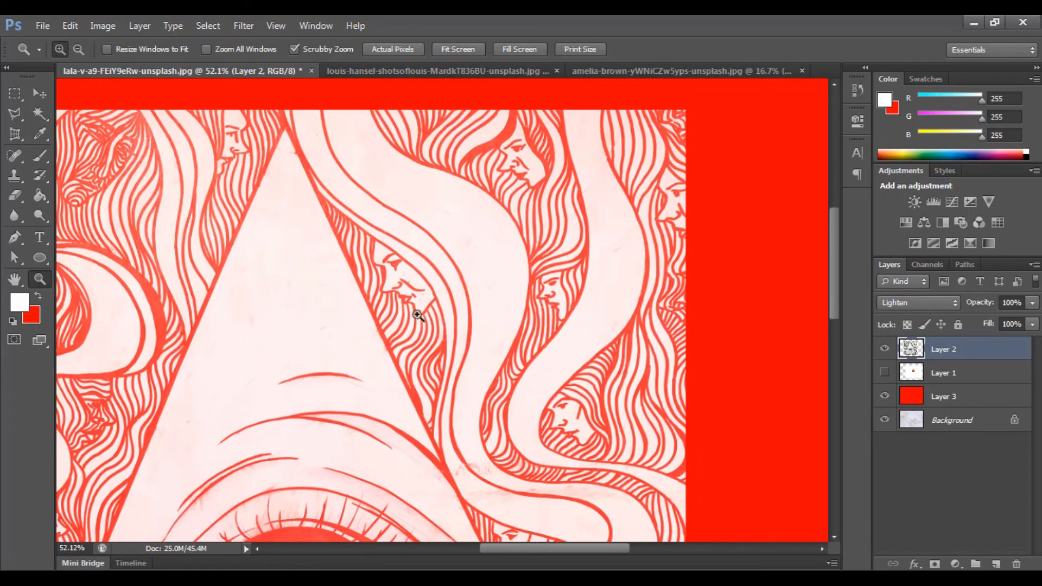
left_click_drag(412, 307, 389, 353)
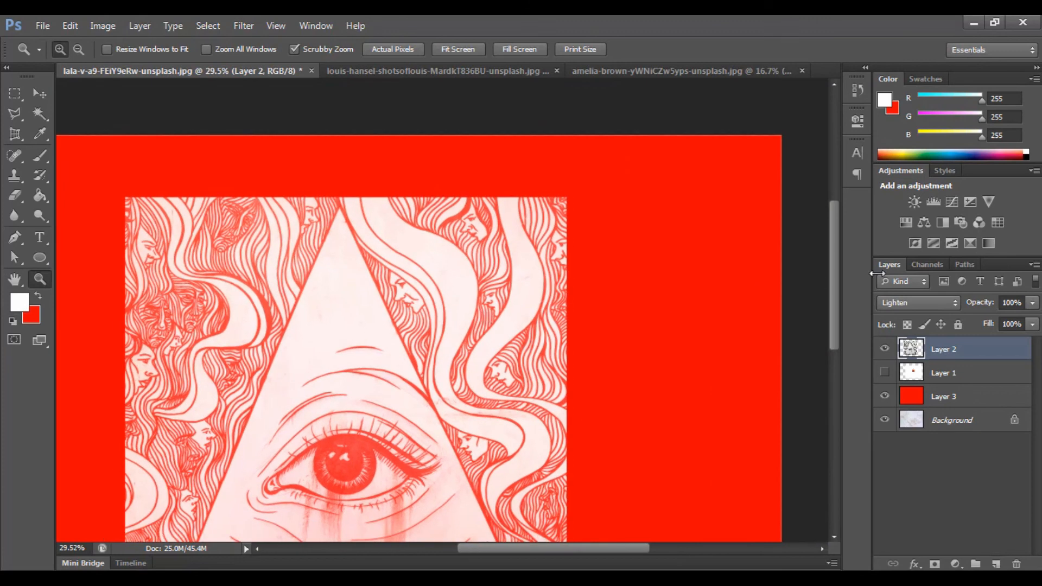
- Set Layer 2's blend mode to Darken and inspect the line edges up close and in the overall drawing
left_click(909, 303)
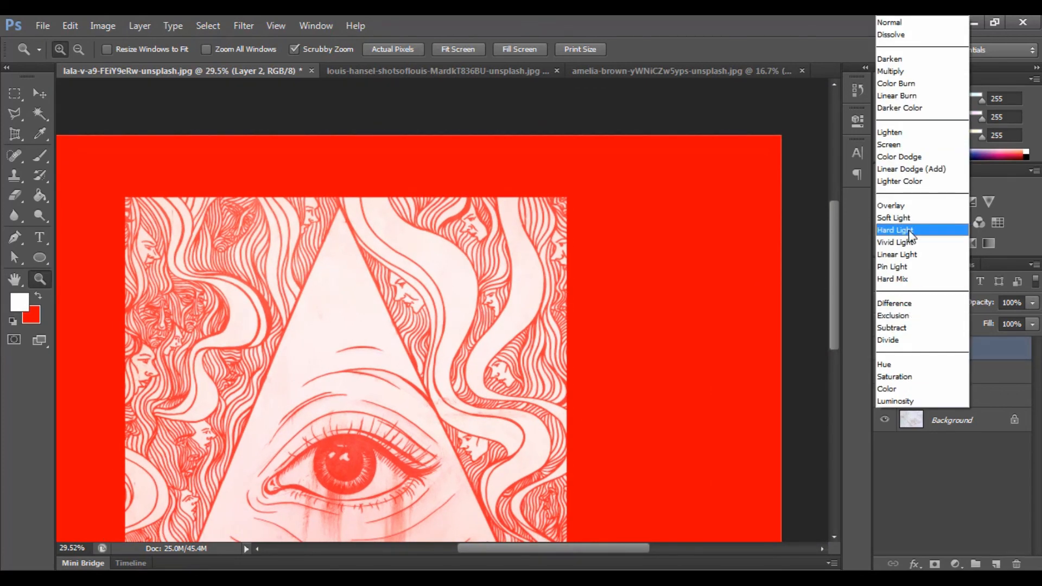
left_click(898, 58)
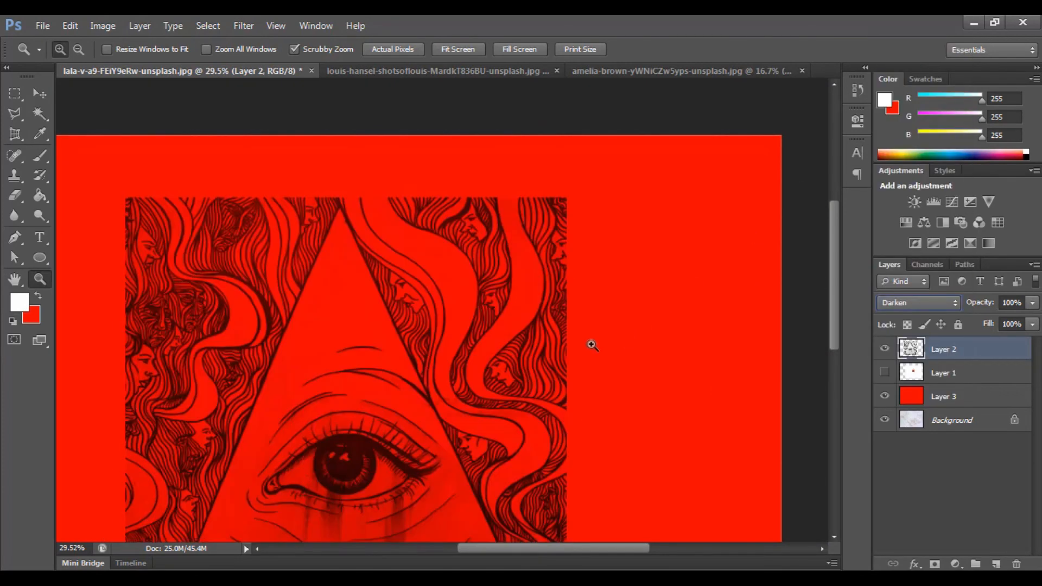
left_click_drag(449, 331, 621, 306)
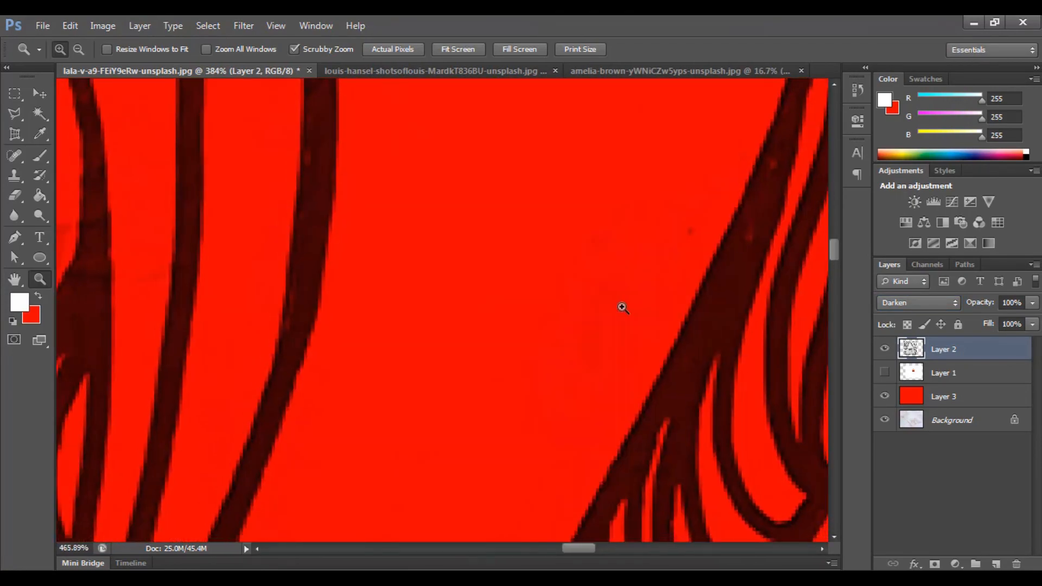
scroll(609, 354, "down", 4)
scroll(609, 354, "down", 10)
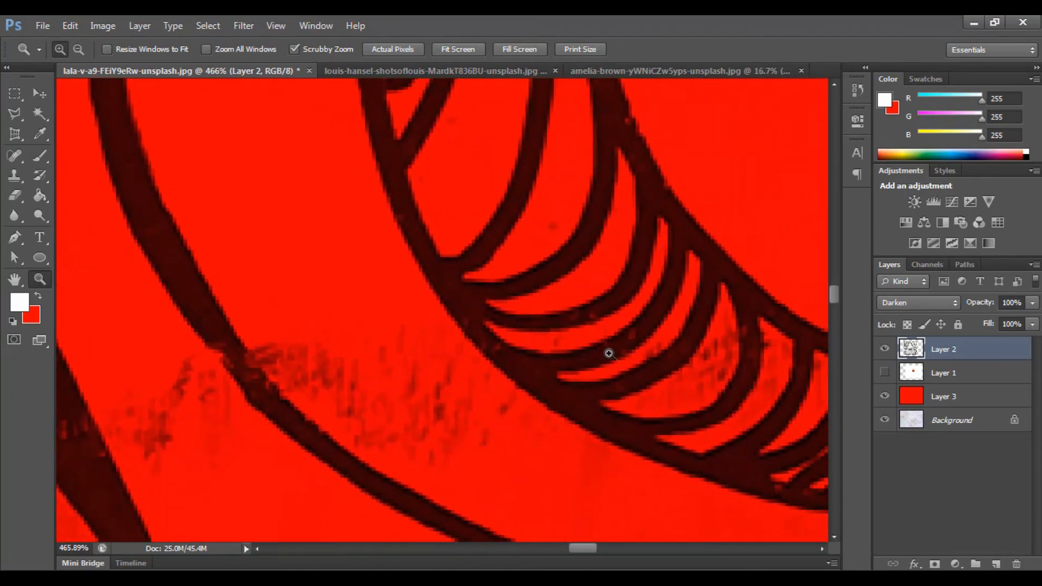
scroll(609, 354, "left", 8)
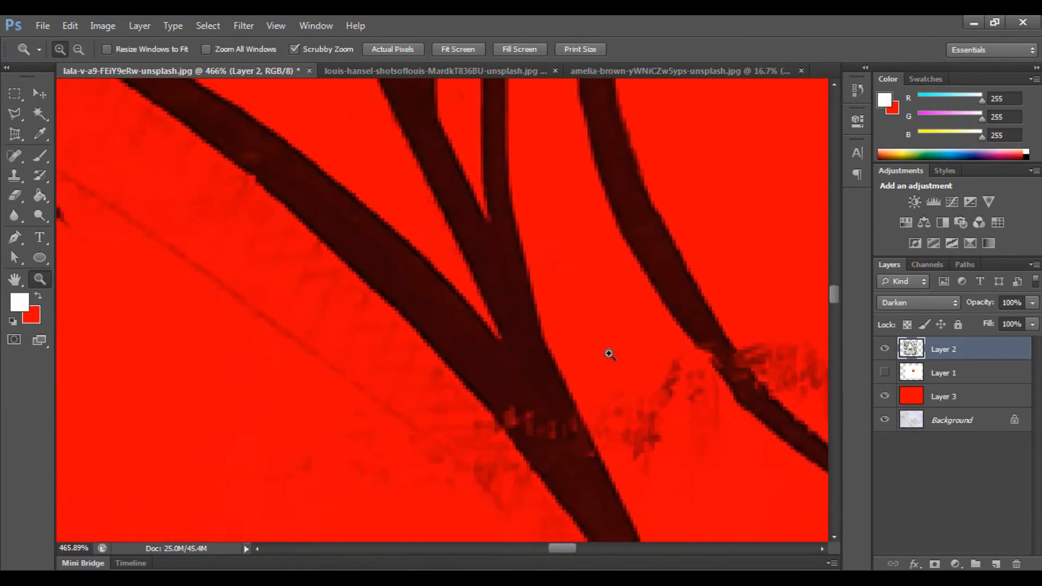
scroll(608, 354, "up", 6)
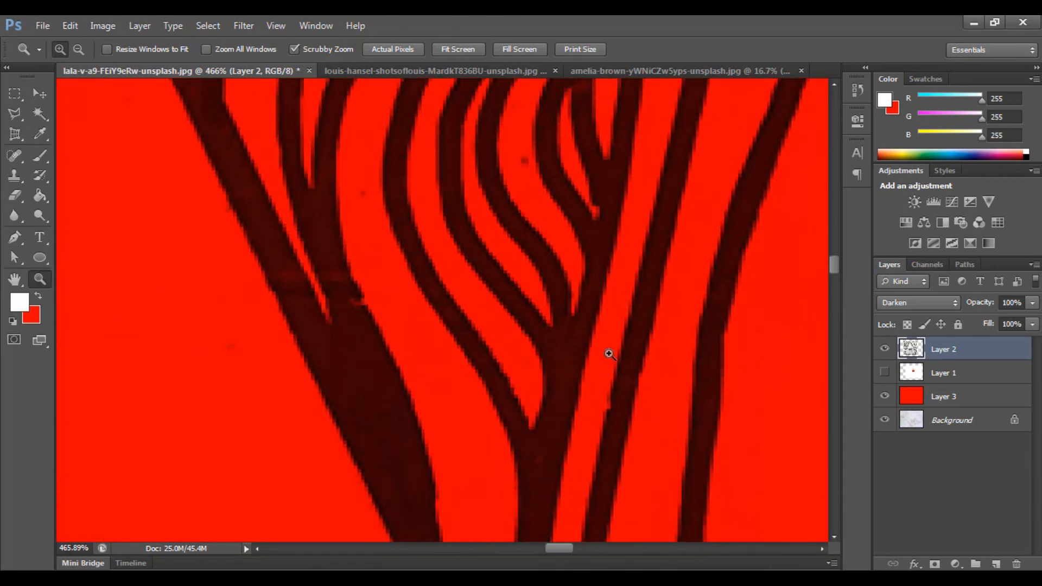
scroll(609, 354, "up", 6)
left_click_drag(582, 370, 450, 453)
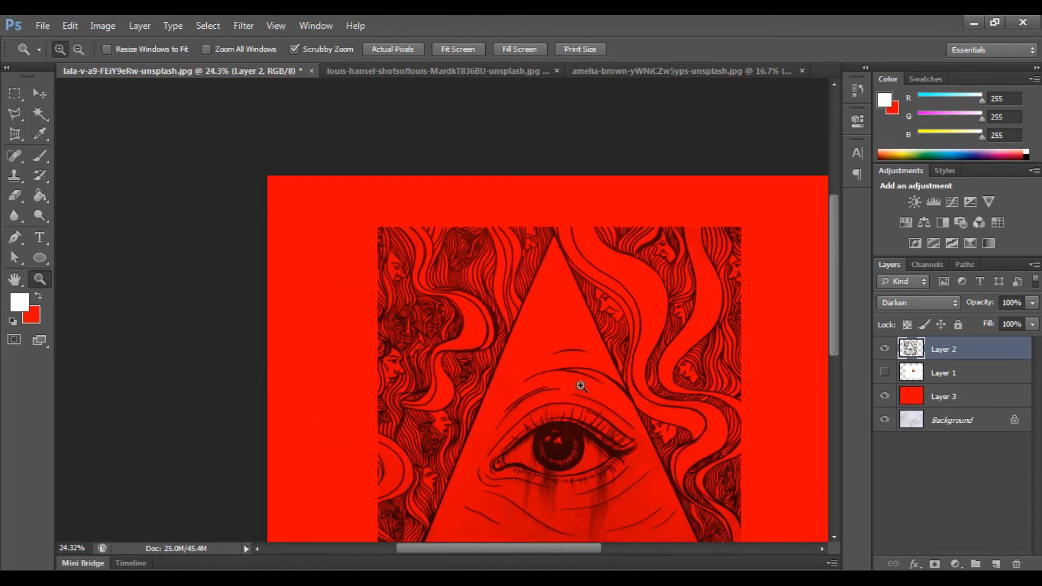
scroll(581, 386, "down", 5)
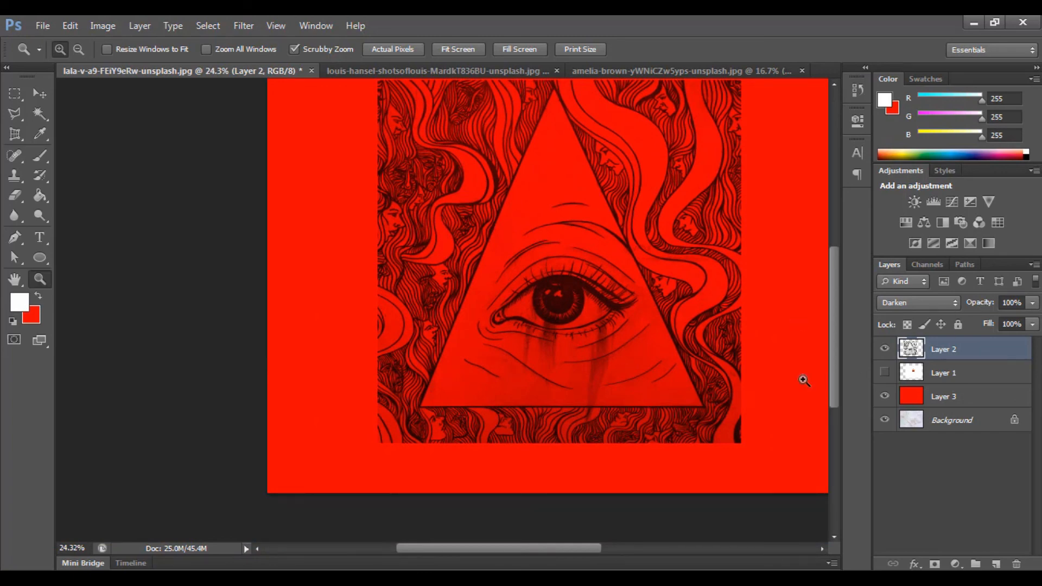
scroll(783, 381, "up", 3)
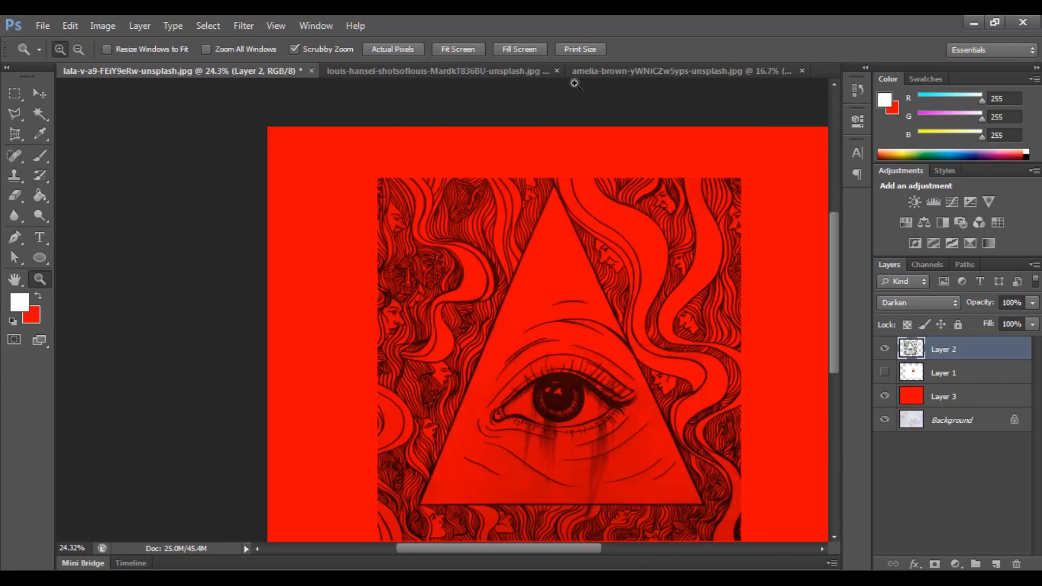
- Close both eye-in-triangle drawing documents without saving their changes, keeping the apple photo open
left_click(312, 71)
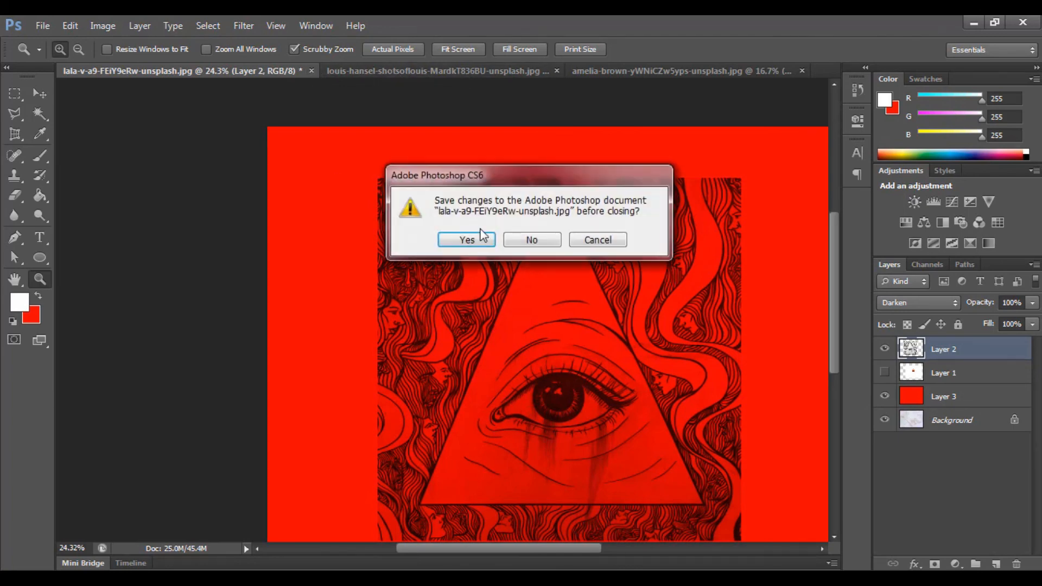
left_click(543, 241)
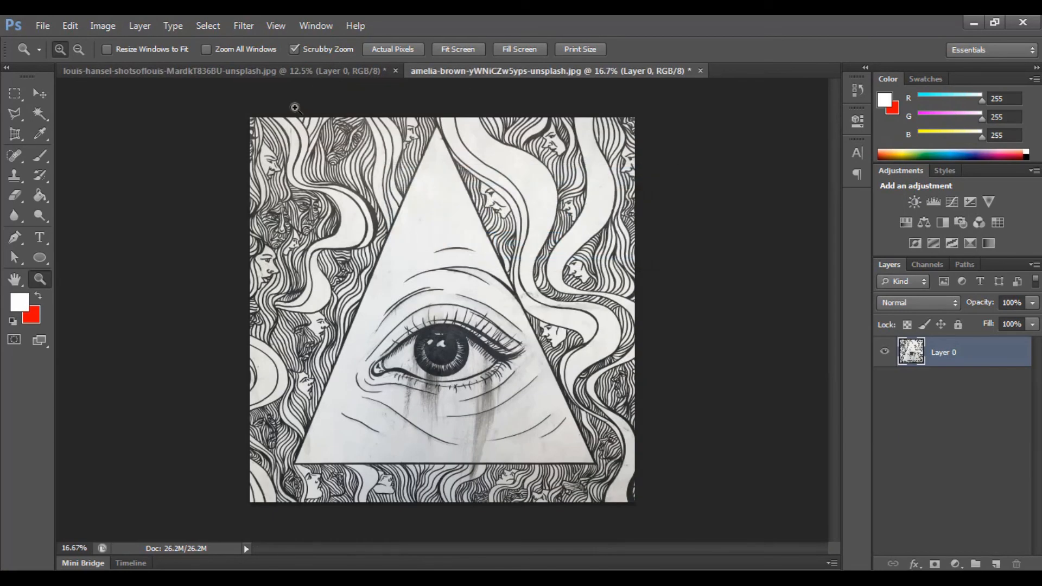
left_click(395, 70)
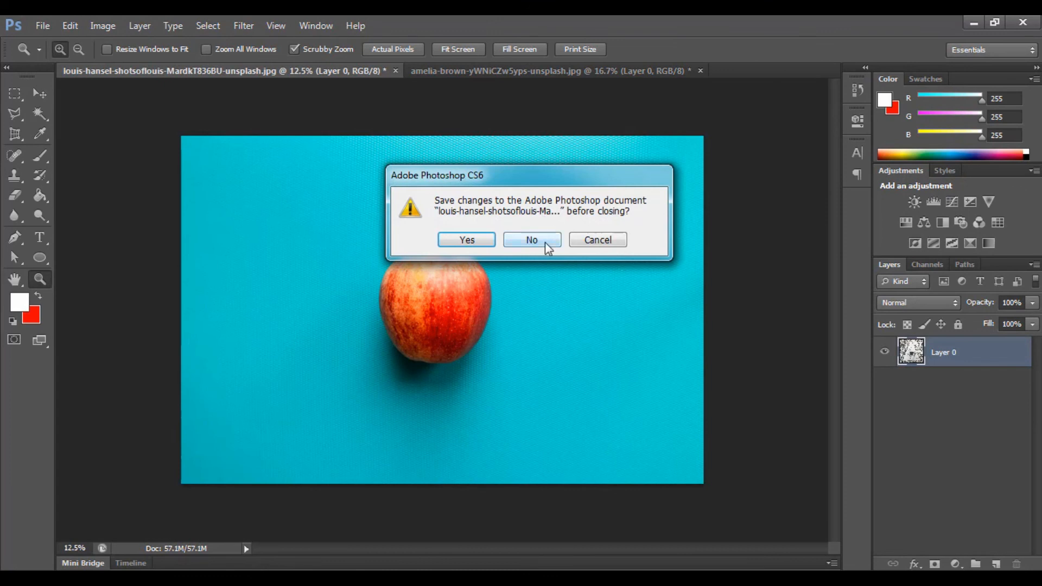
left_click(599, 237)
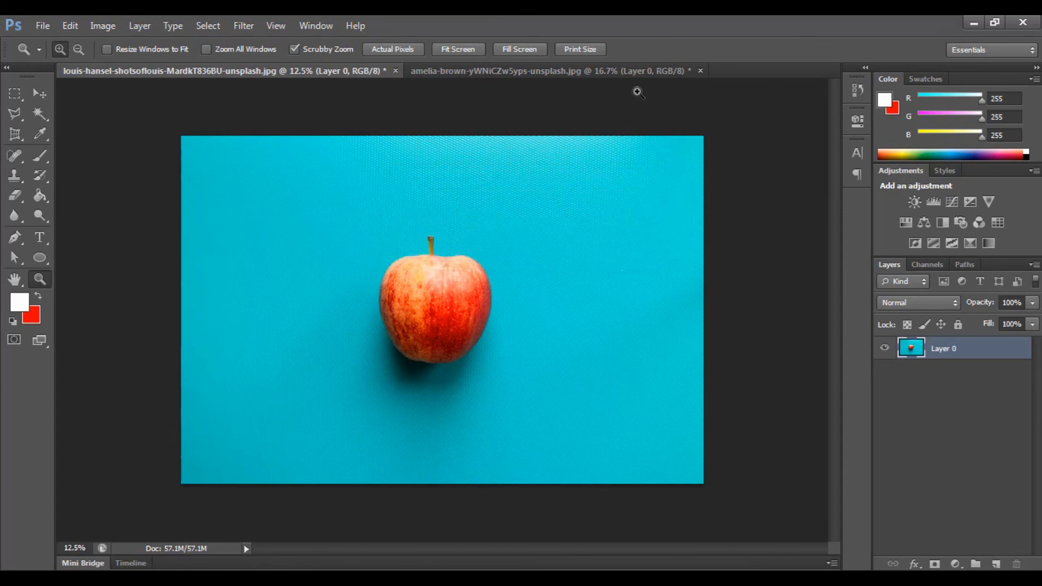
left_click(701, 70)
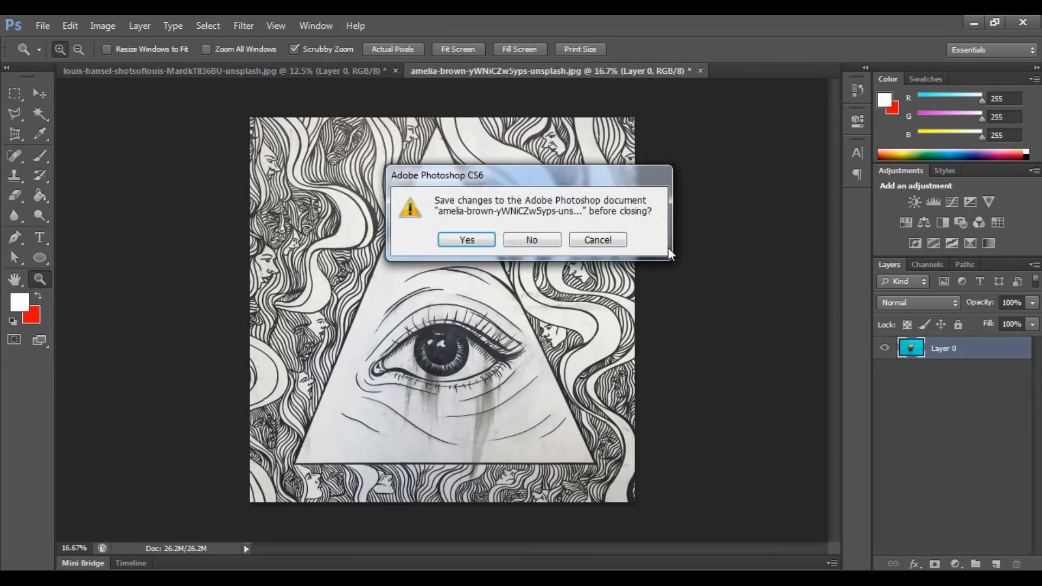
left_click(549, 240)
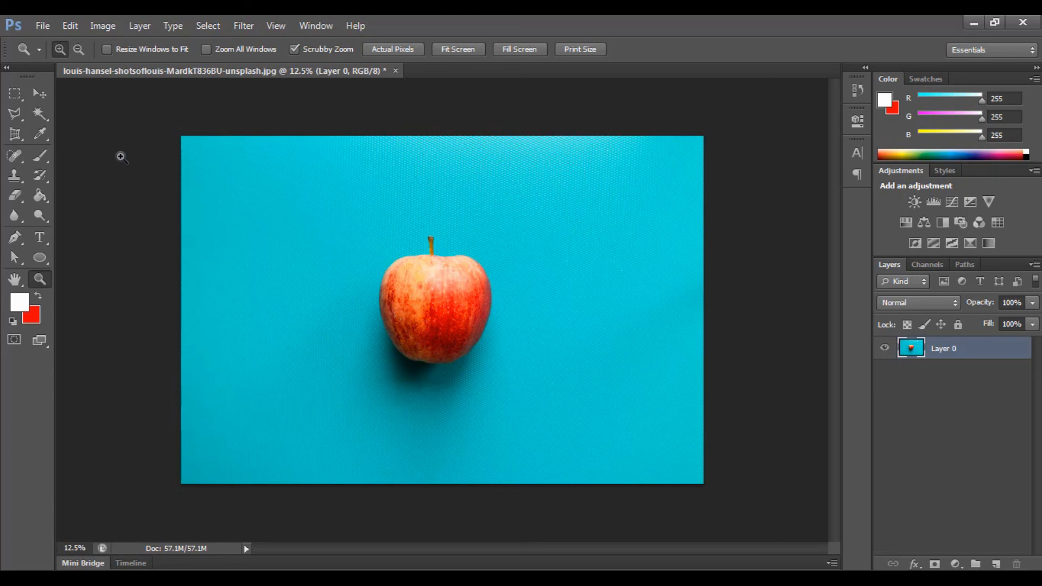
- Start a Quick Selection on the upper right part of the apple and enlarge the brush to 70
left_click(46, 119)
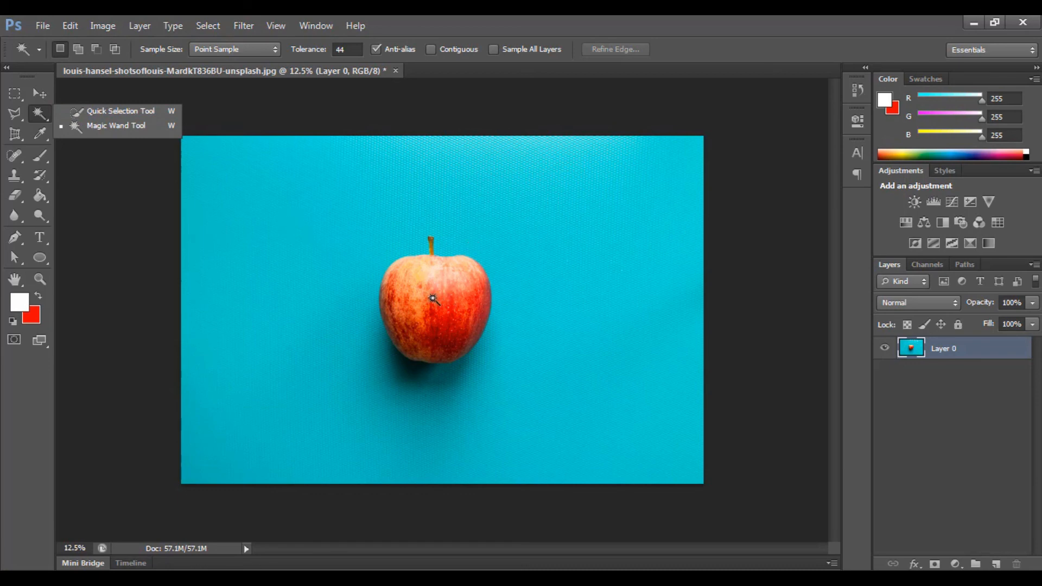
left_click(109, 111)
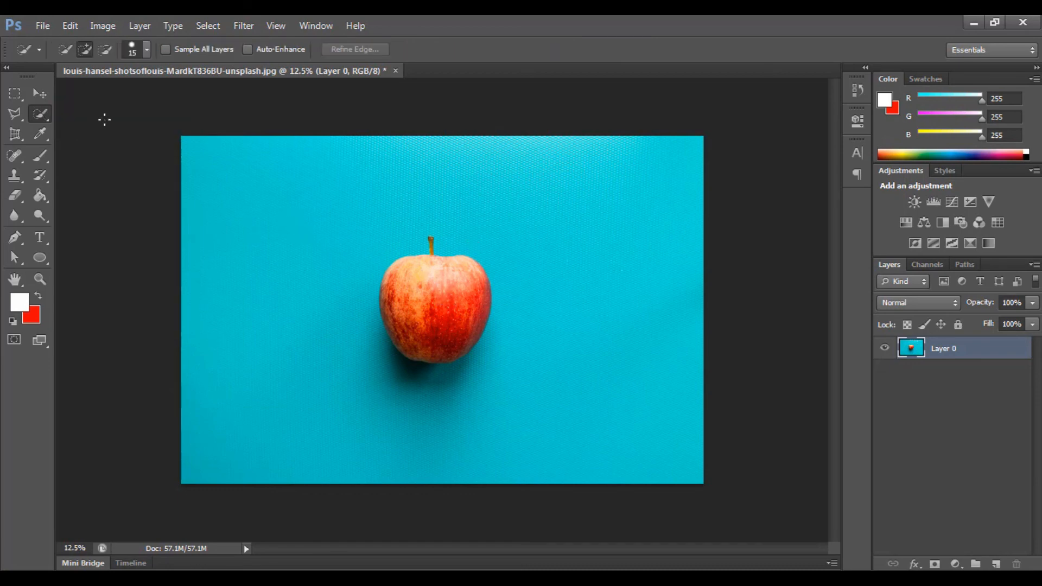
key("ctrl+plus")
key("ctrl+plus")
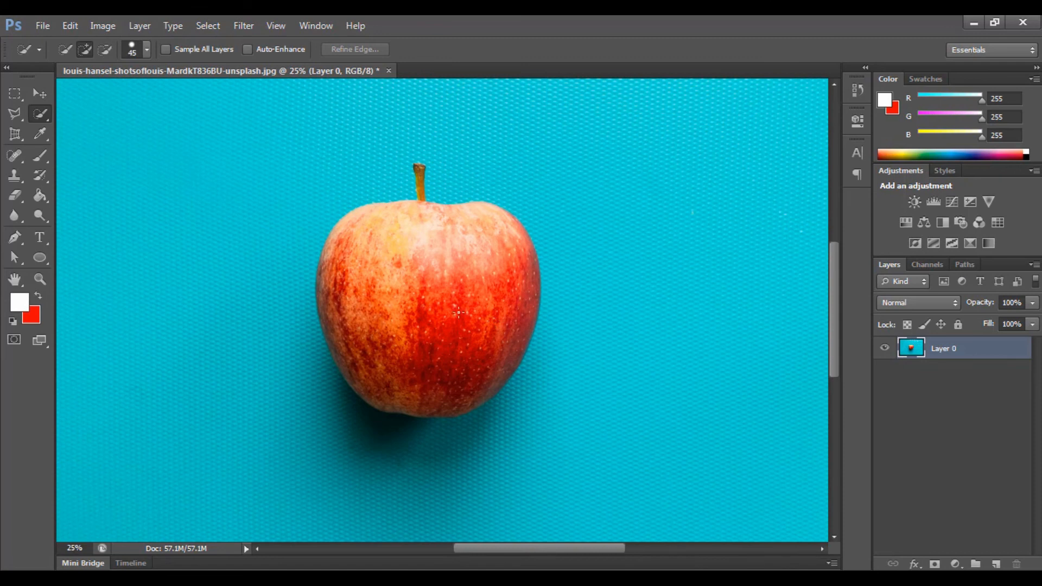
mouse_move(458, 312)
left_mouse_down()
mouse_move(431, 282)
mouse_move(463, 239)
mouse_move(518, 228)
mouse_move(481, 258)
left_mouse_up()
key("bracketright")
key("bracketright")
key("bracketright")
key("bracketright")
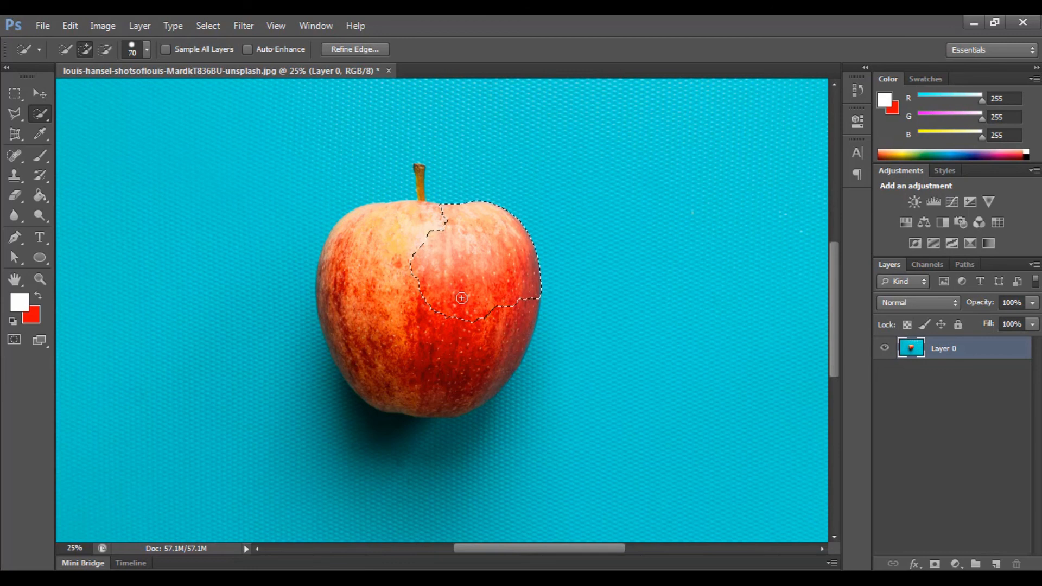
- Enlarge the Quick Selection brush to 175, extend the selection over the whole apple body, and check its edge near the stem
key("bracketright")
key("bracketright")
key("bracketright")
mouse_move(461, 298)
left_mouse_down()
mouse_move(410, 249)
mouse_move(397, 251)
mouse_move(452, 311)
left_mouse_up()
scroll(451, 312, "up", 5)
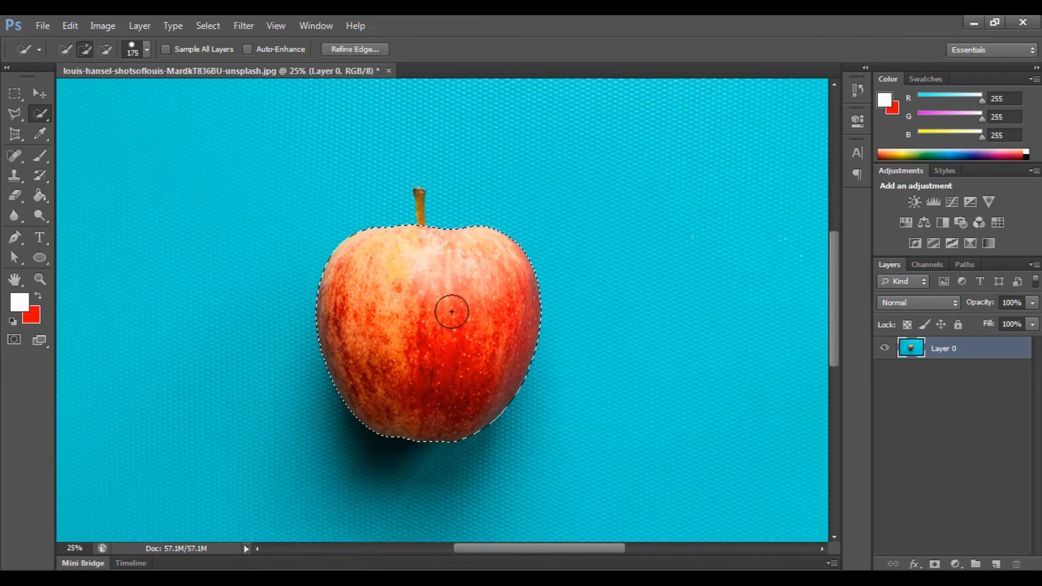
scroll(452, 311, "up", 2)
scroll(451, 312, "up", 1)
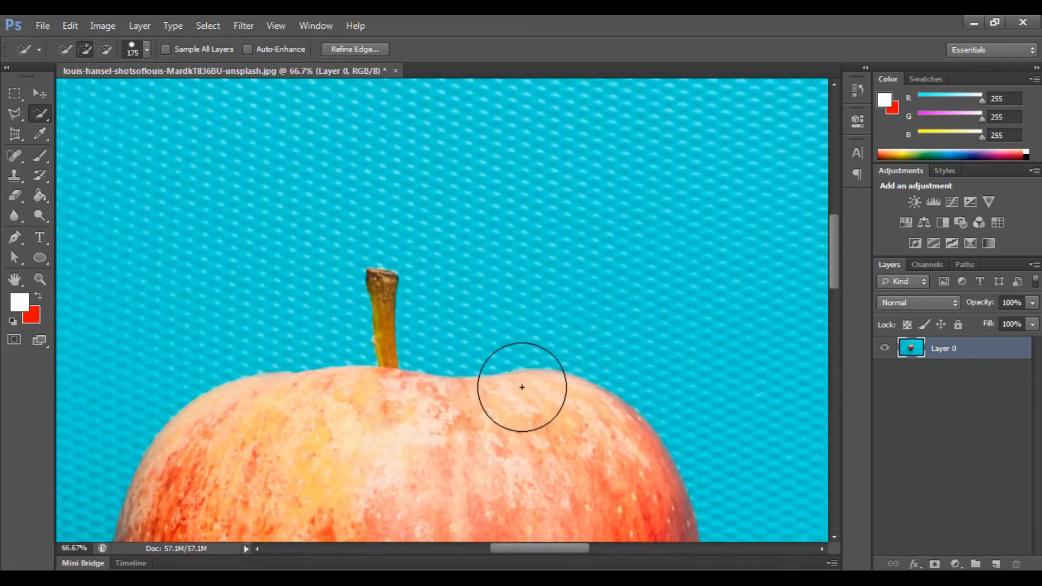
scroll(522, 387, "down", 3)
scroll(522, 387, "down", 3)
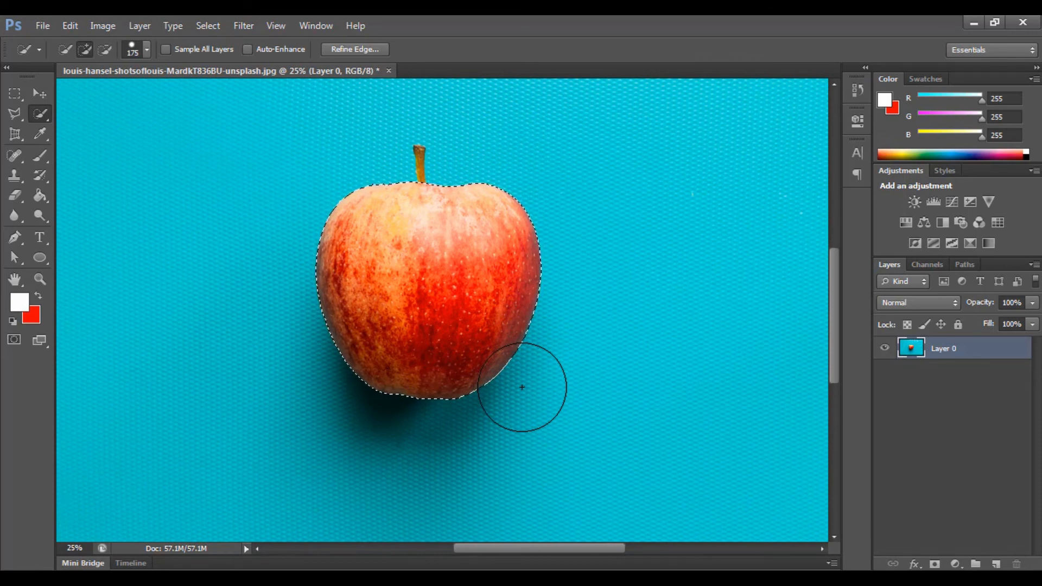
- Copy the selected apple body onto its own layer above Layer 0 and keep that copy active
key("ctrl+j")
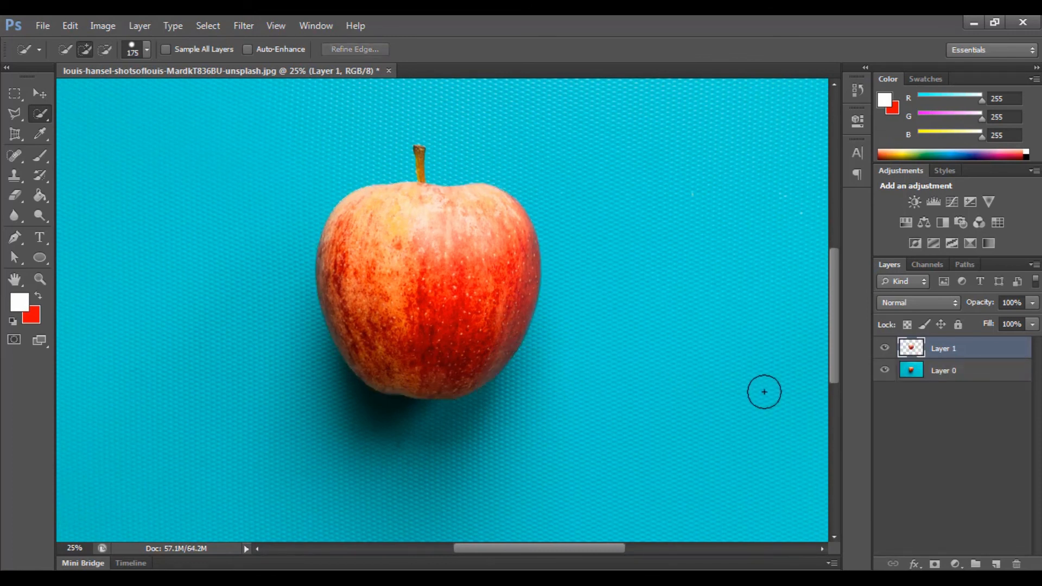
left_click(979, 371)
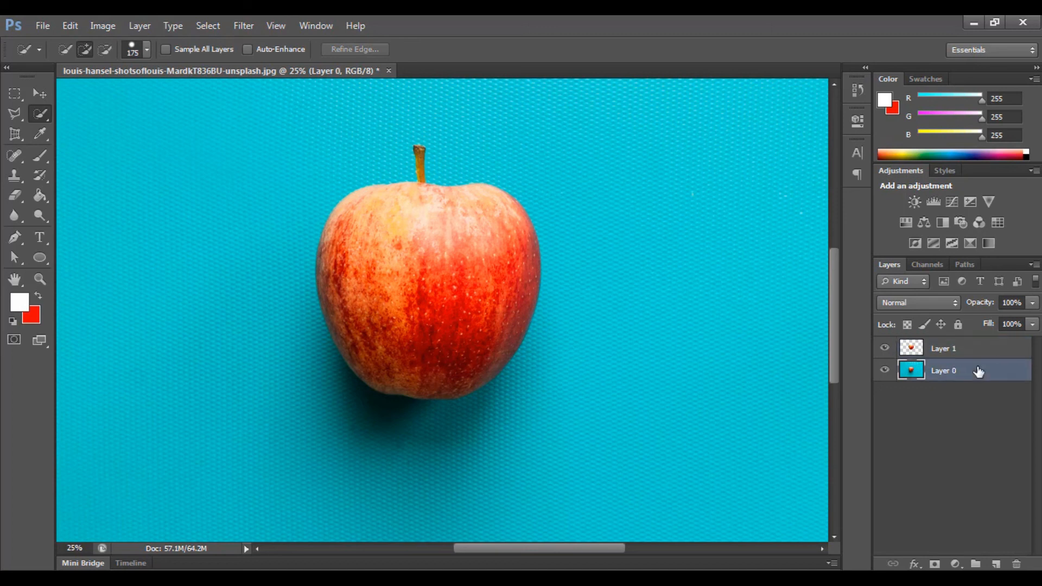
left_click(978, 350)
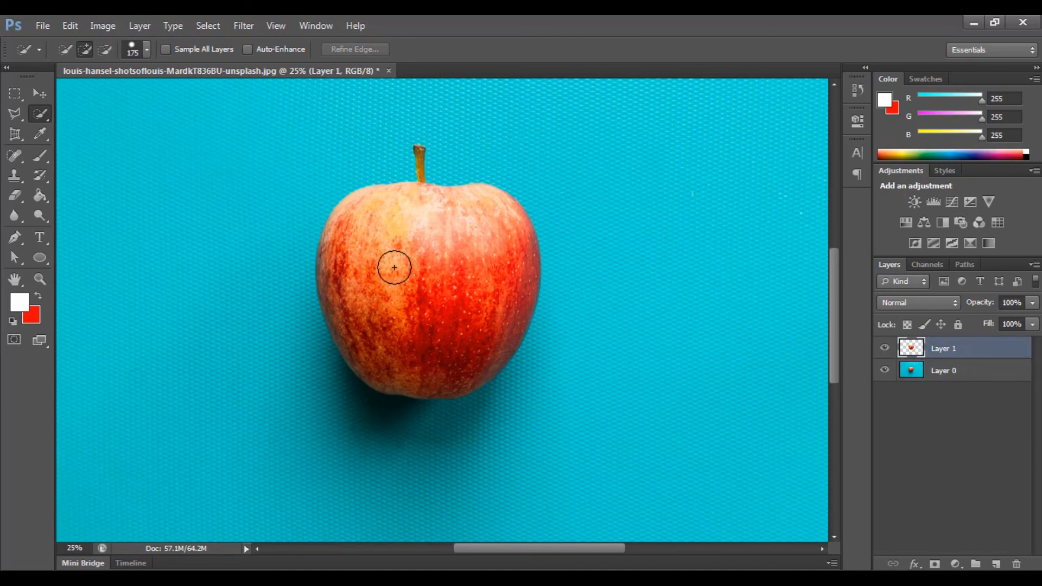
- Reselect the apple on Layer 1, fill it with bright green 12ff00, and set the layer's blend mode to Color
left_click_drag(447, 235, 373, 377)
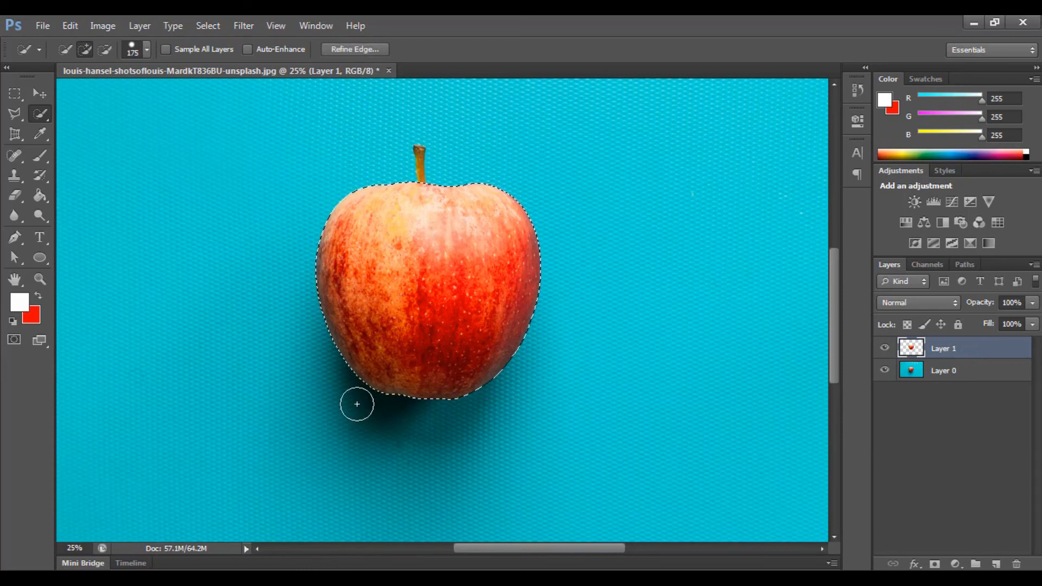
left_click(20, 302)
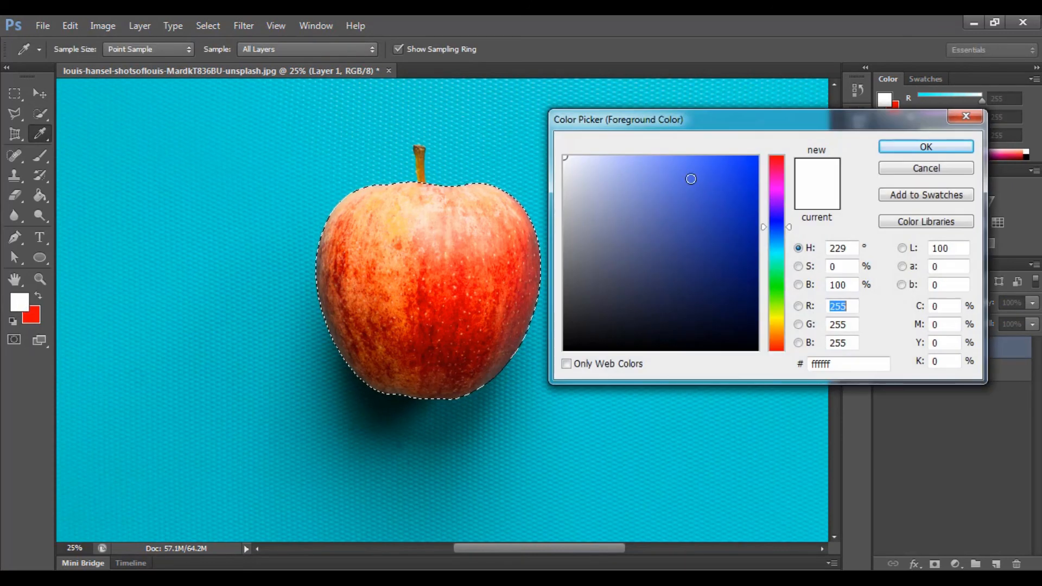
left_click(777, 288)
left_click_drag(749, 175, 814, 150)
left_click(926, 146)
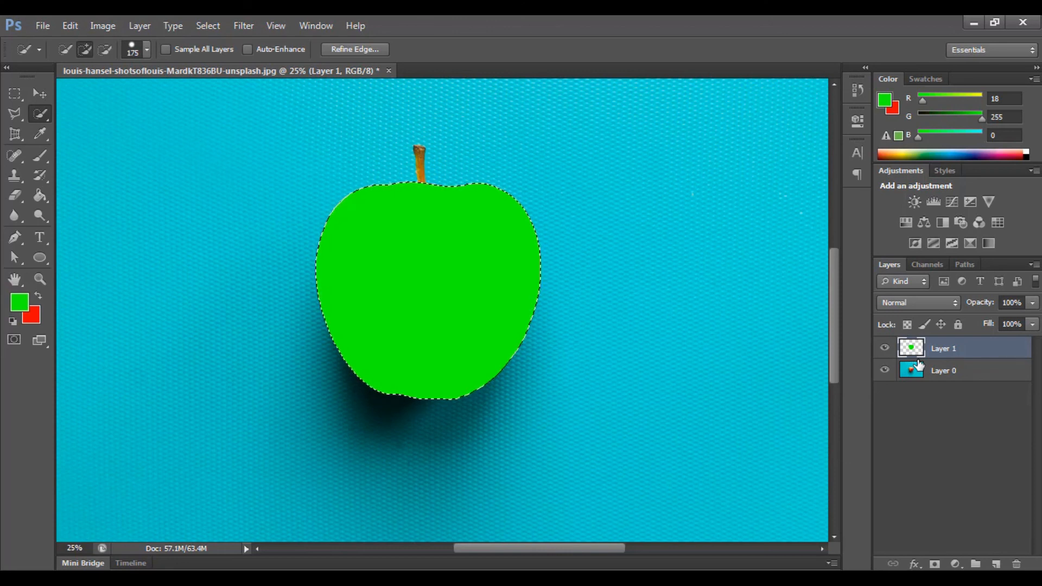
left_click(912, 299)
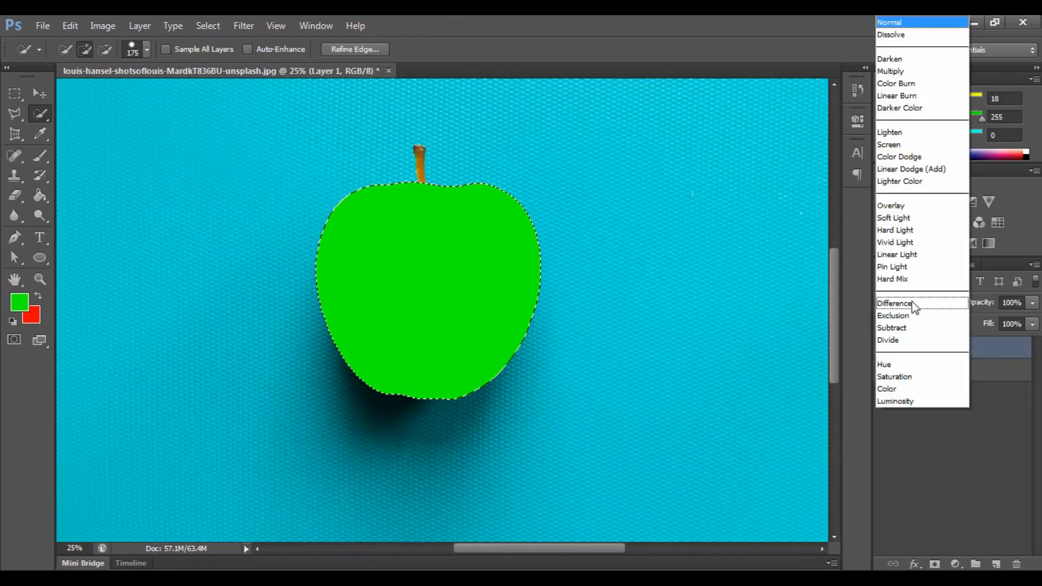
left_click(903, 388)
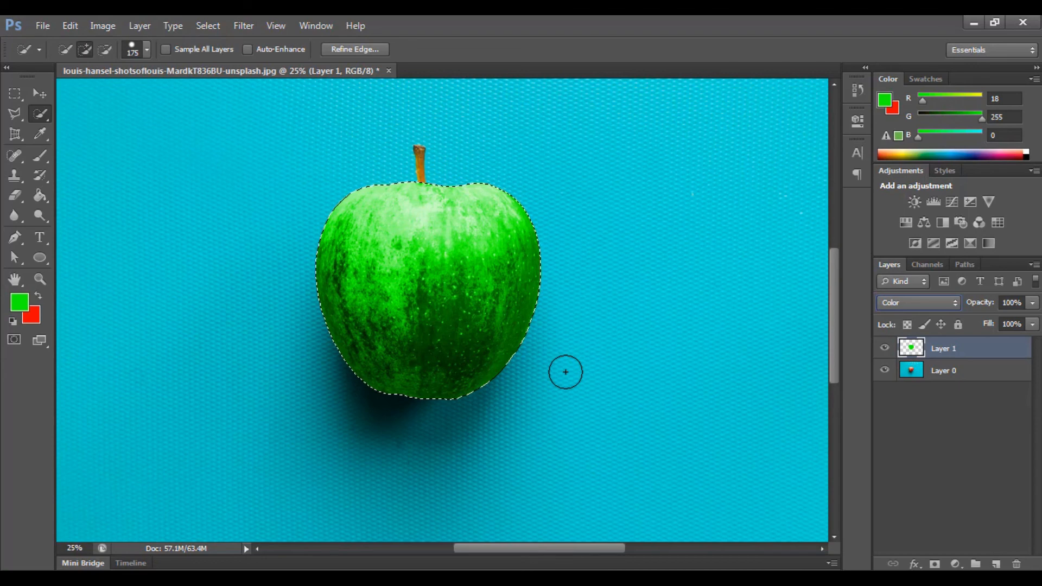
- Refill the selected apple with the lighter green 64f459
left_click(19, 303)
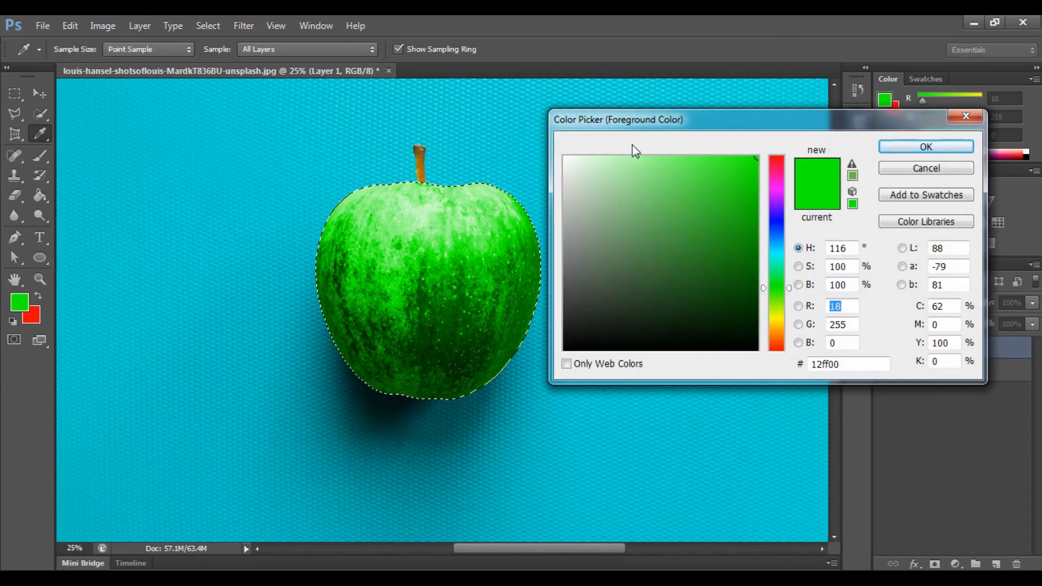
left_click_drag(671, 162, 687, 164)
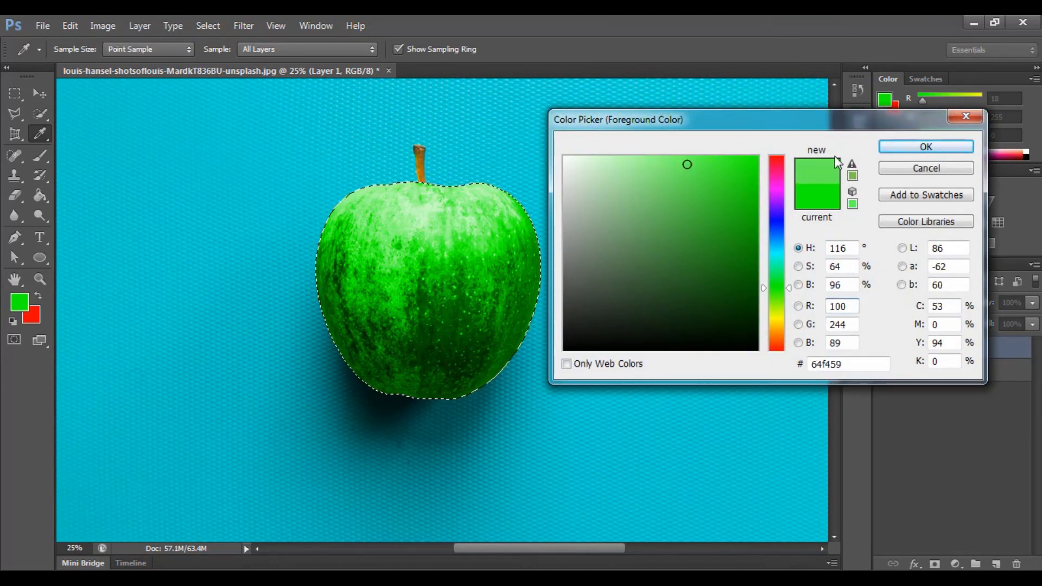
left_click(888, 145)
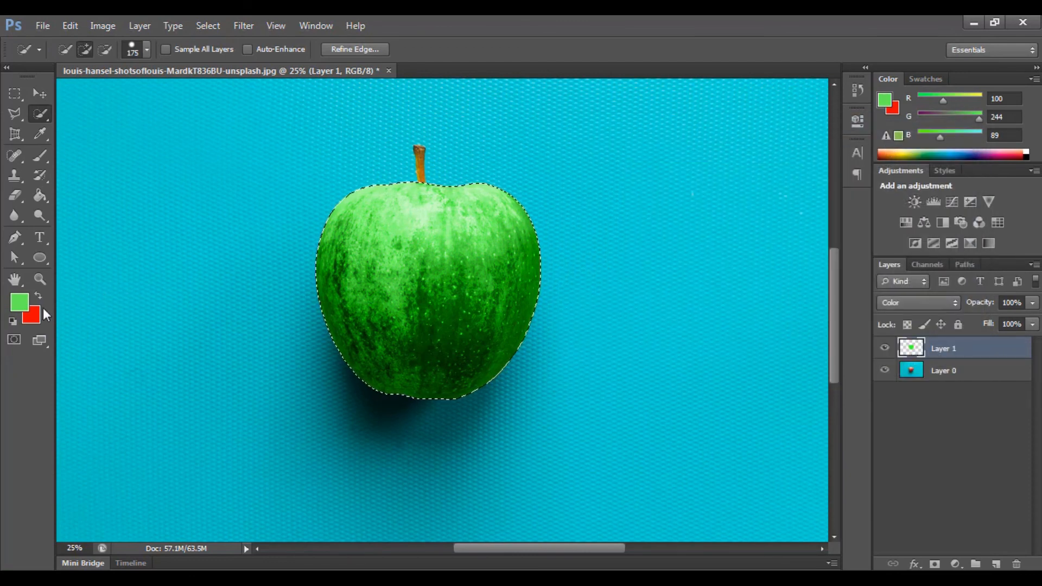
- Fill the selected apple with blue 5973f4, clear the selection, and view the whole image
left_click(19, 301)
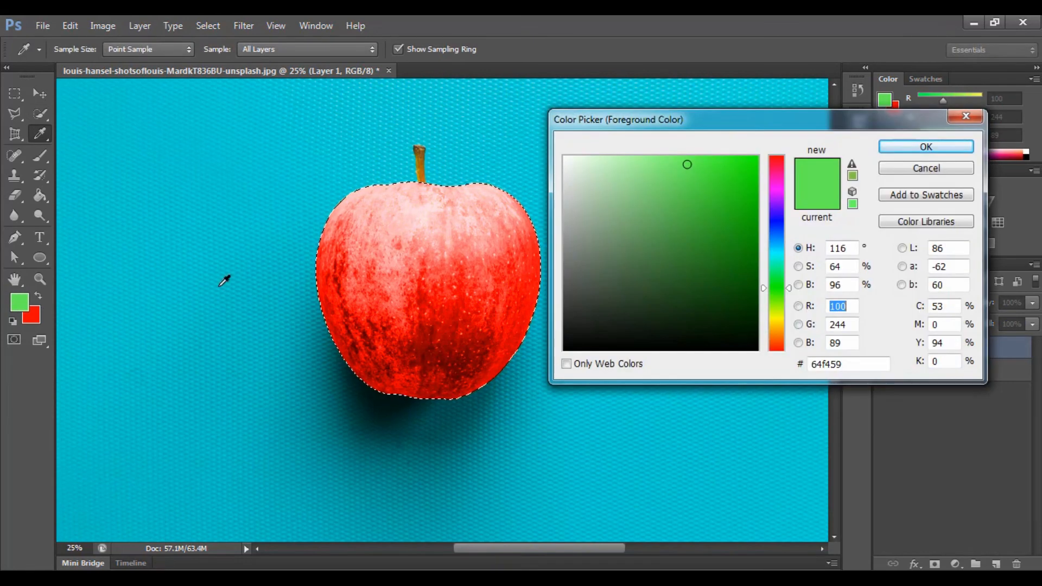
left_click_drag(780, 259, 780, 227)
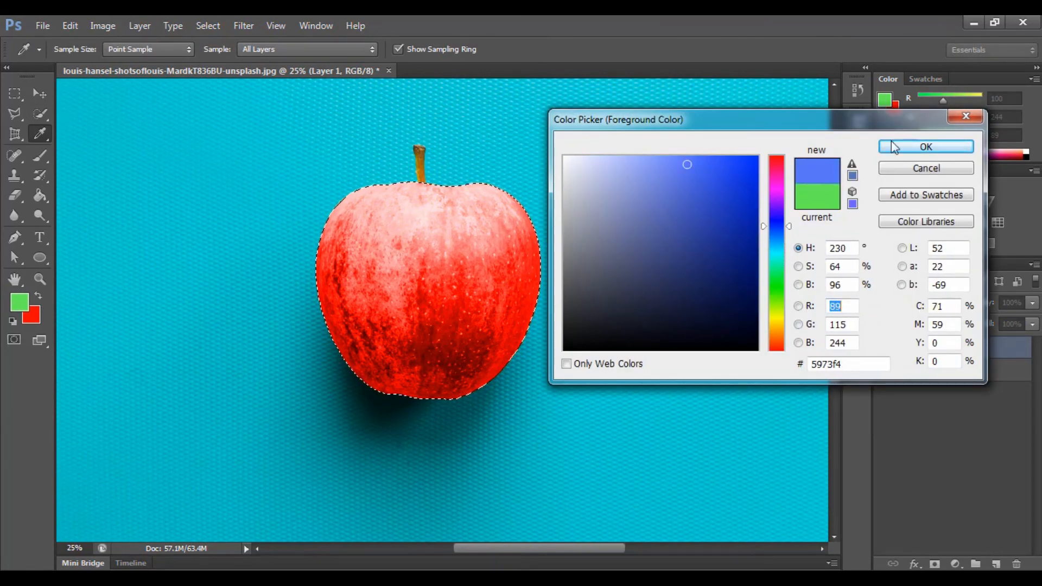
left_click(923, 150)
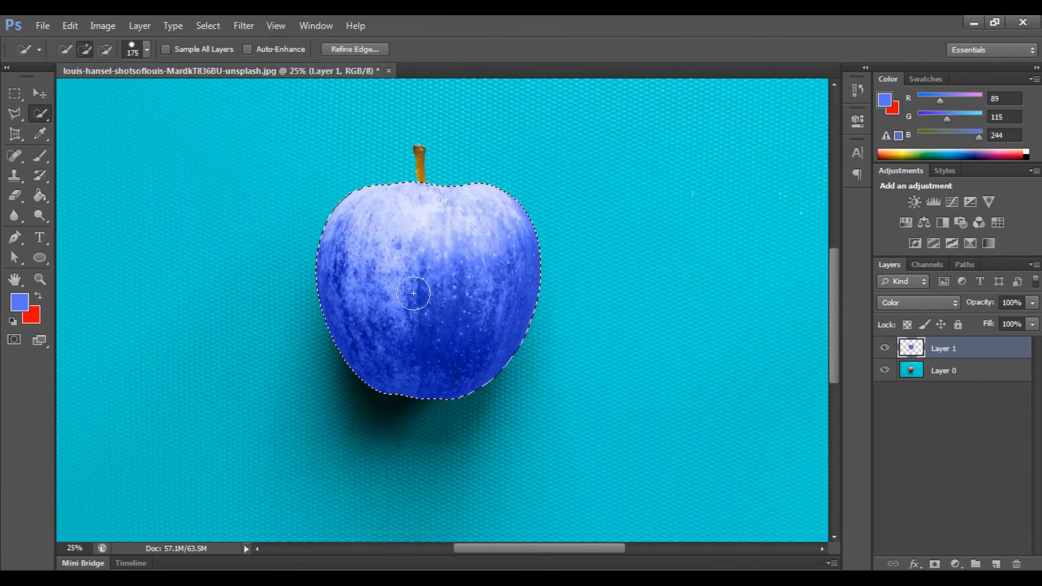
key("ctrl+d")
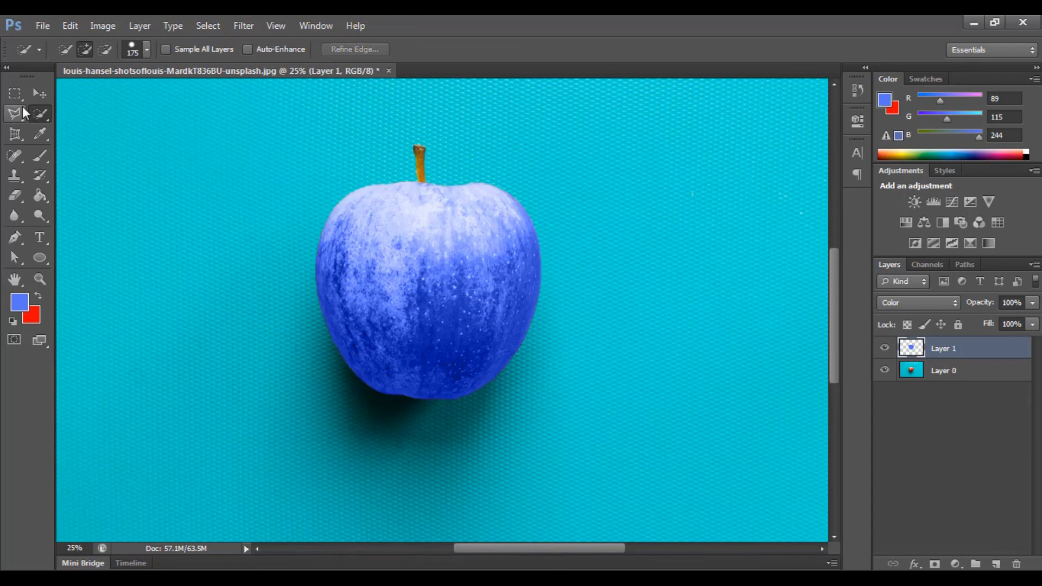
key("ctrl+minus")
key("ctrl+minus")
key("ctrl+minus")
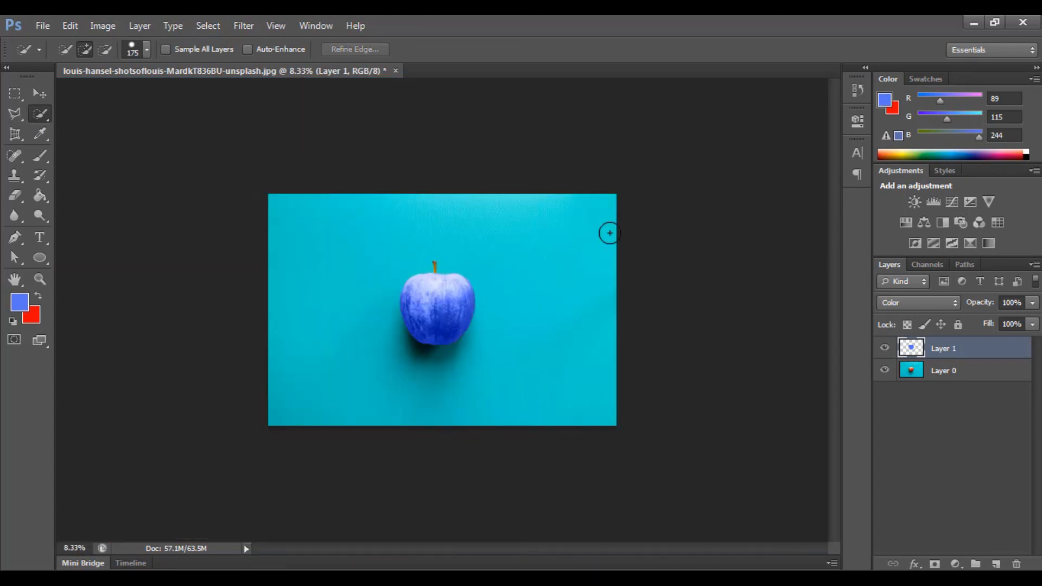